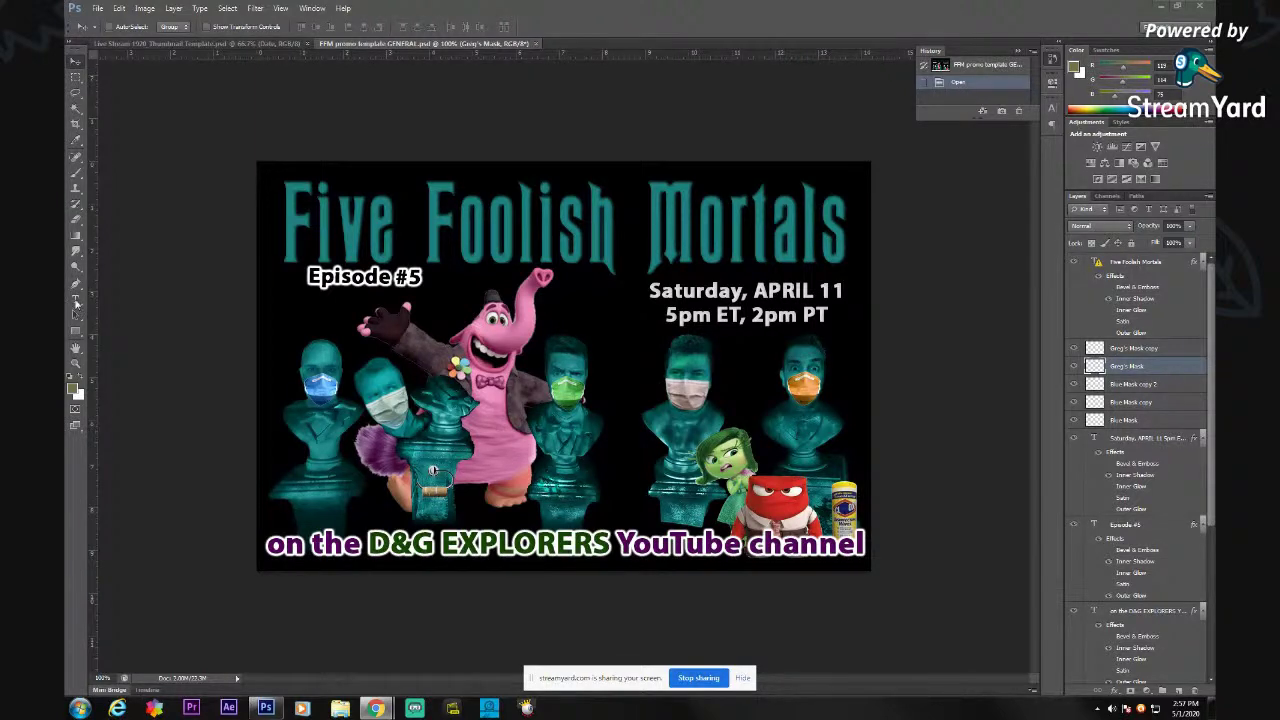
- Replace APRIL 11 with MAY 9 in the date line of the Saturday text layer
left_click(78, 305)
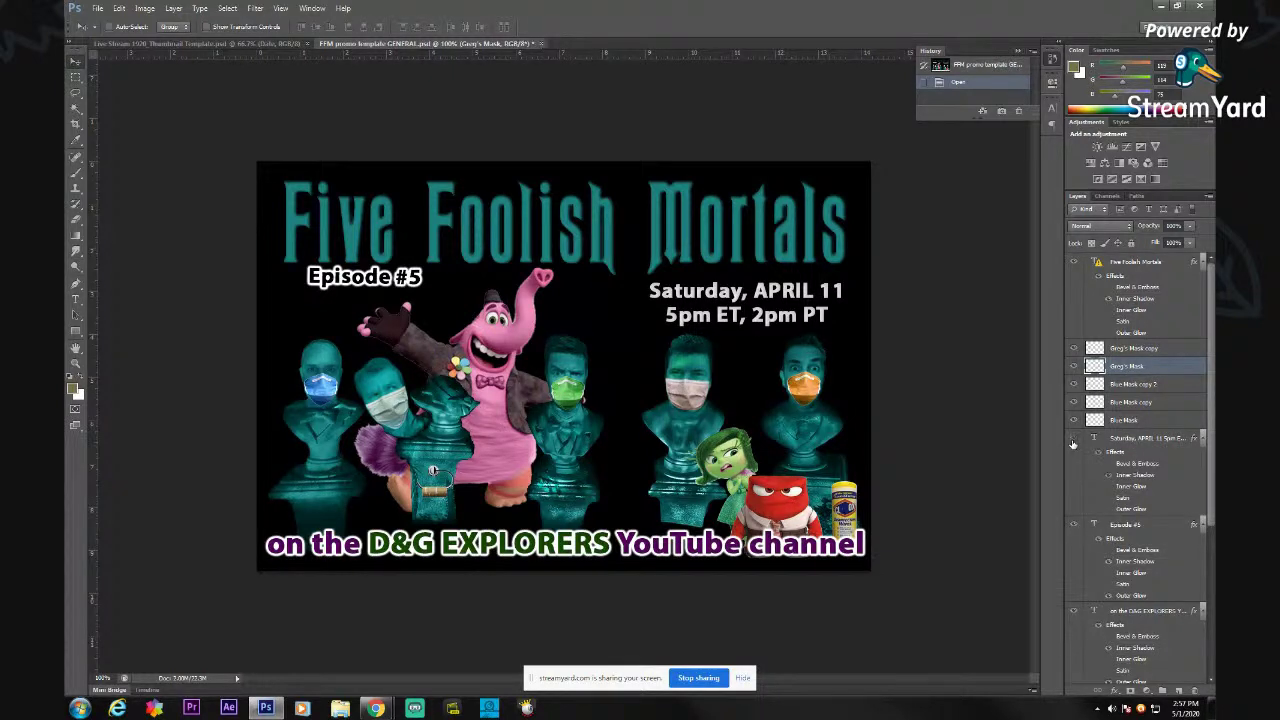
left_click(1124, 443)
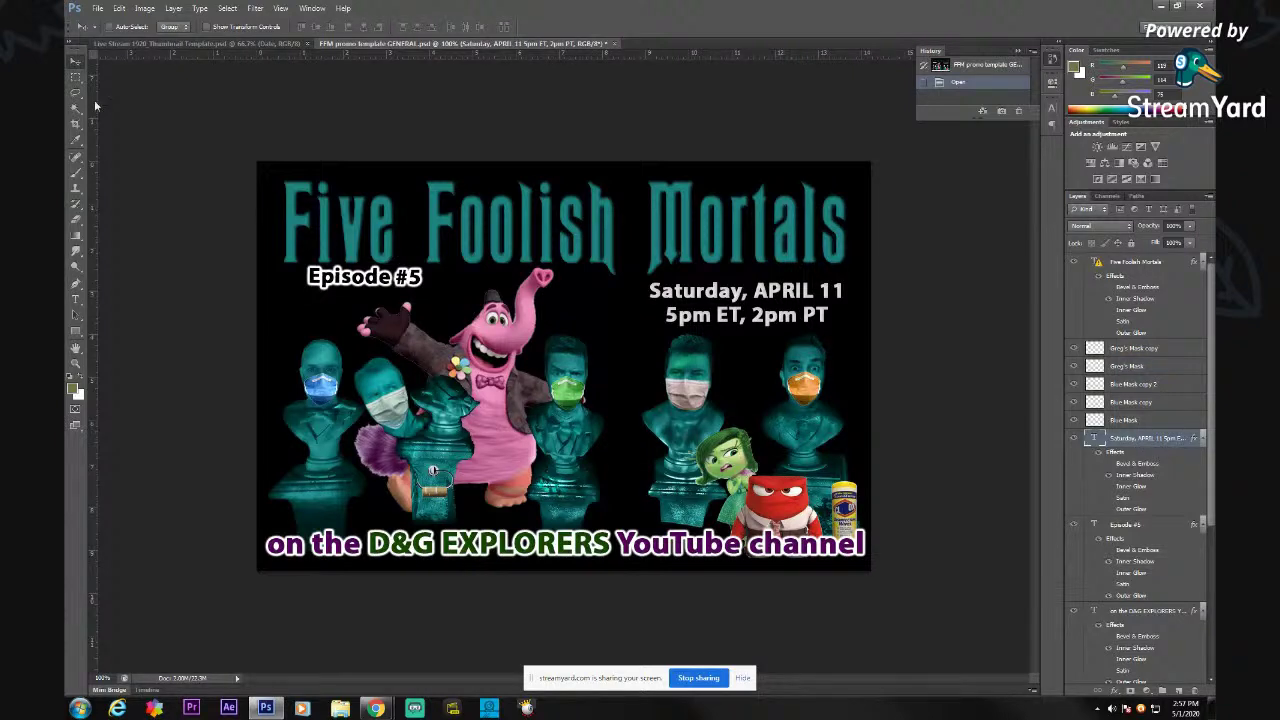
left_click(75, 299)
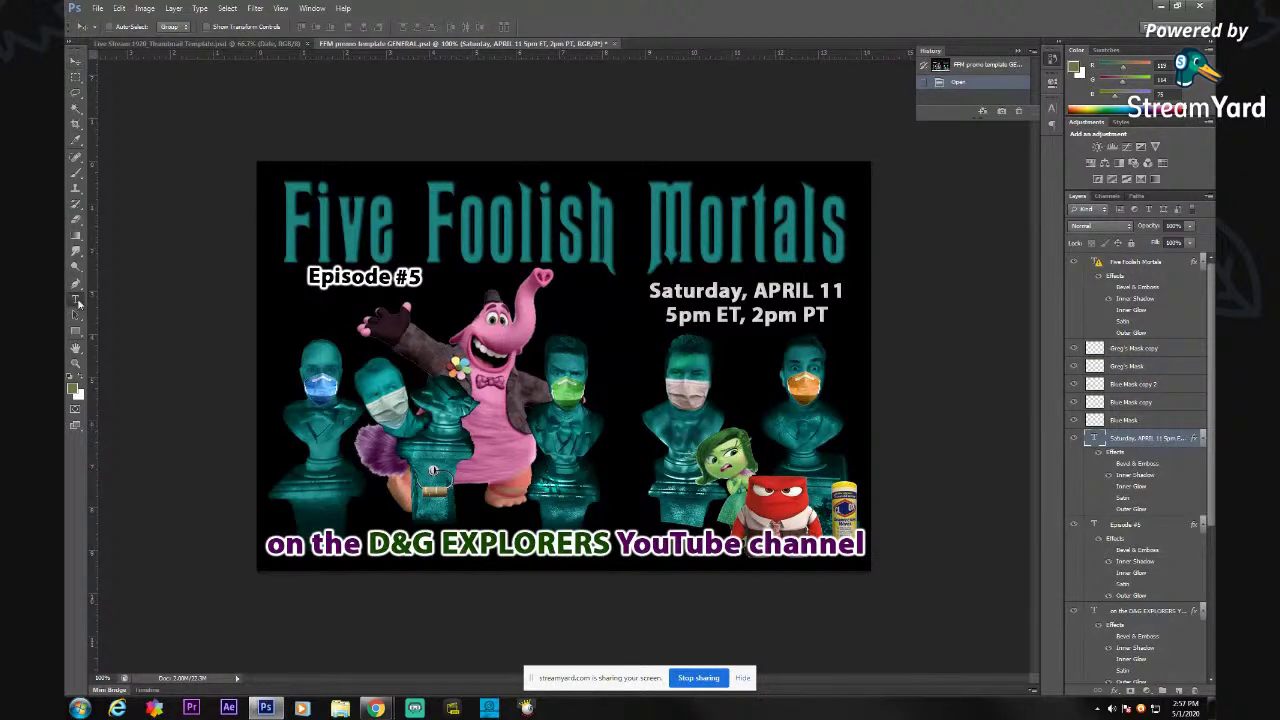
left_click(845, 289)
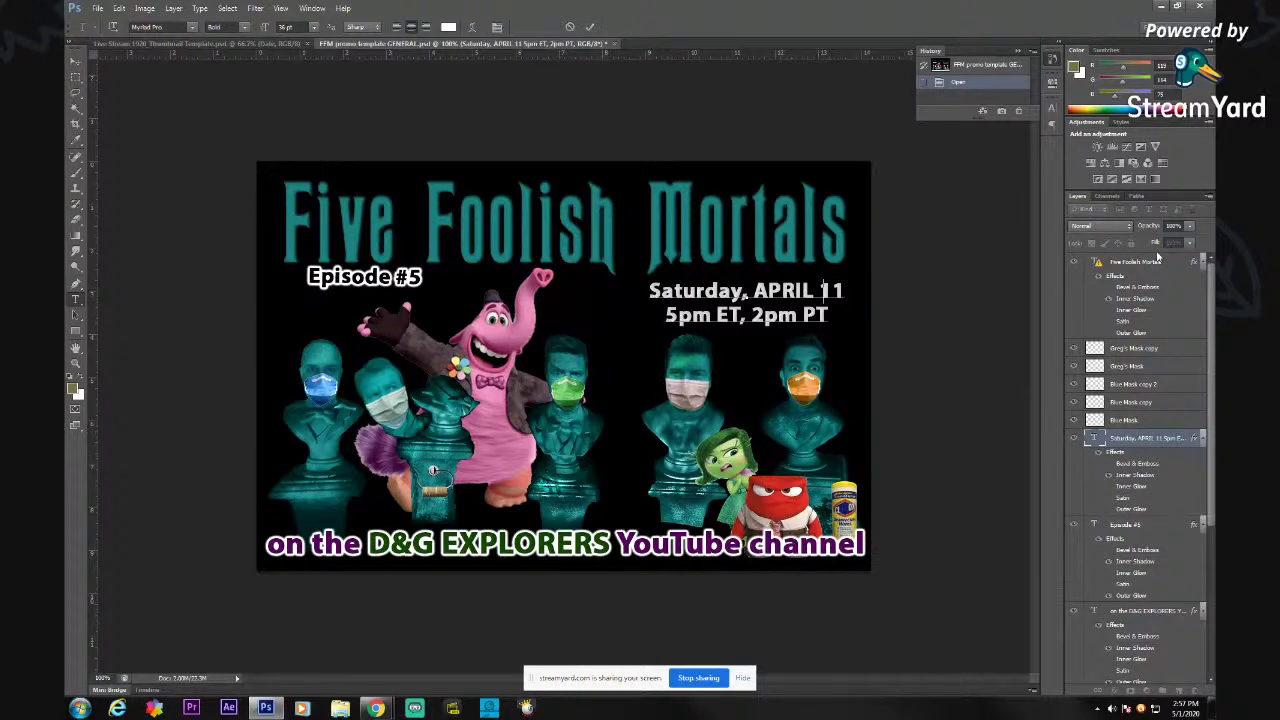
key("BackSpace")
key("BackSpace")
key("BackSpace")
key("BackSpace")
key("BackSpace")
key("BackSpace")
key("BackSpace")
key("BackSpace")
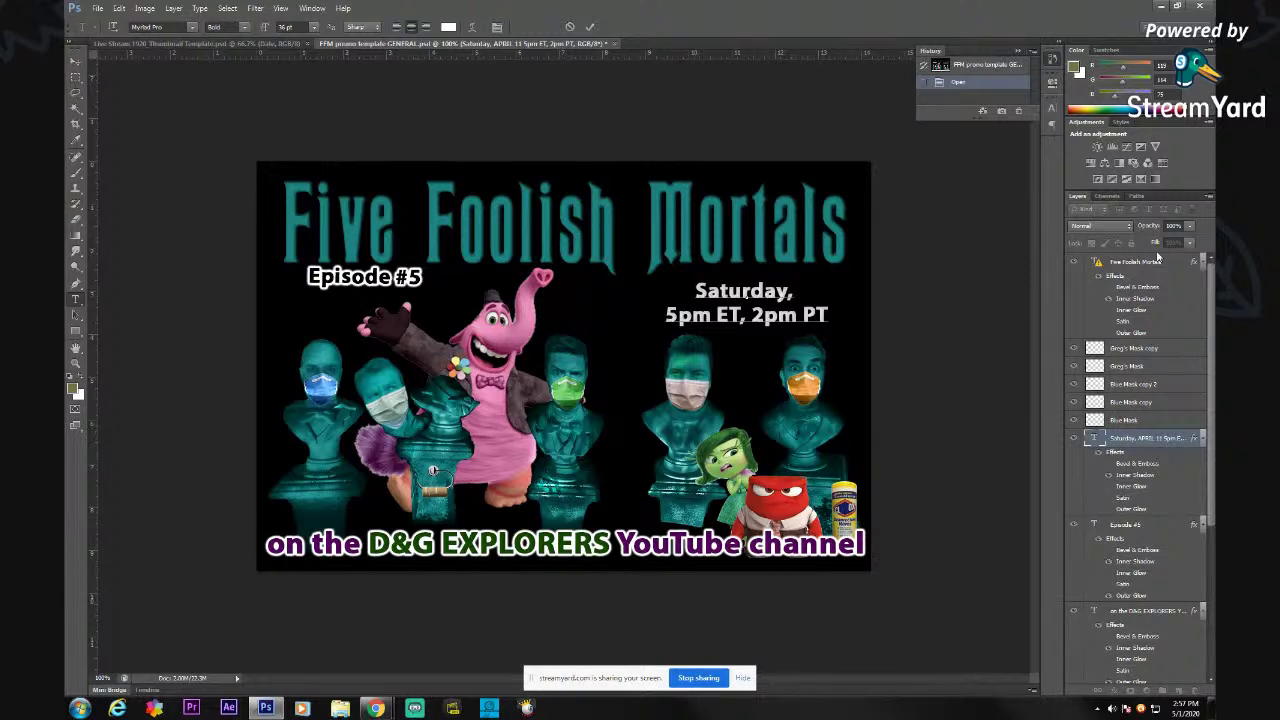
type("MA")
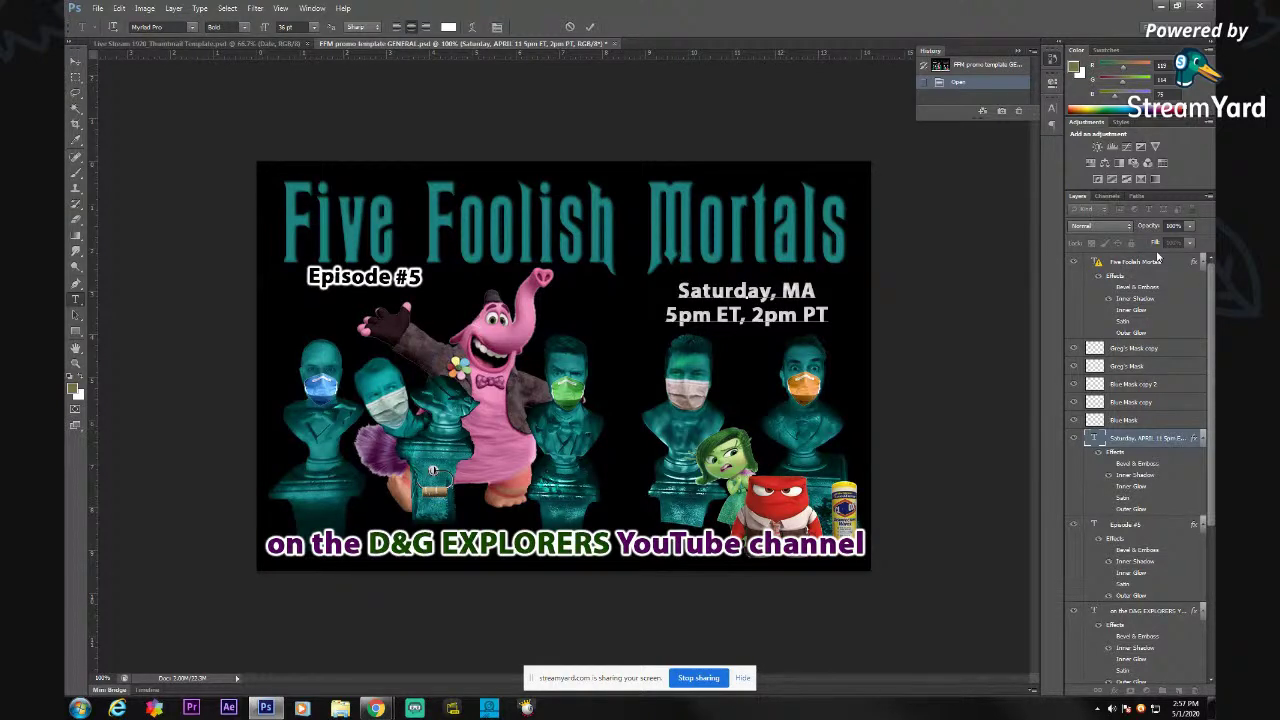
type("Y 9")
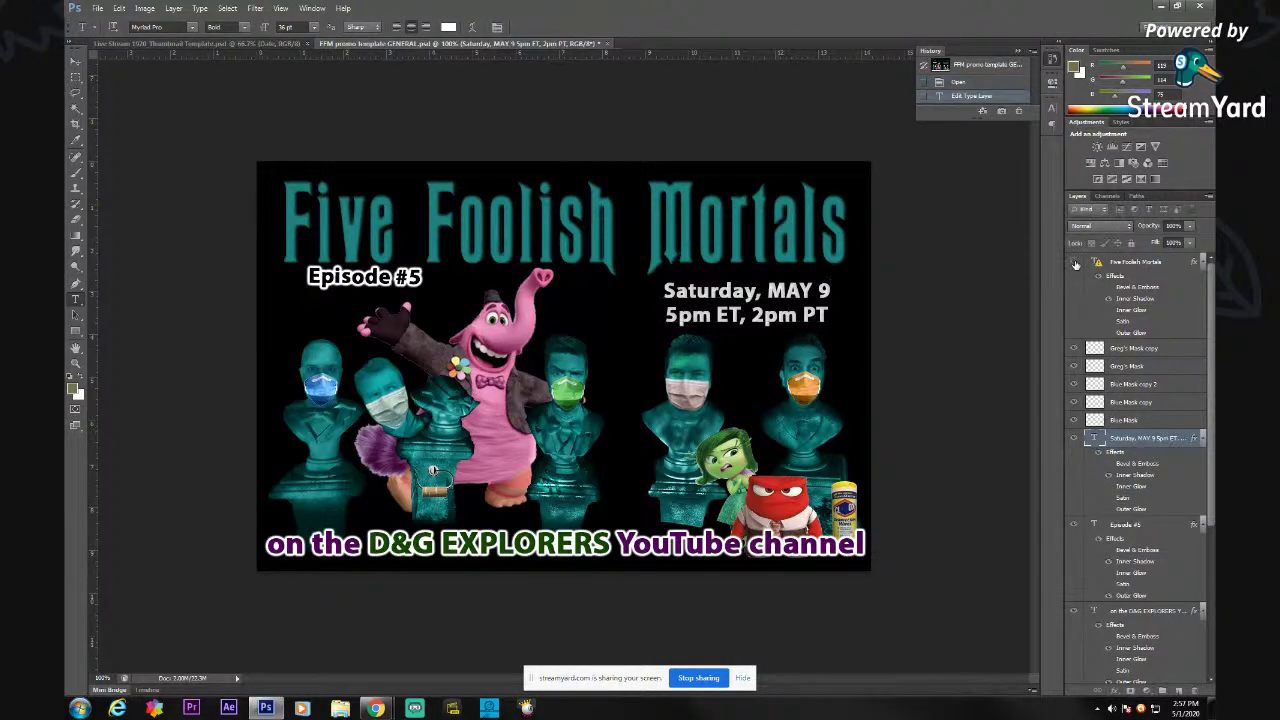
- Check what the title layer and the empty TP layer contain by switching their visibility off and on
left_click(1075, 263)
left_click(1075, 263)
left_click_drag(1213, 430, 1212, 585)
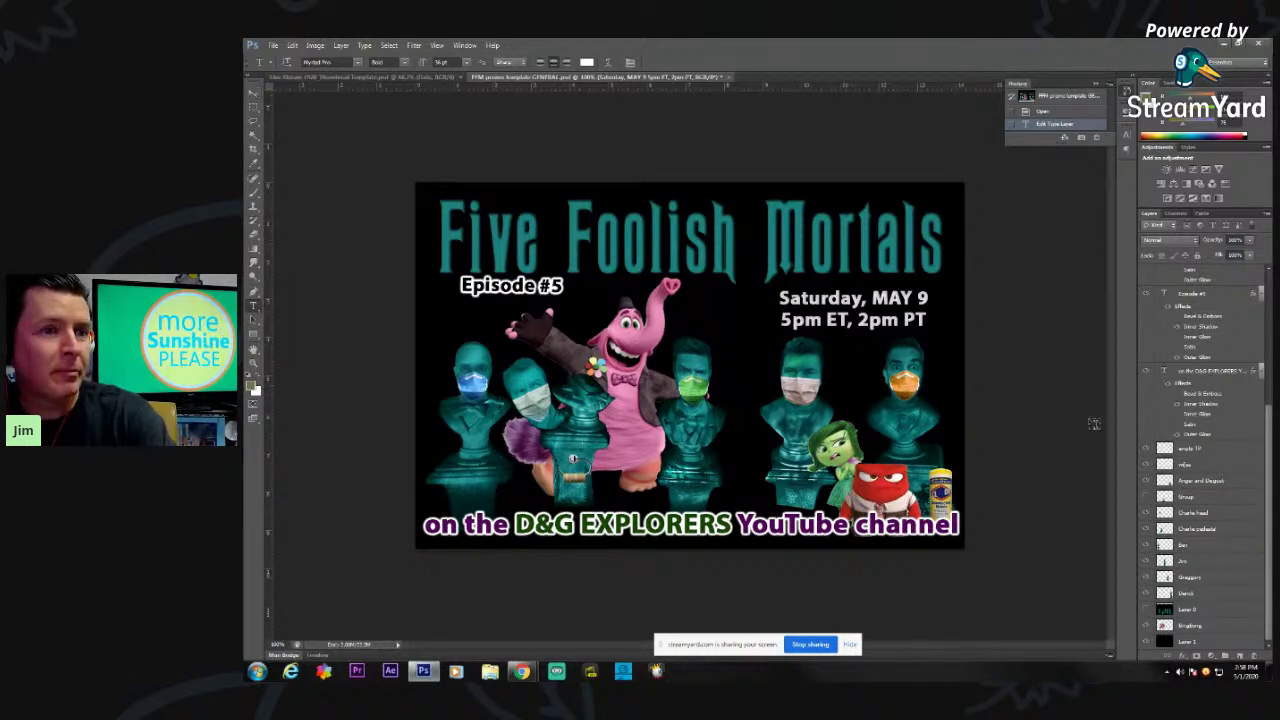
left_click(1226, 451)
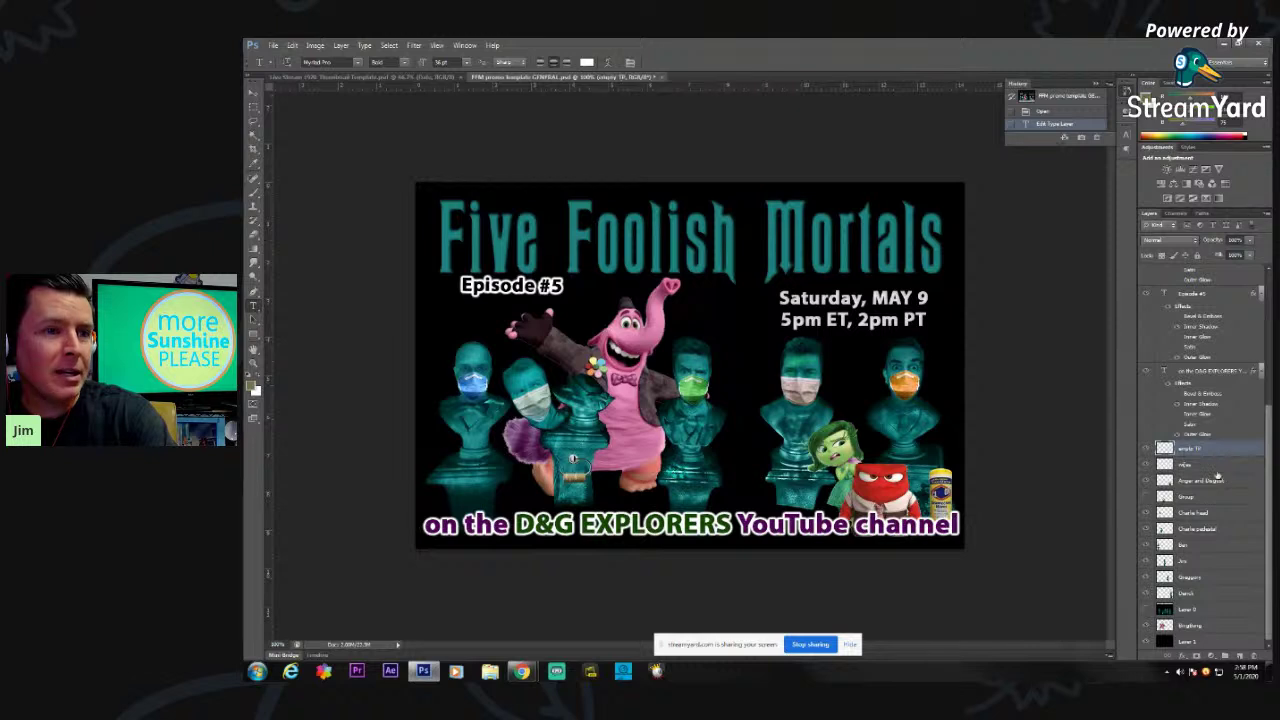
left_click(1147, 451)
left_click(1147, 451)
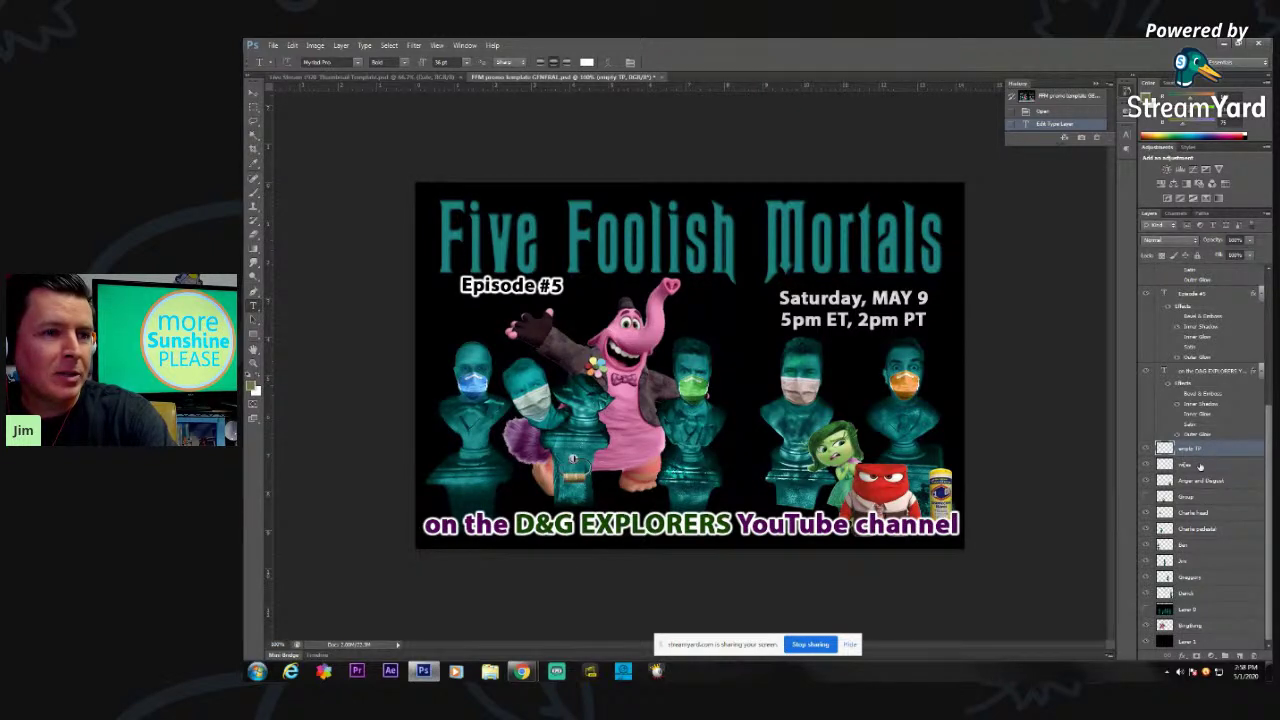
- Delete the wipes canister layer, the Anger and Disgust layer, and the hidden Group layer of Inside Out characters
left_click(1201, 466)
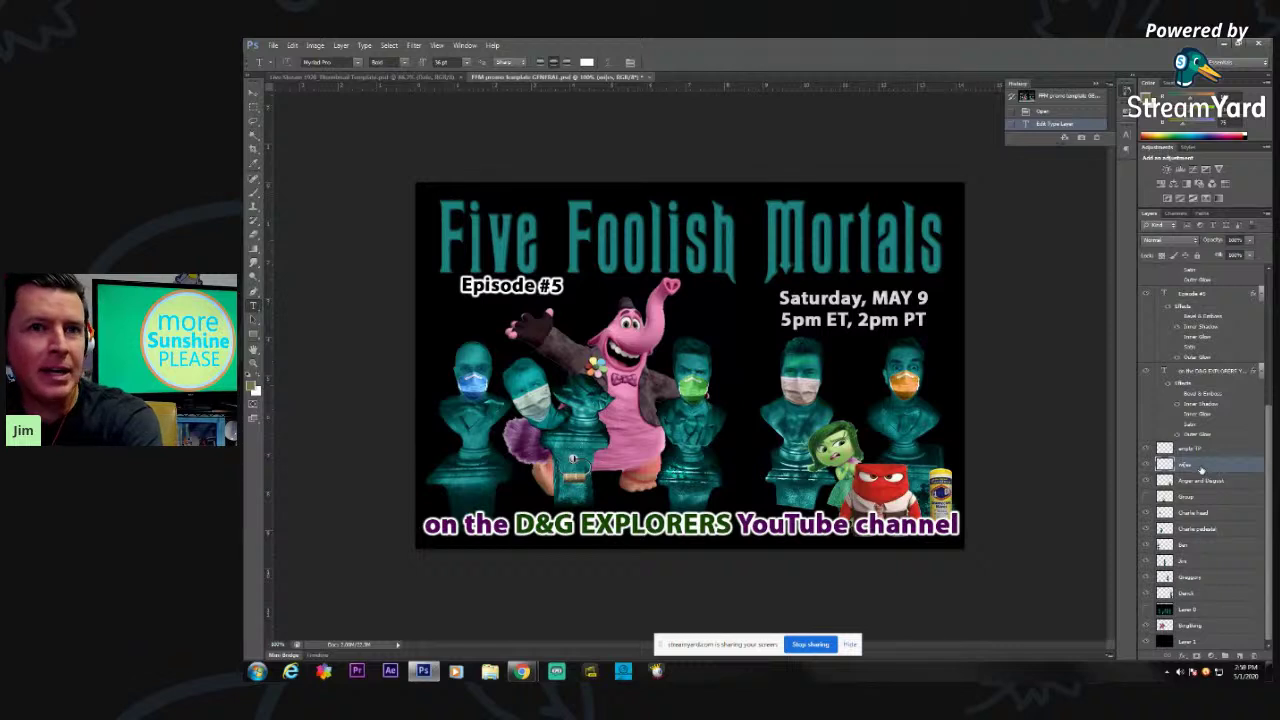
key("Delete")
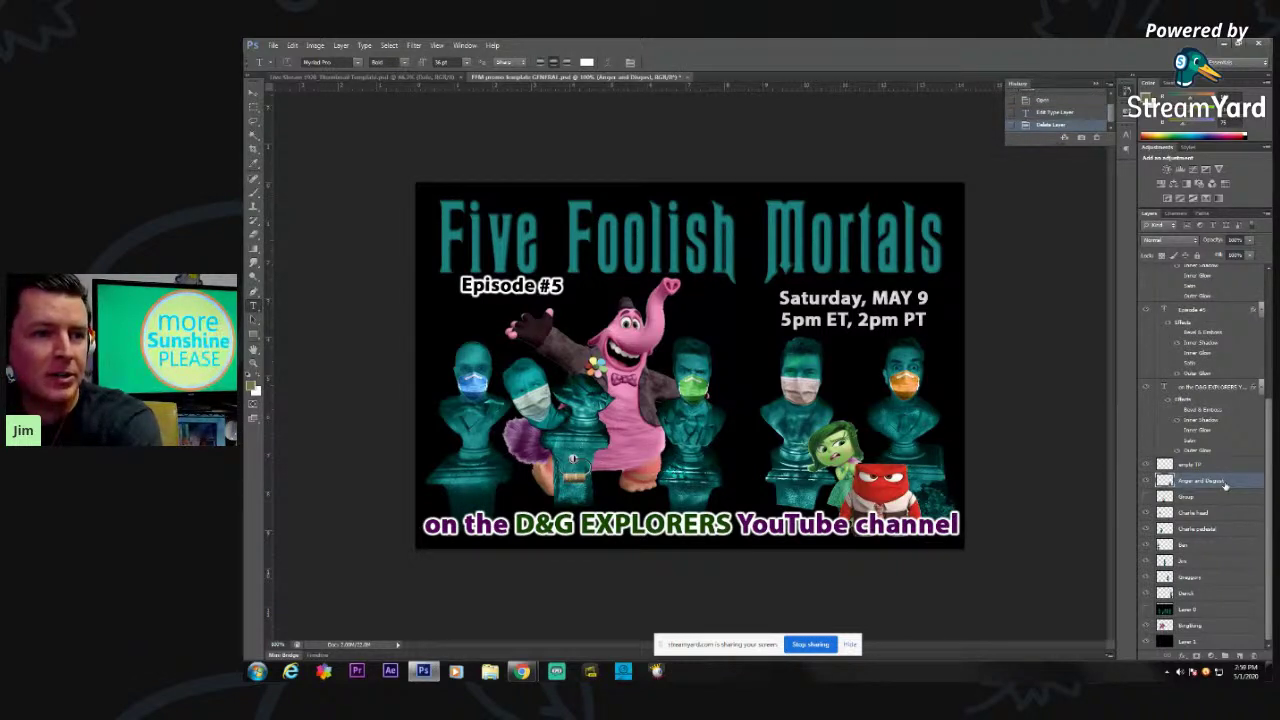
key("Delete")
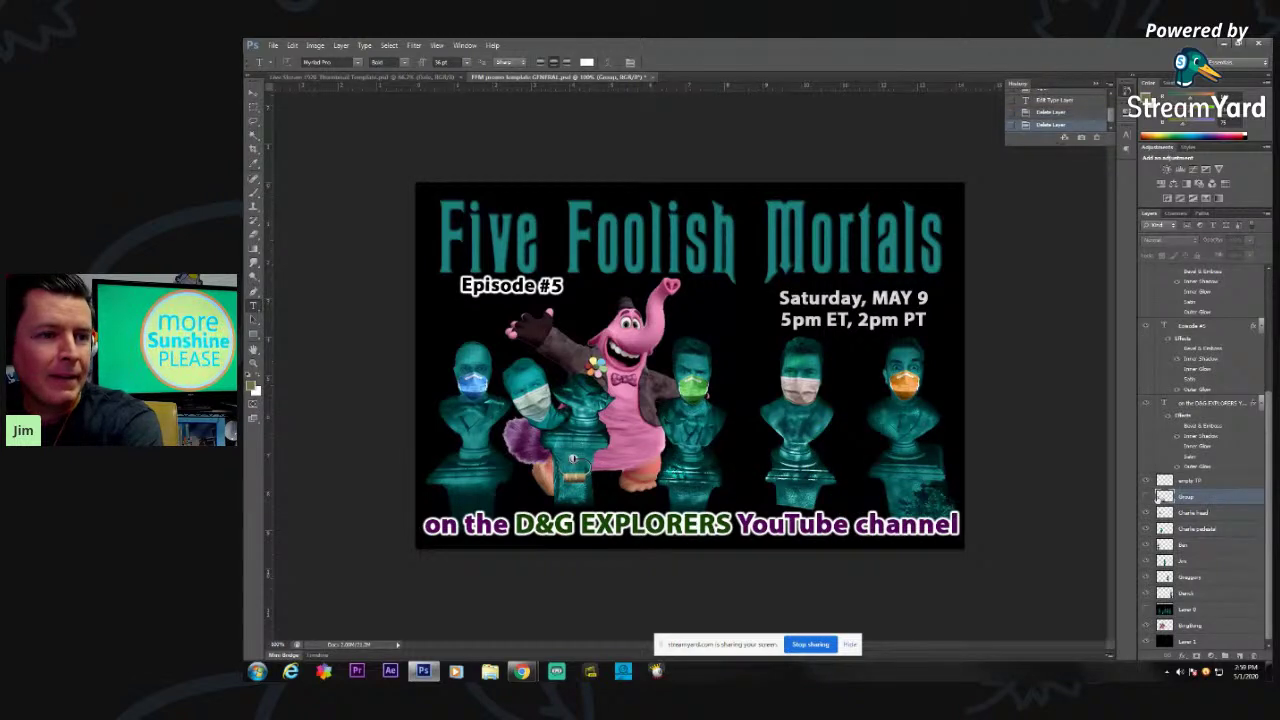
left_click(1146, 497)
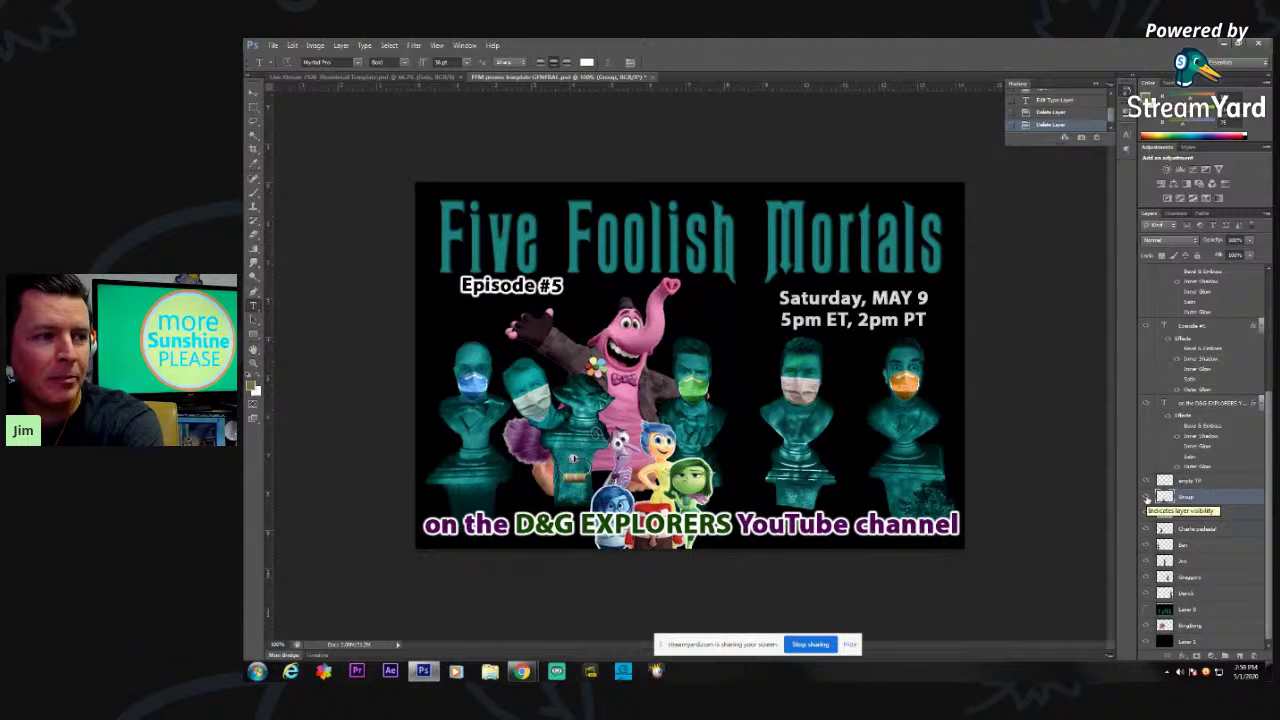
left_click(1146, 497)
key("Delete")
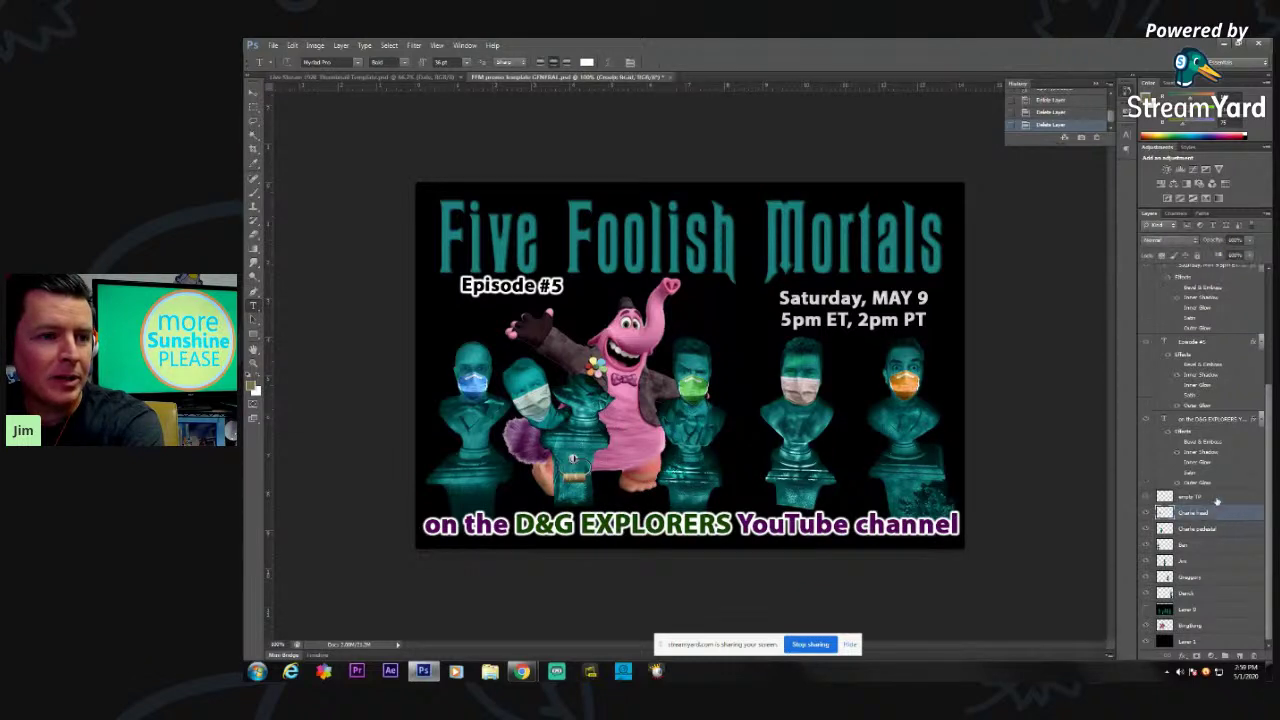
- Identify the pink elephant's BingBong layer by switching its visibility and delete it
left_click(1147, 626)
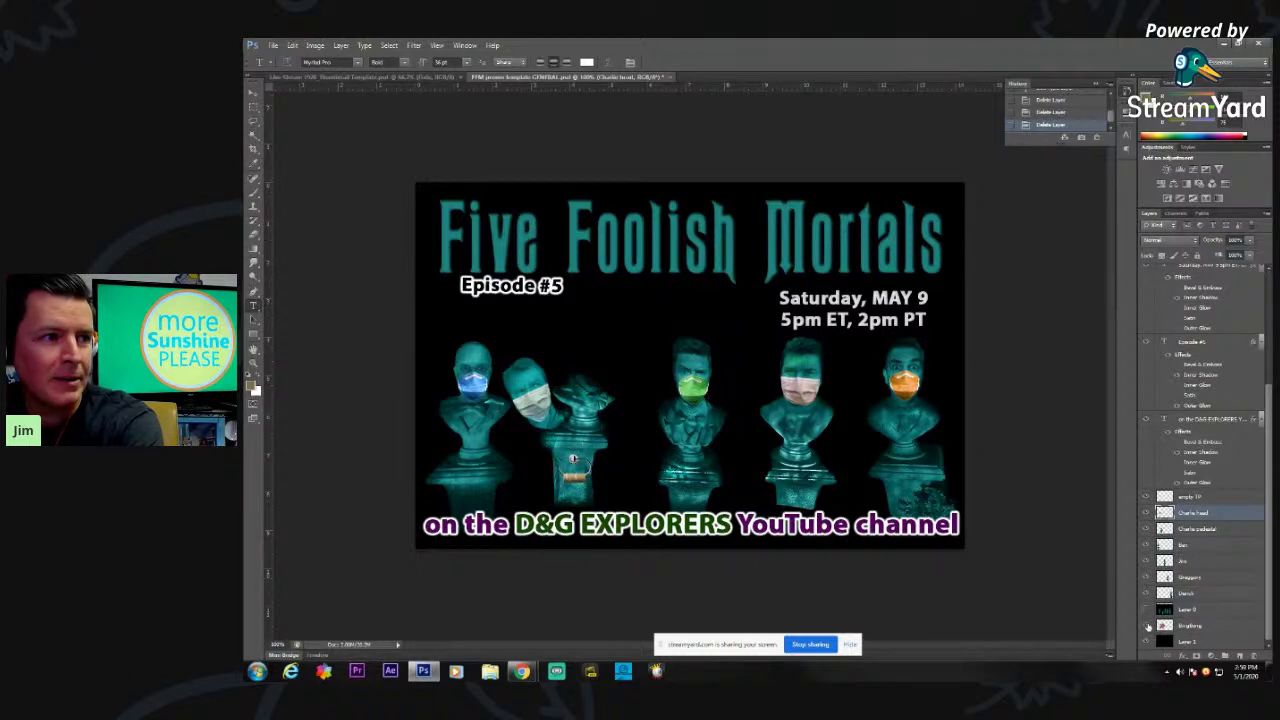
left_click(1147, 626)
left_click(1219, 624)
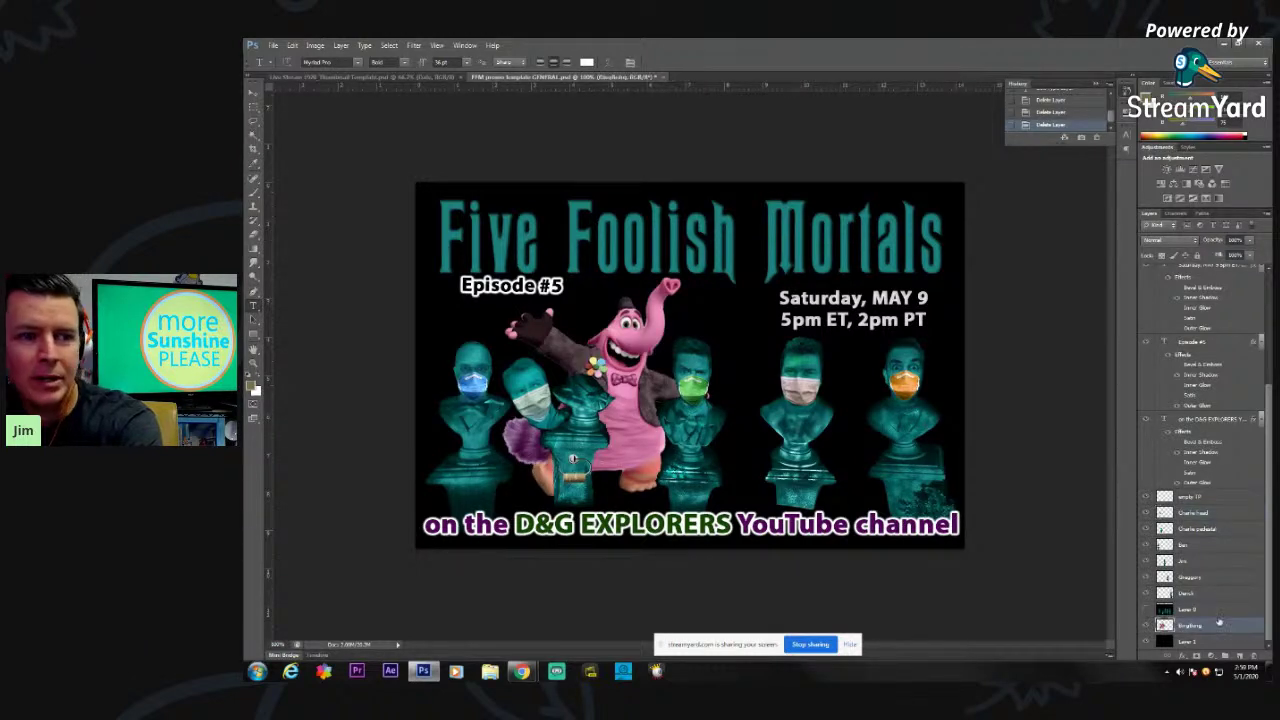
key("Delete")
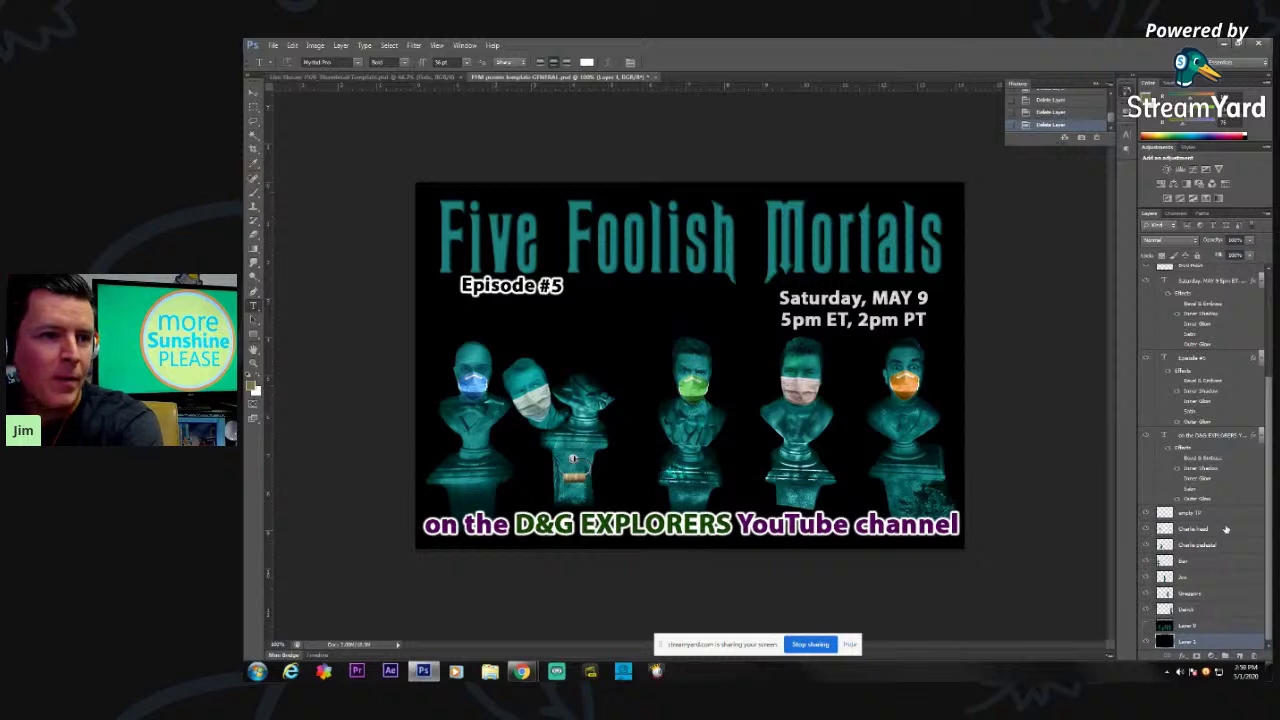
- Change the episode text to Episode #6
left_click(1212, 360)
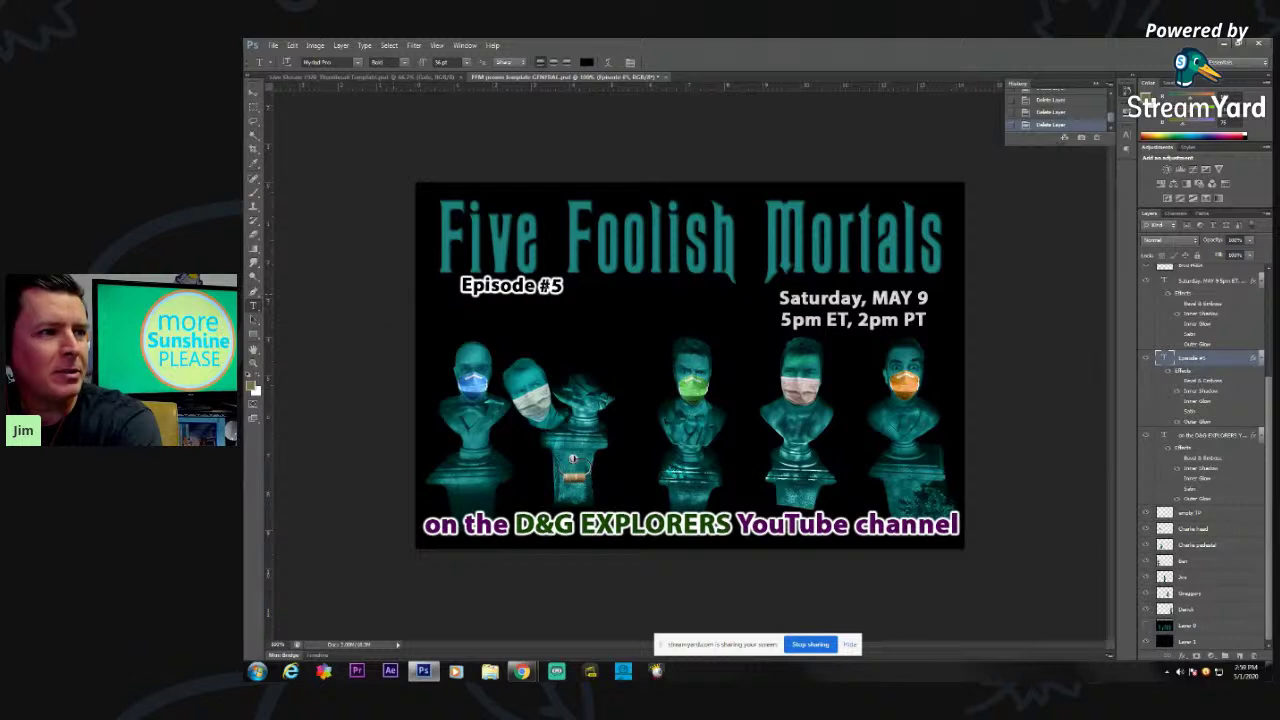
left_click(565, 288)
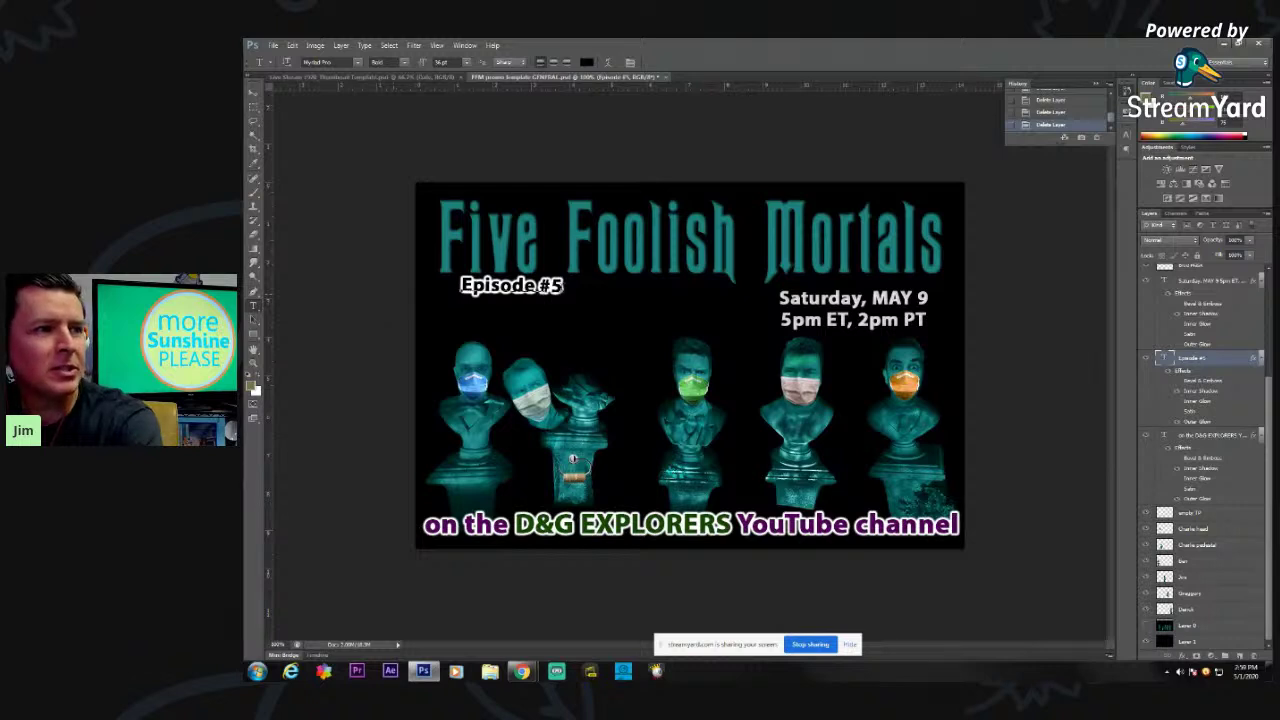
left_click(565, 287)
key("BackSpace")
type("6")
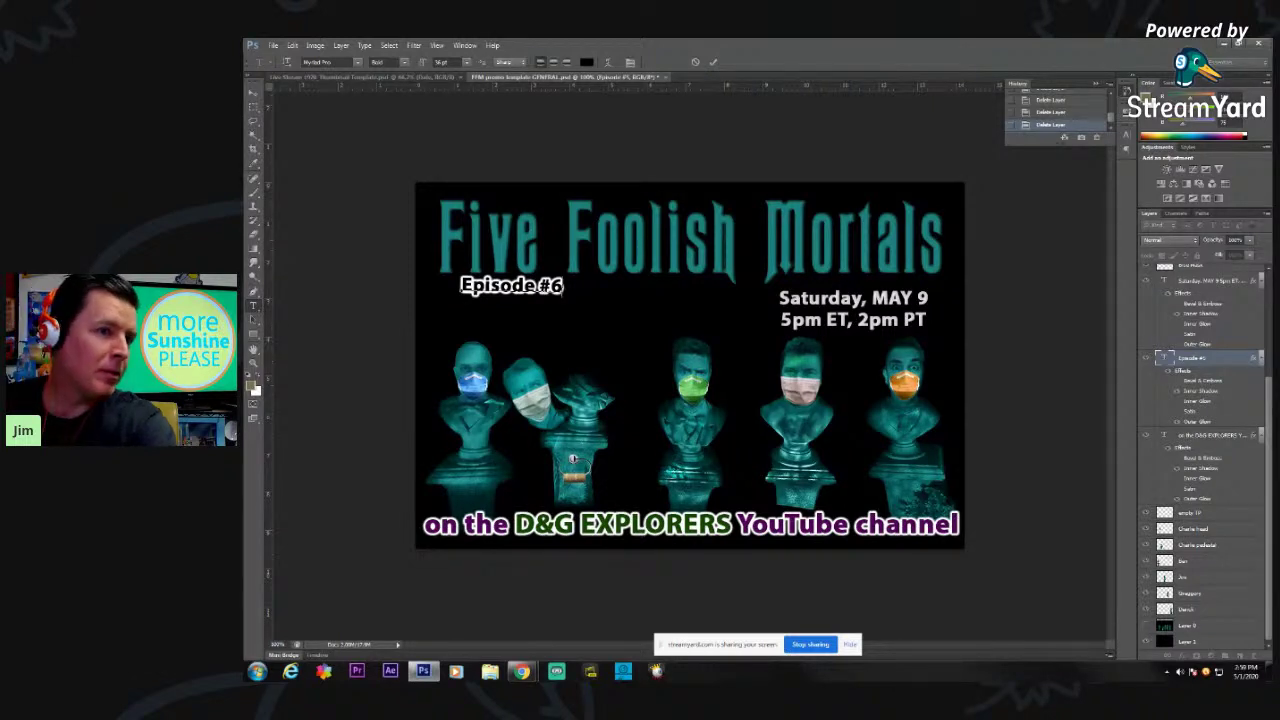
- Check which busts the top two face mask layers belong to by switching their visibility off and on
scroll(1200, 450, "up", 2)
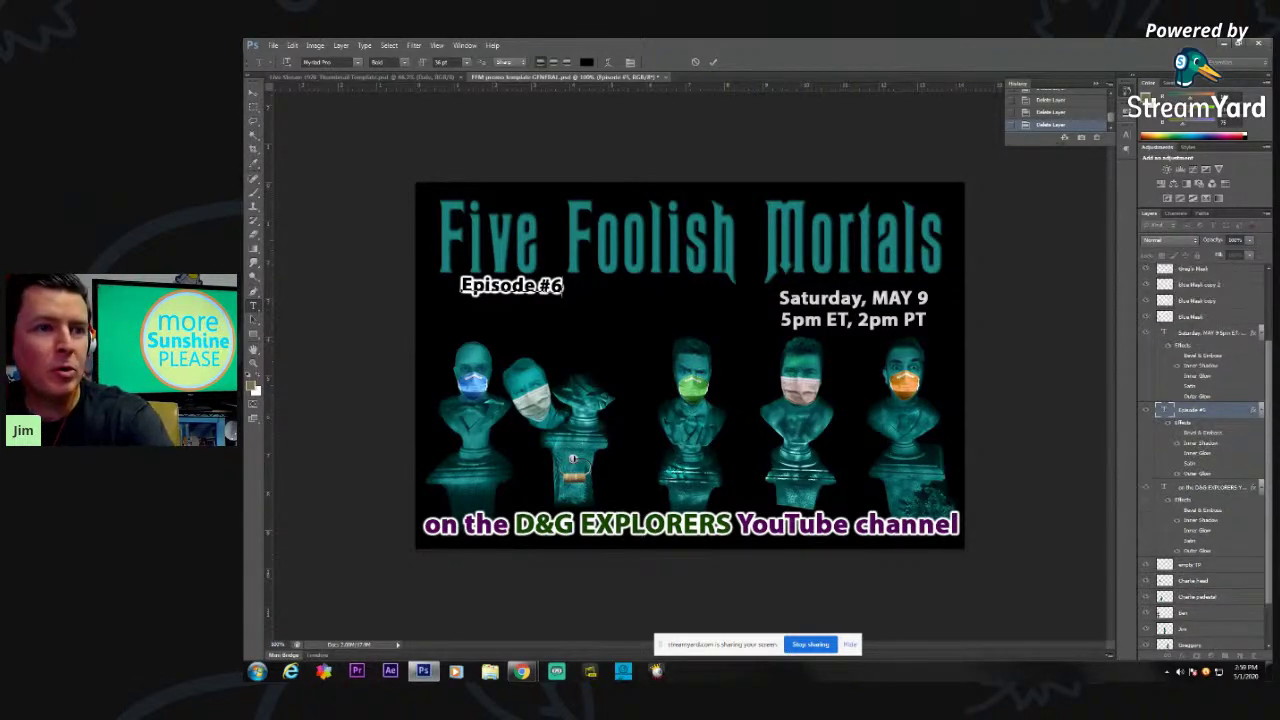
scroll(1156, 350, "up", 4)
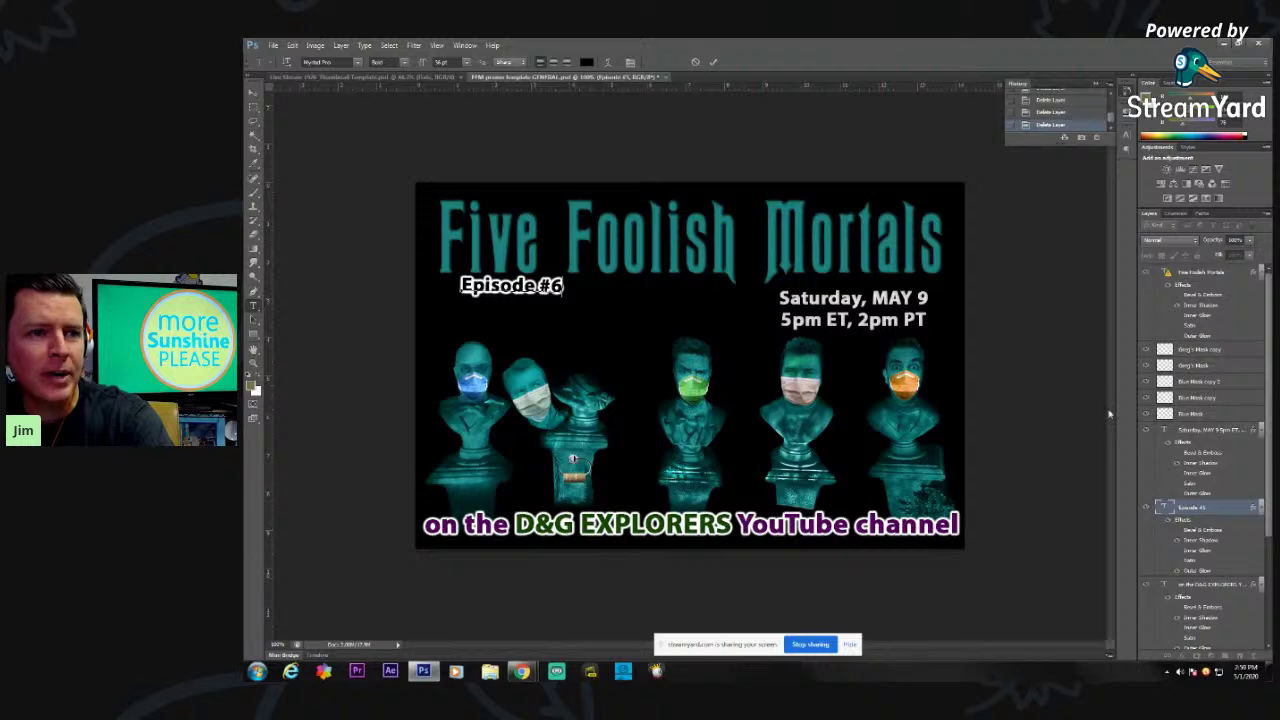
left_click(1147, 350)
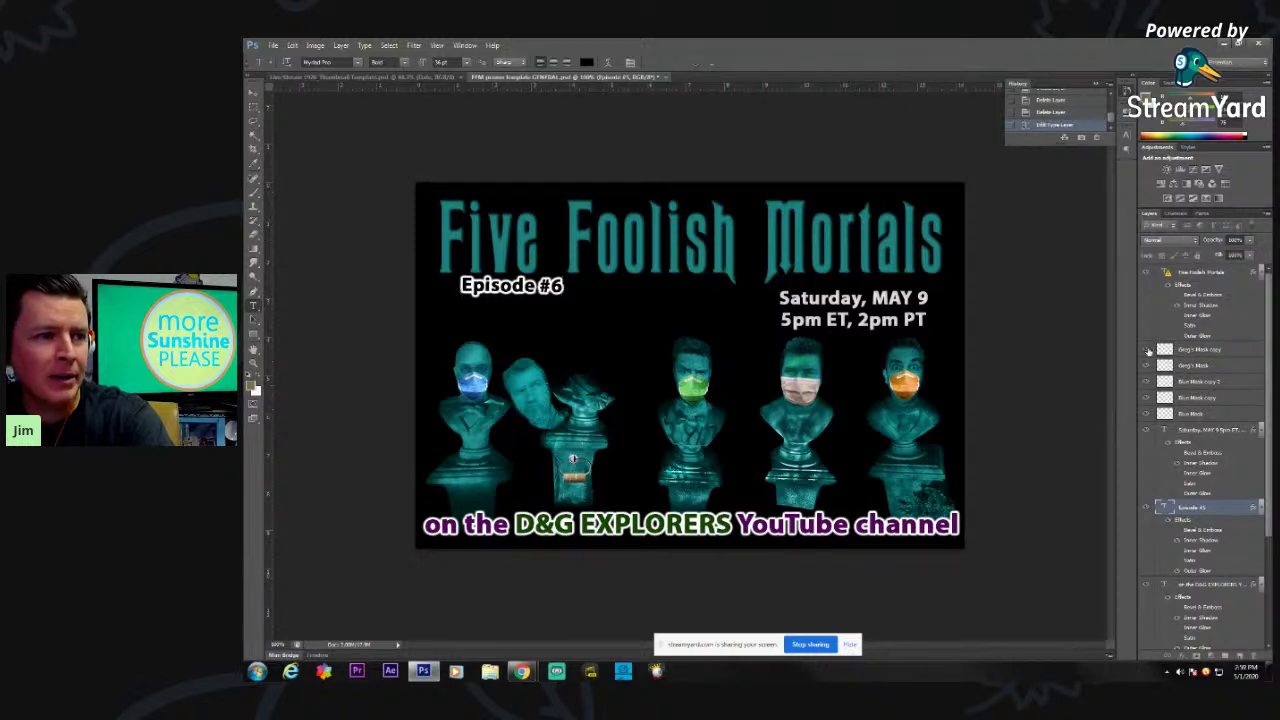
left_click(1147, 350)
left_click(1147, 350)
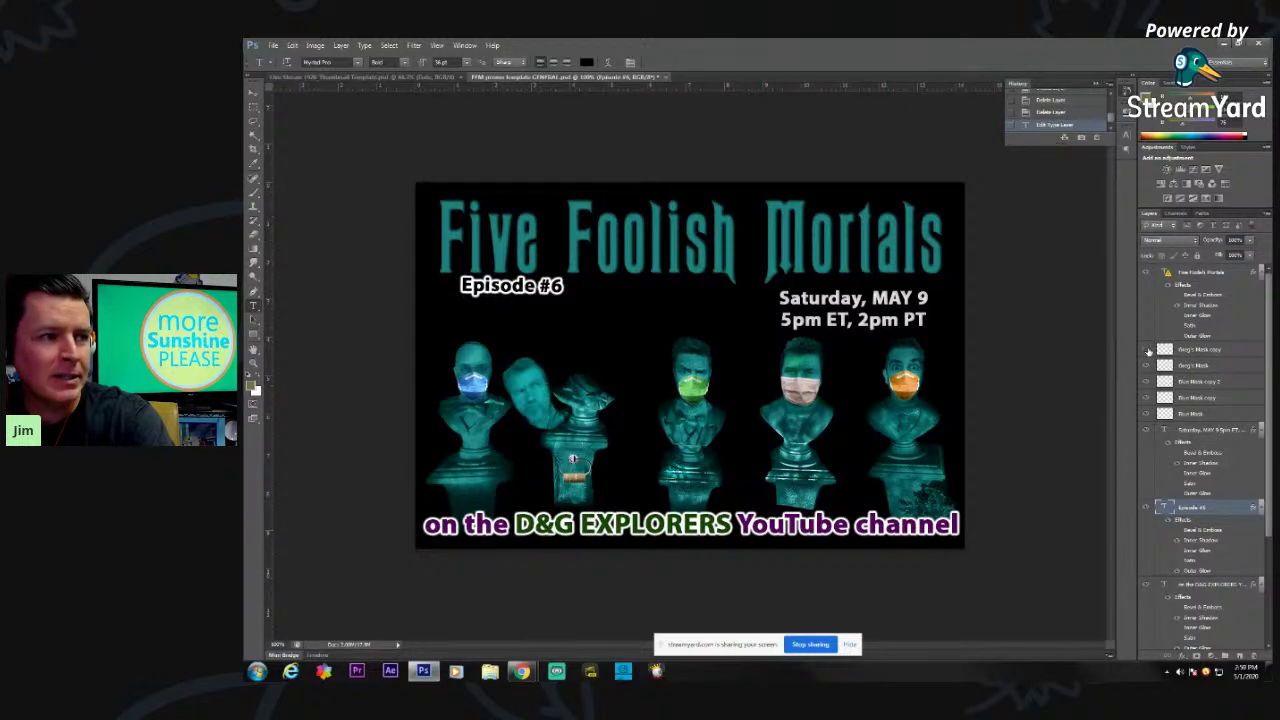
left_click(1147, 350)
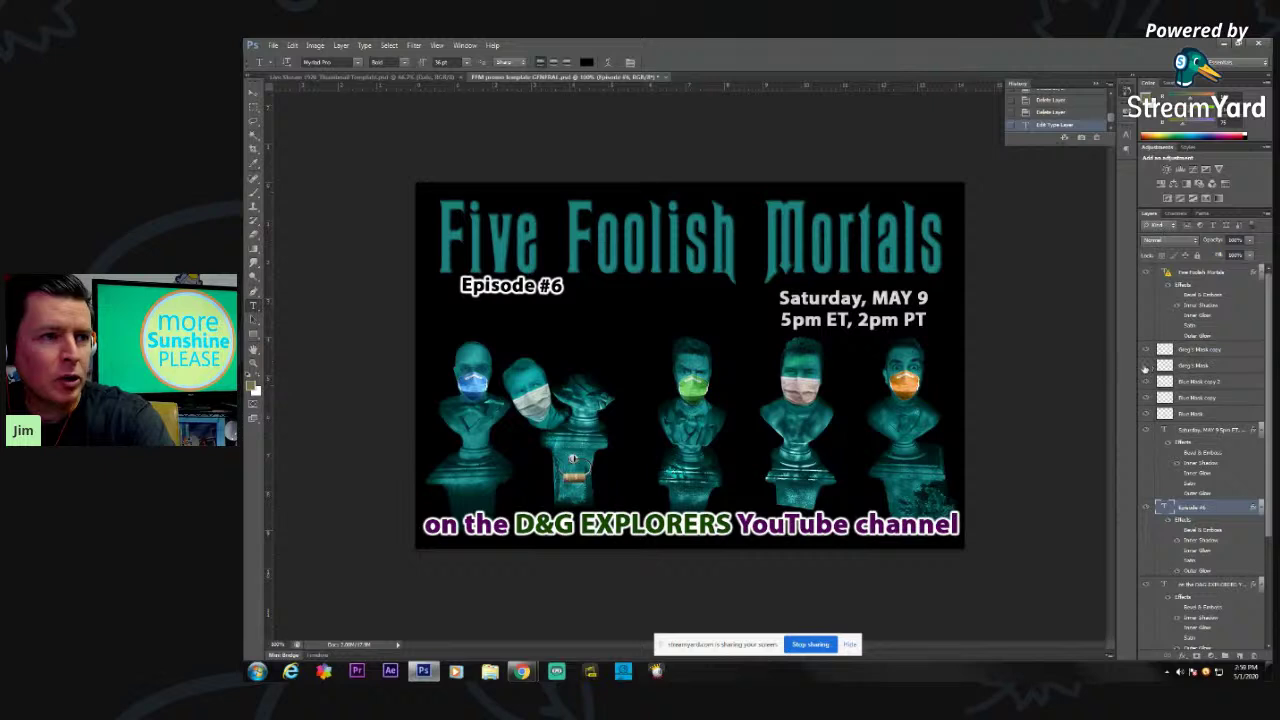
left_click(1146, 366)
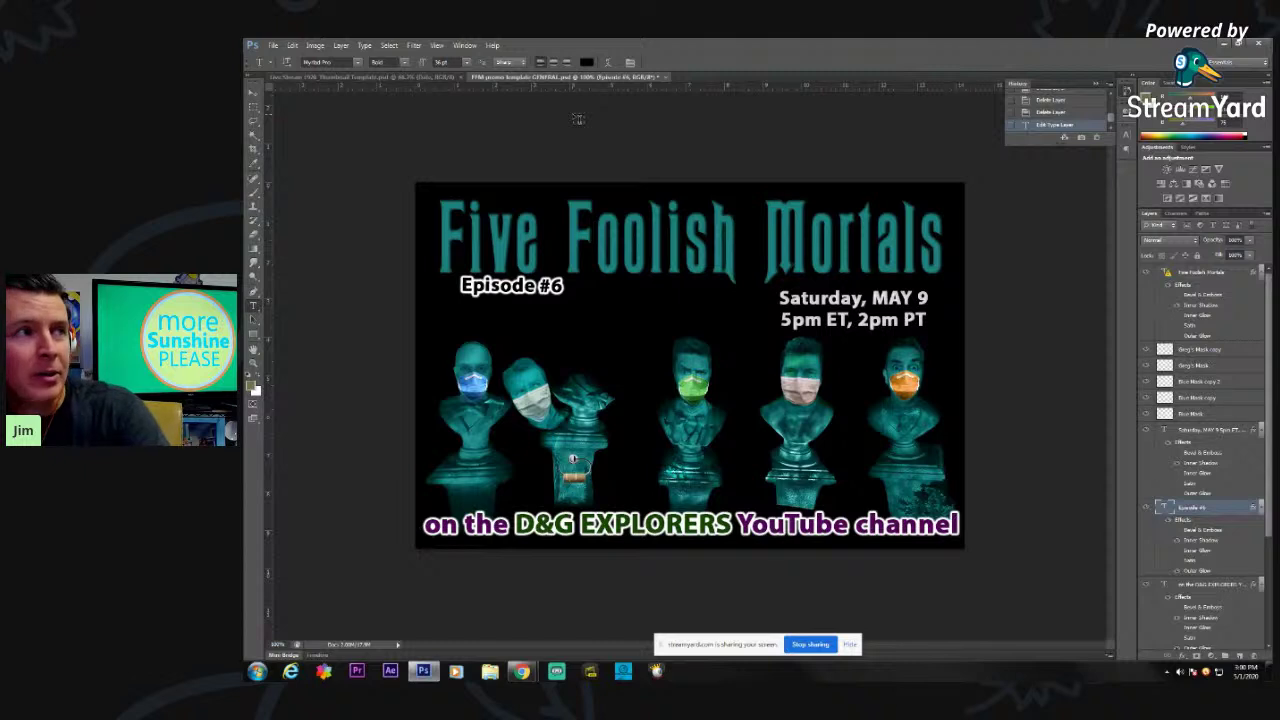
- Open the Onward logo PNG and onward_back.jpg from the Onward folder inside More Sunshine Please
left_click(278, 47)
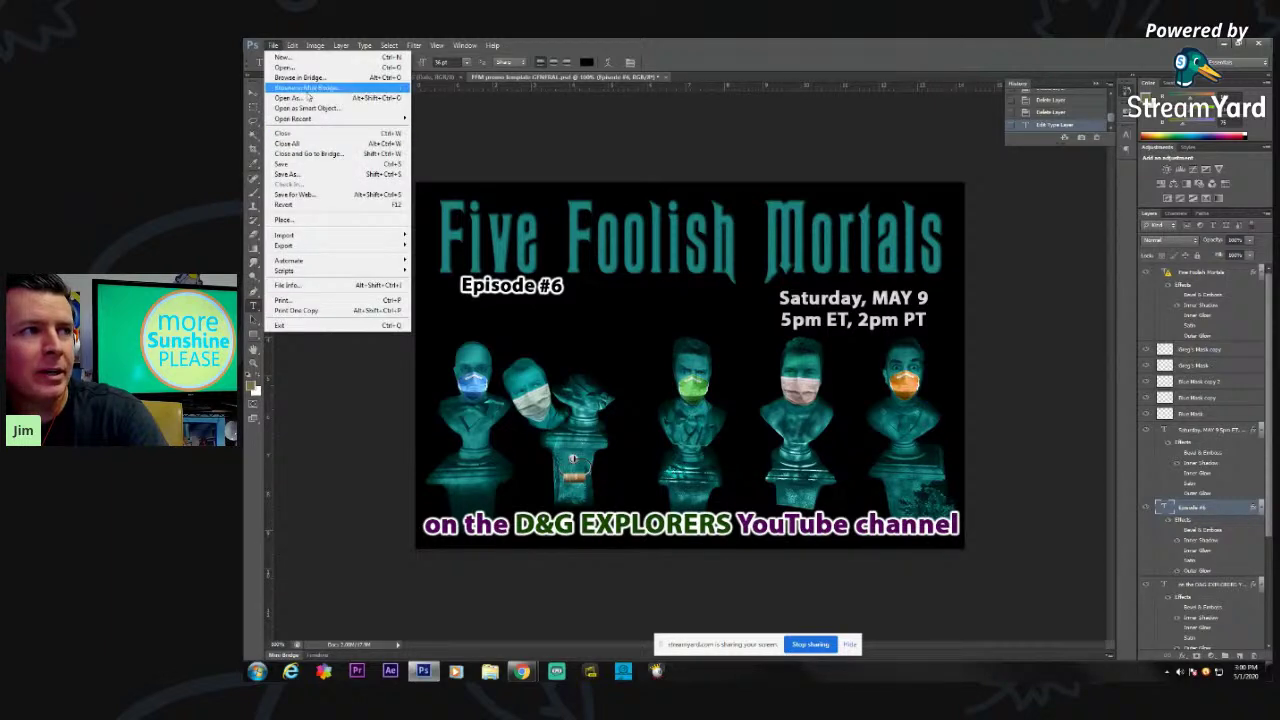
mouse_move(352, 126)
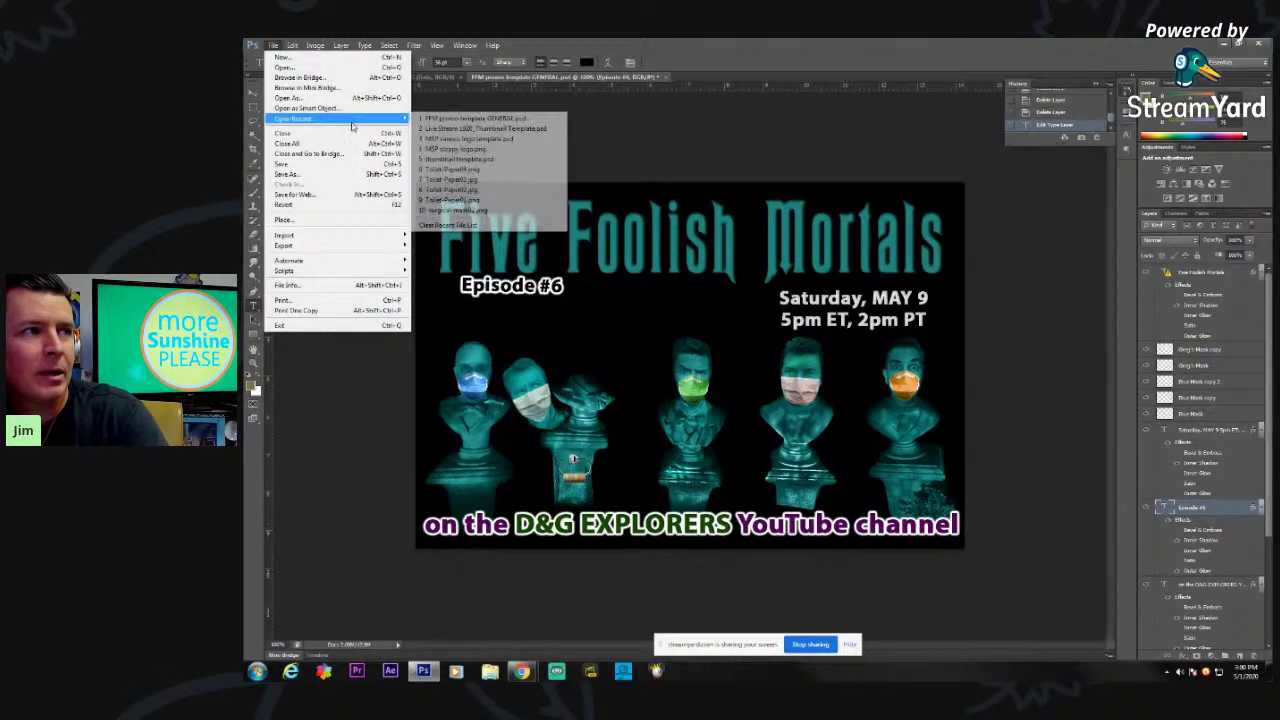
left_click(300, 67)
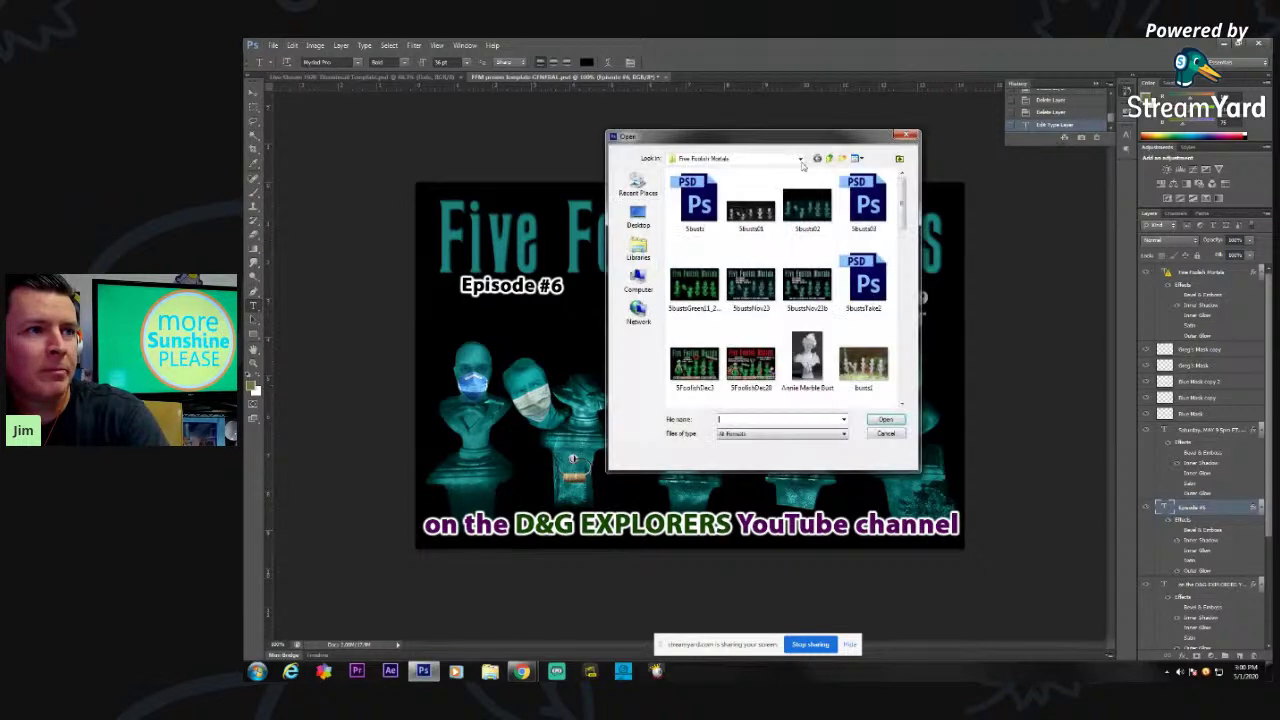
left_click(828, 160)
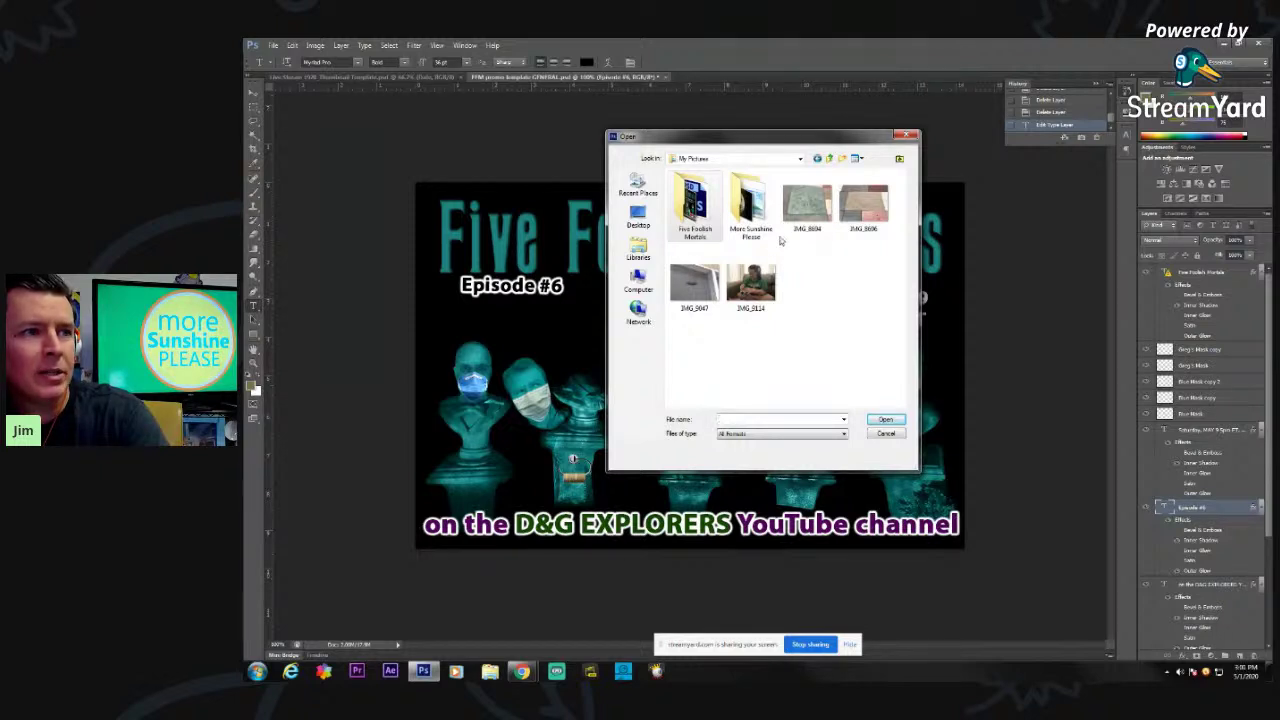
double_click(750, 203)
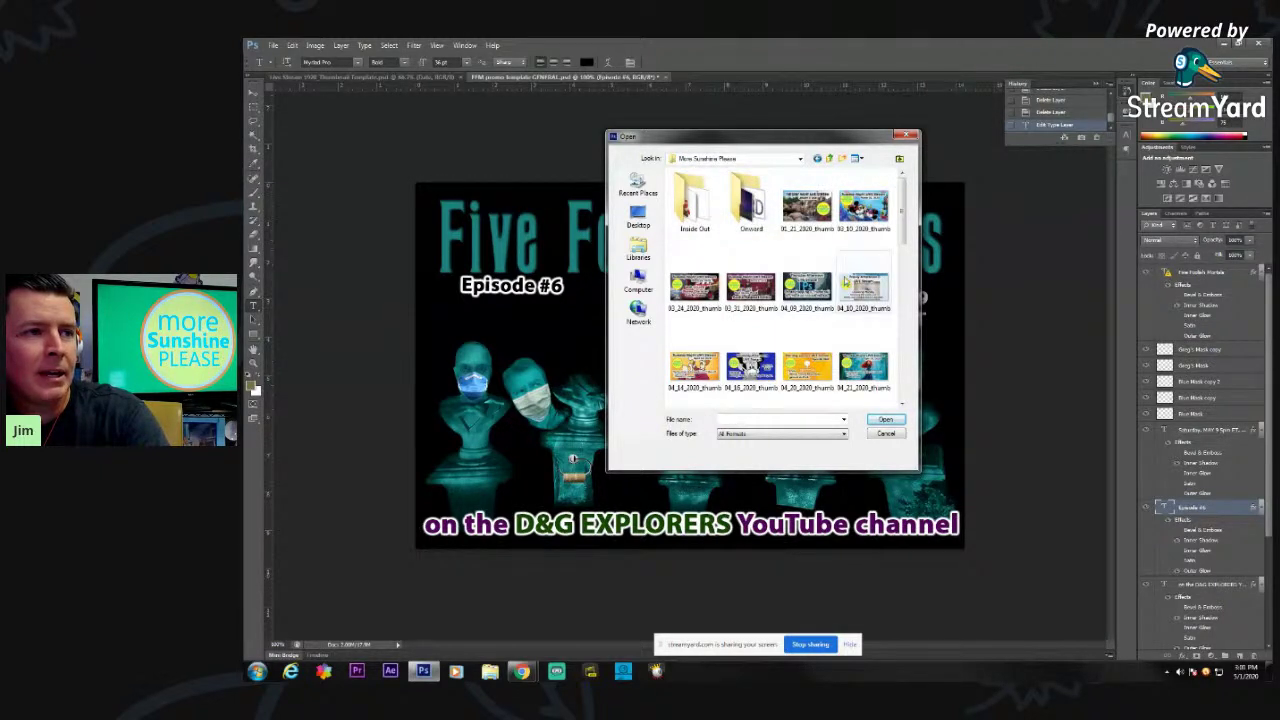
double_click(752, 215)
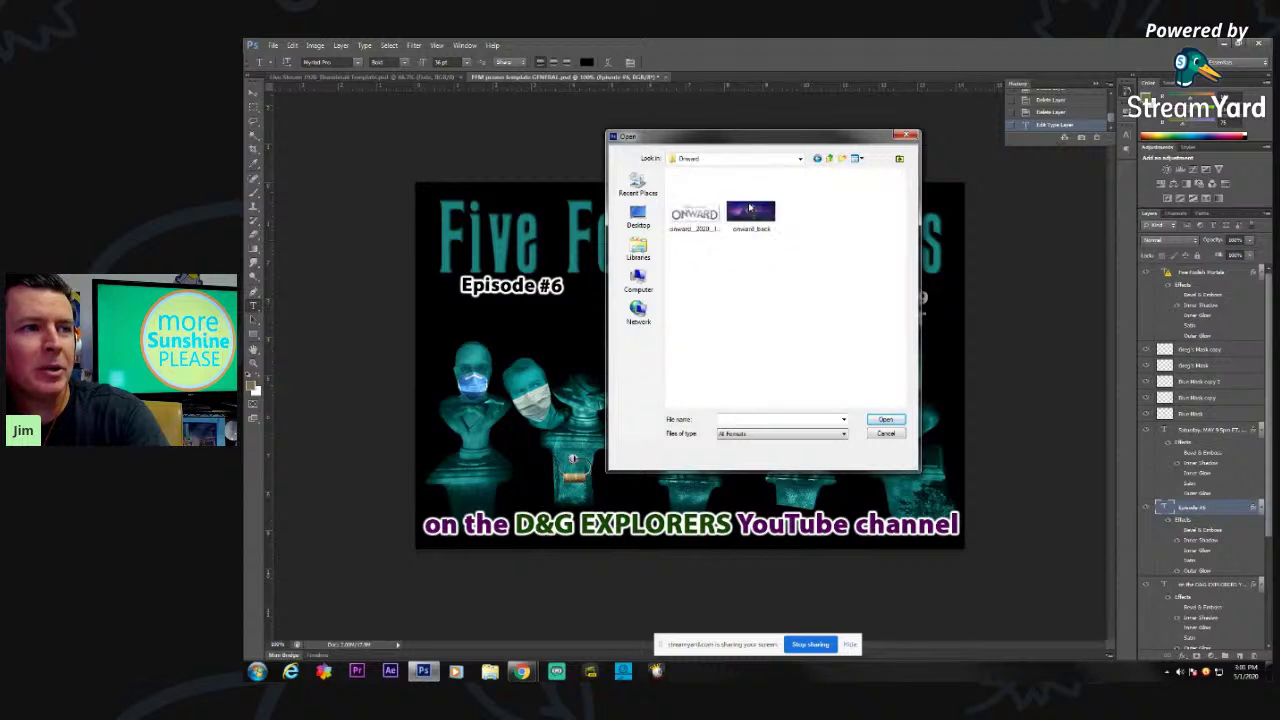
left_click(764, 215)
left_click_drag(780, 258, 668, 172)
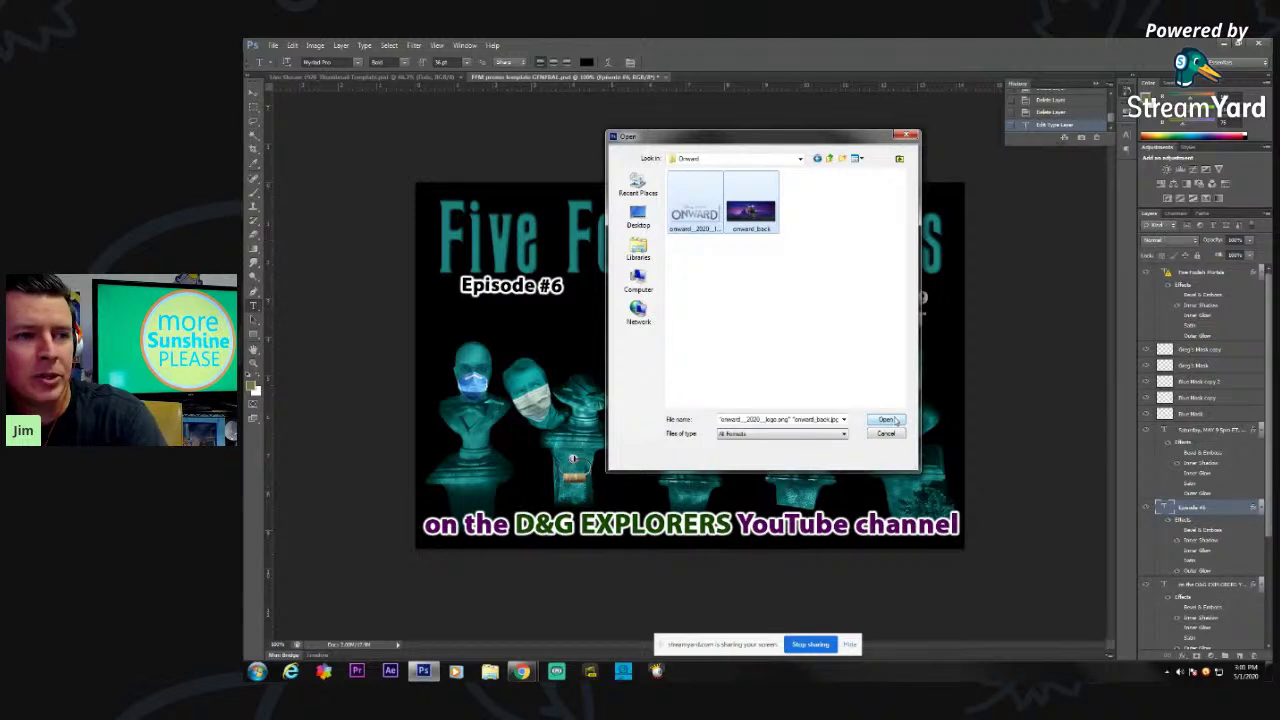
left_click(887, 420)
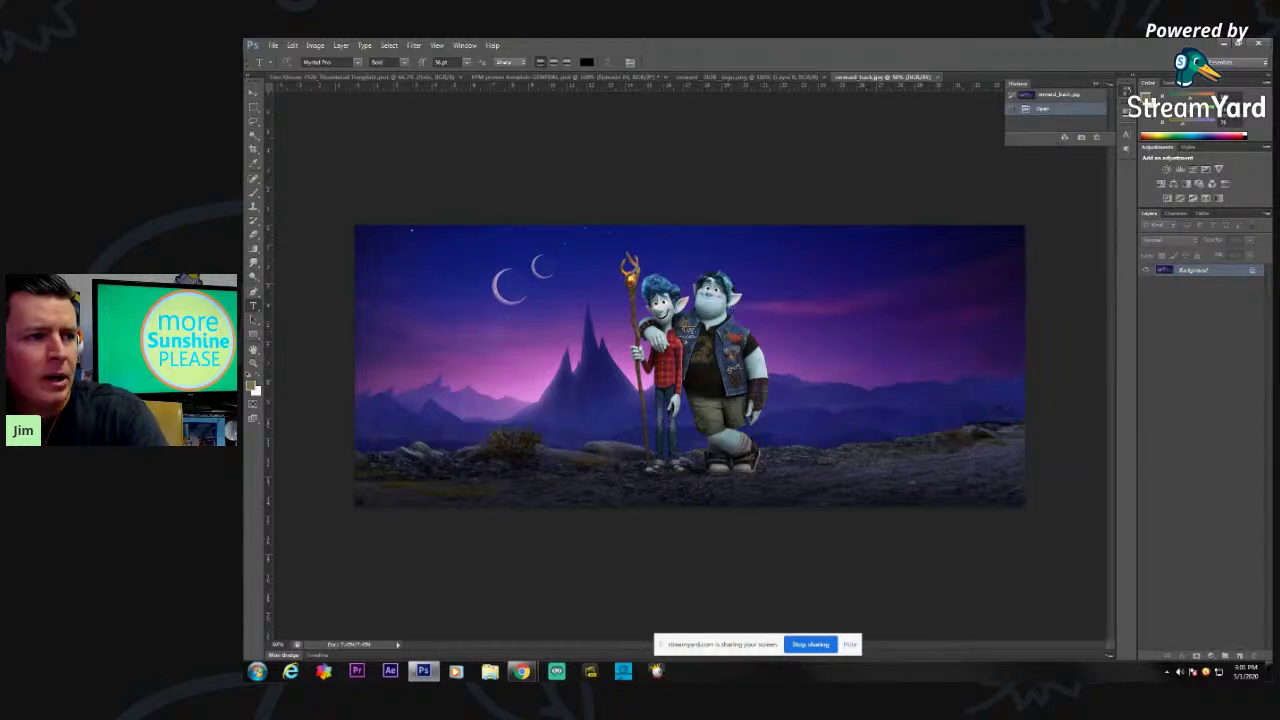
- Copy the onward_back.jpg image into the Five Foolish Mortals promo template and shift it to the right
left_click(253, 94)
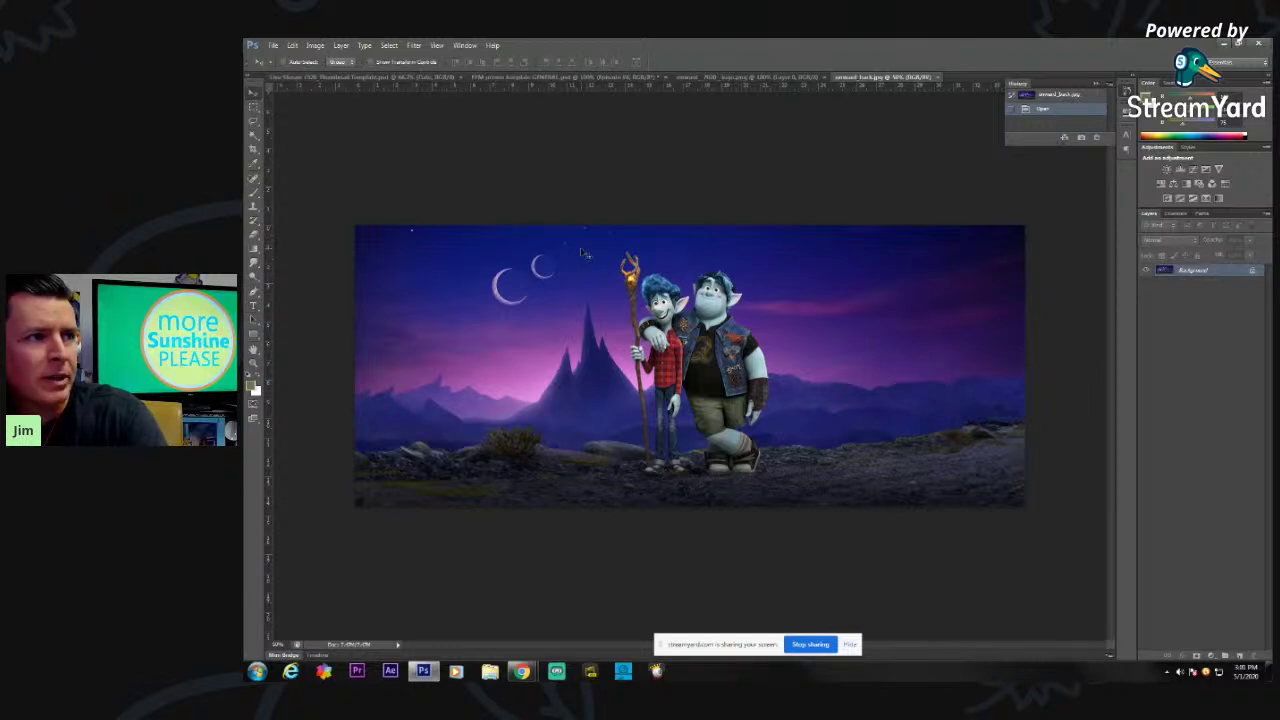
left_click_drag(585, 254, 630, 370)
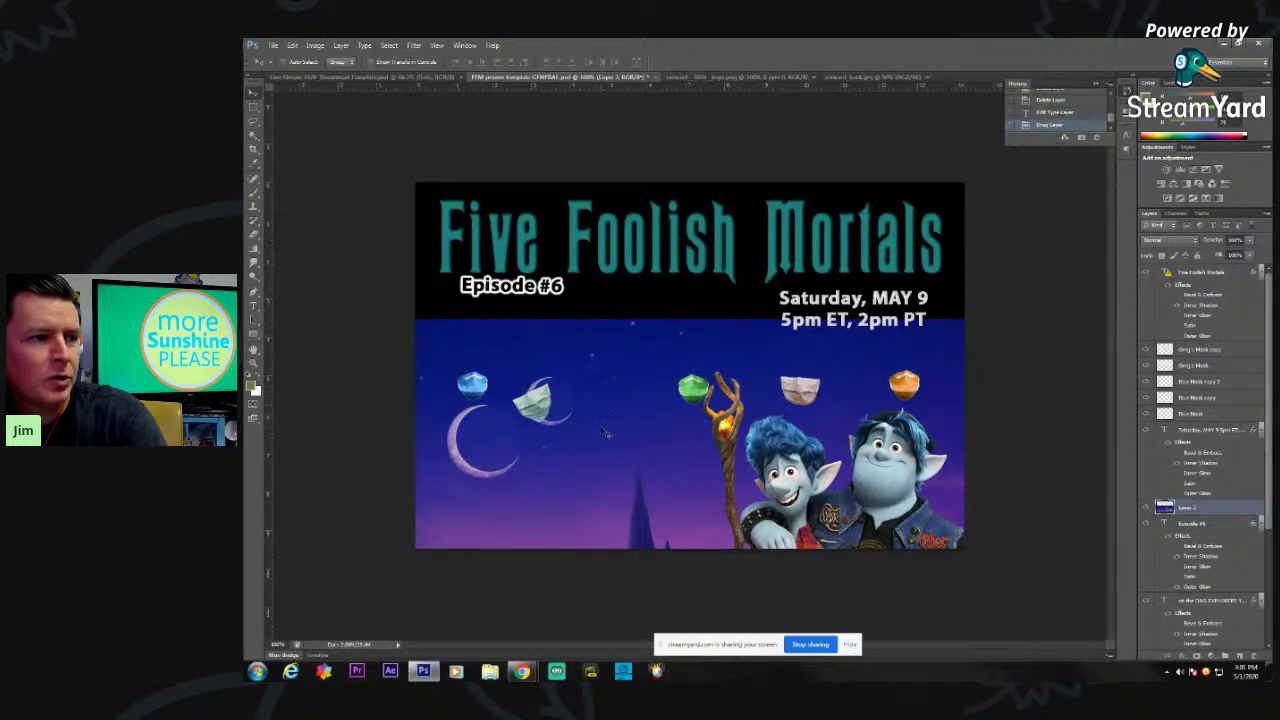
left_click_drag(604, 432, 702, 446)
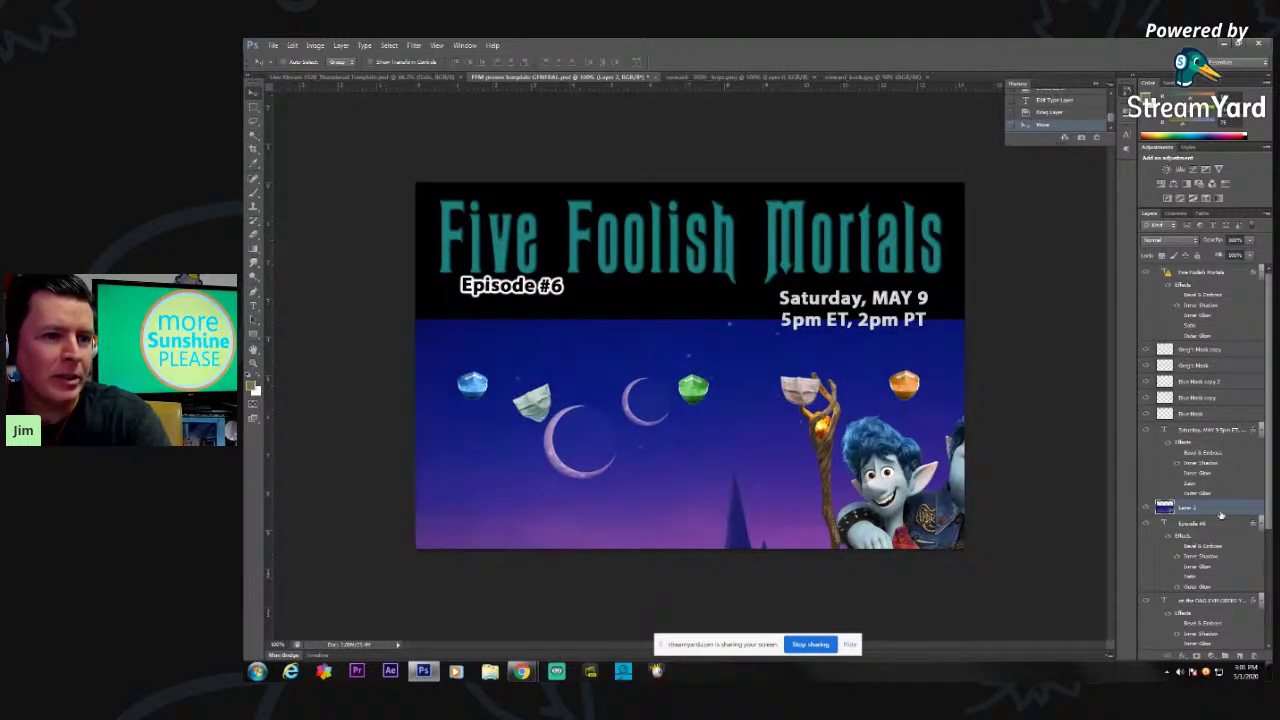
- Reorder the Onward background layer so it sits beneath all the text and bust layers, directly above Layer 0
left_click_drag(1218, 511, 1222, 640)
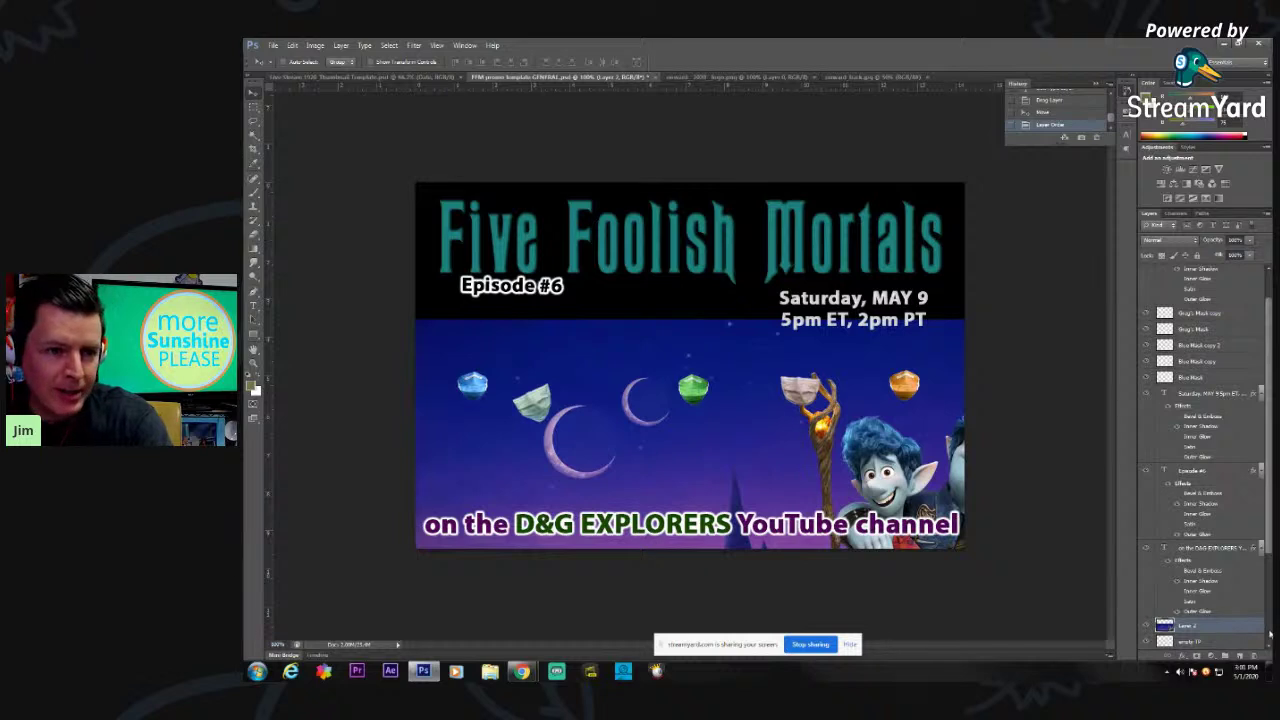
scroll(1268, 633, "down", 3)
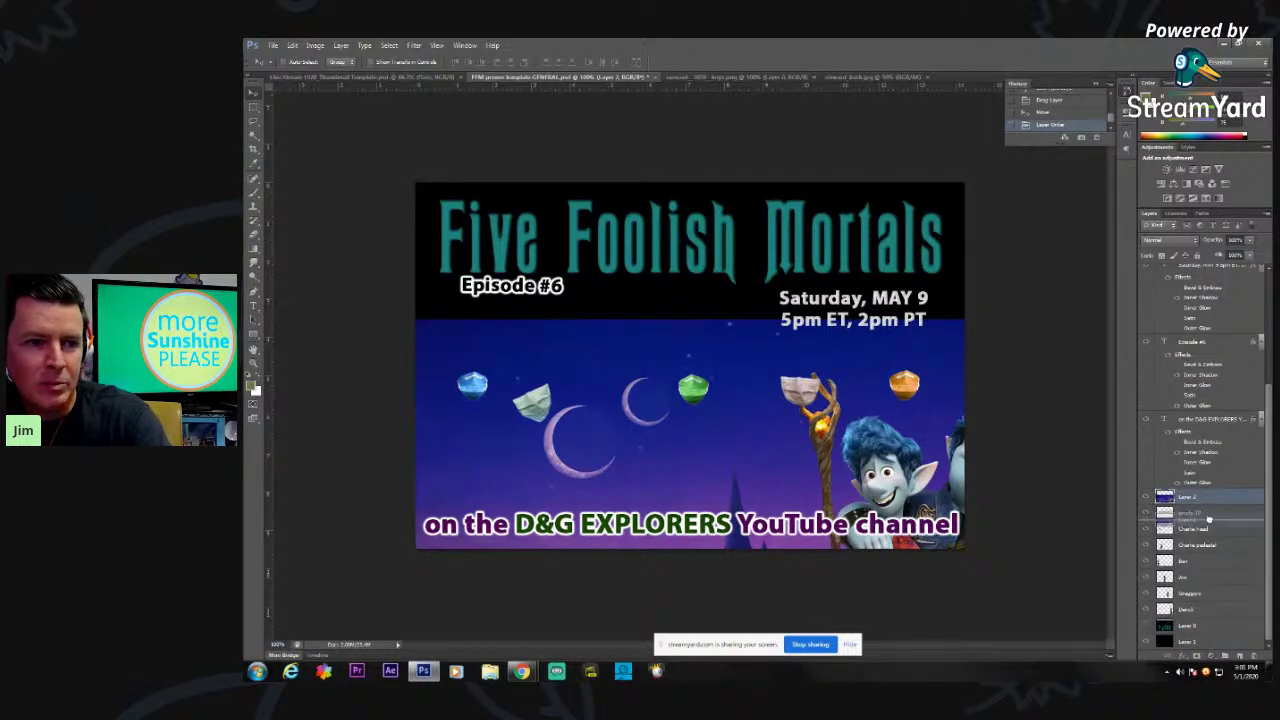
left_click_drag(1210, 612, 1200, 622)
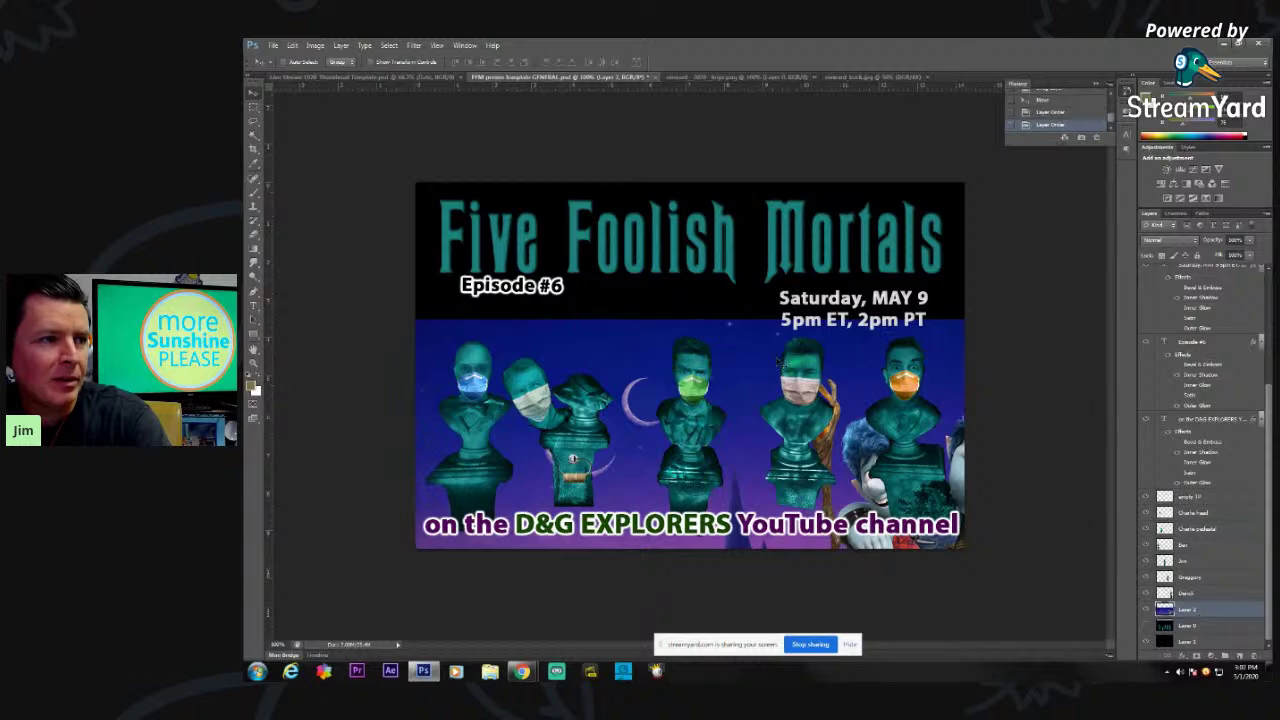
- Scale down the Onward background and position it to fill the canvas top and width, with the two brothers standing behind the busts at right
left_click_drag(638, 348, 802, 298)
key("ctrl+t")
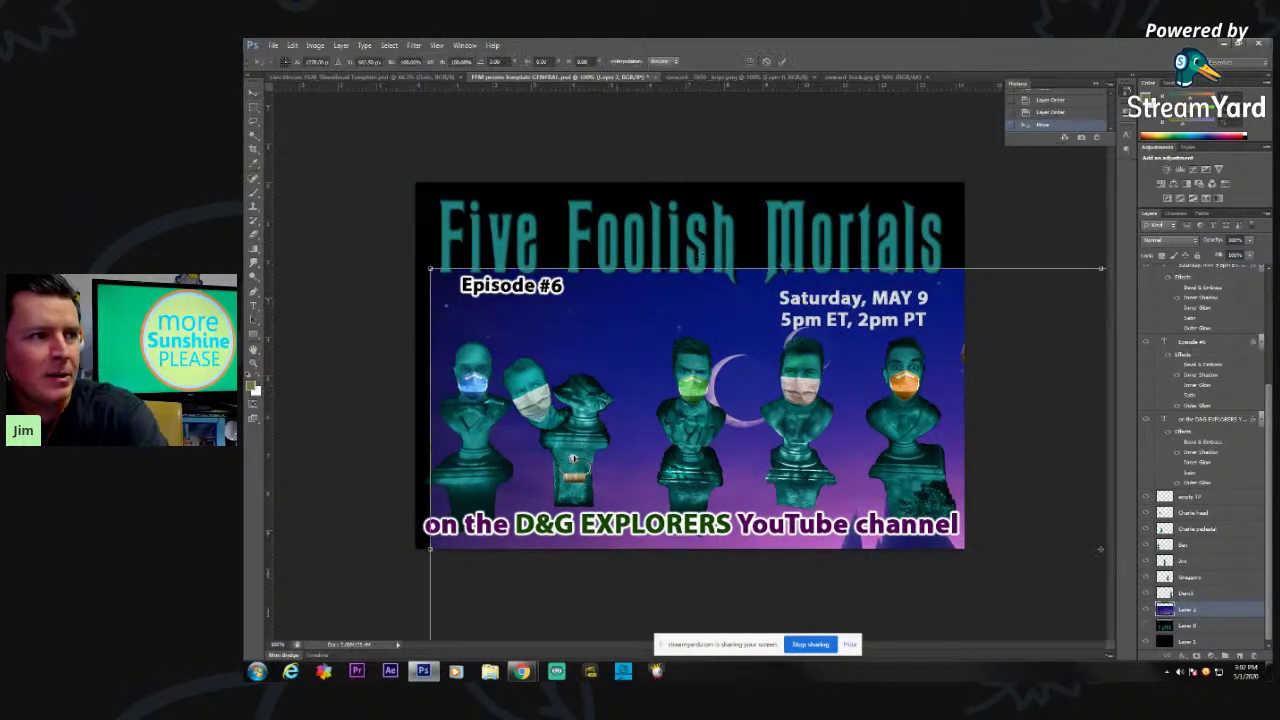
left_click_drag(430, 268, 804, 426)
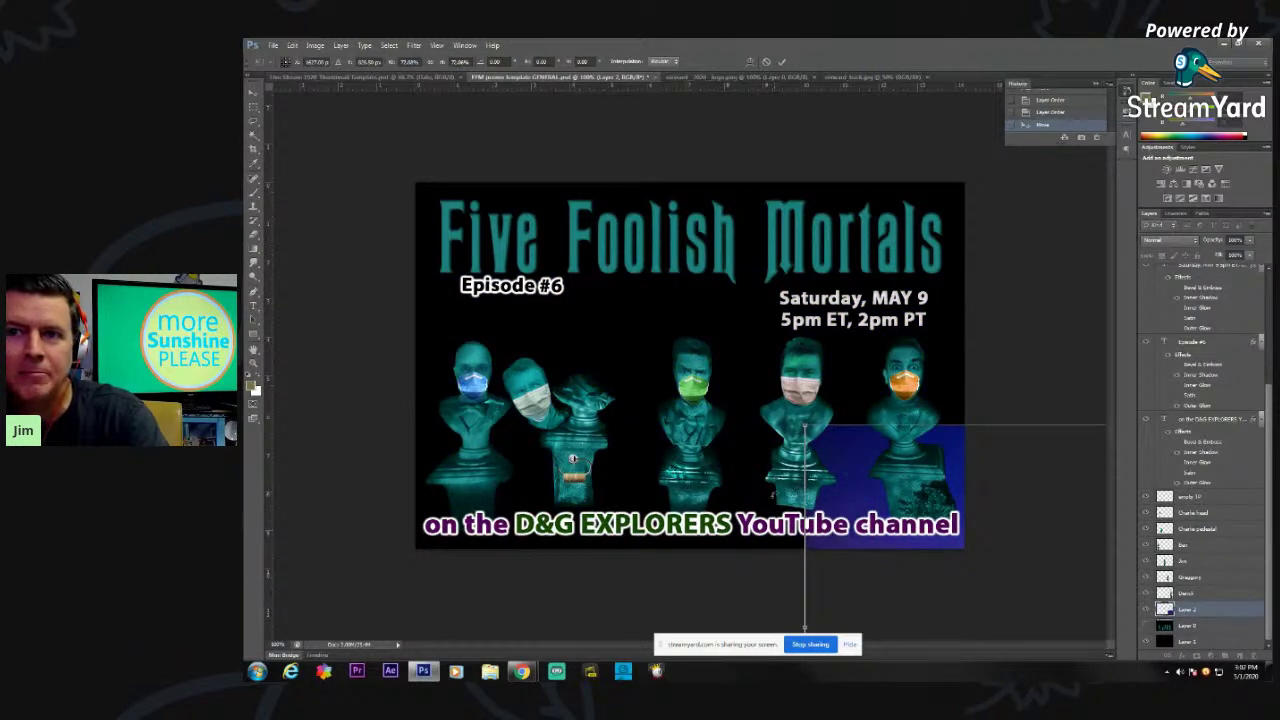
left_click_drag(804, 426, 678, 395)
left_click_drag(811, 424, 508, 201)
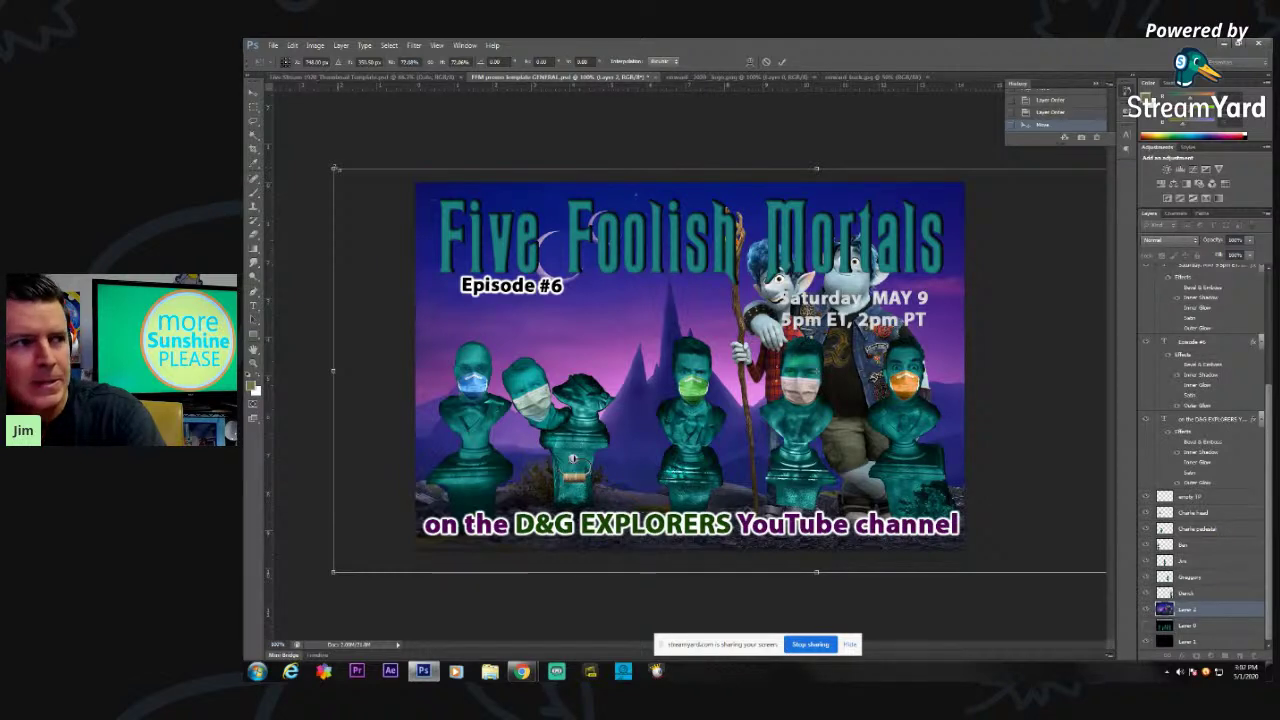
left_click_drag(334, 169, 394, 194)
left_click_drag(409, 257, 349, 235)
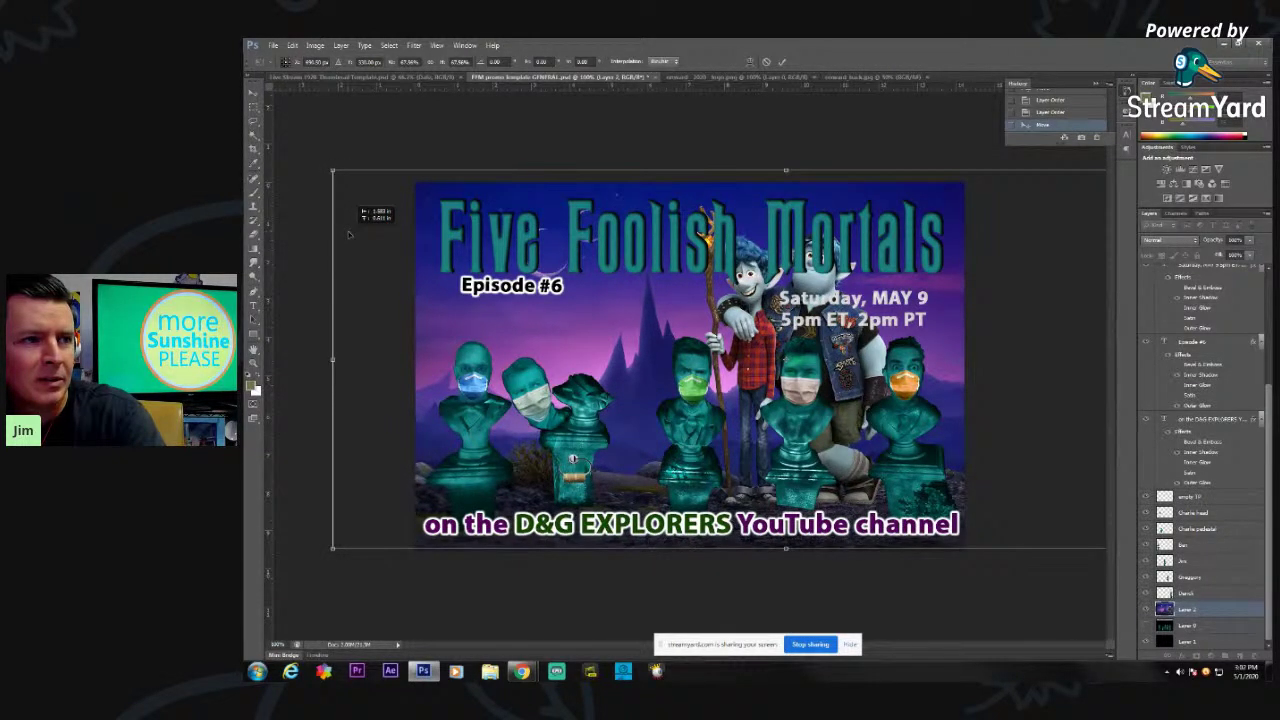
left_click_drag(349, 235, 349, 235)
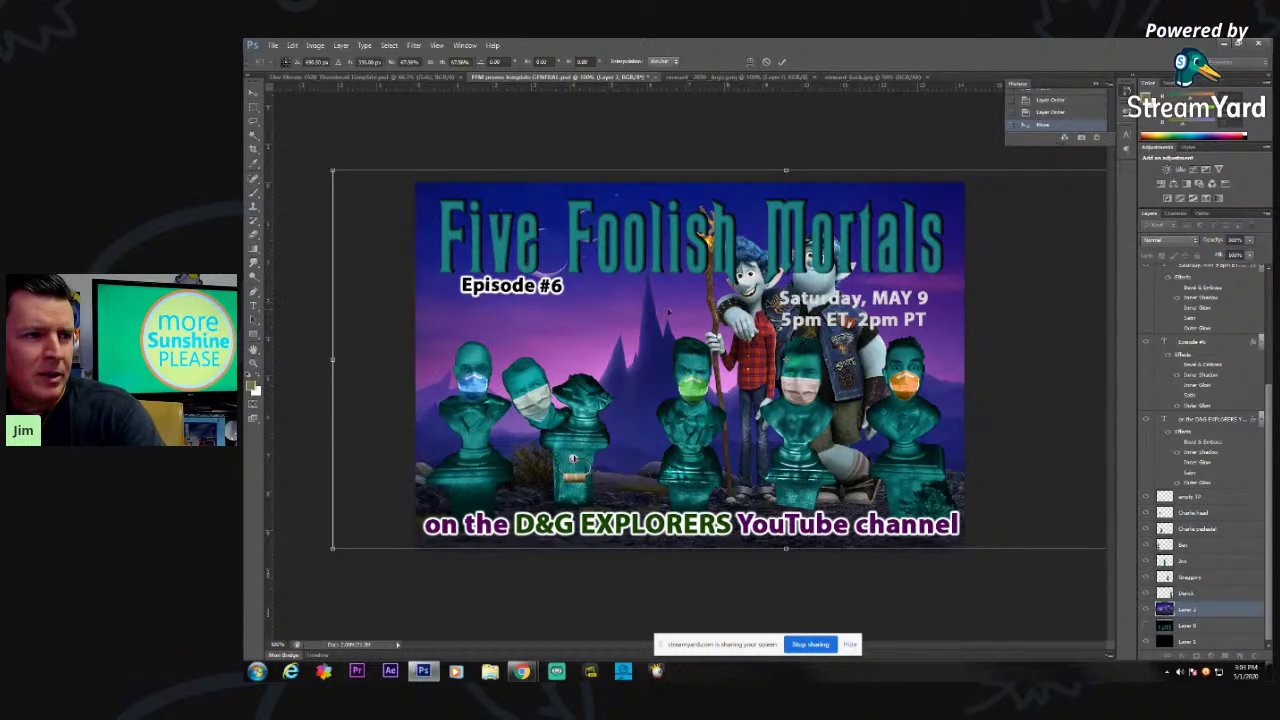
mouse_move(616, 316)
left_mouse_down()
mouse_move(605, 338)
mouse_move(643, 362)
mouse_move(621, 295)
left_mouse_up()
left_click_drag(622, 297, 624, 259)
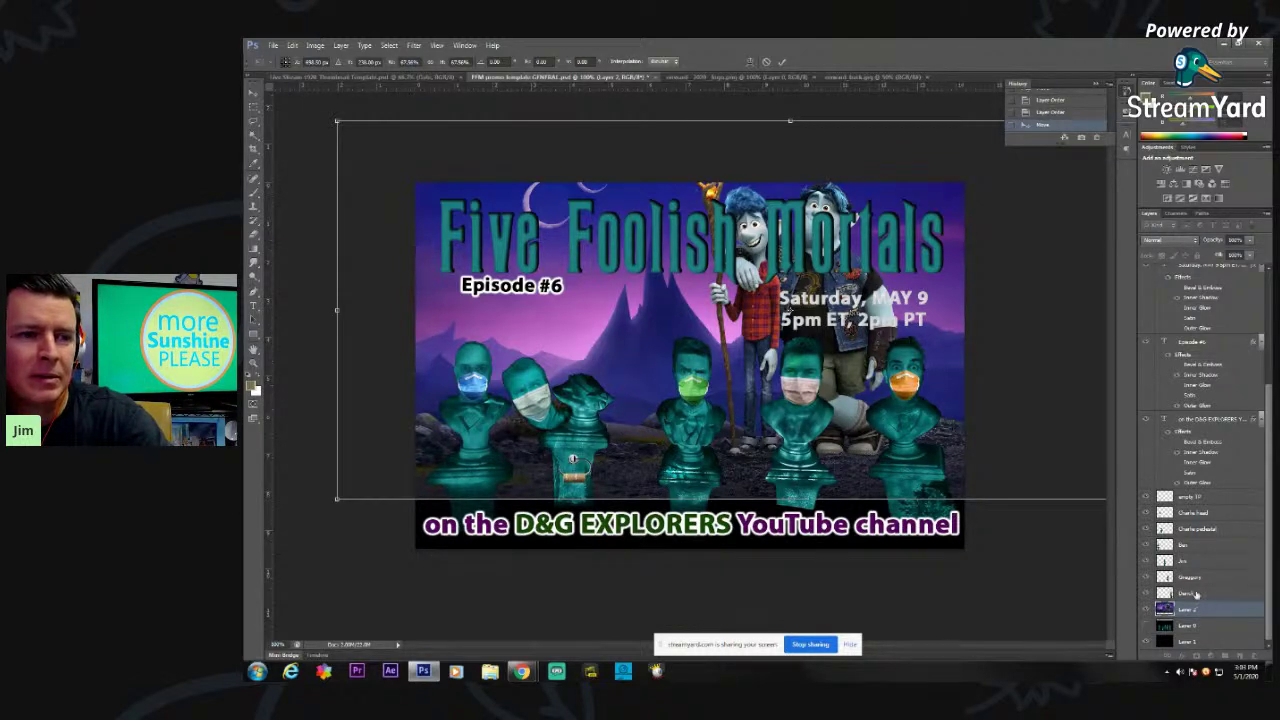
key("Return")
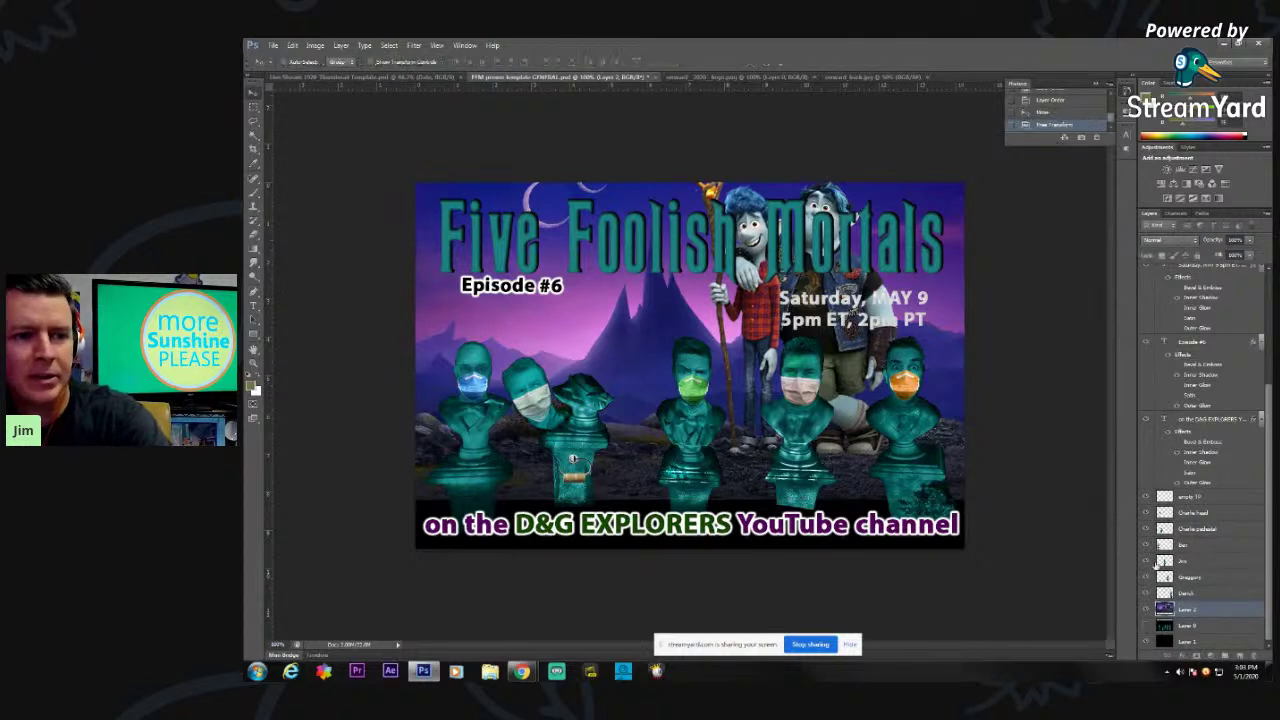
- Move all the bust and pedestal layers down together so they reveal more of the Onward characters
left_click(1203, 593)
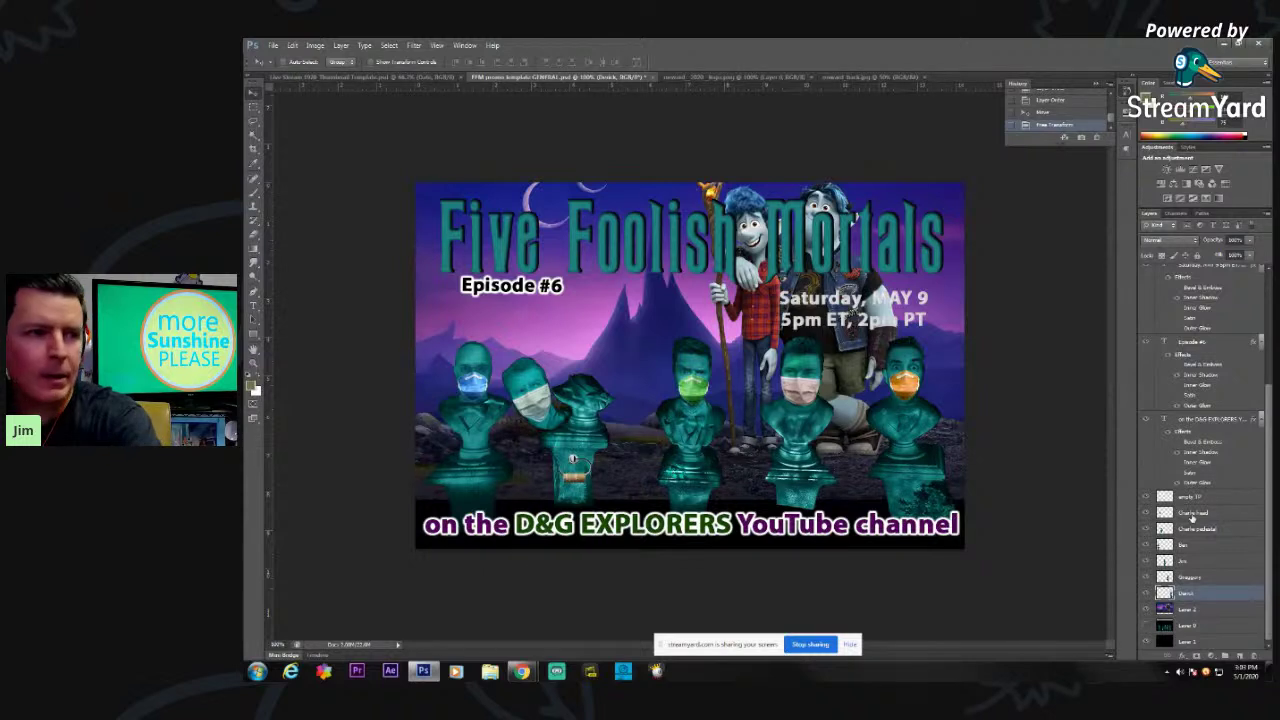
left_click(1191, 514, "shift")
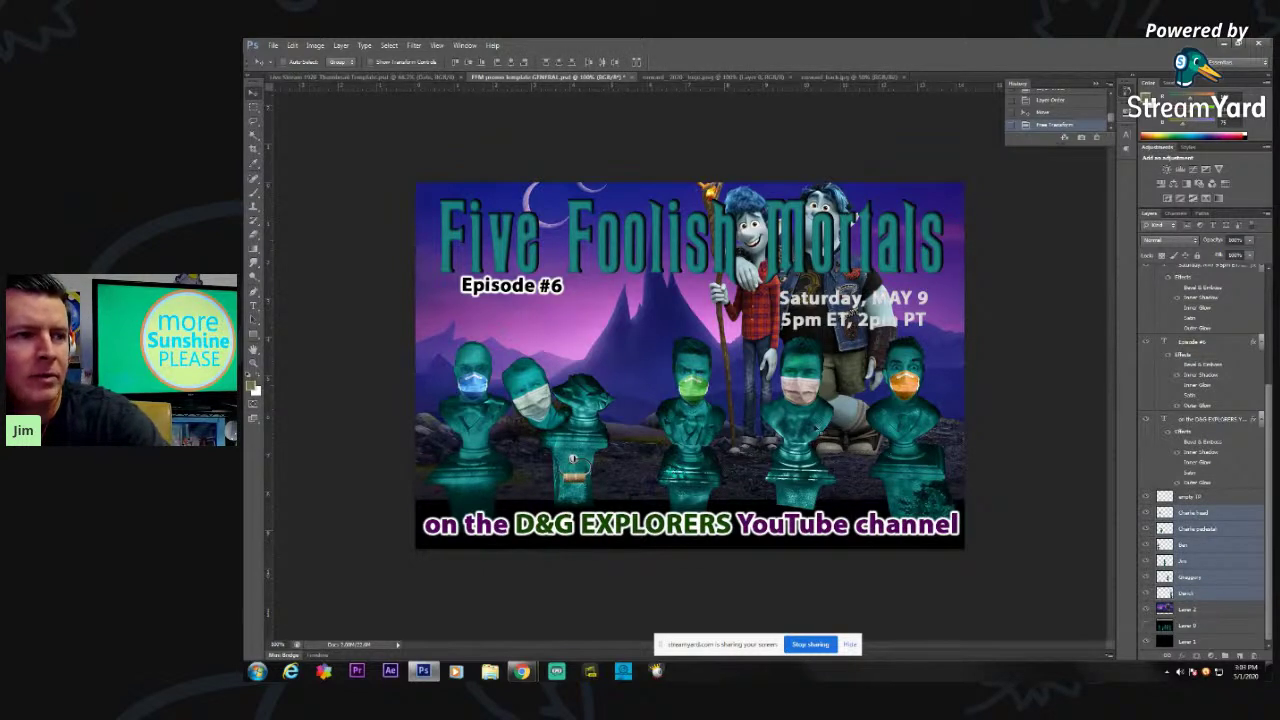
left_click_drag(689, 420, 690, 446)
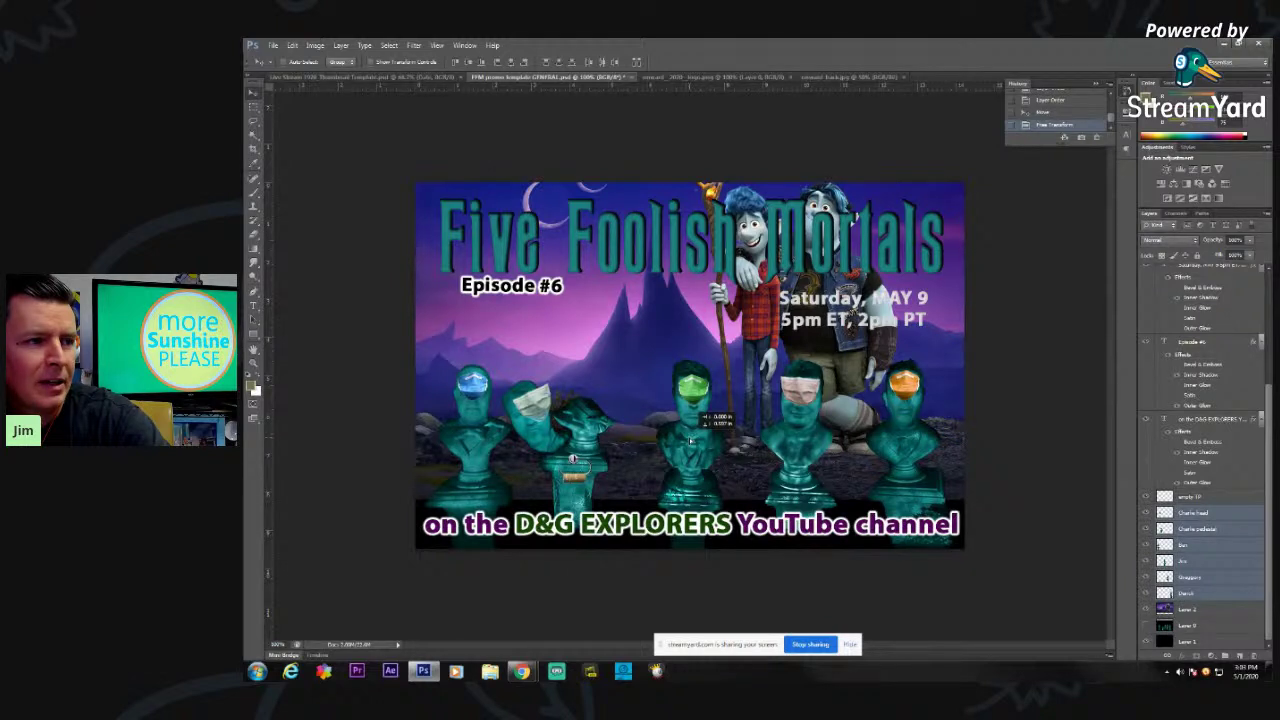
key("shift+Up")
key("shift+Up")
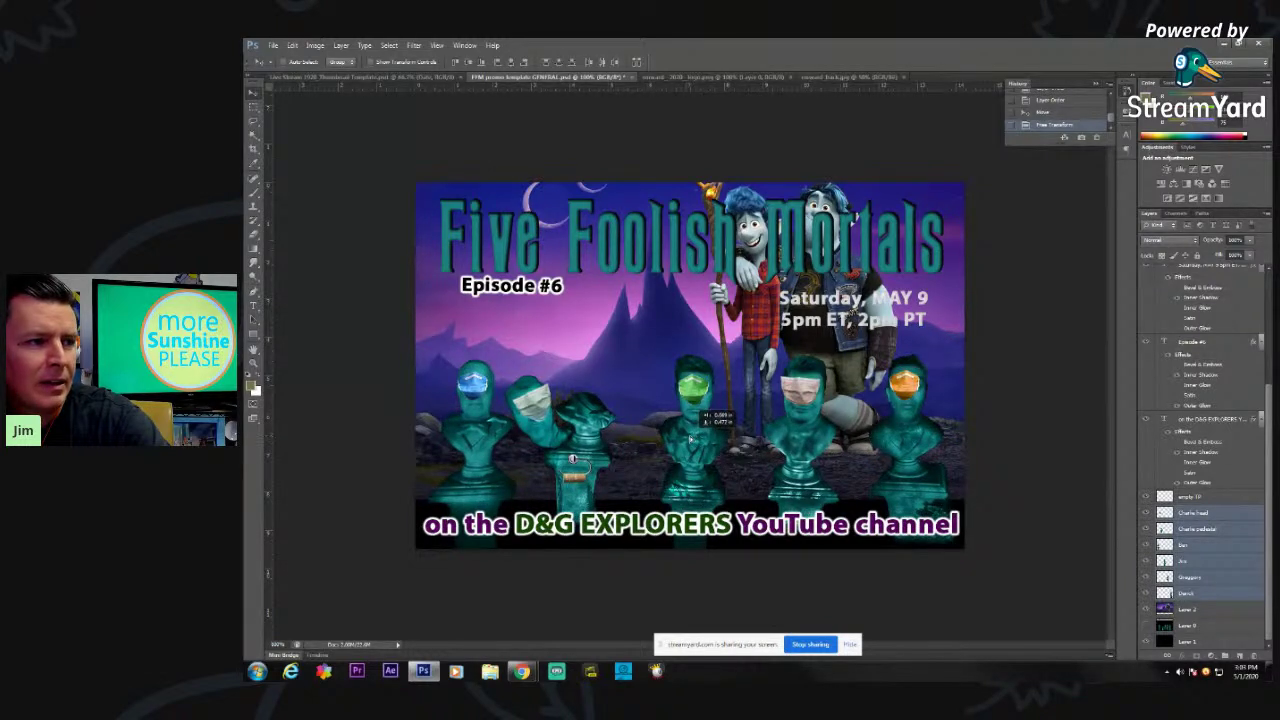
key("Up")
key("shift+Down")
key("shift+Down")
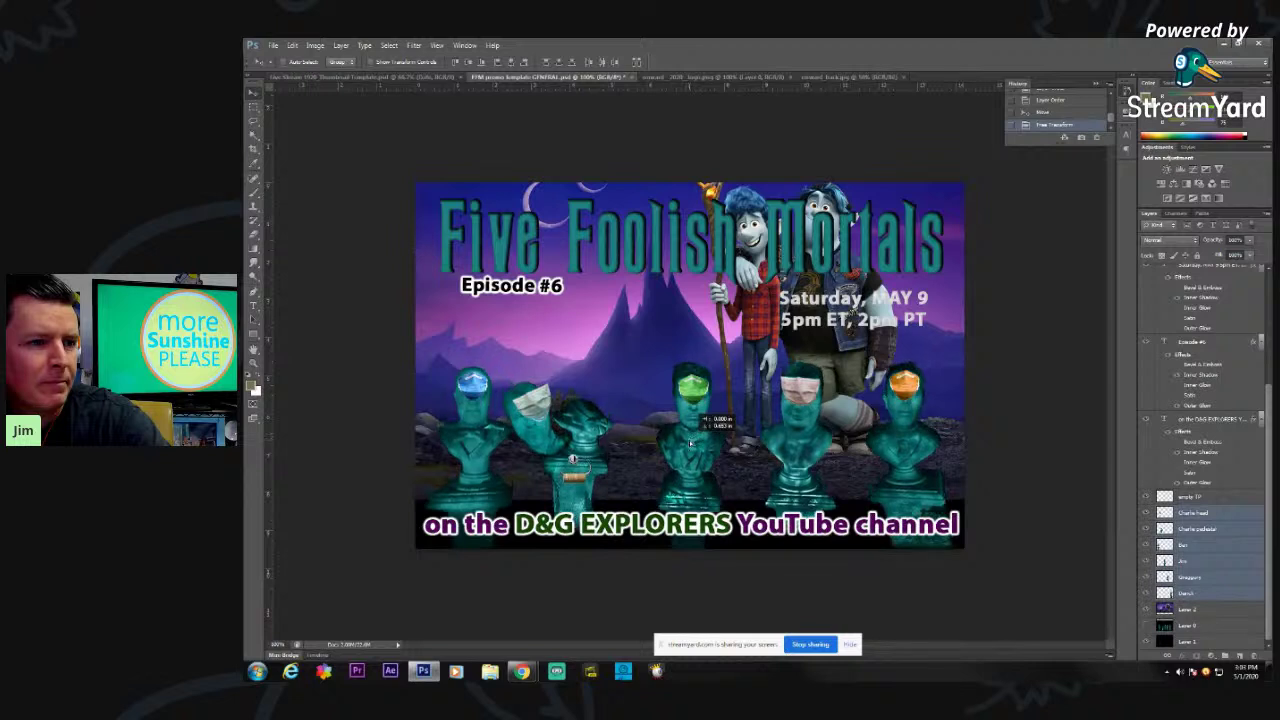
key("shift+Down")
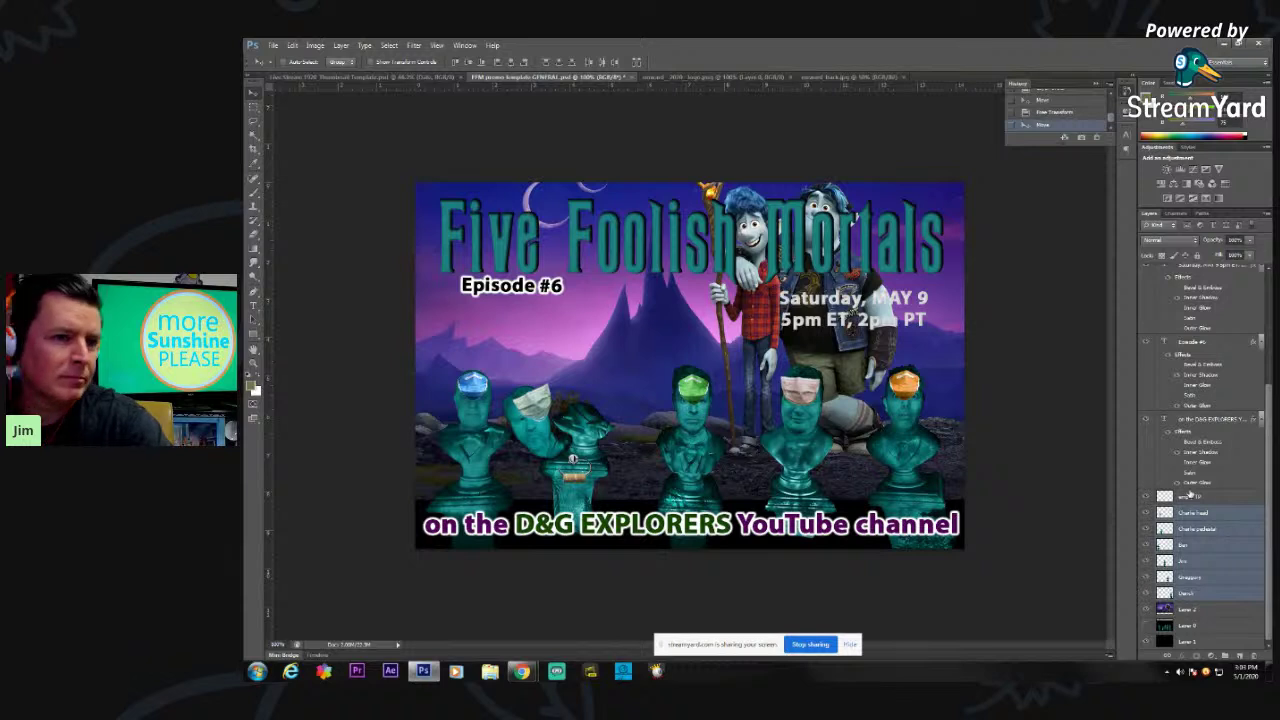
- Hide all five face mask layers
left_click_drag(1268, 517, 1271, 355)
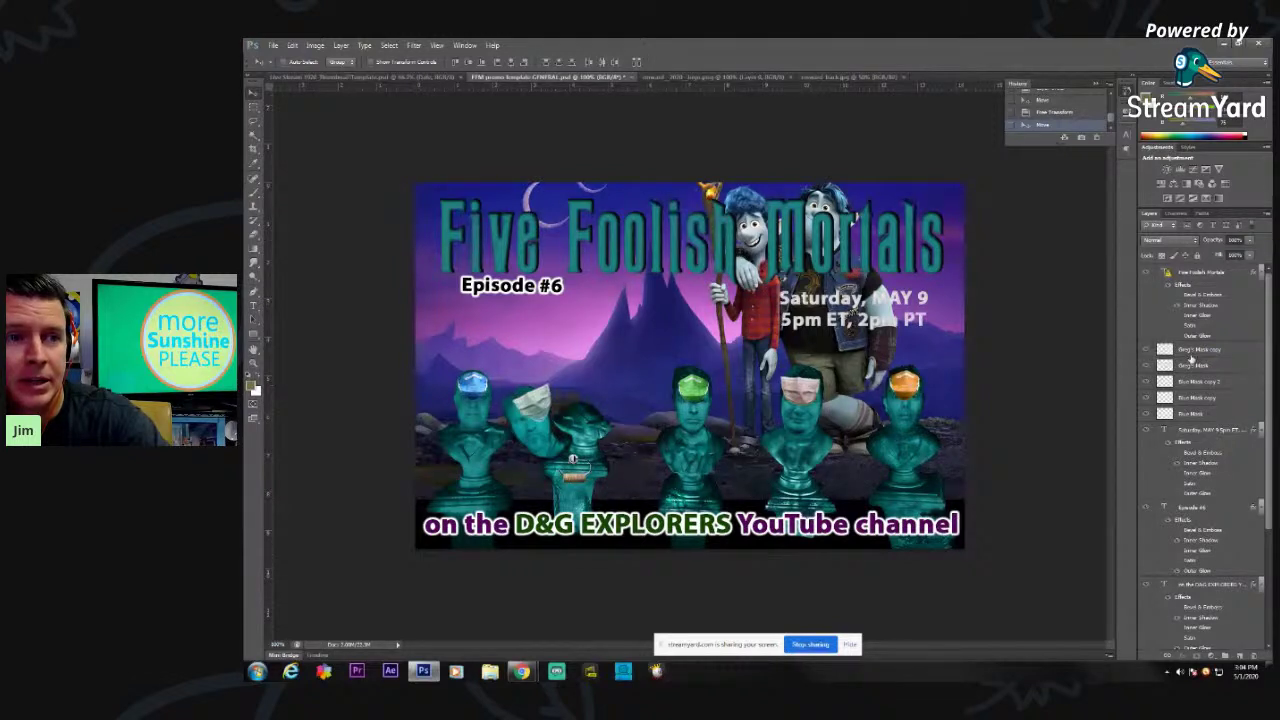
left_click_drag(1146, 350, 1147, 386)
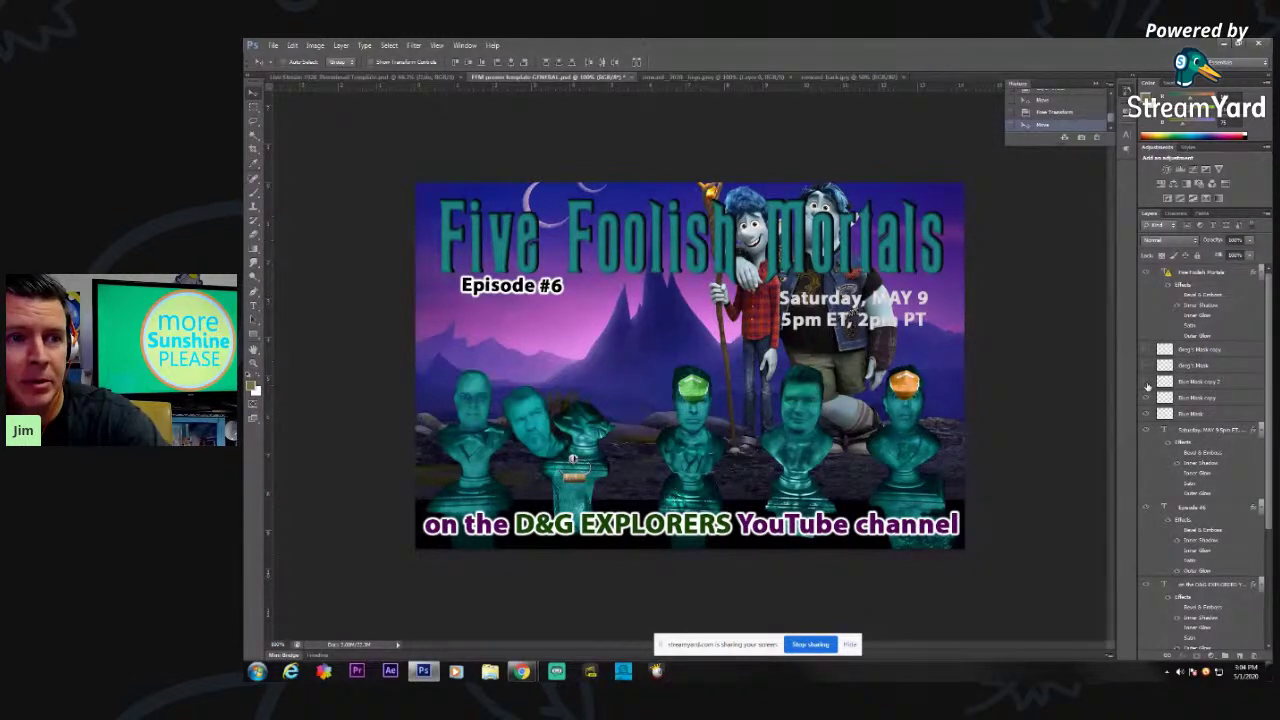
left_click(1148, 411)
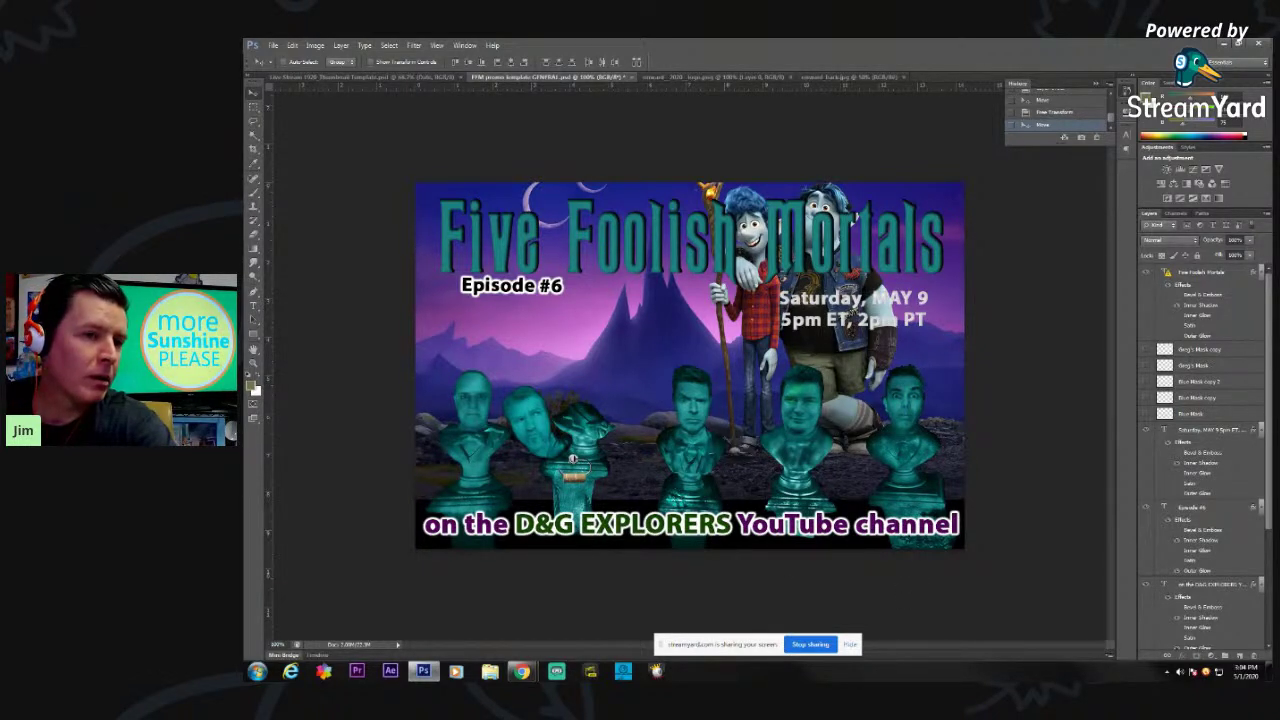
- Move the second bust from the right slightly lower on its own layer
scroll(1268, 445, "down", 1)
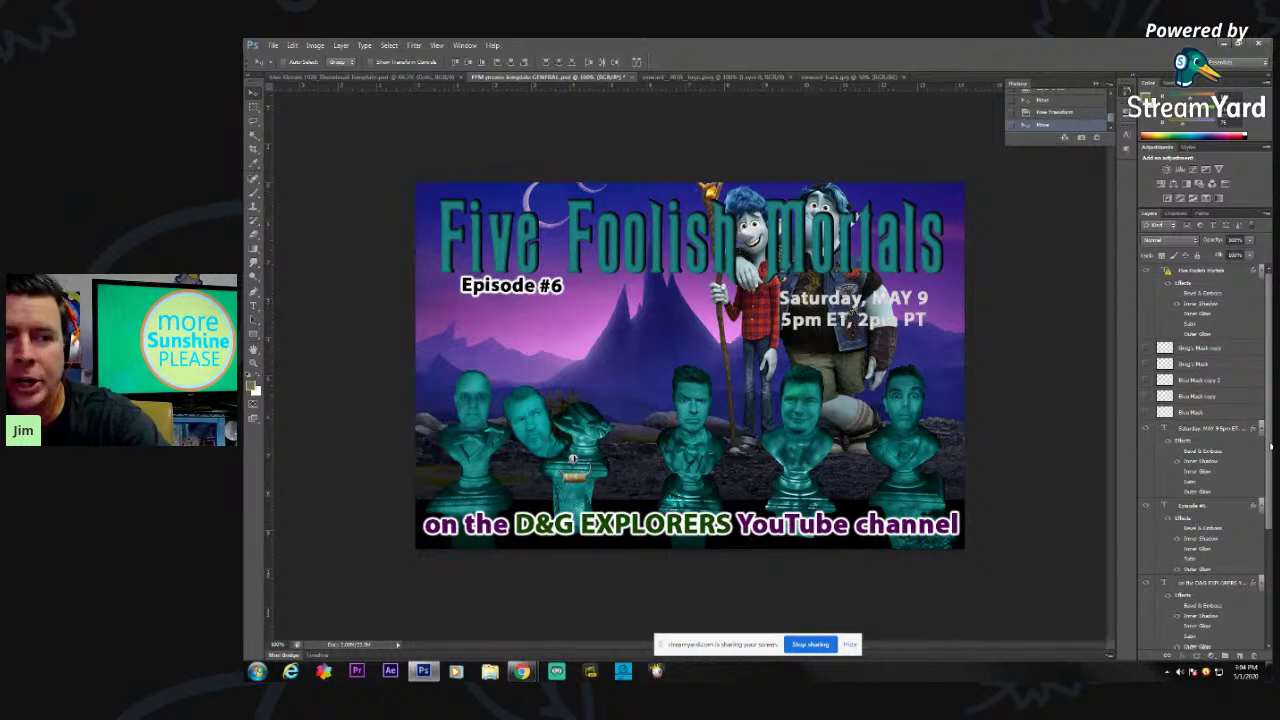
scroll(1268, 447, "down", 5)
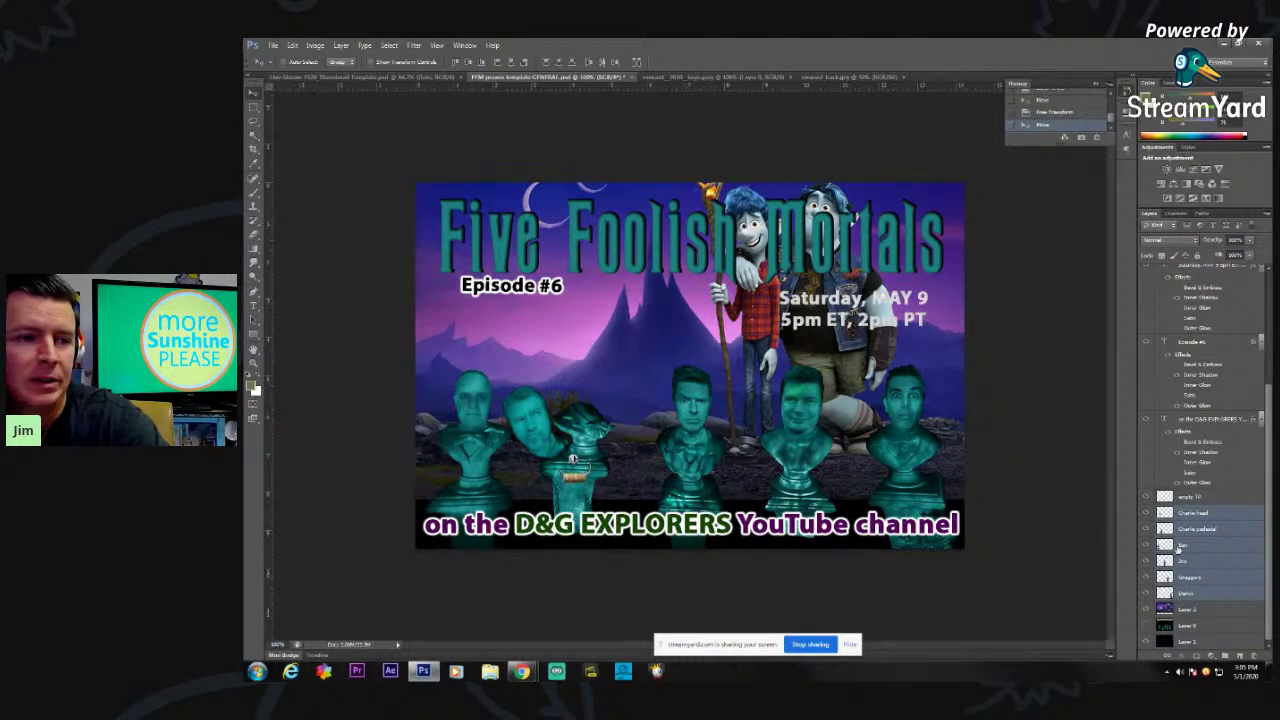
left_click(1209, 593)
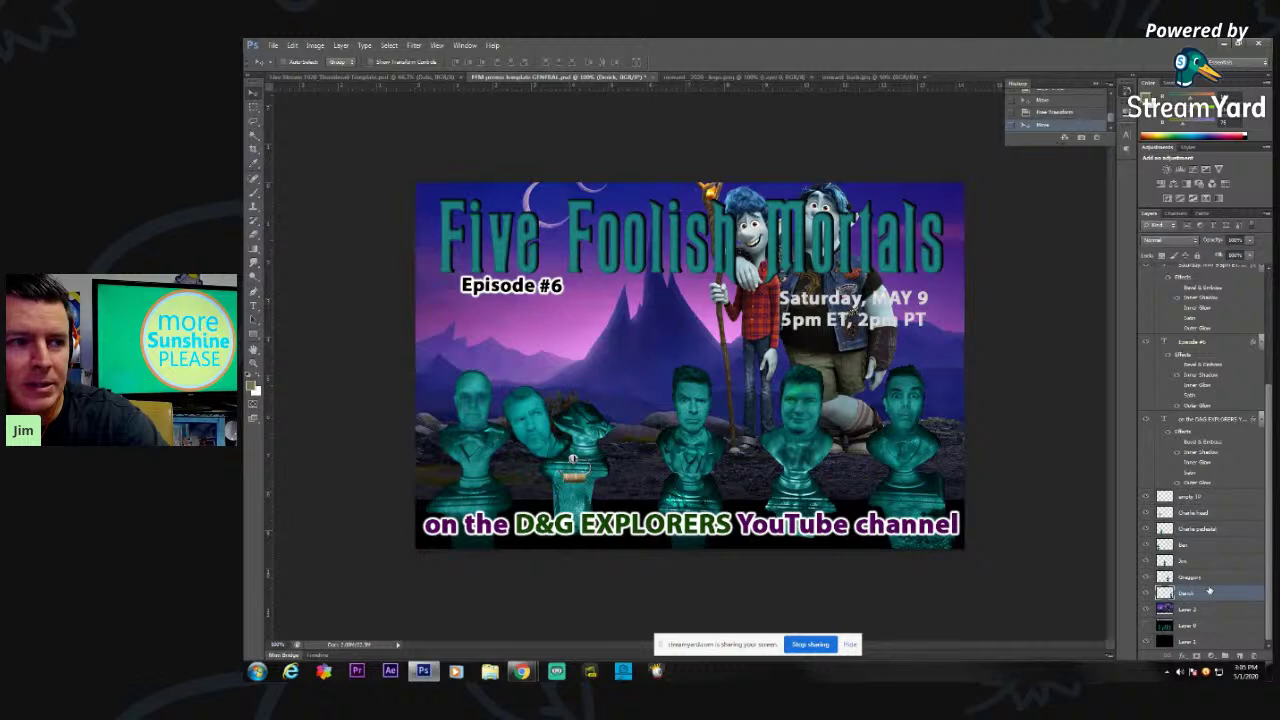
left_click(1209, 579)
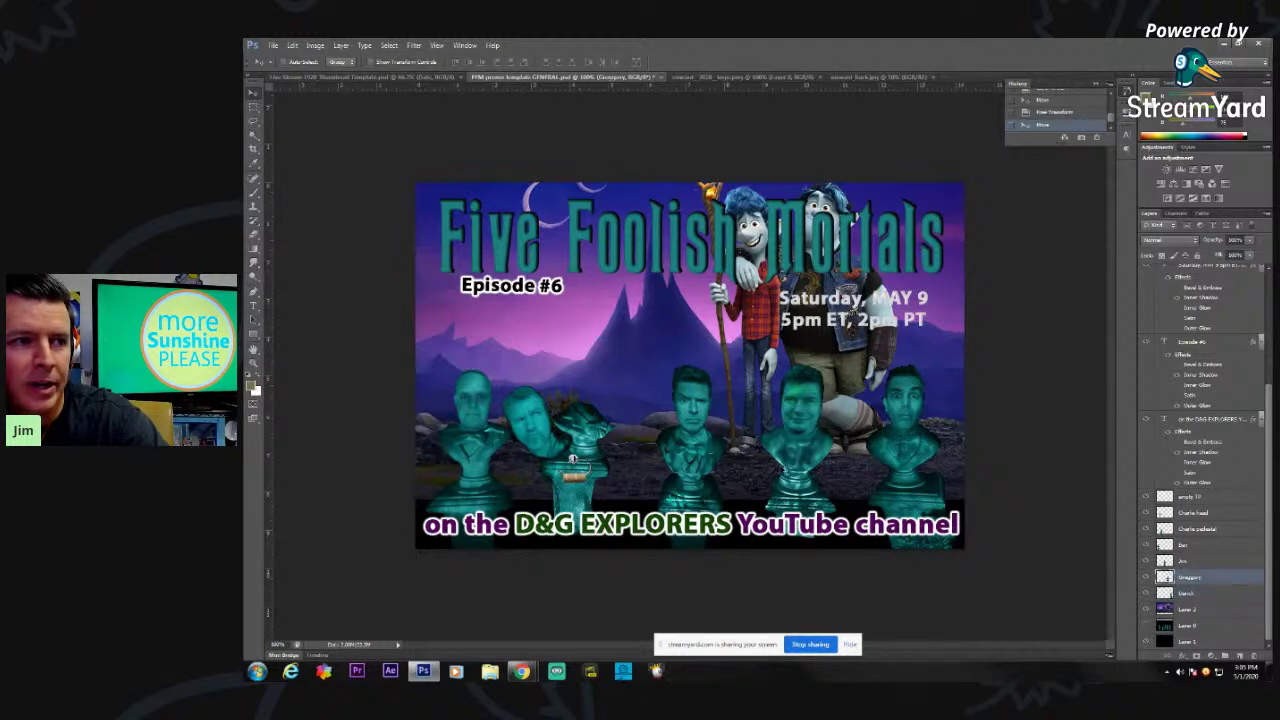
left_click_drag(797, 441, 799, 453)
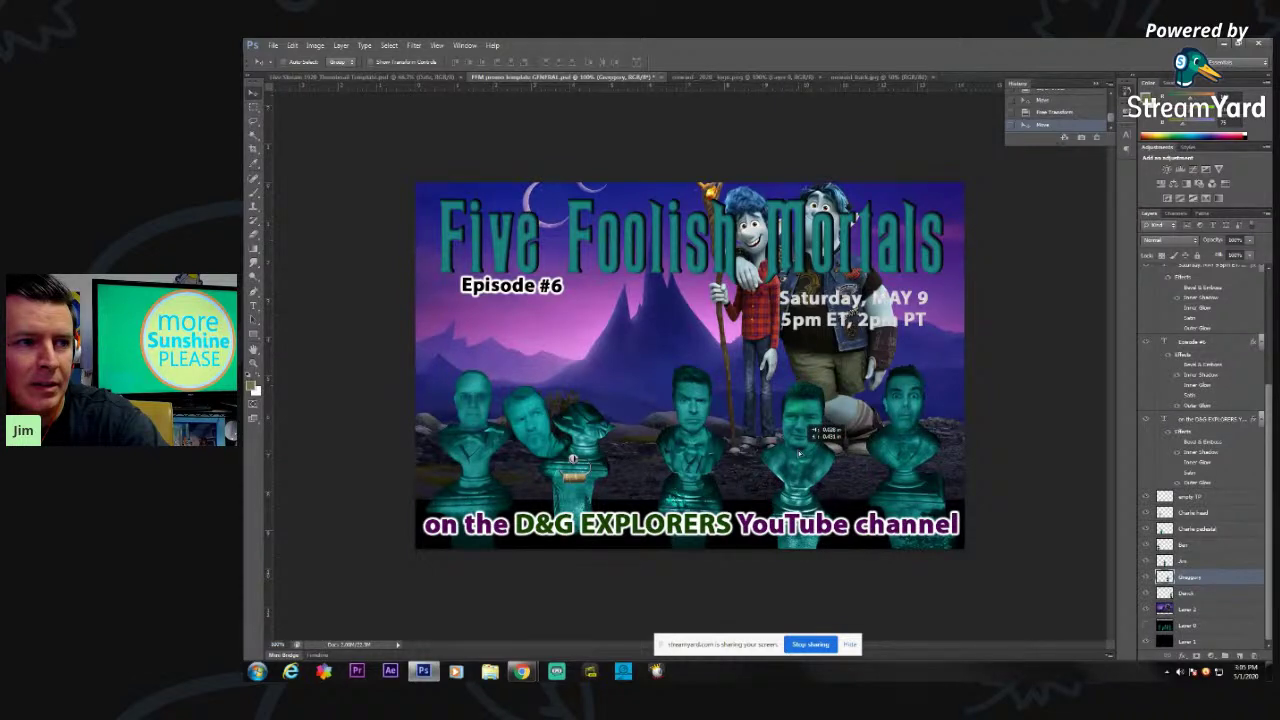
left_click_drag(799, 453, 799, 454)
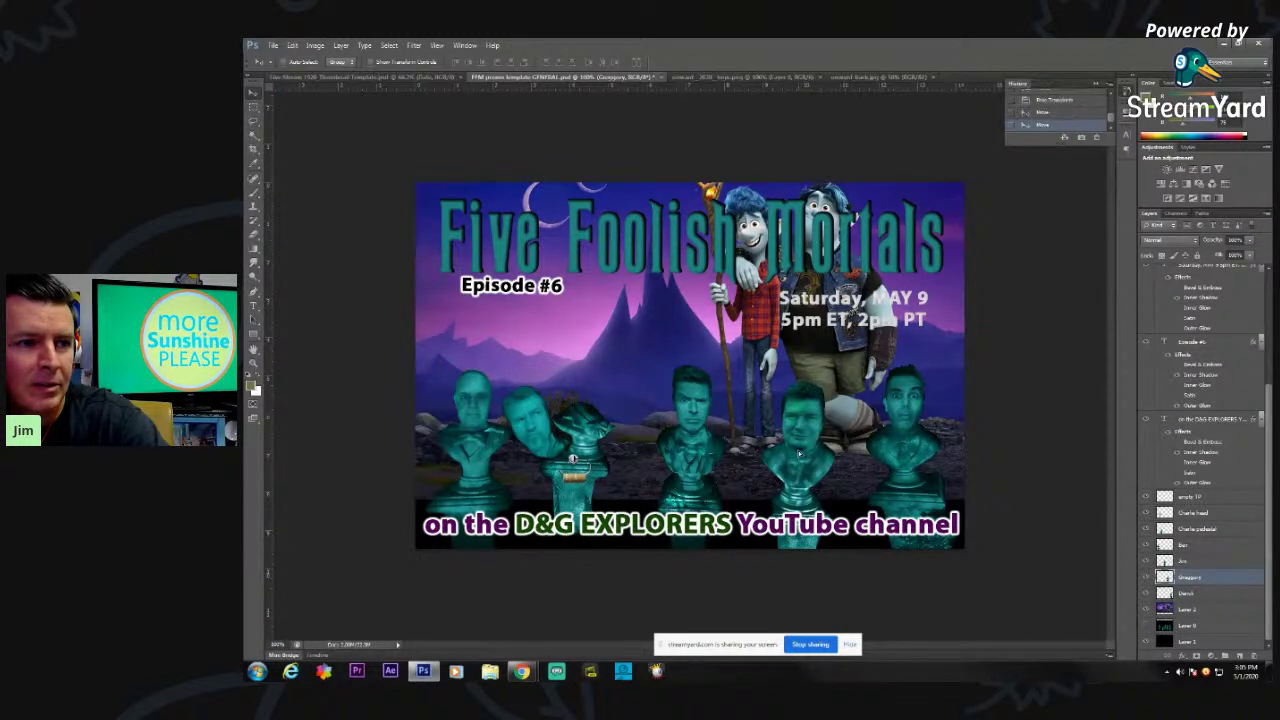
- Move the broken bust's head and pedestal layers slightly down together, and hide the empty TP roll layer
left_click(1220, 529)
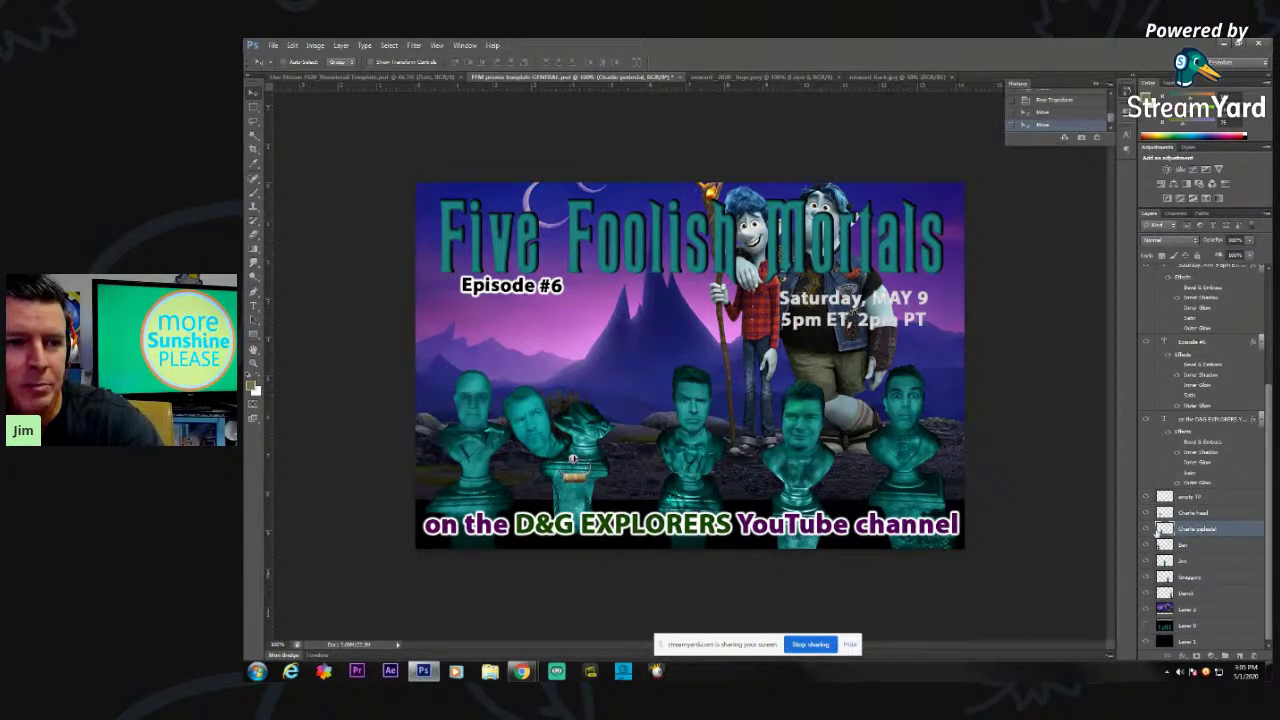
left_click(1147, 529)
left_click(1147, 529)
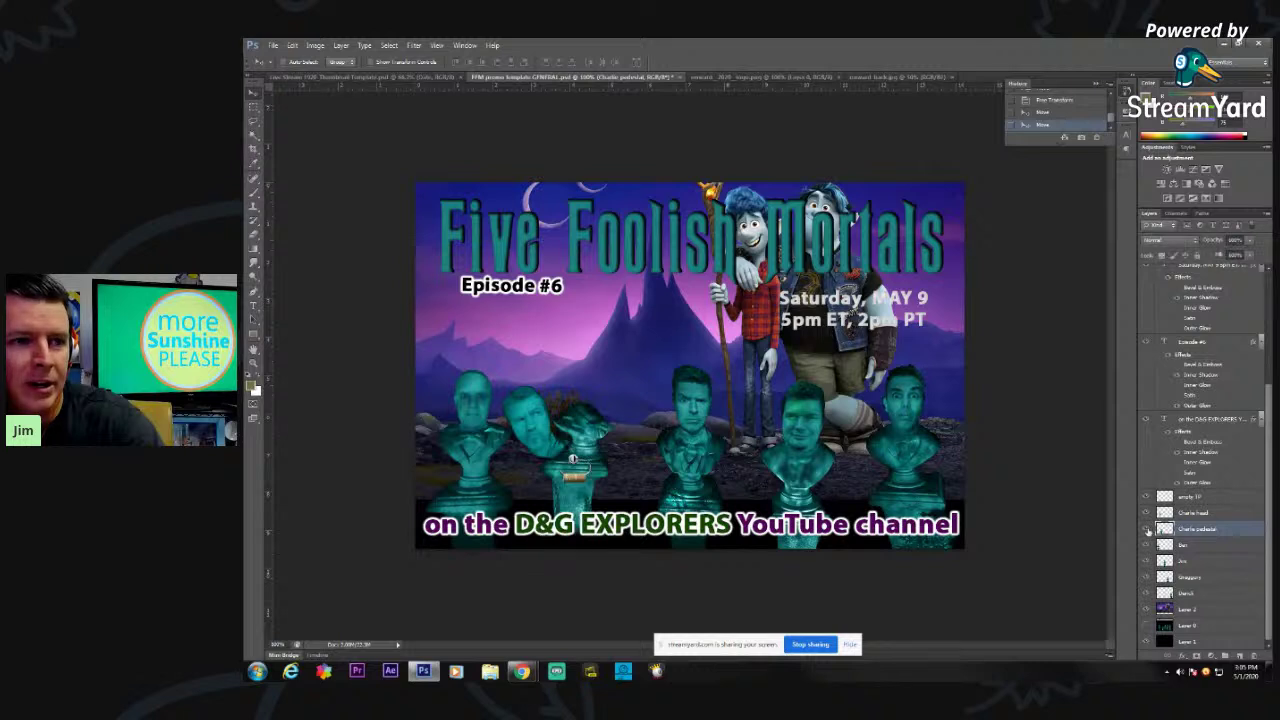
left_click(1147, 513)
left_click(1147, 513)
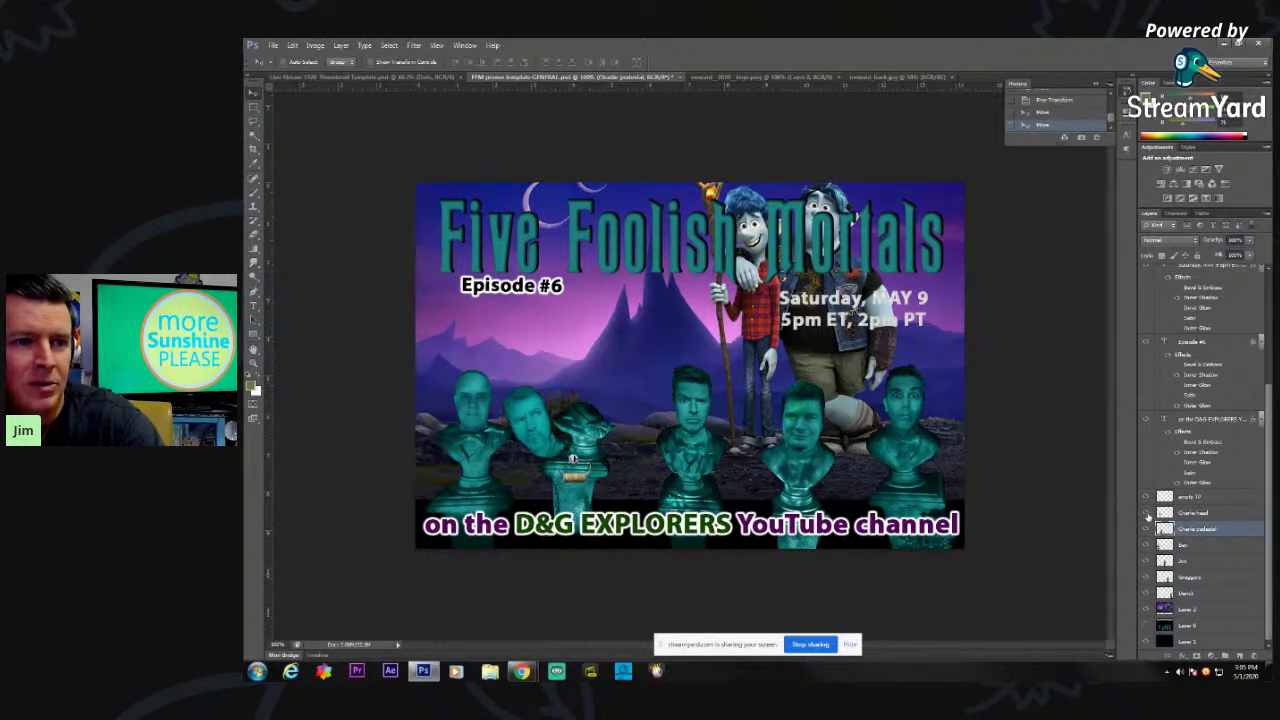
left_click(1217, 514, "shift")
left_click_drag(573, 458, 606, 490)
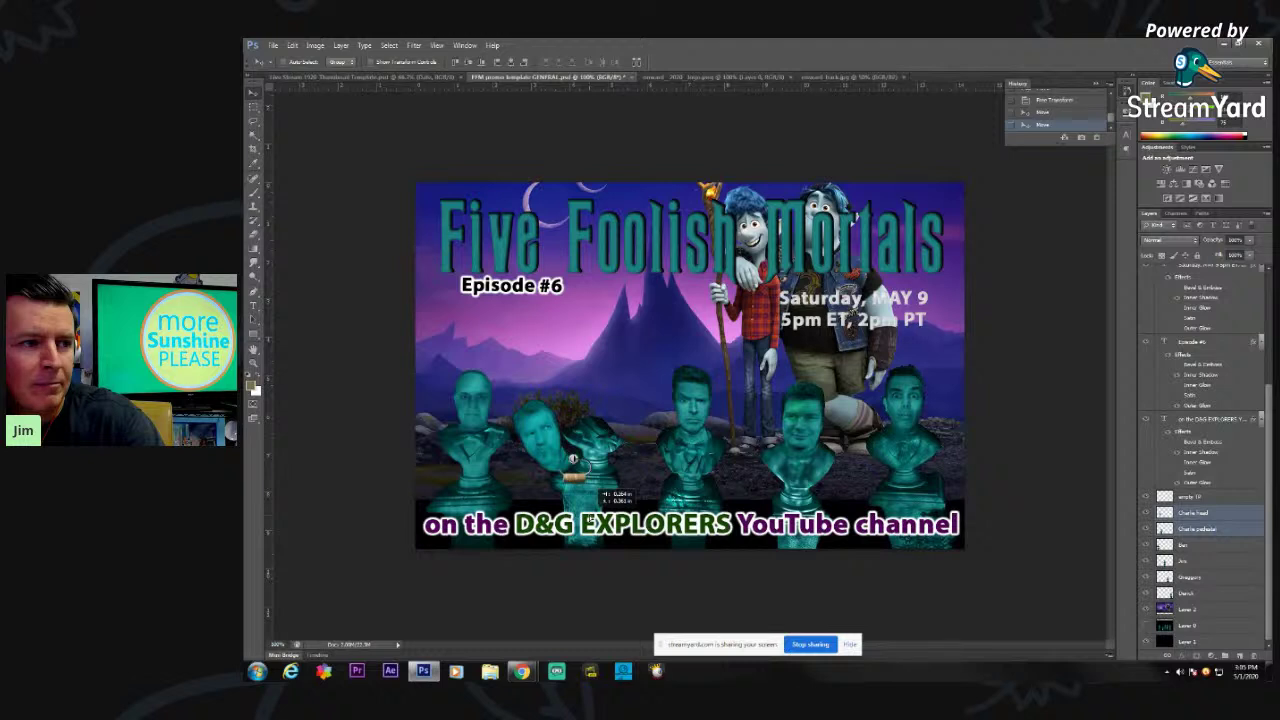
left_click_drag(606, 490, 604, 489)
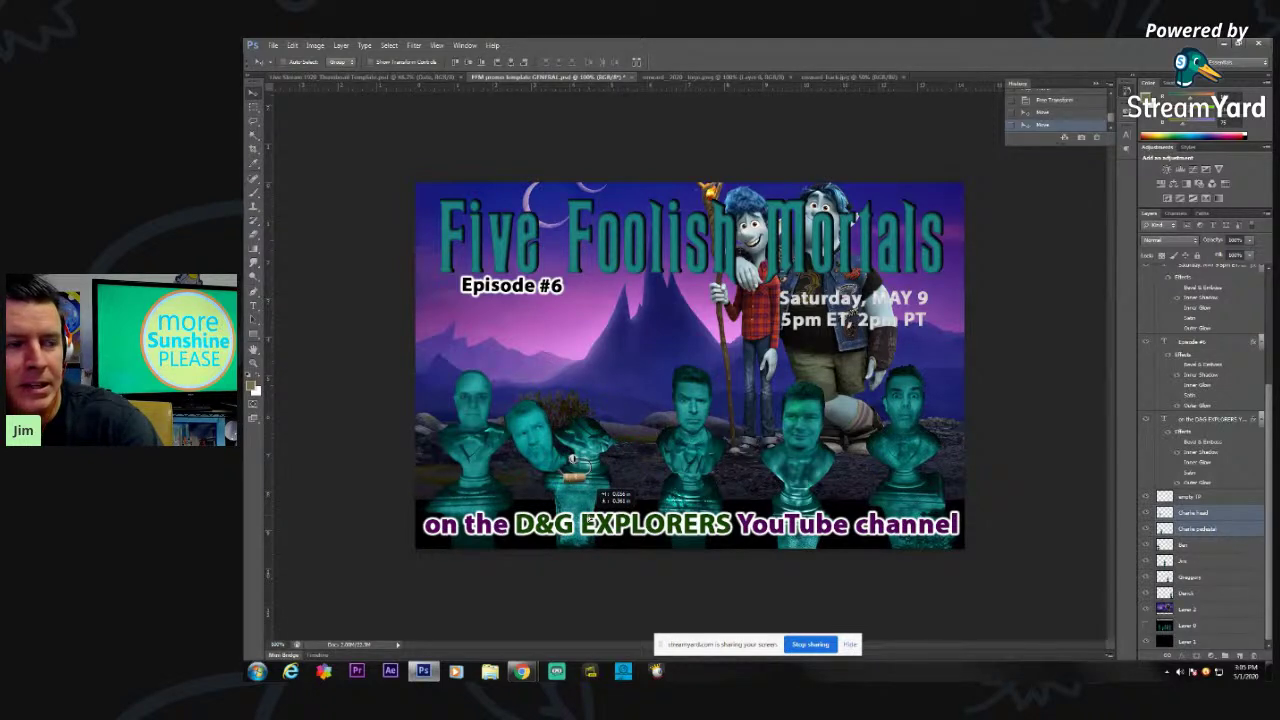
left_click_drag(603, 489, 603, 489)
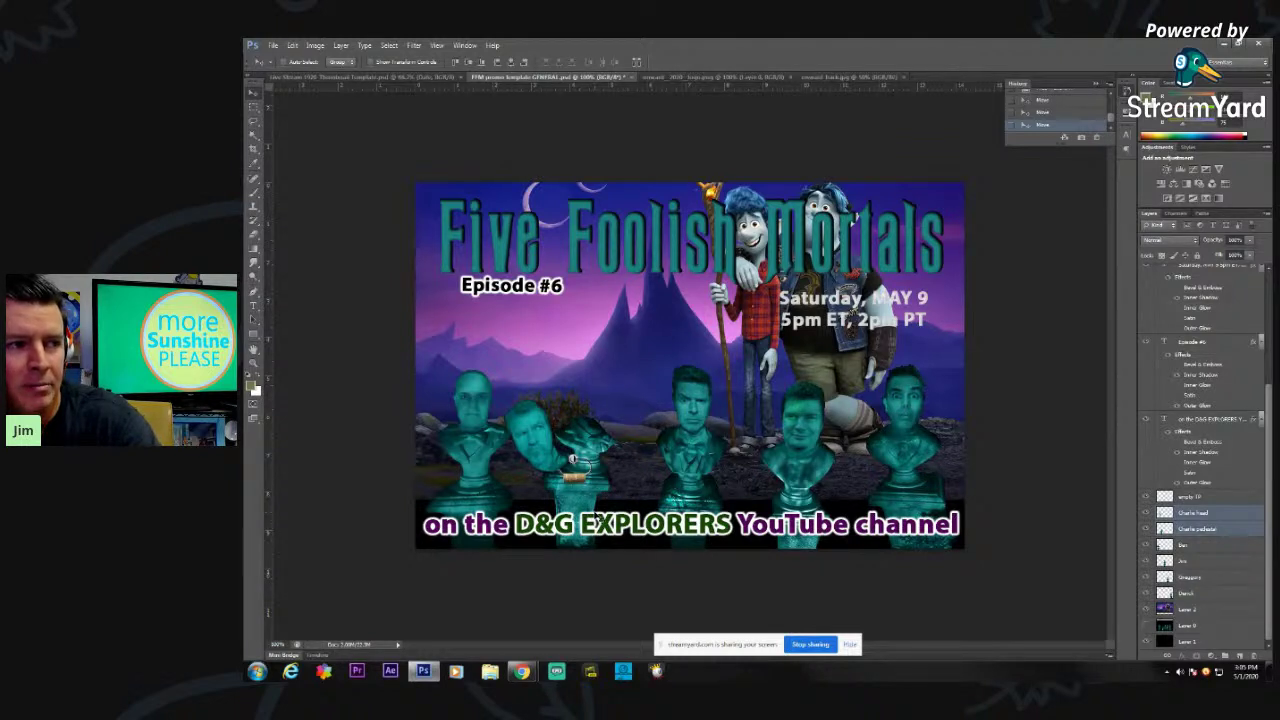
left_click(1146, 499)
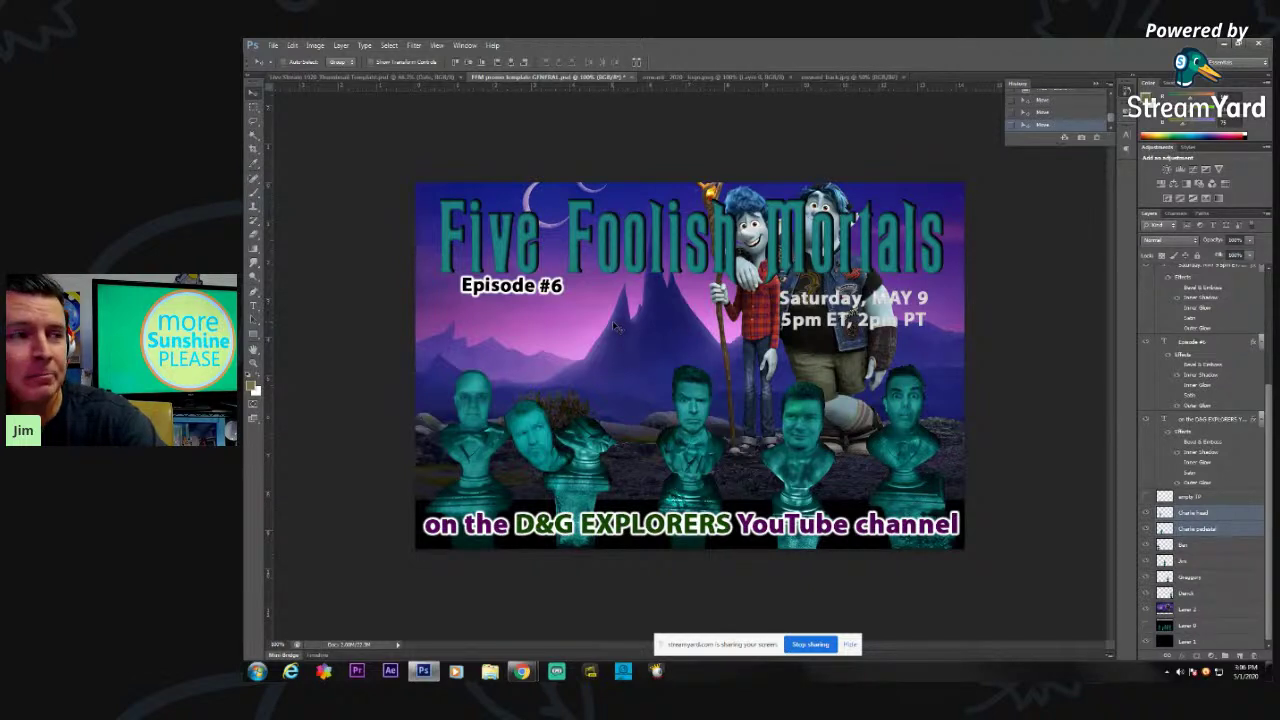
- Move the Onward artwork layer down and left so both characters stand clear below the title, near the middle of the poster
left_click(1238, 608)
left_click_drag(606, 328, 581, 413)
left_click_drag(582, 422, 607, 402)
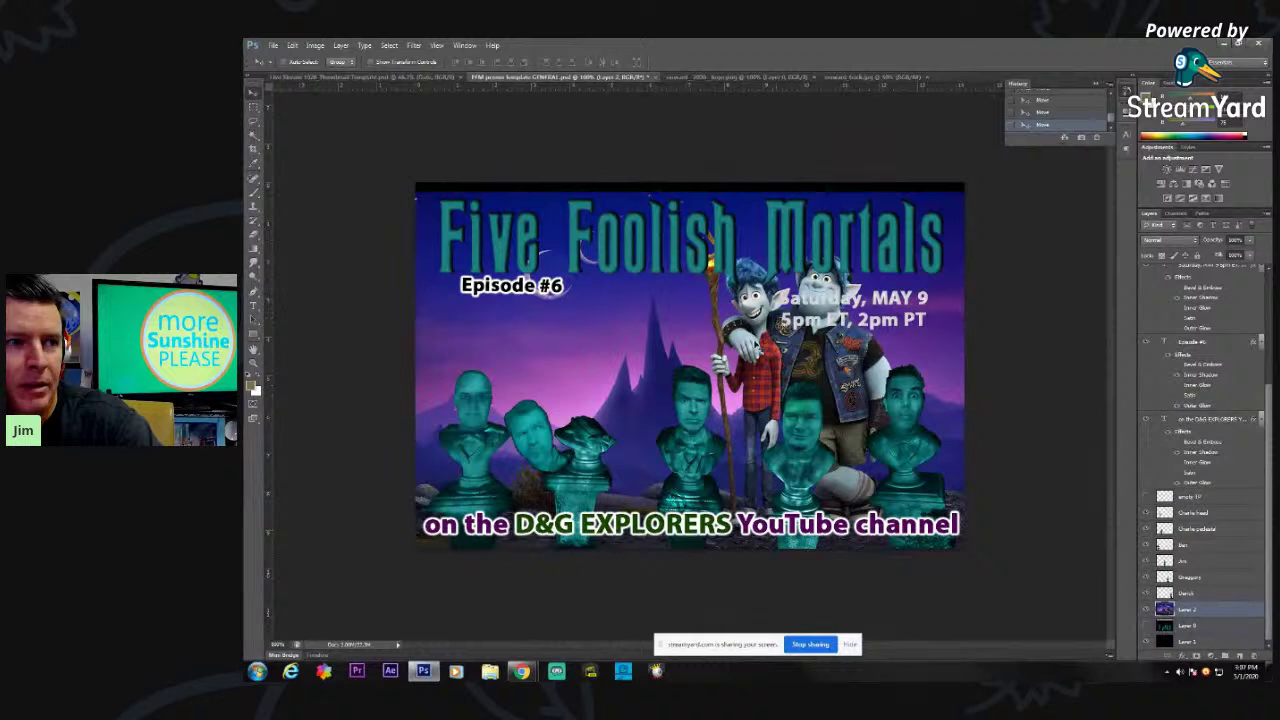
left_click_drag(751, 340, 686, 324)
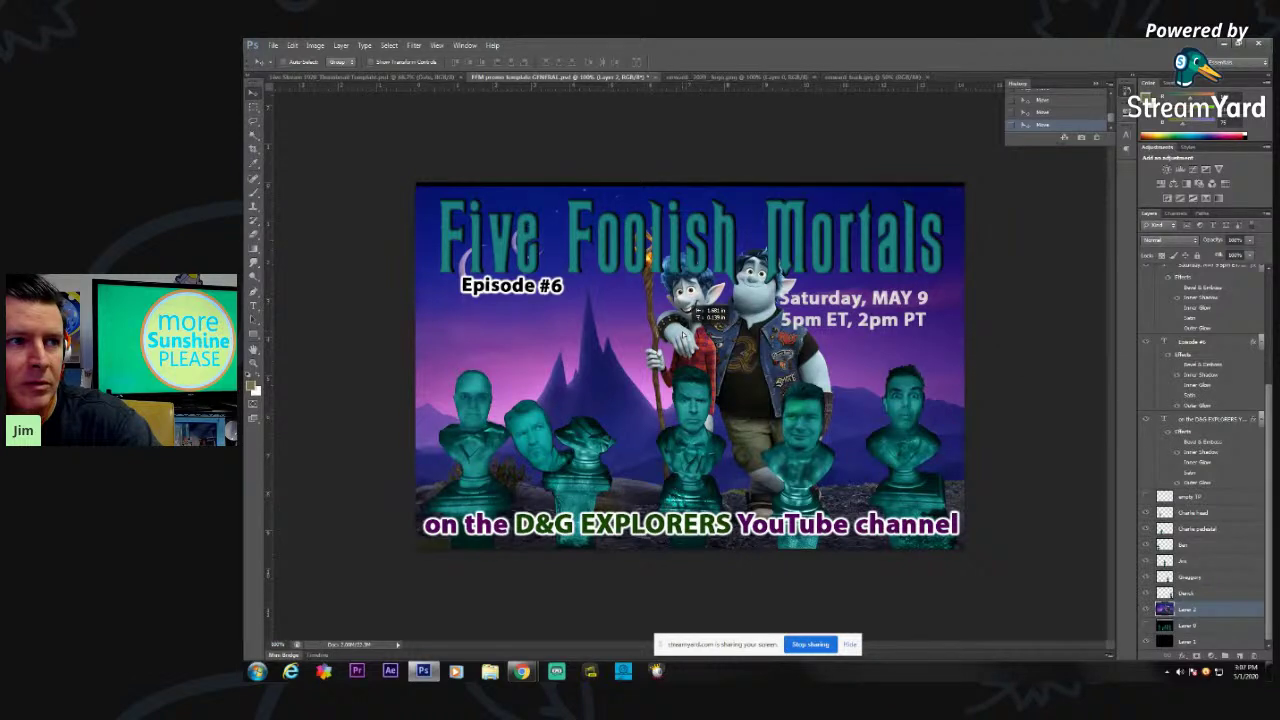
left_click_drag(682, 335, 684, 336)
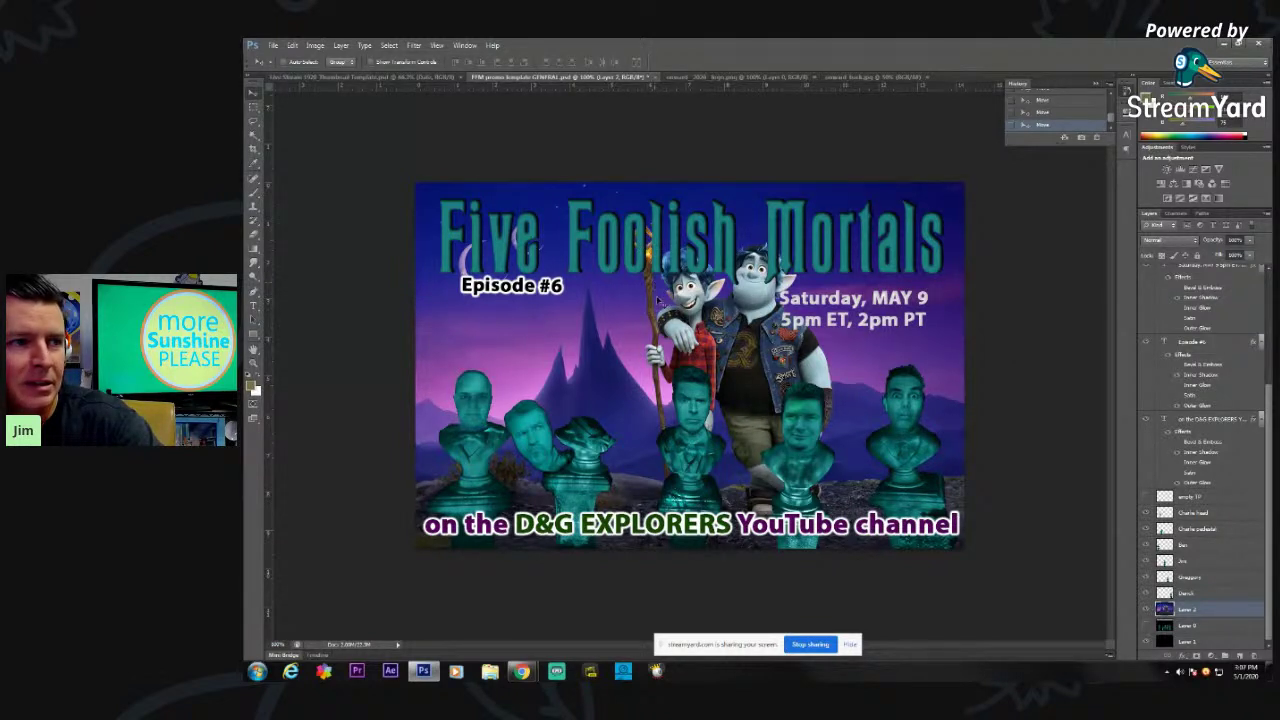
left_click_drag(657, 302, 640, 355)
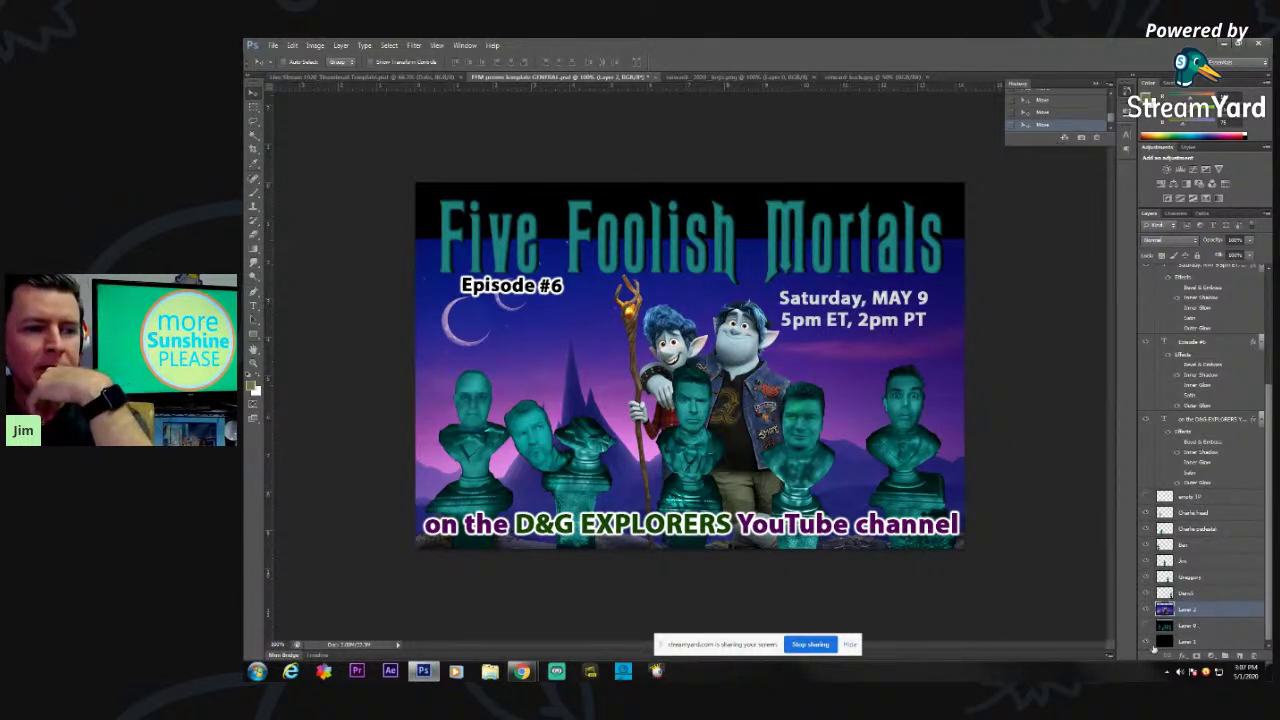
- Select the black background layer and set the foreground color to dark blue 0c166b, sampled from the artwork's upper sky
left_click(1205, 642)
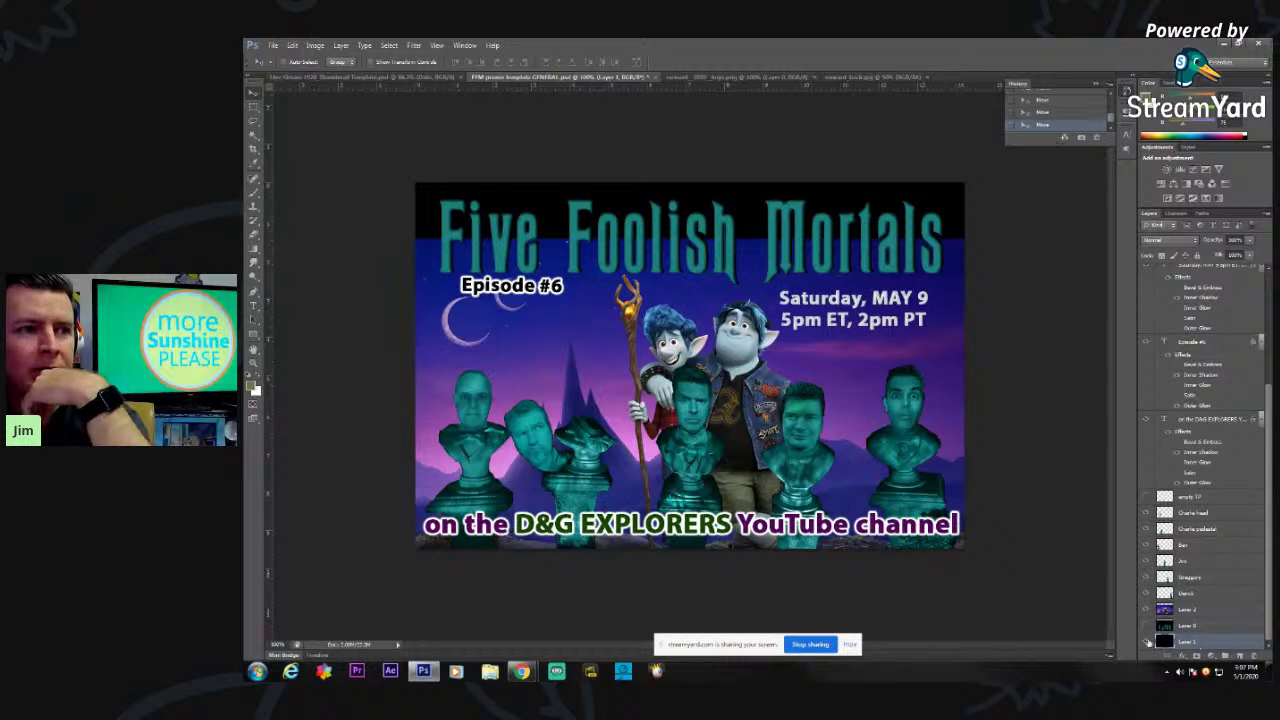
left_click(1148, 642)
left_click(1148, 642)
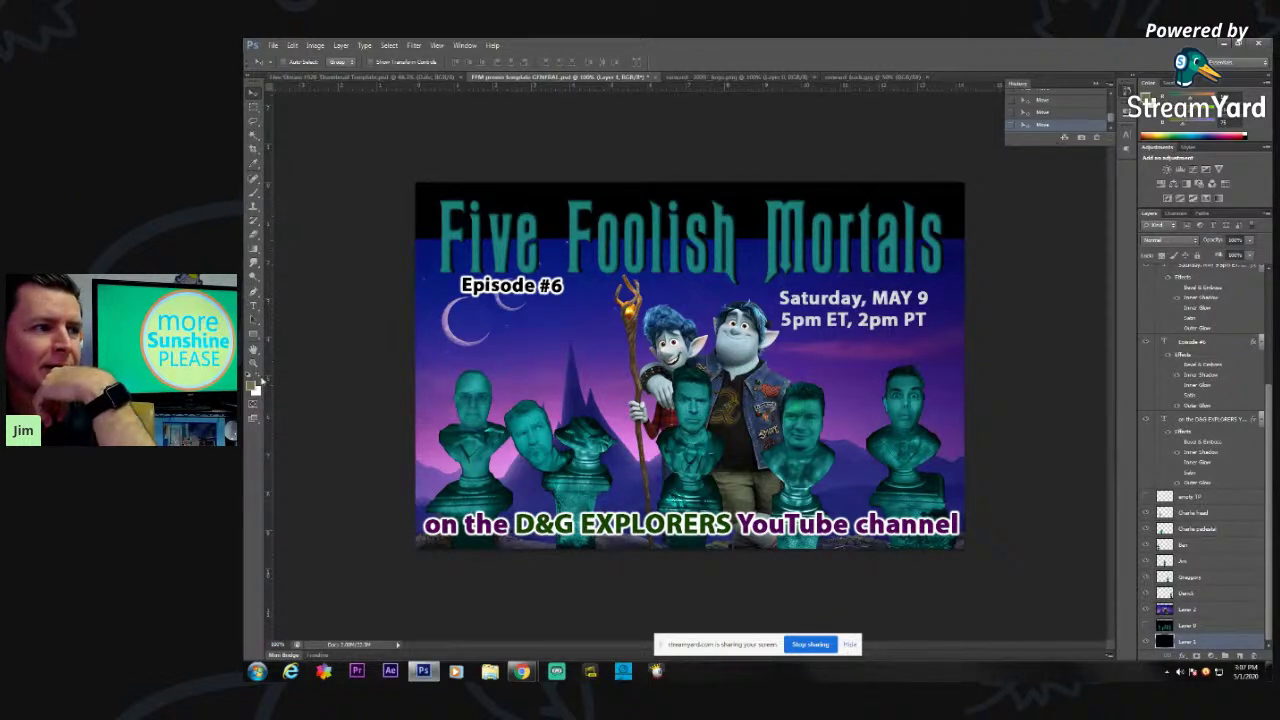
left_click(252, 386)
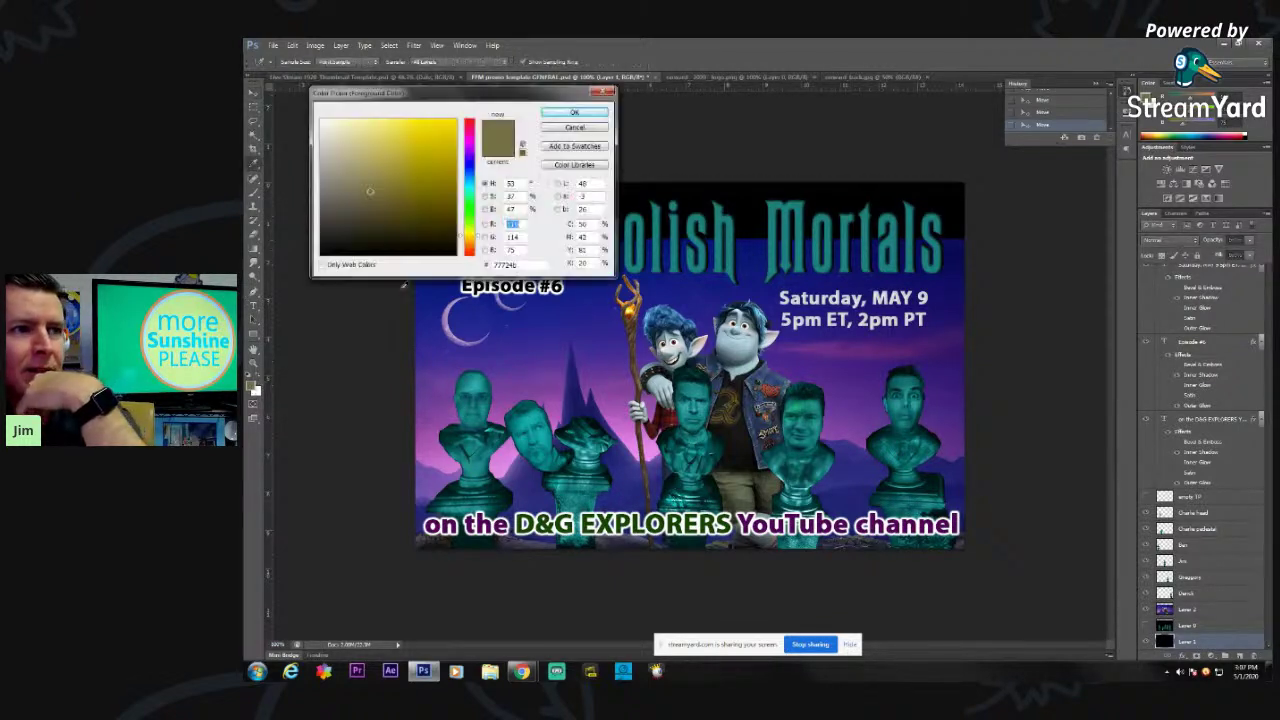
left_click(749, 236)
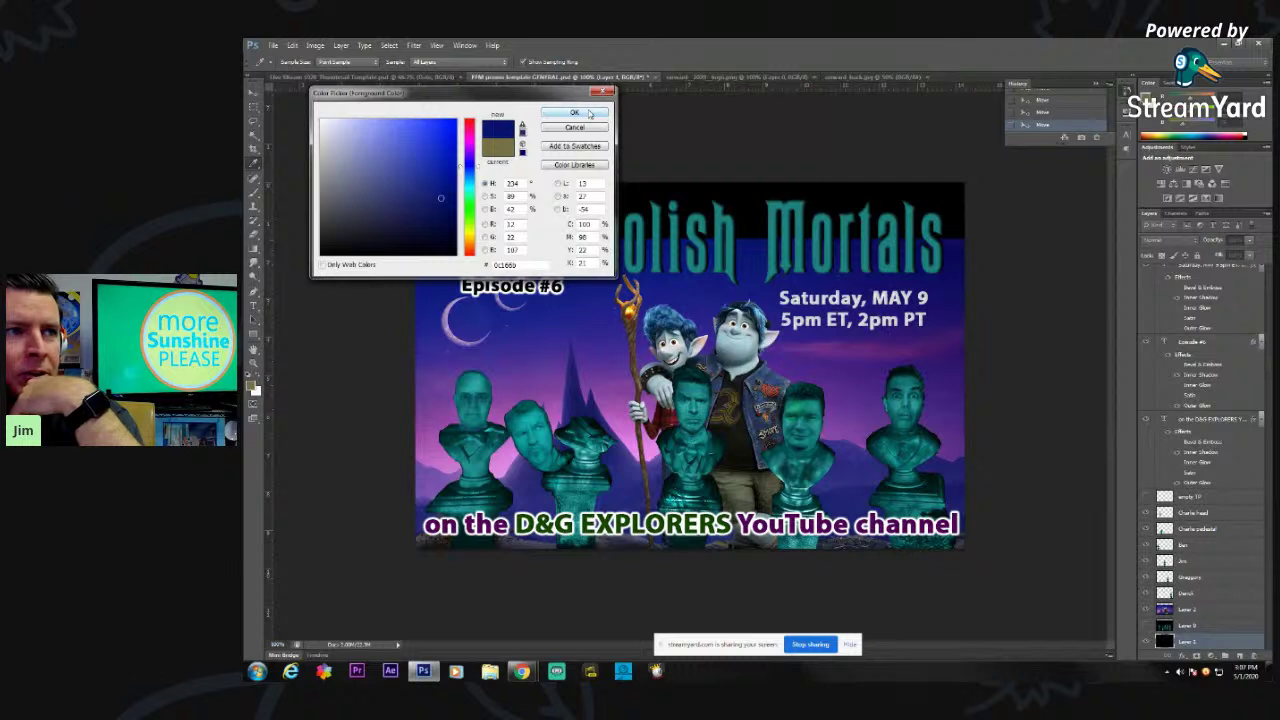
left_click(589, 113)
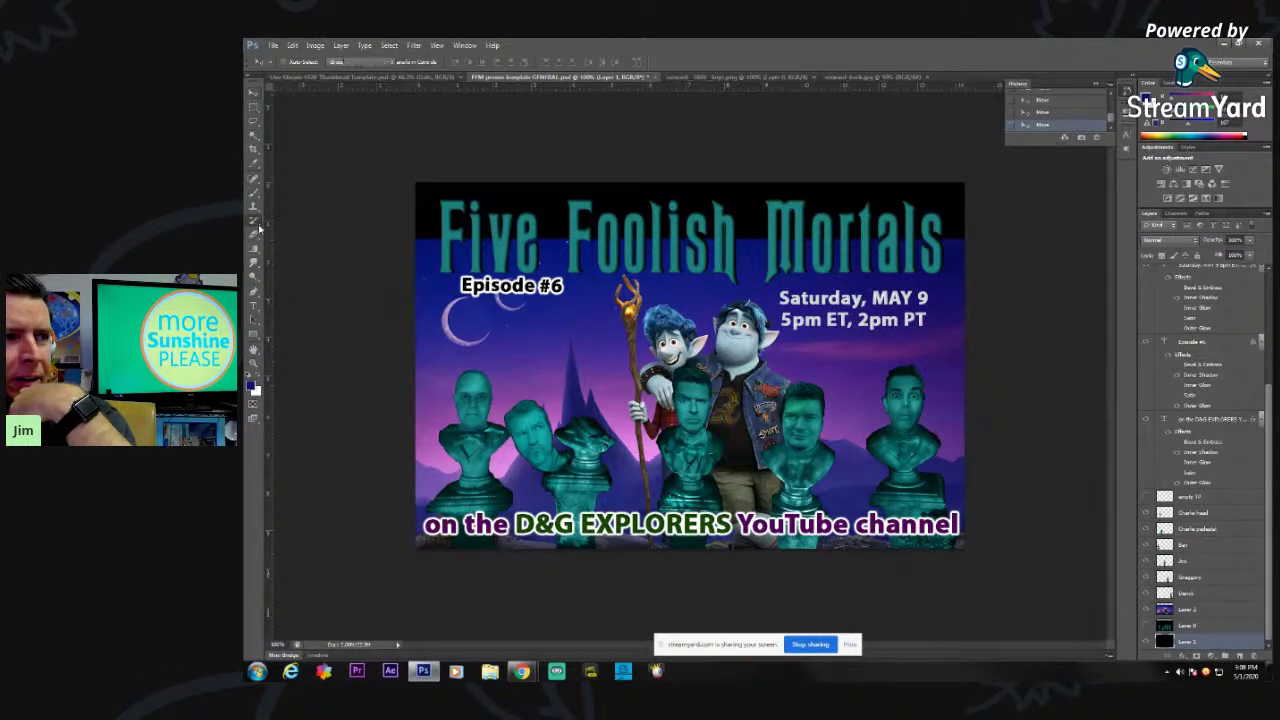
- Fill the black background layer with the sampled dark blue using the Paint Bucket tool
left_click(258, 221)
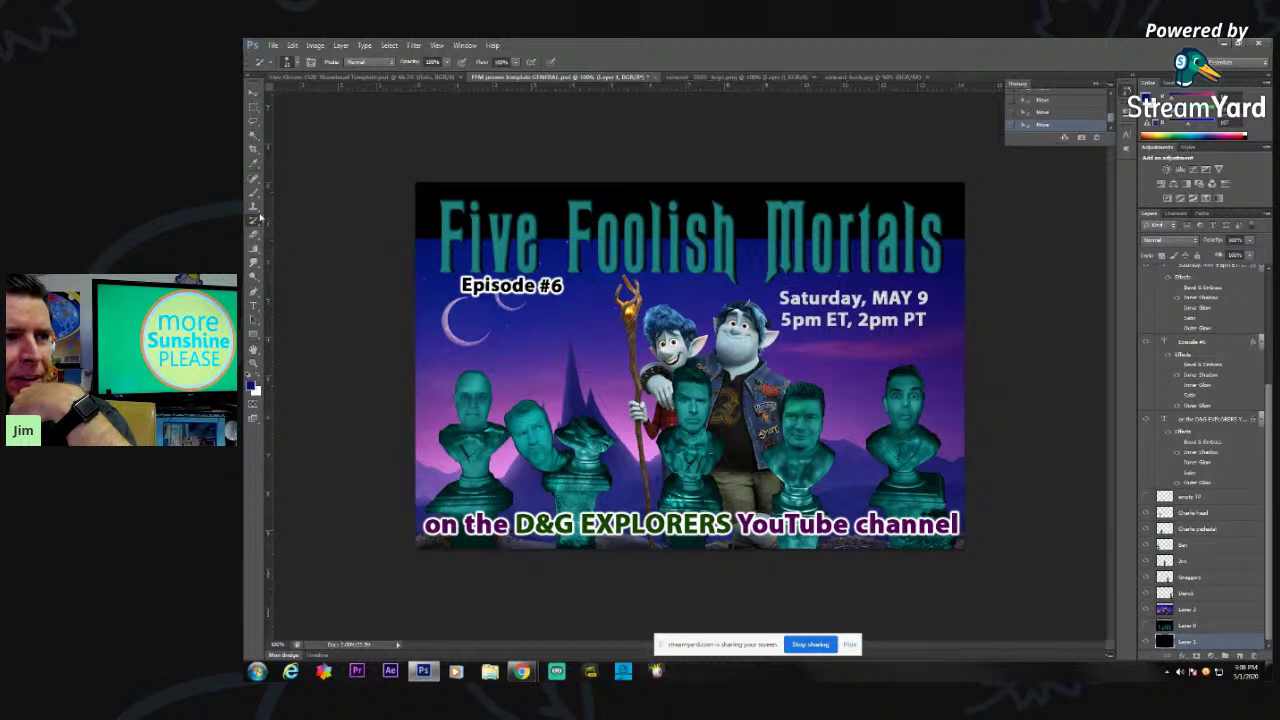
left_click(257, 195)
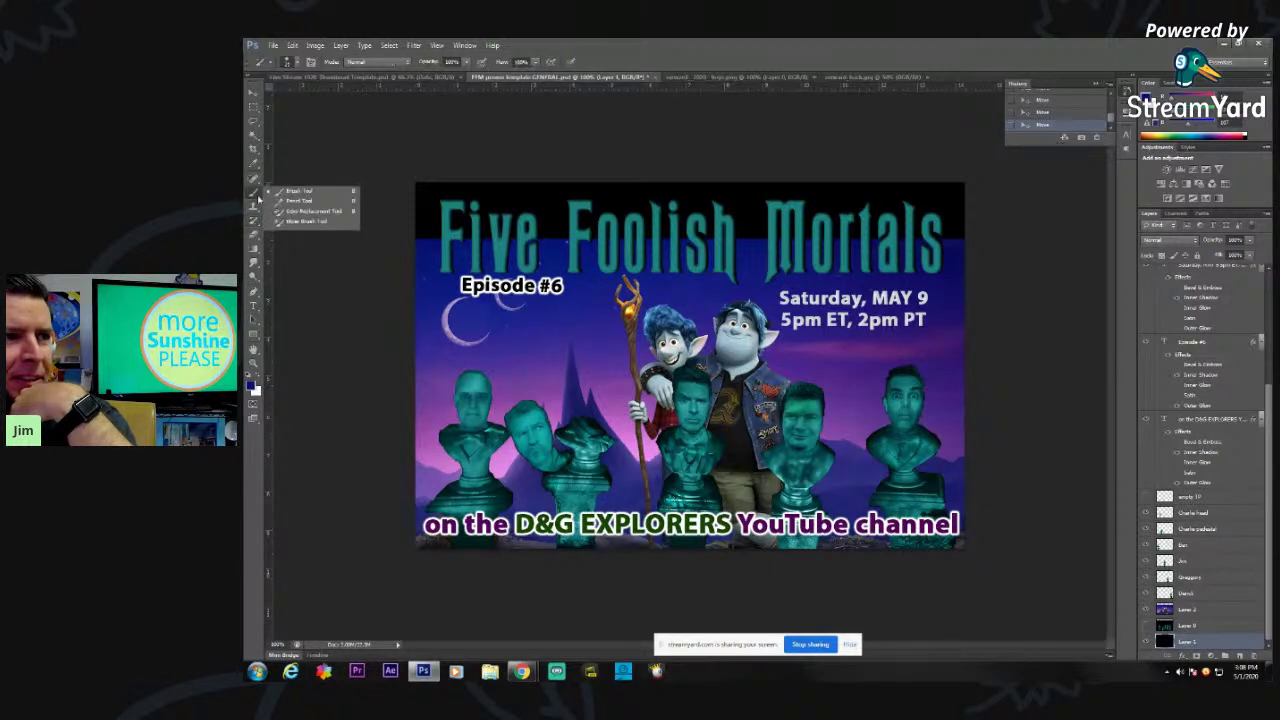
left_click(258, 183)
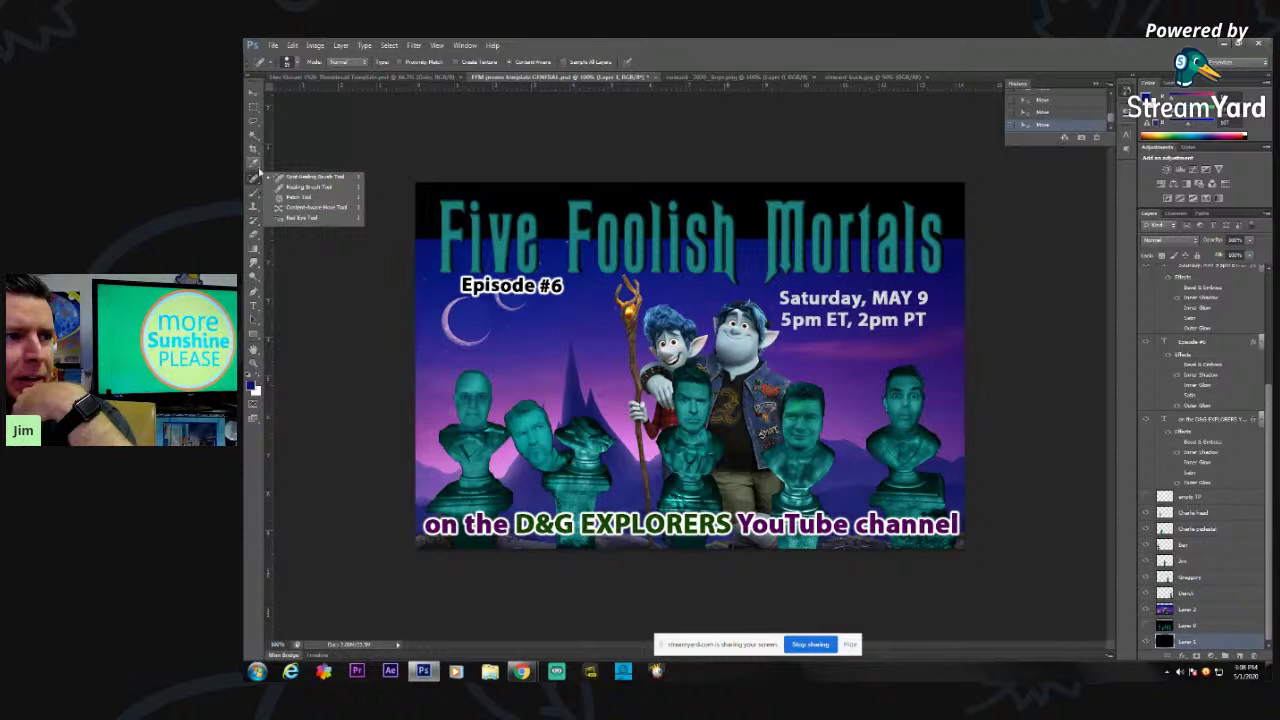
left_click(258, 168)
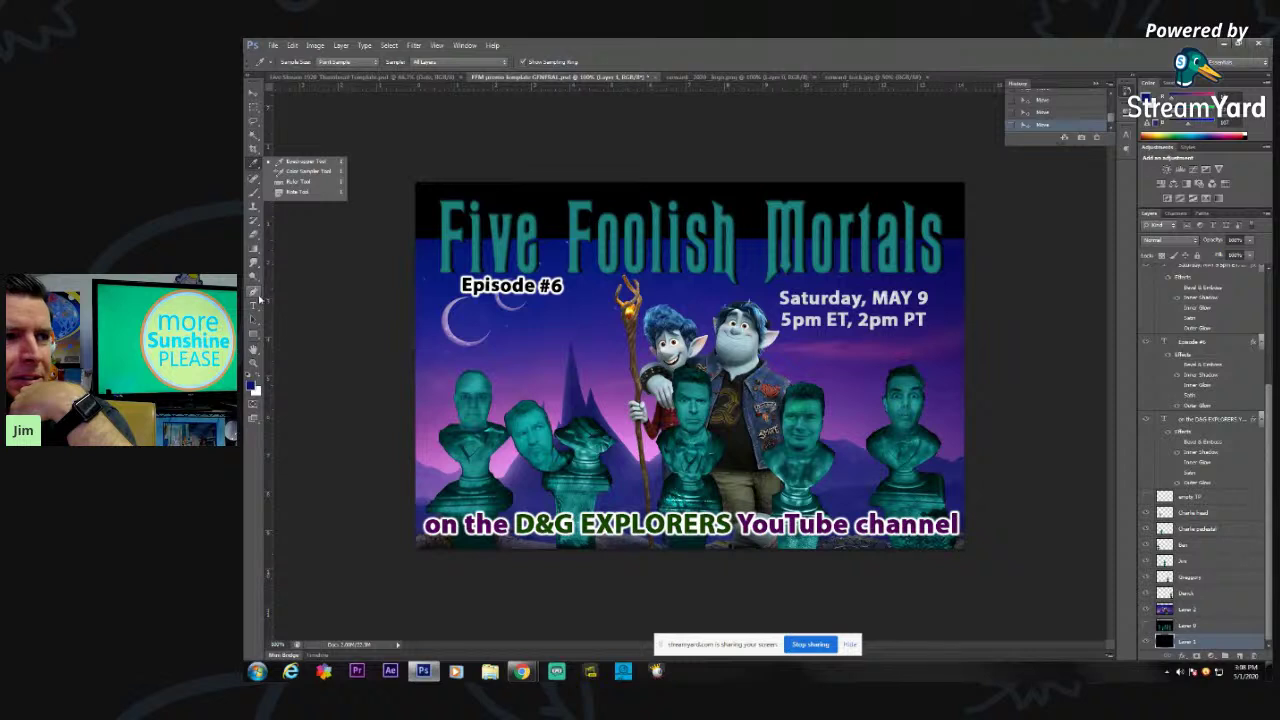
left_click(258, 297)
left_click(259, 278)
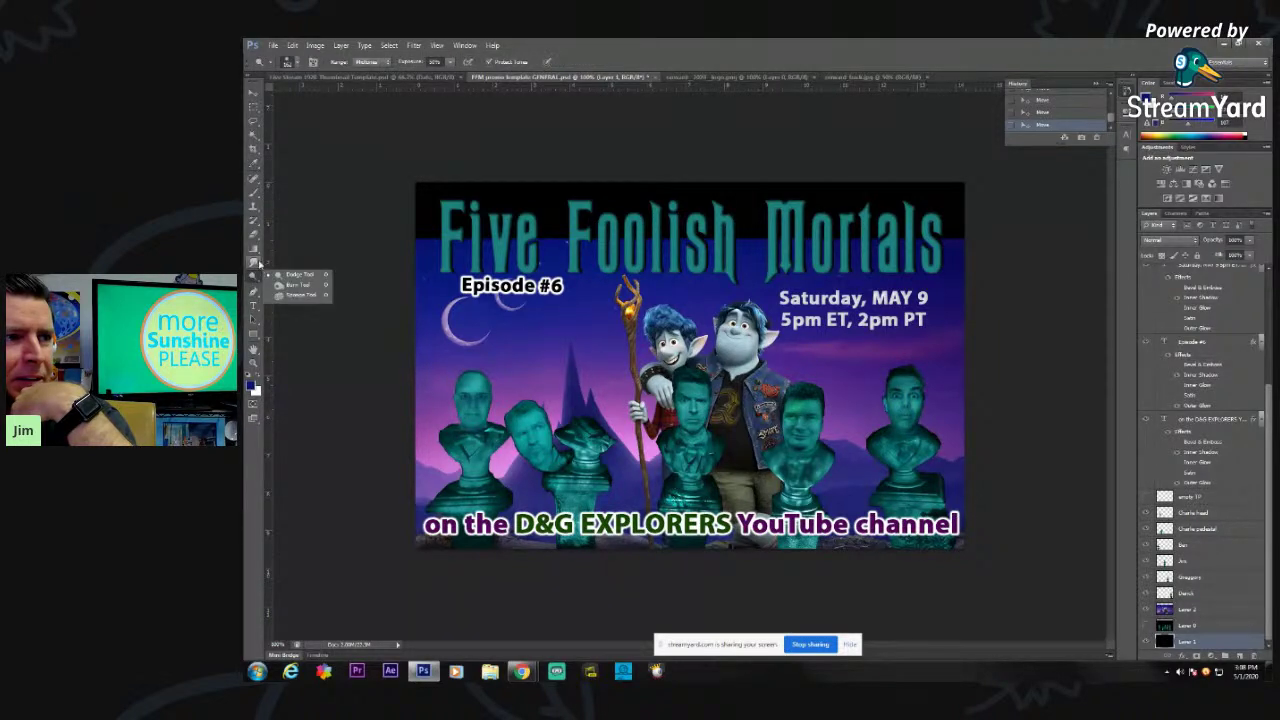
left_click(260, 256)
left_click(260, 256)
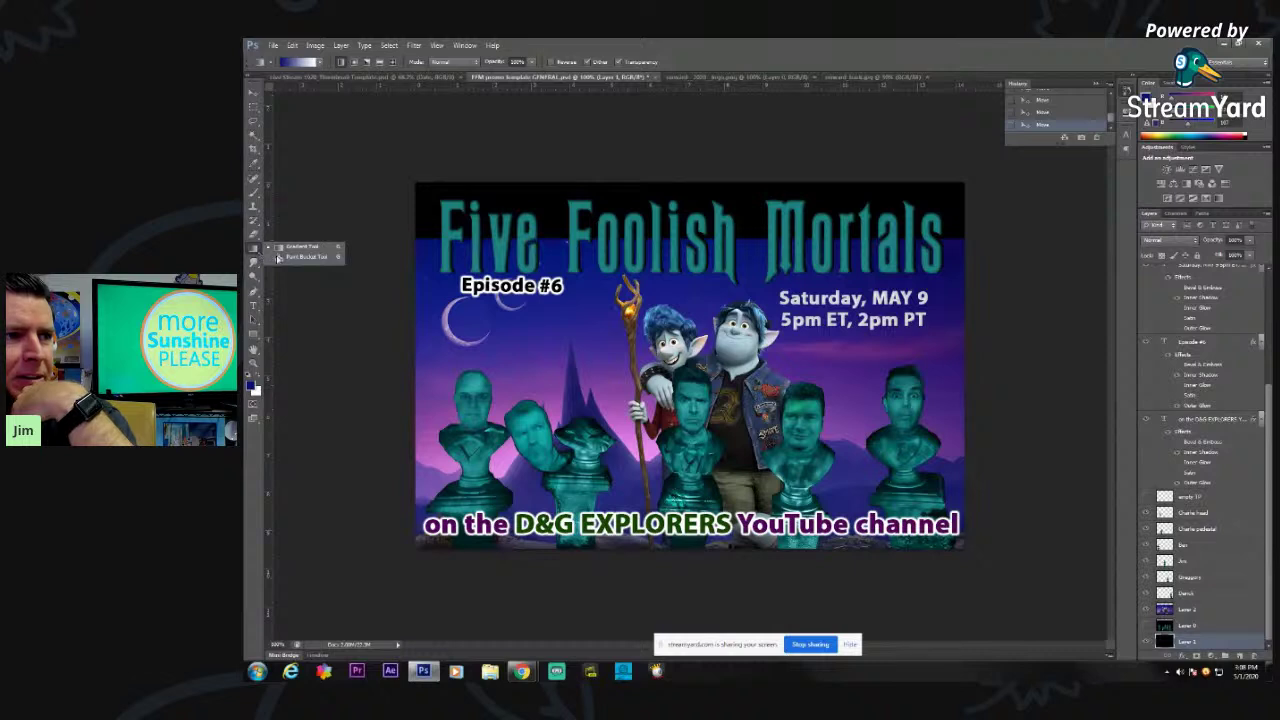
left_click(288, 263)
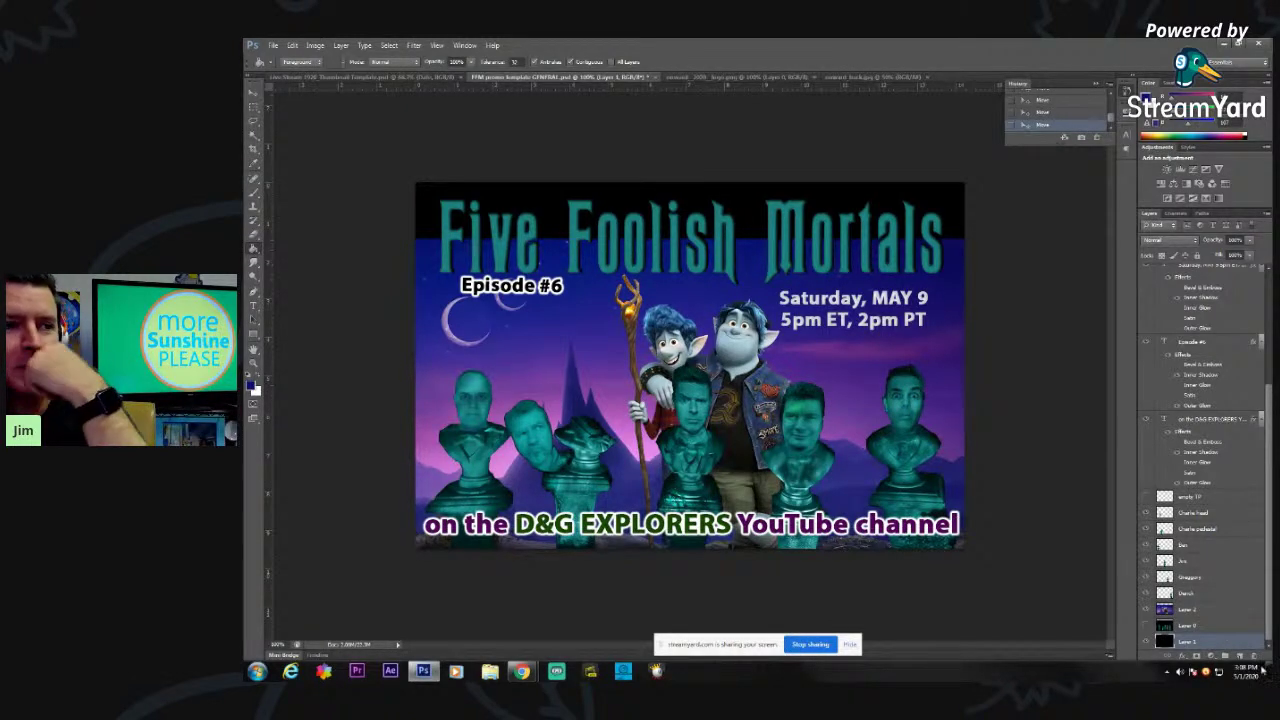
left_click(749, 203)
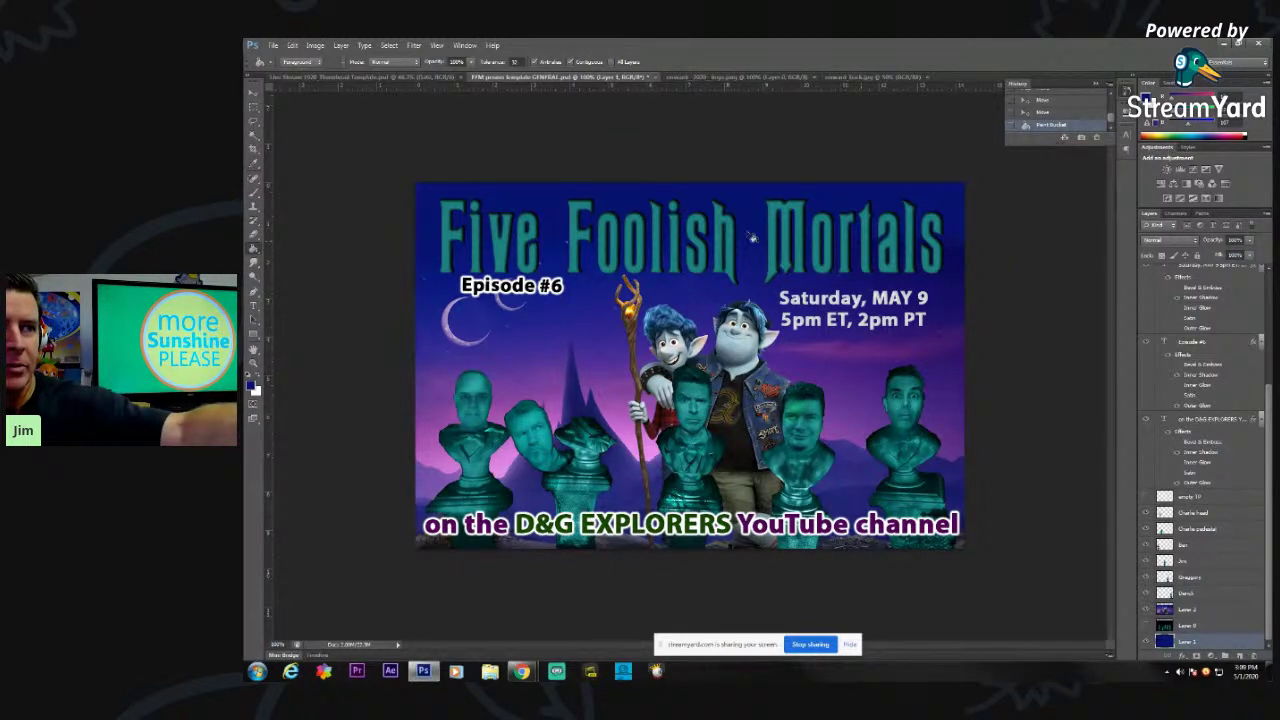
- Hide the blue background layer and duplicate the Onward artwork layer within the same document
left_click(1147, 641)
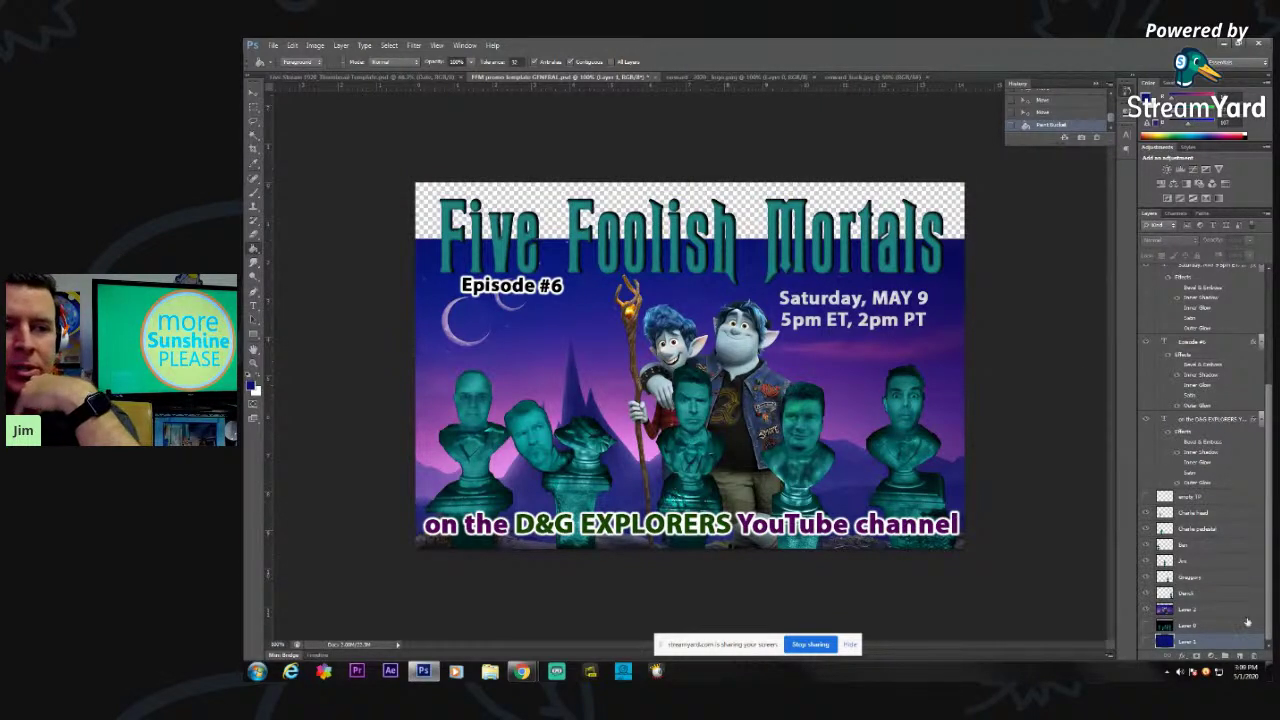
left_click(1212, 612)
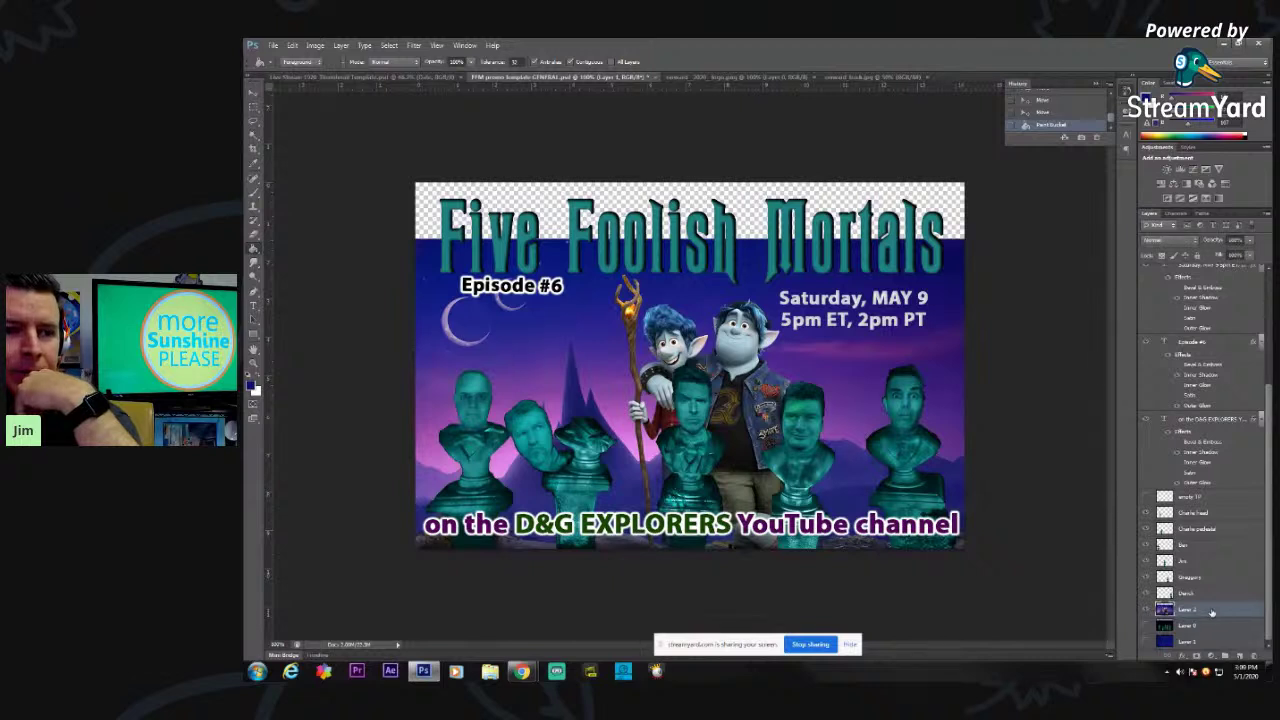
right_click(1209, 612)
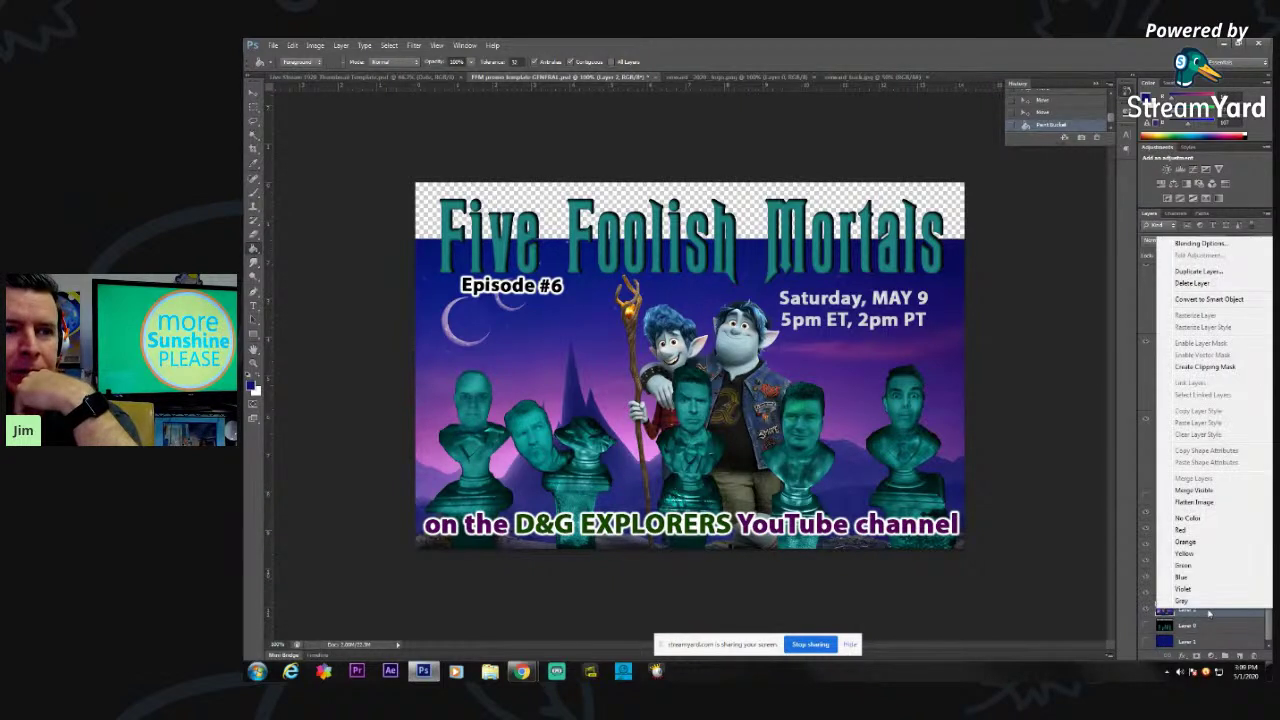
left_click(1190, 271)
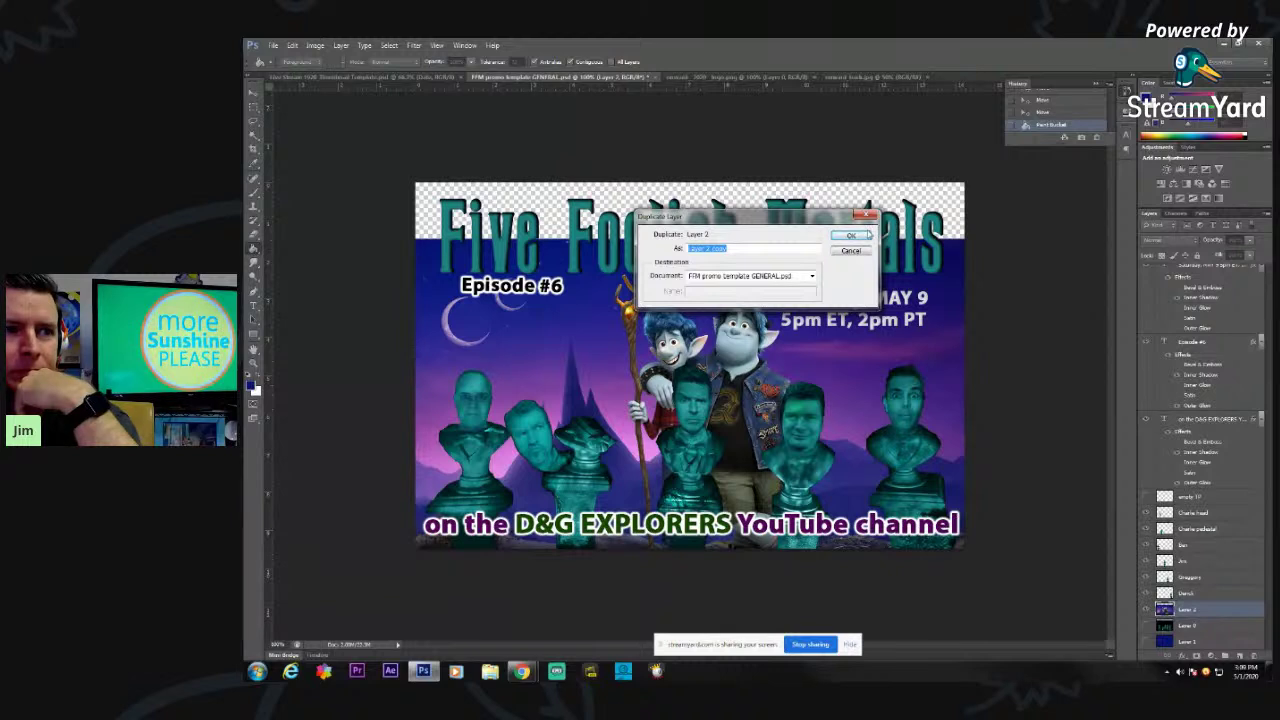
left_click(867, 234)
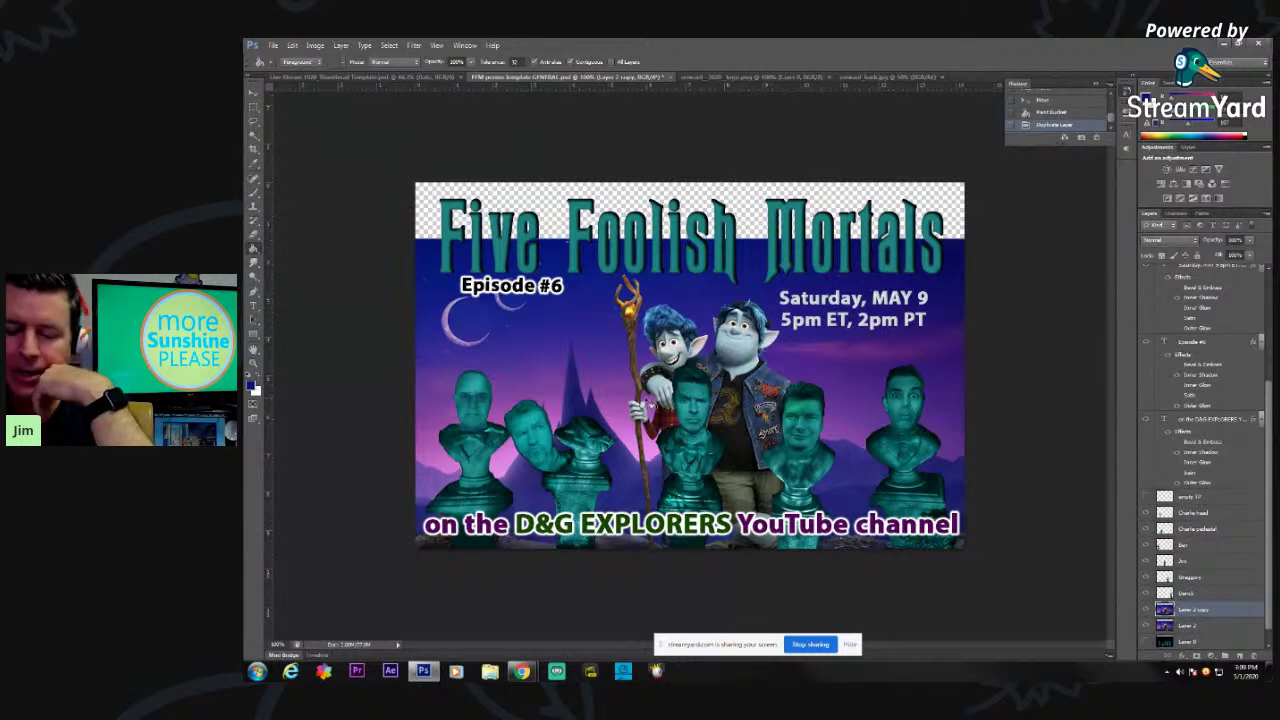
- Nudge the artwork copy slightly up and place it beneath the original artwork in the layer order
left_click(255, 95)
key("Up")
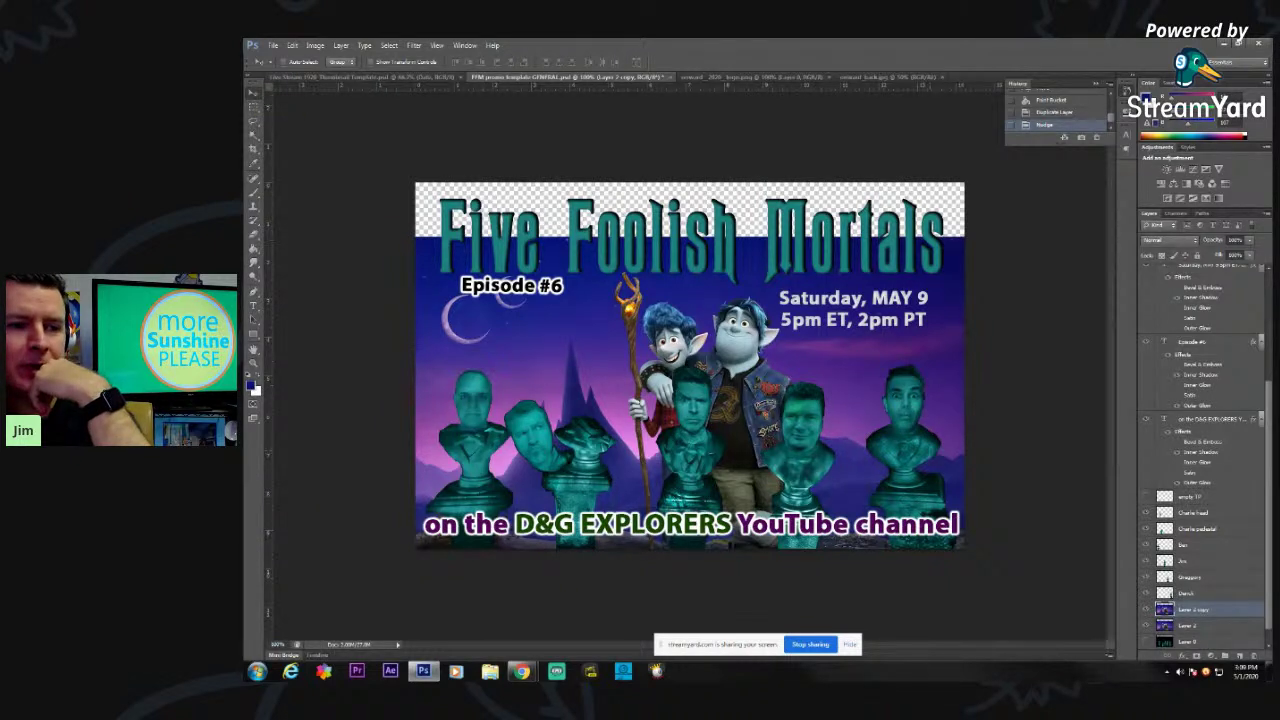
left_click_drag(1223, 613, 1224, 632)
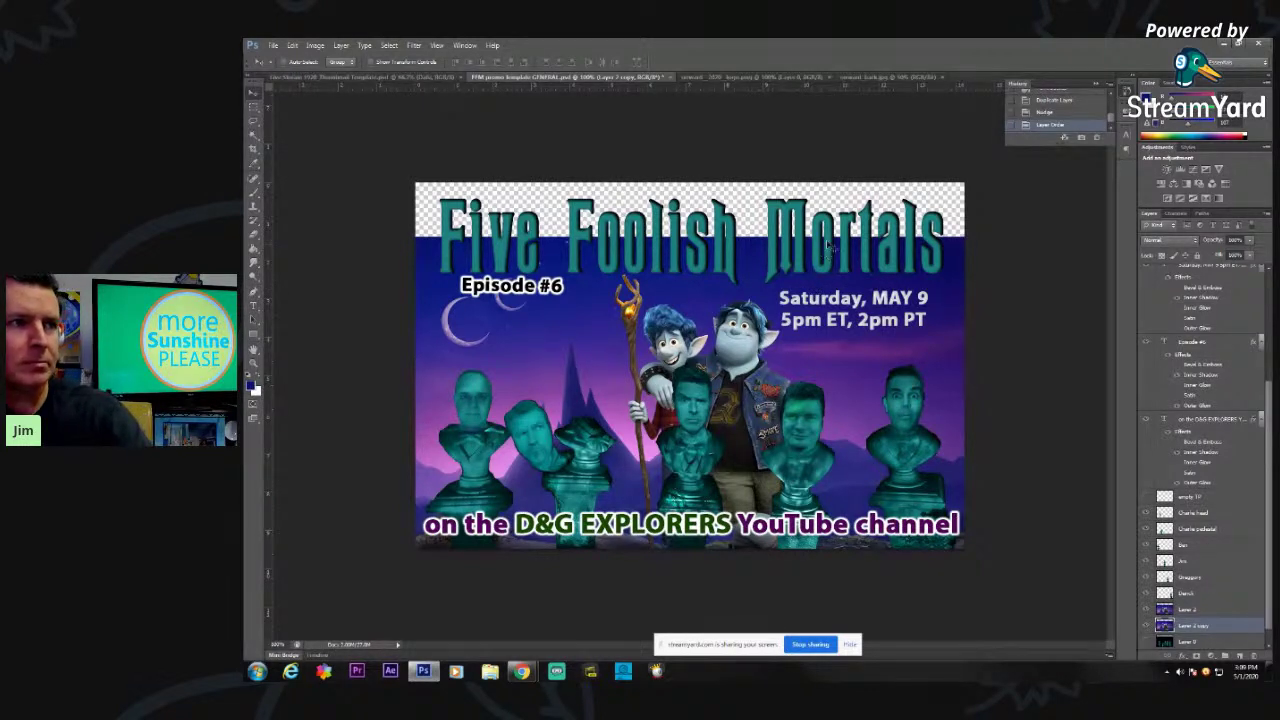
- Try scaling the artwork copy taller from its upper edge to cover the empty strip behind the title, and undo the stretch
left_click(292, 45)
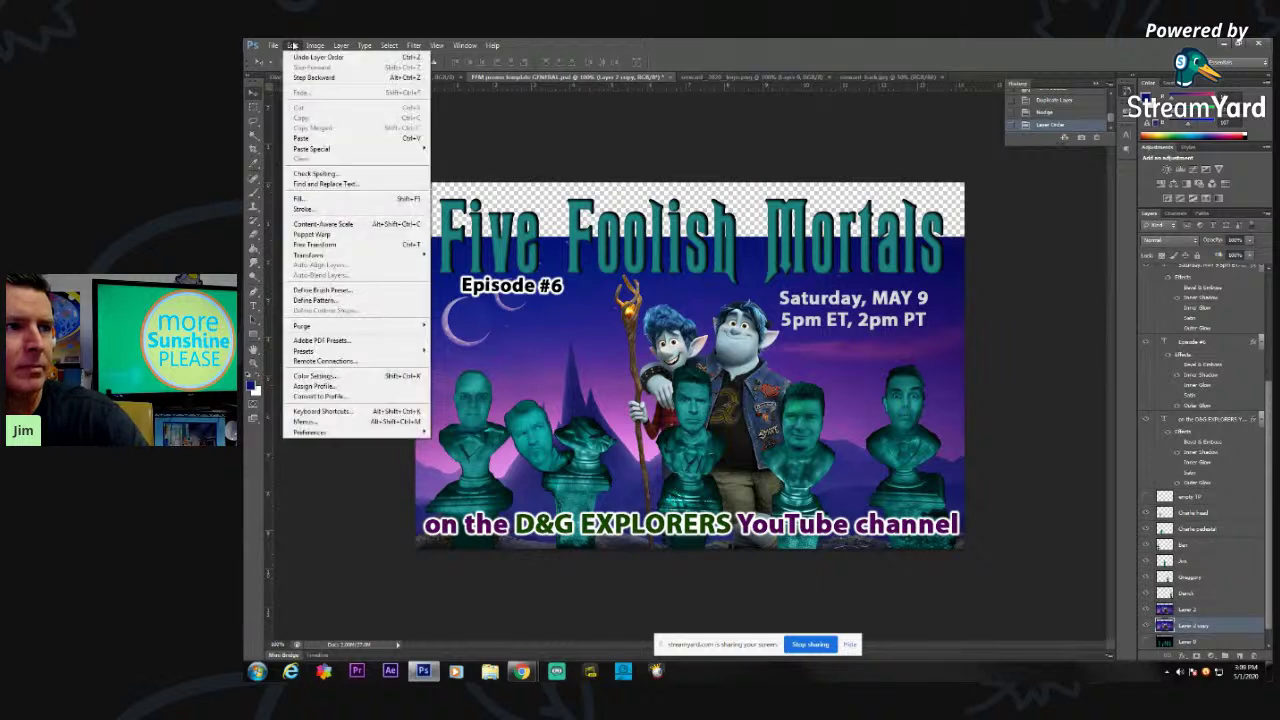
mouse_move(396, 260)
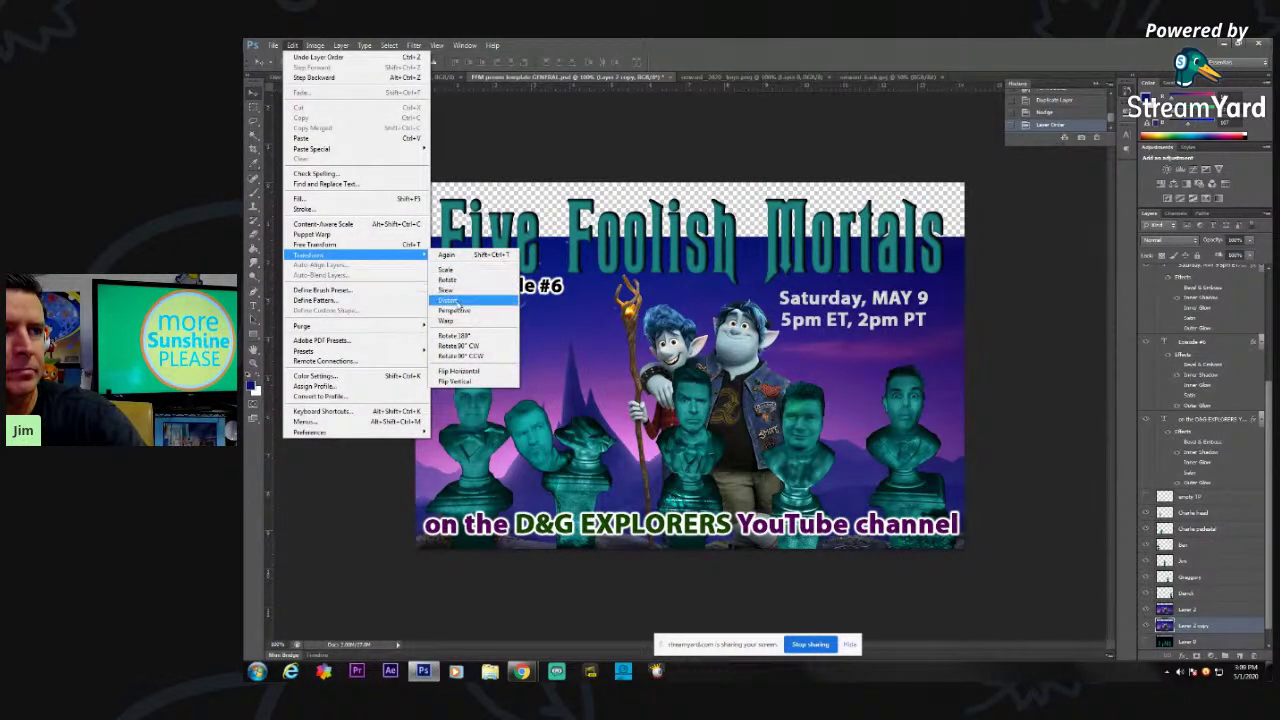
left_click(446, 270)
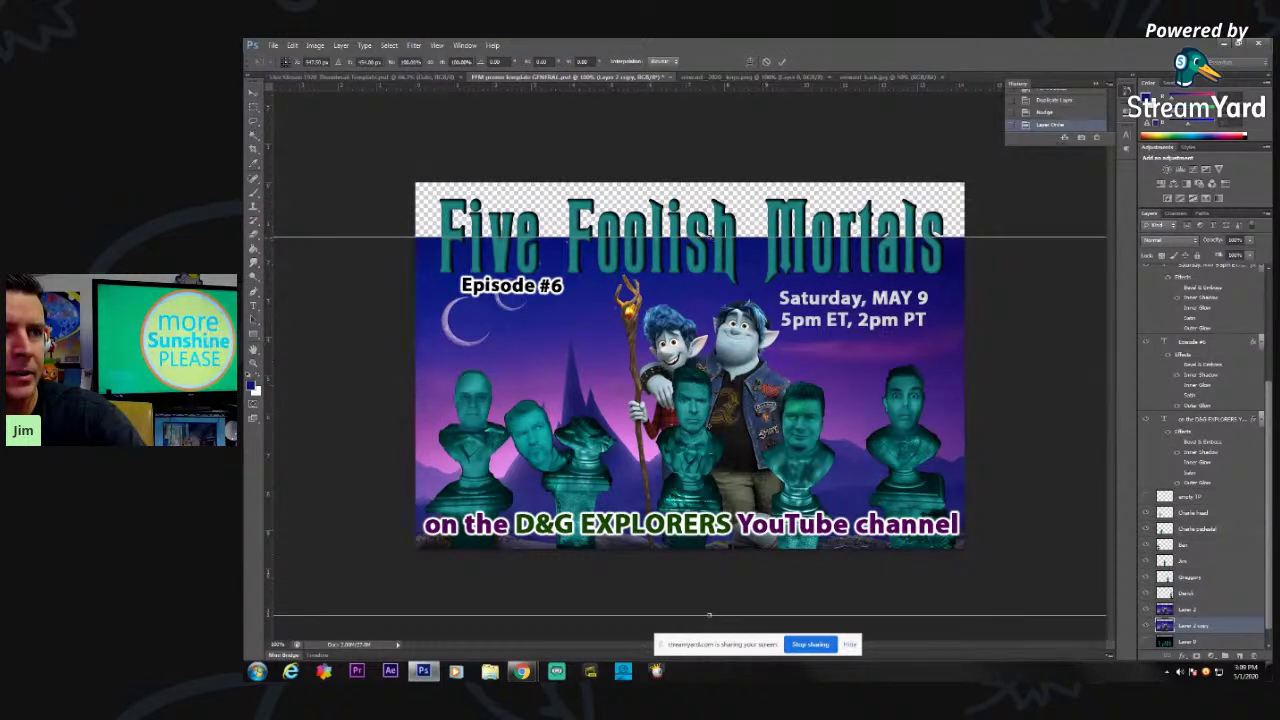
left_click_drag(708, 232, 710, 153)
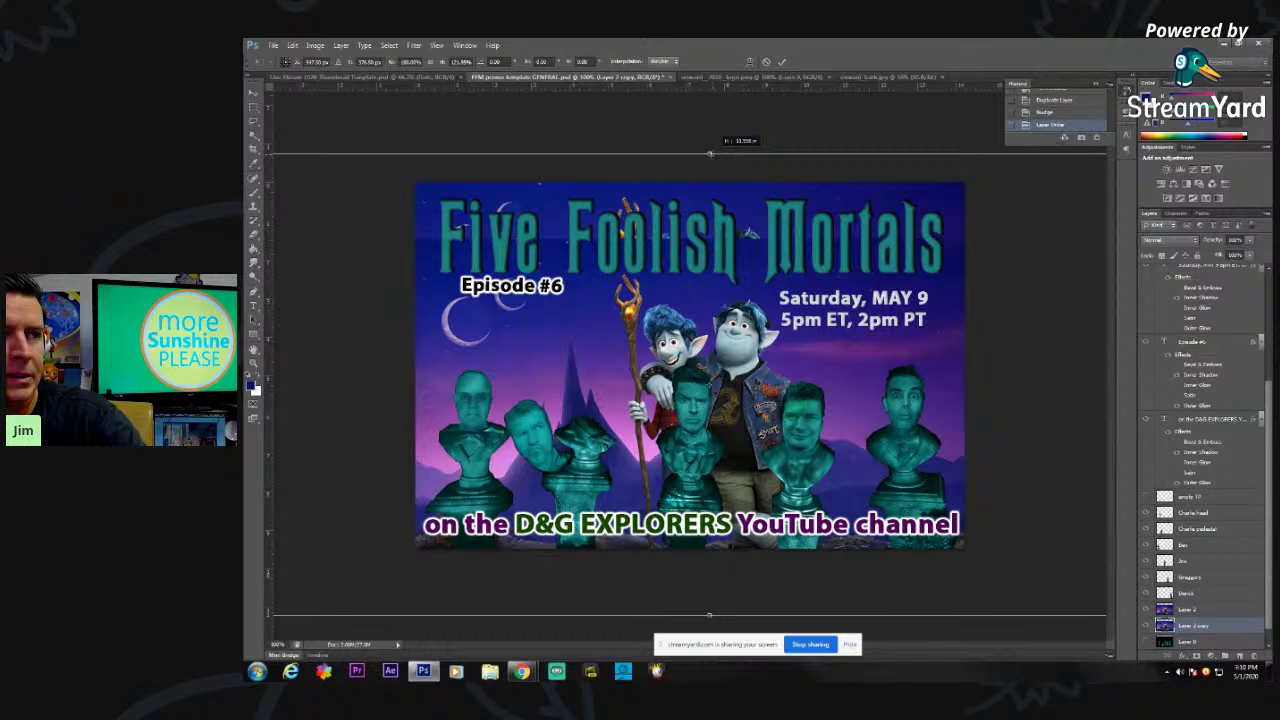
left_click_drag(710, 153, 710, 153)
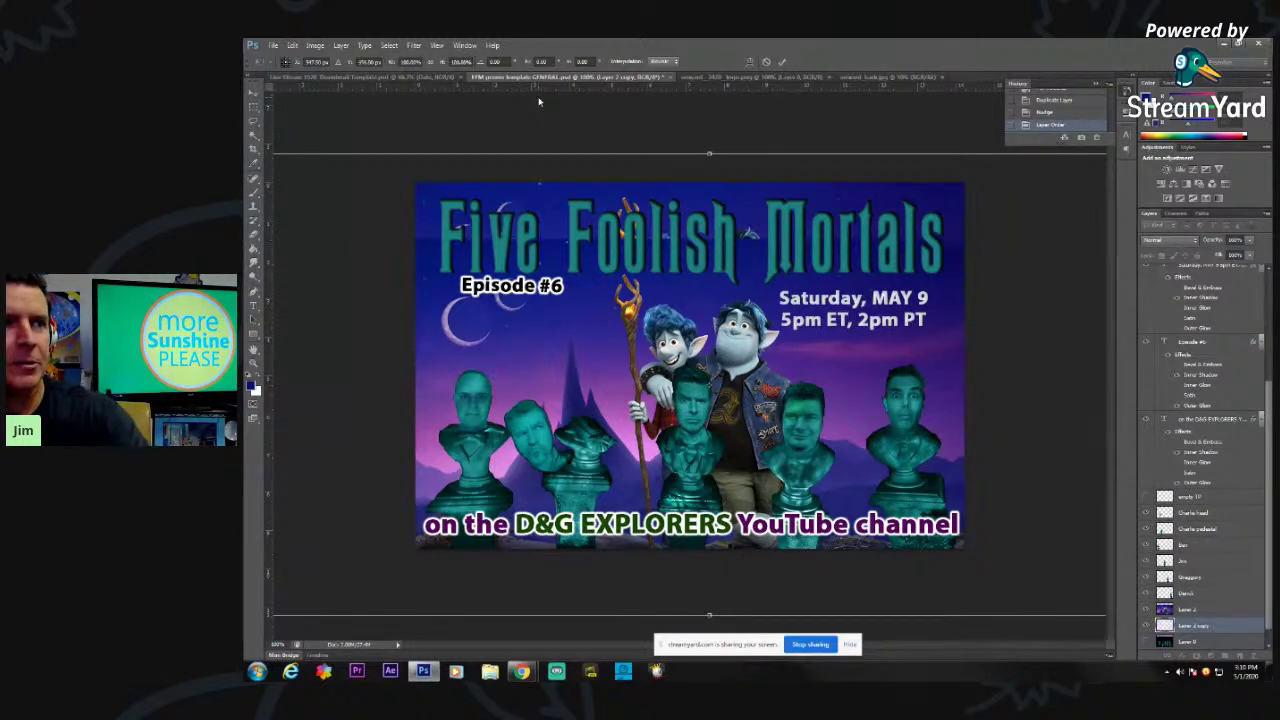
key("ctrl+z")
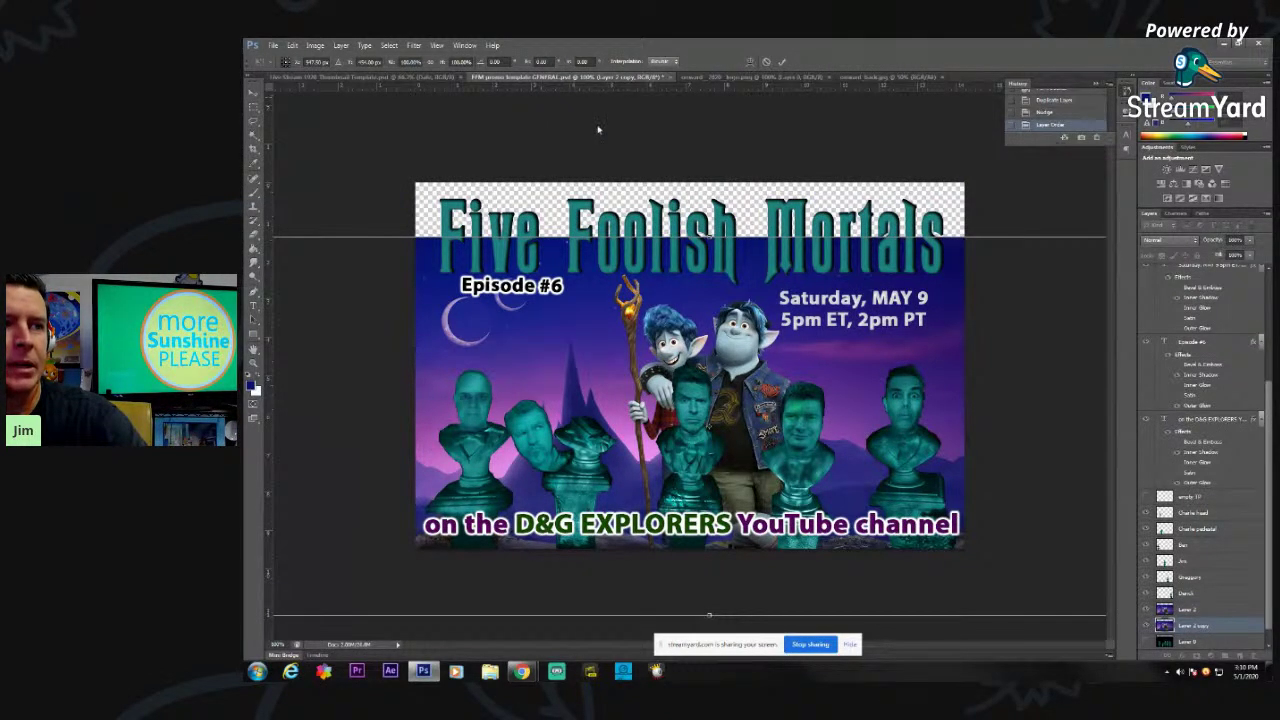
key("Return")
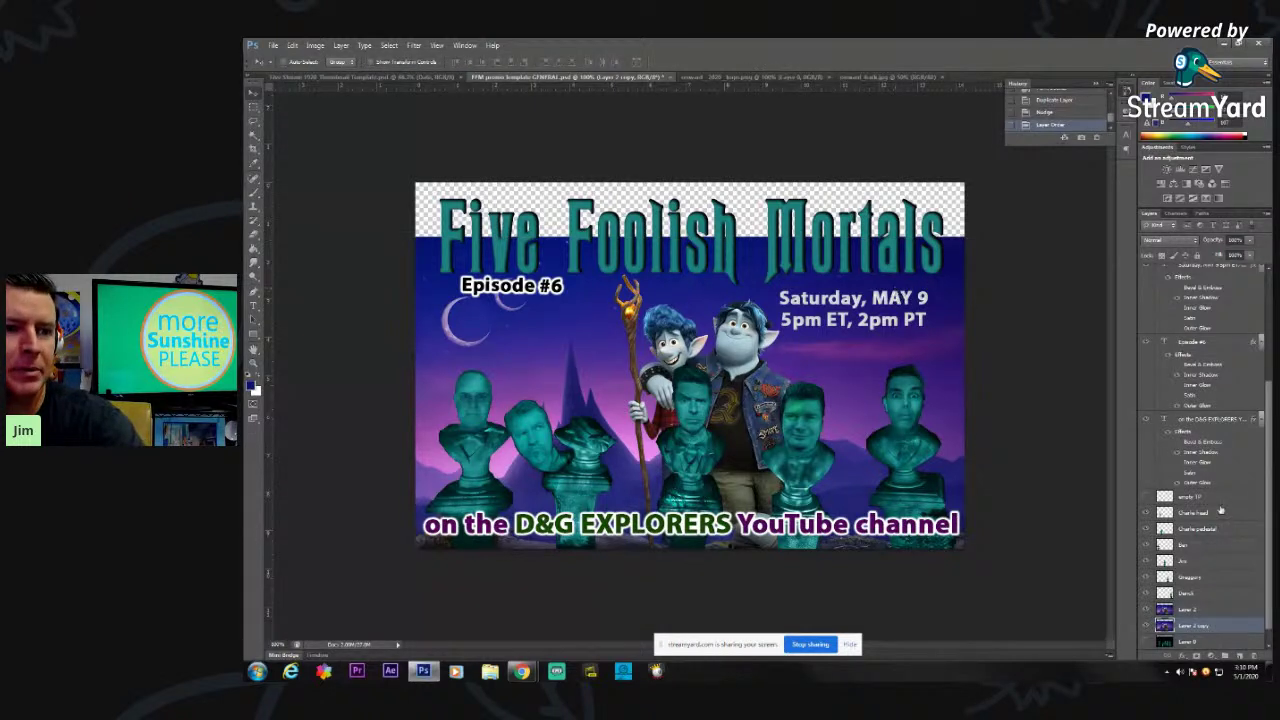
- Hide the original Onward artwork layer and flip its copy vertically
left_click(1147, 610)
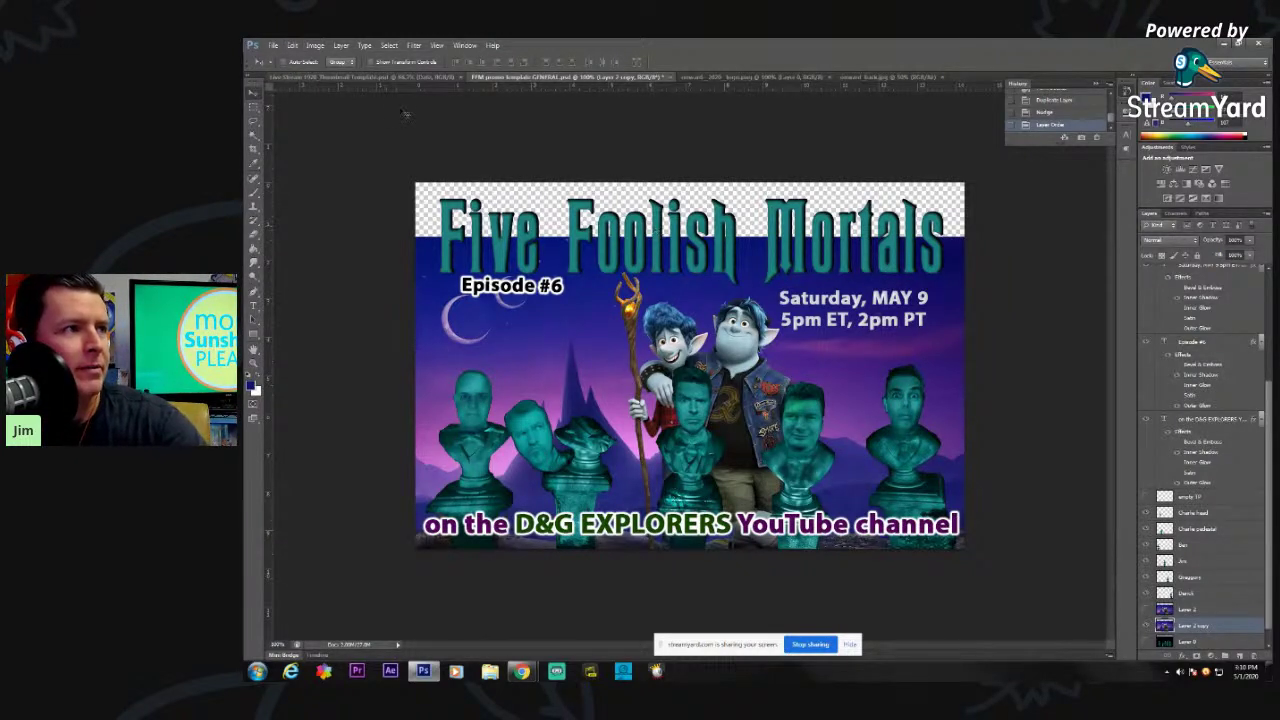
left_click(291, 47)
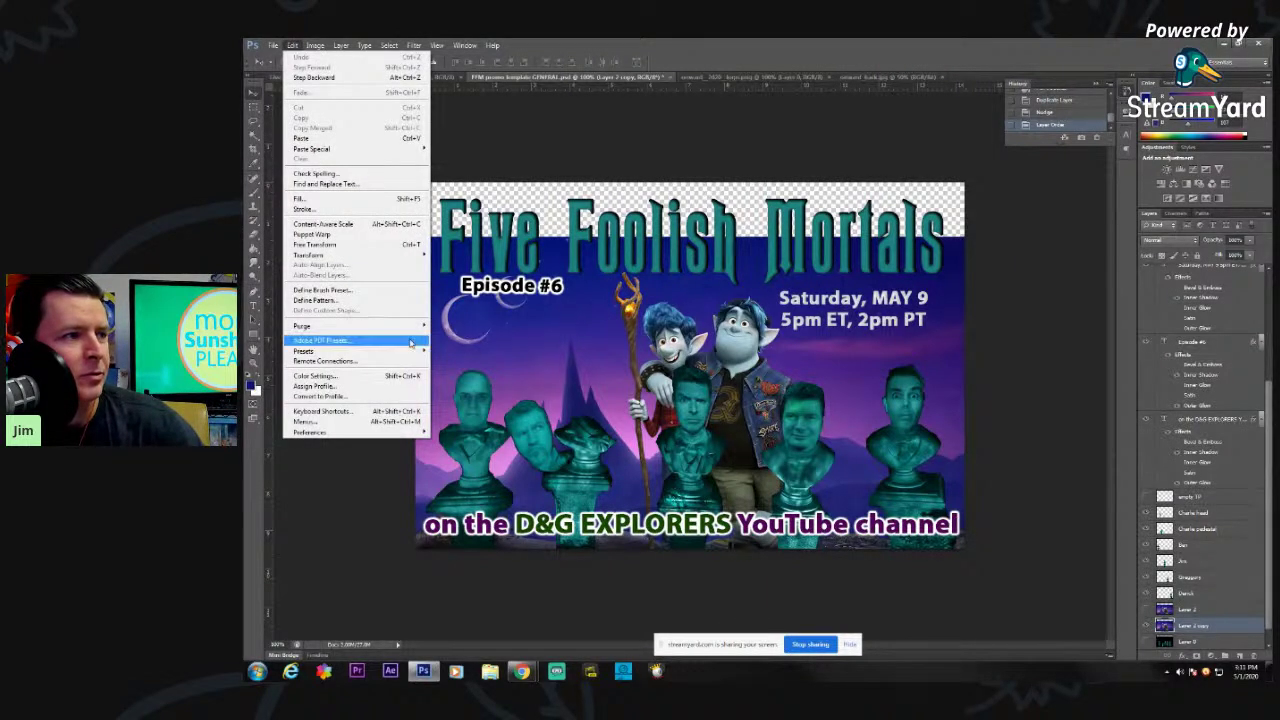
mouse_move(387, 258)
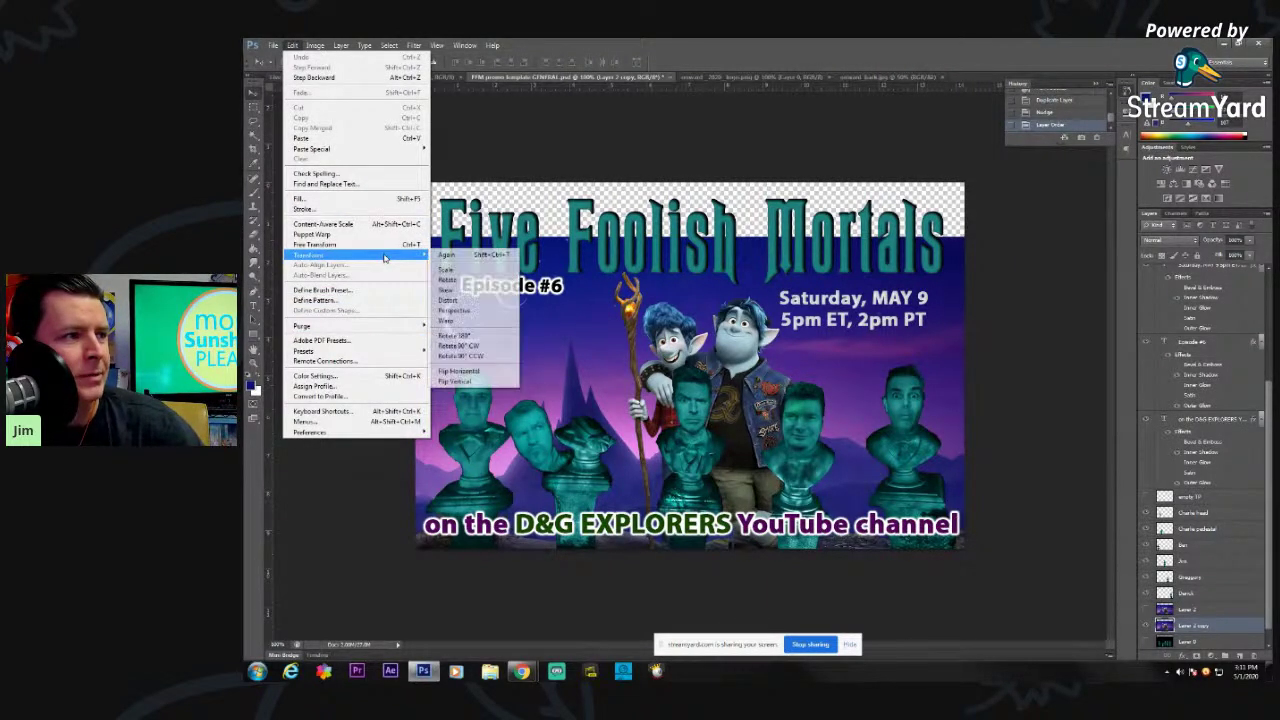
left_click(474, 382)
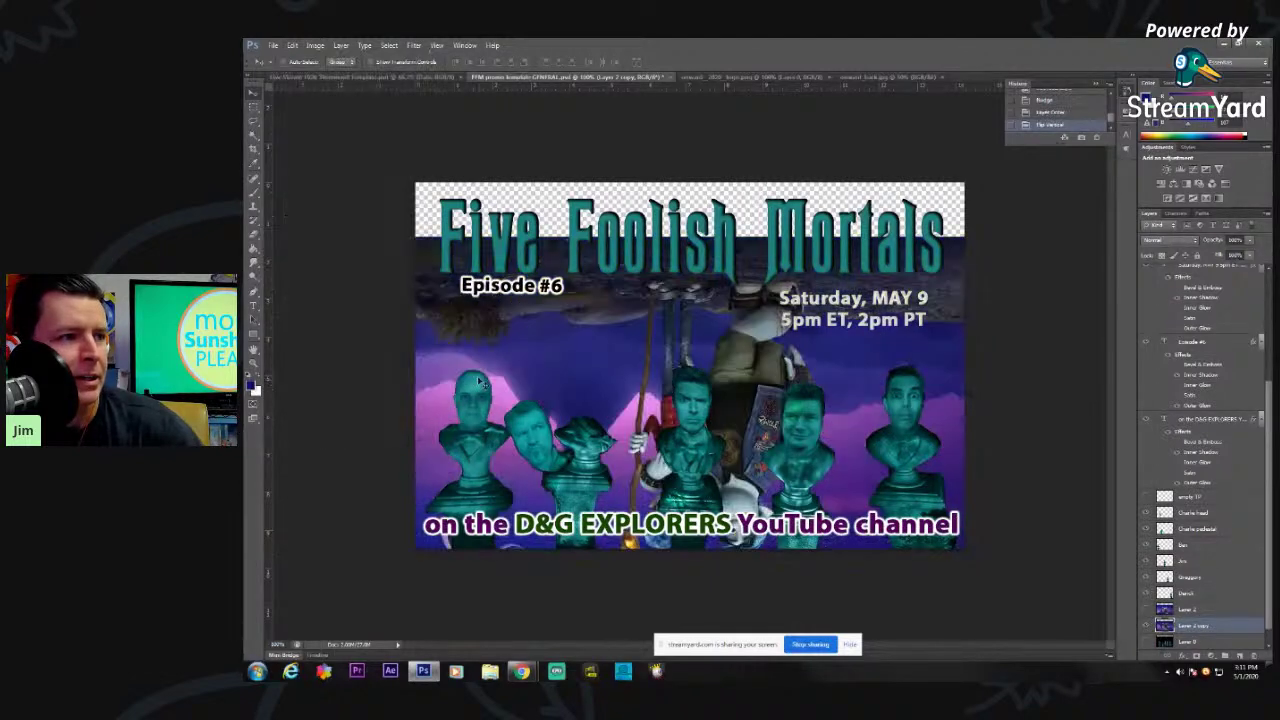
- Show the original Onward layer and move its flipped copy up until its mirrored sky fills the empty strip behind the title
left_click_drag(724, 382, 718, 188)
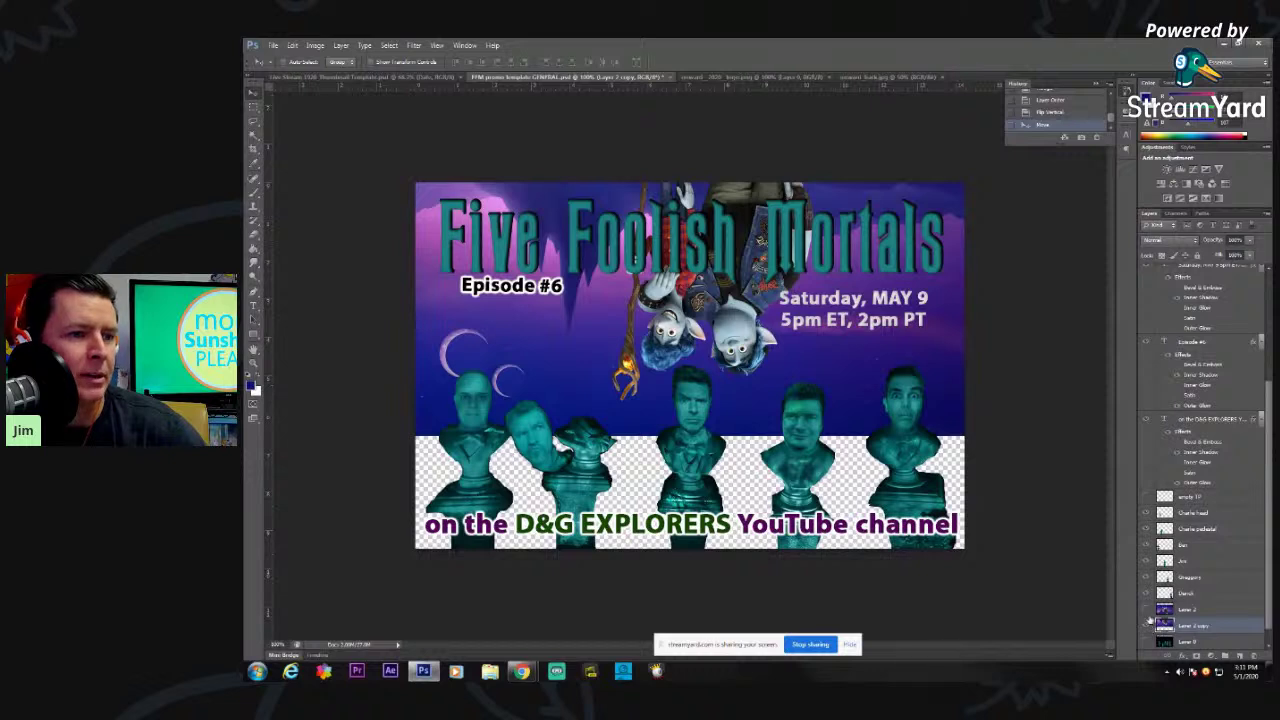
left_click(1146, 609)
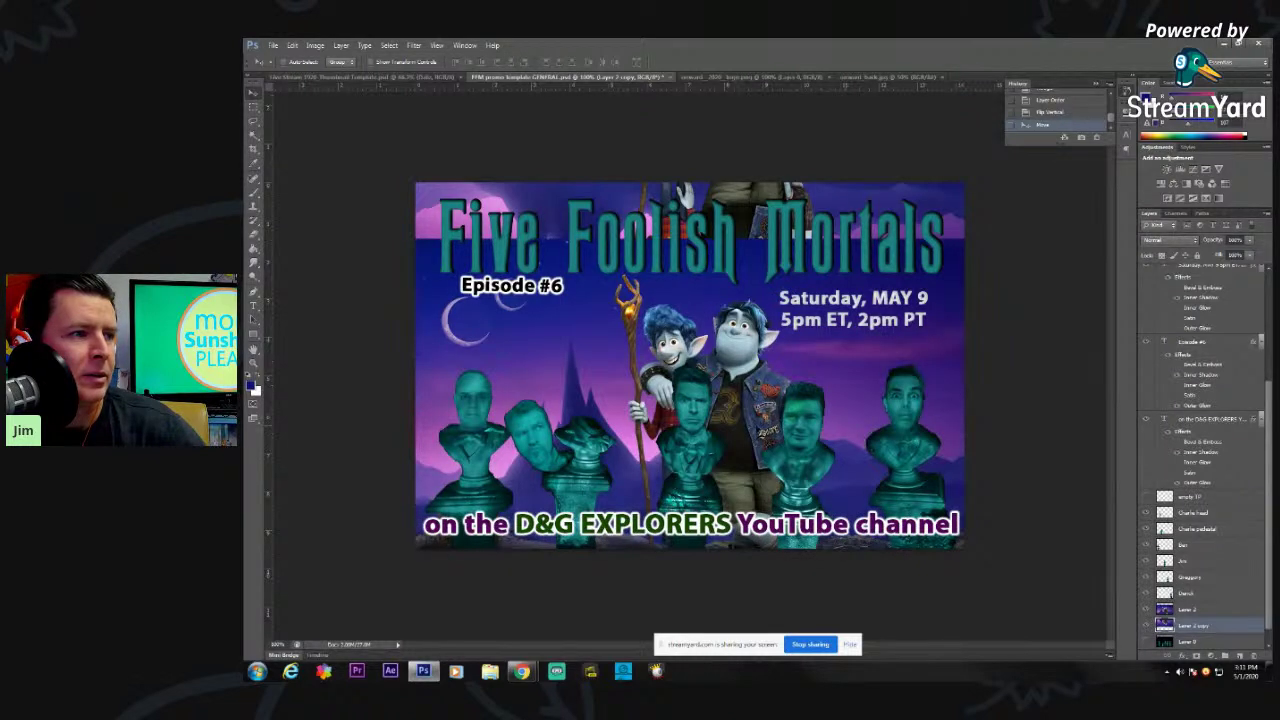
left_click_drag(784, 406, 767, 231)
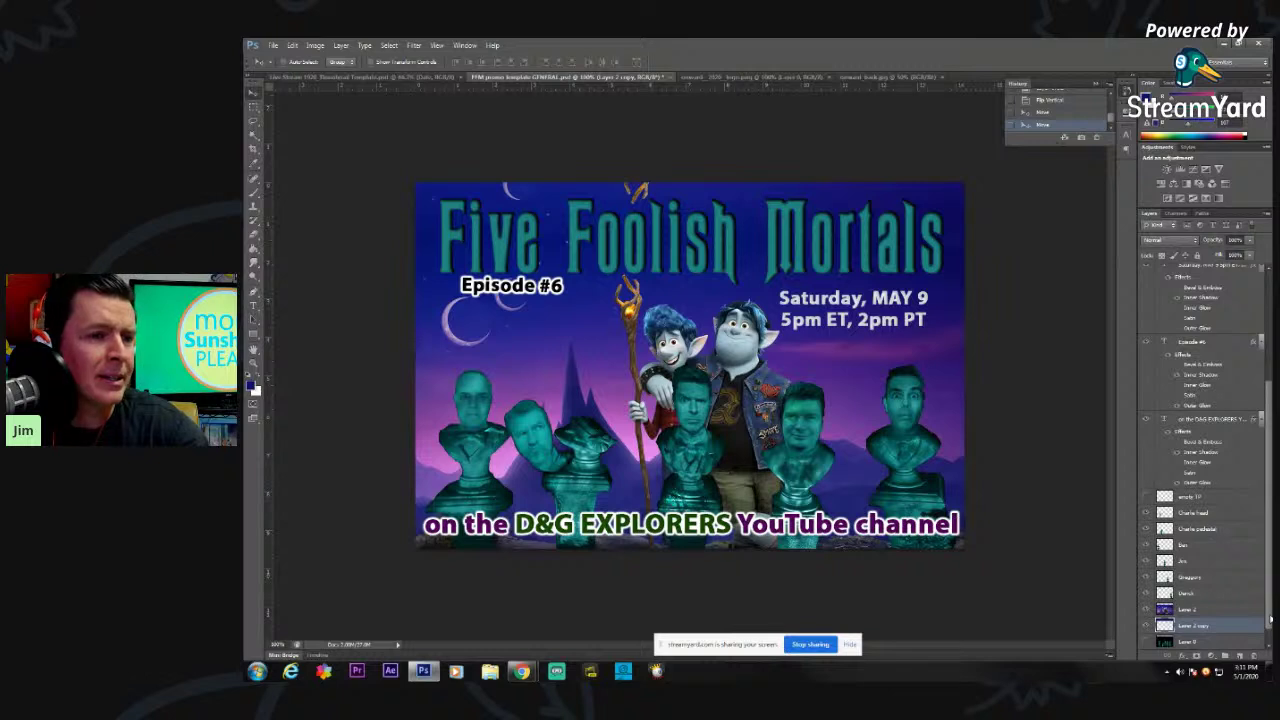
scroll(1270, 620, "down", 1)
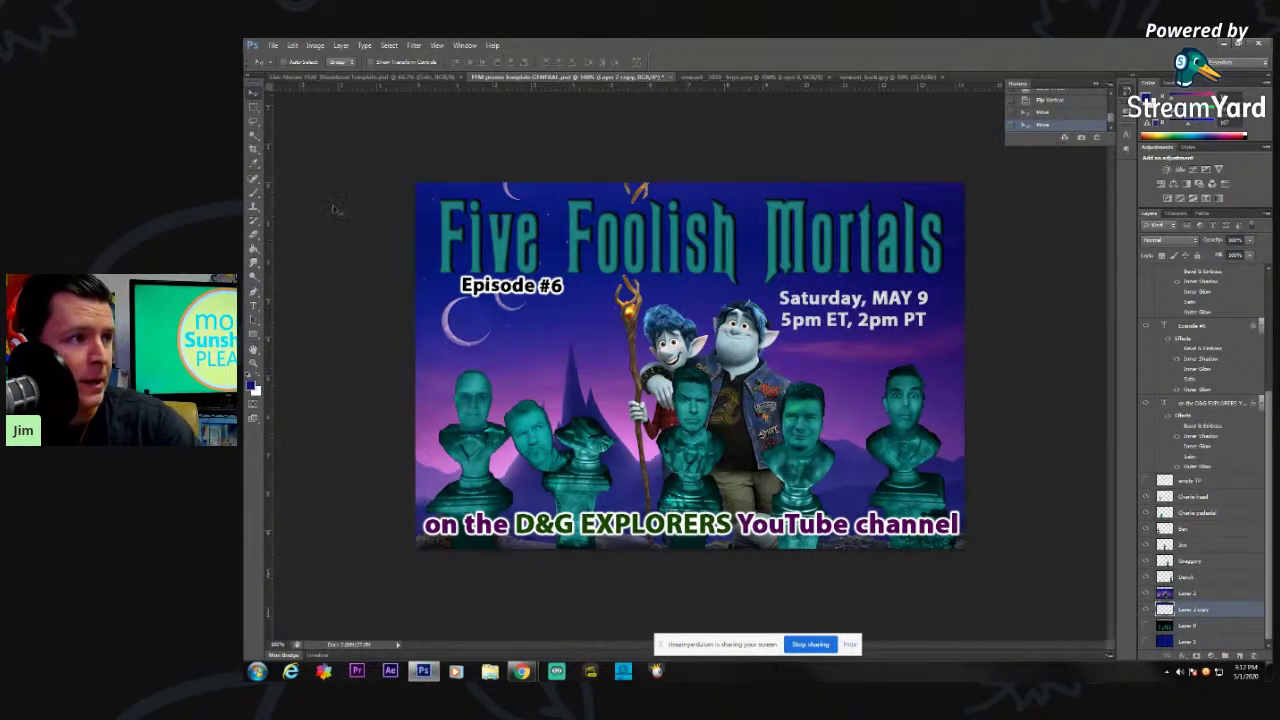
- Hide the Five Foolish Mortals title layer to expose the mirrored sky for retouching with the Clone Stamp
left_click(253, 362)
left_click(569, 195)
left_click(569, 195)
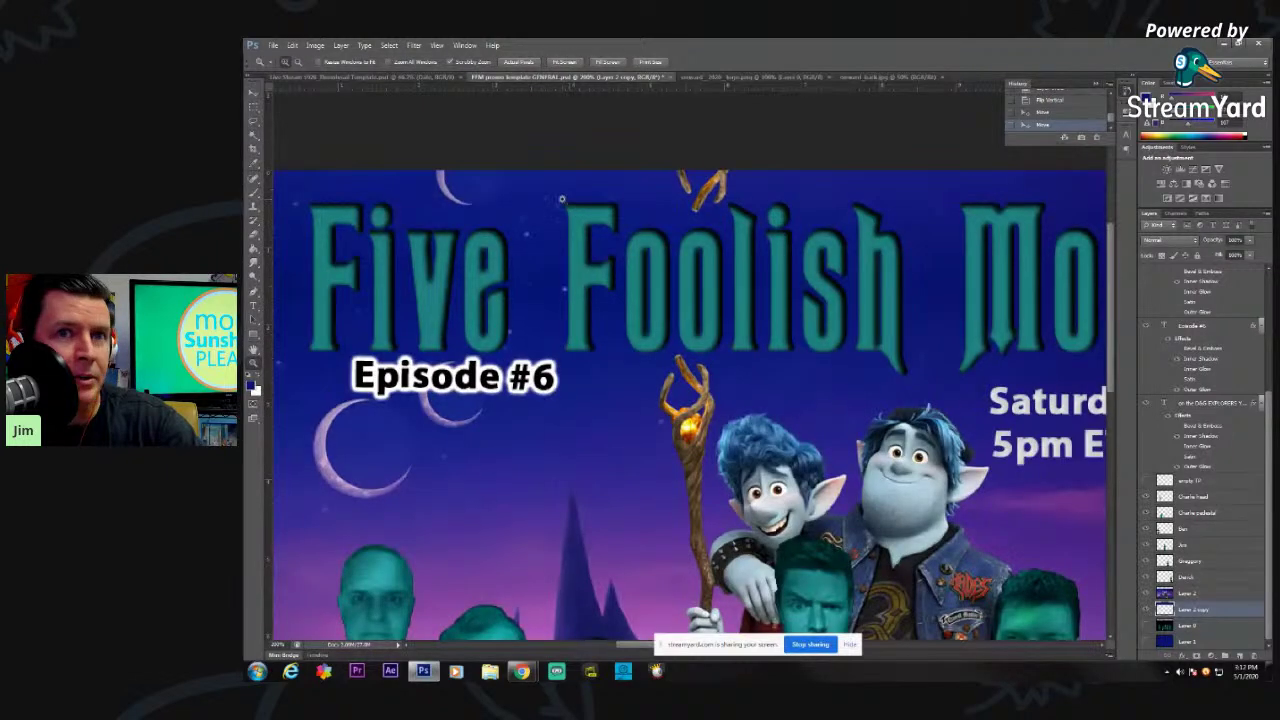
left_click(562, 199)
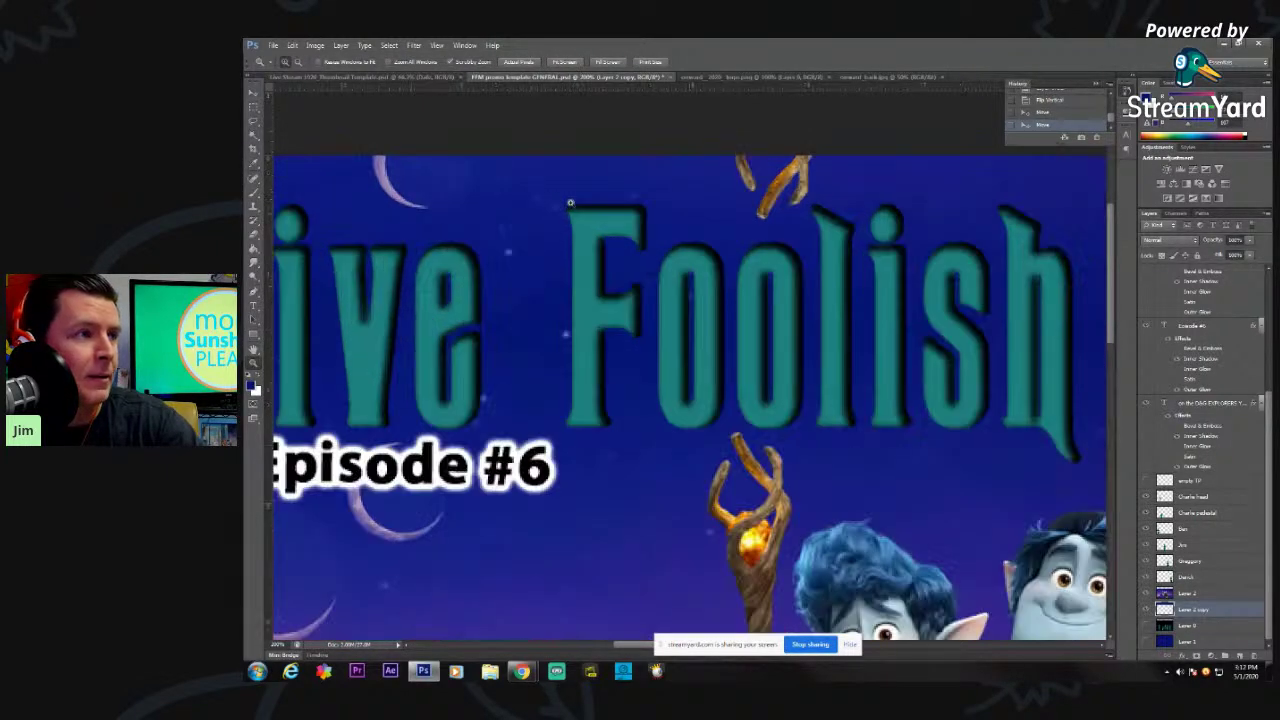
left_click(253, 93)
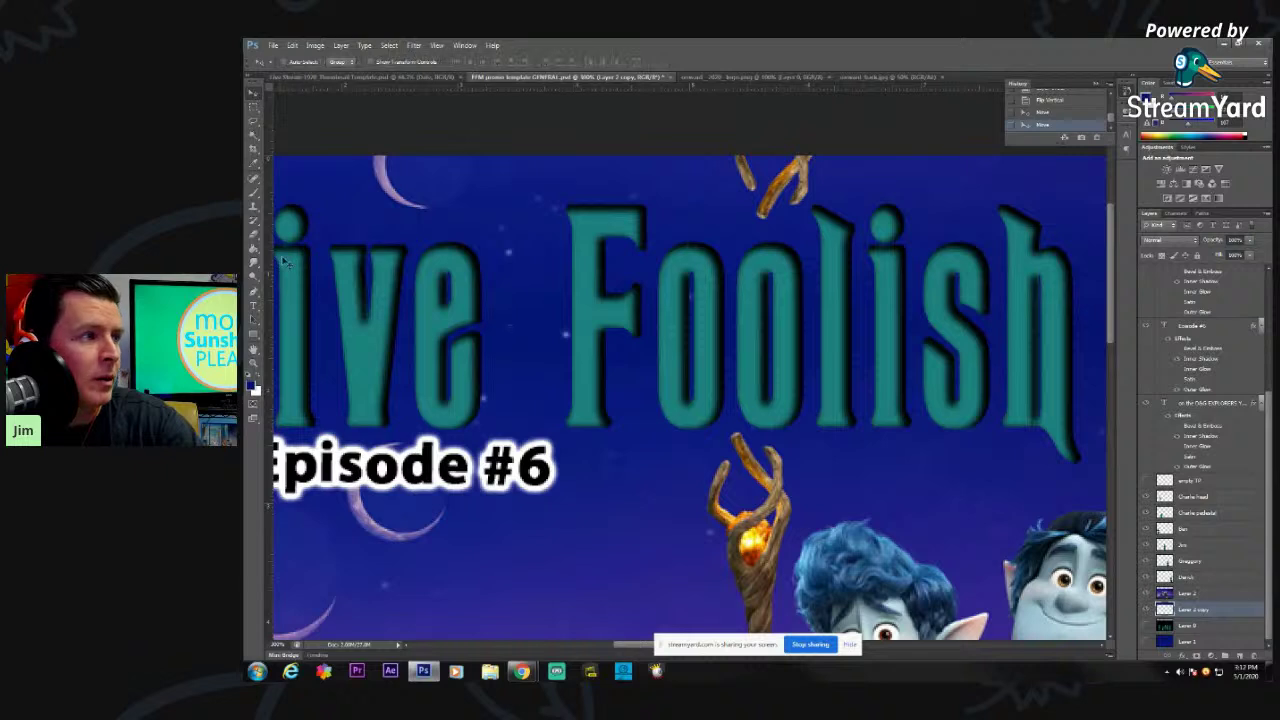
left_click(253, 348)
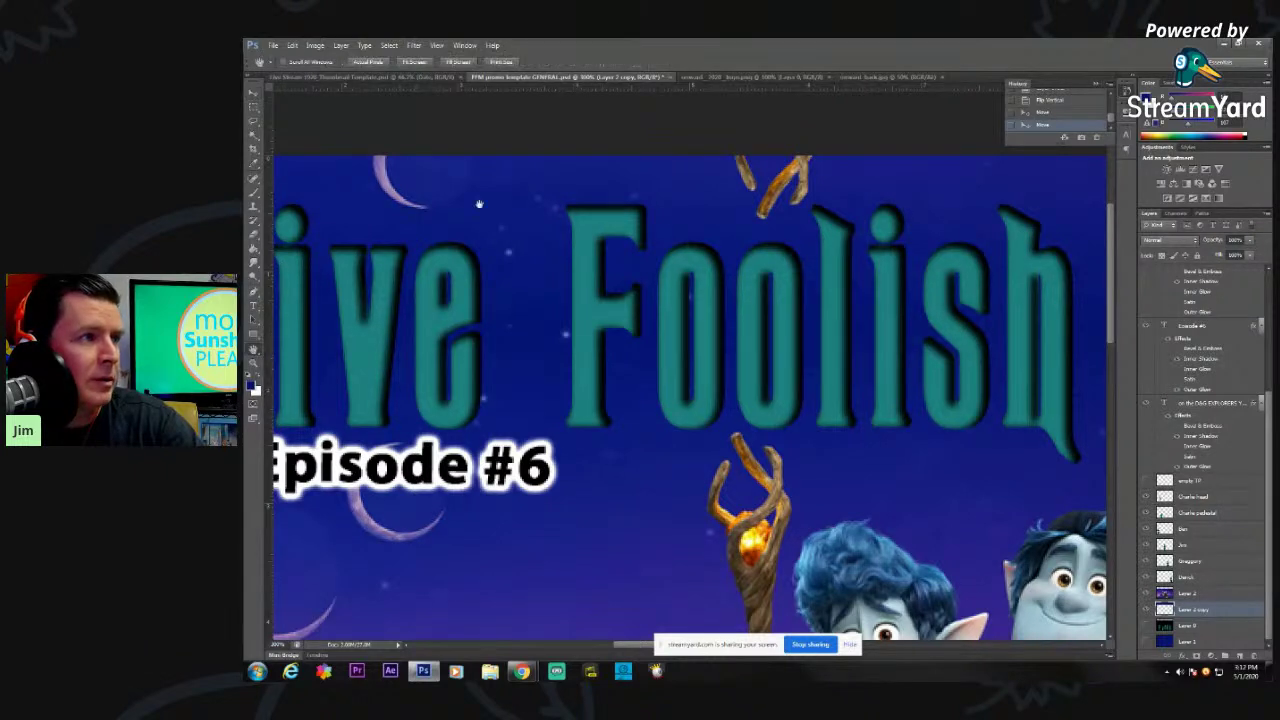
left_click_drag(489, 204, 595, 289)
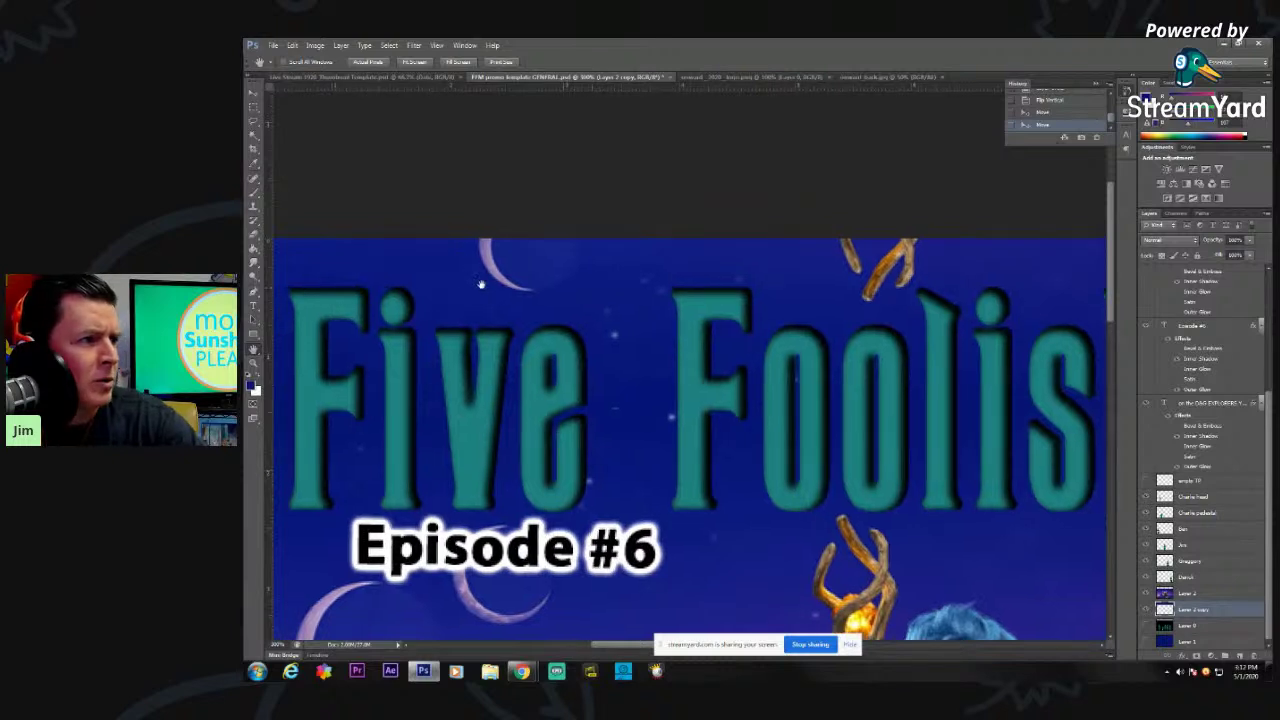
left_click(254, 210)
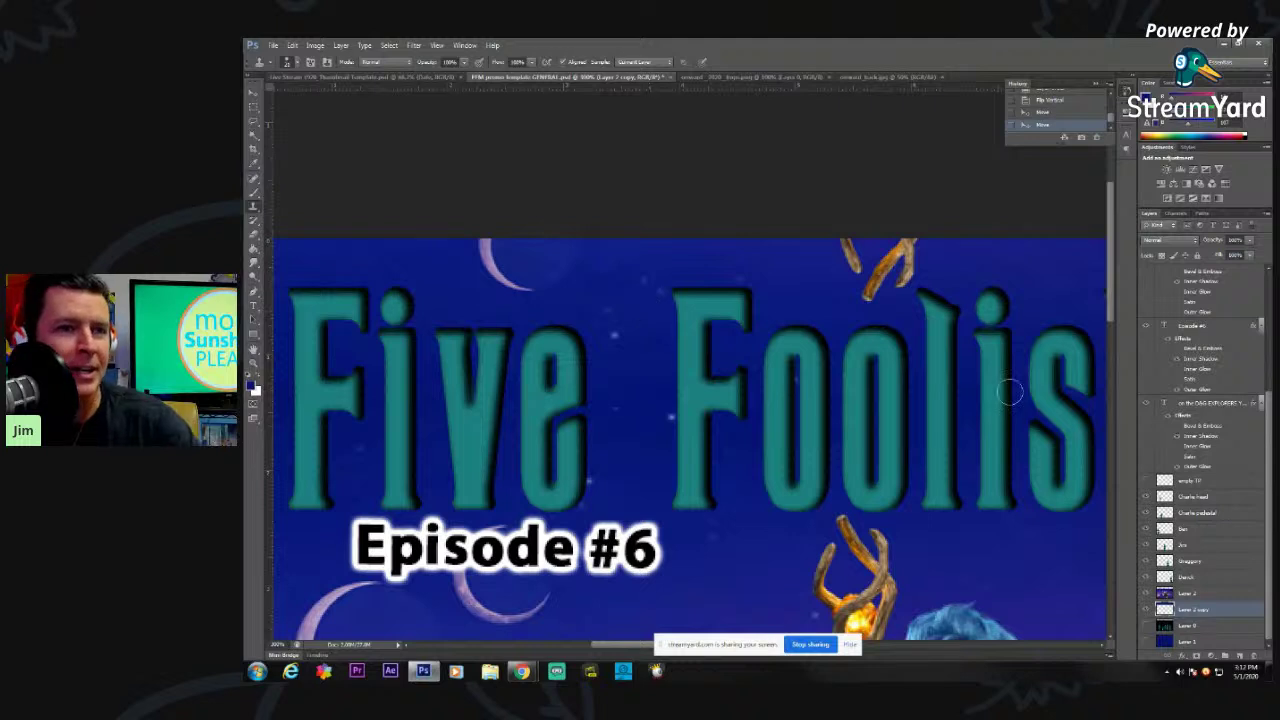
scroll(1168, 390, "up", 3)
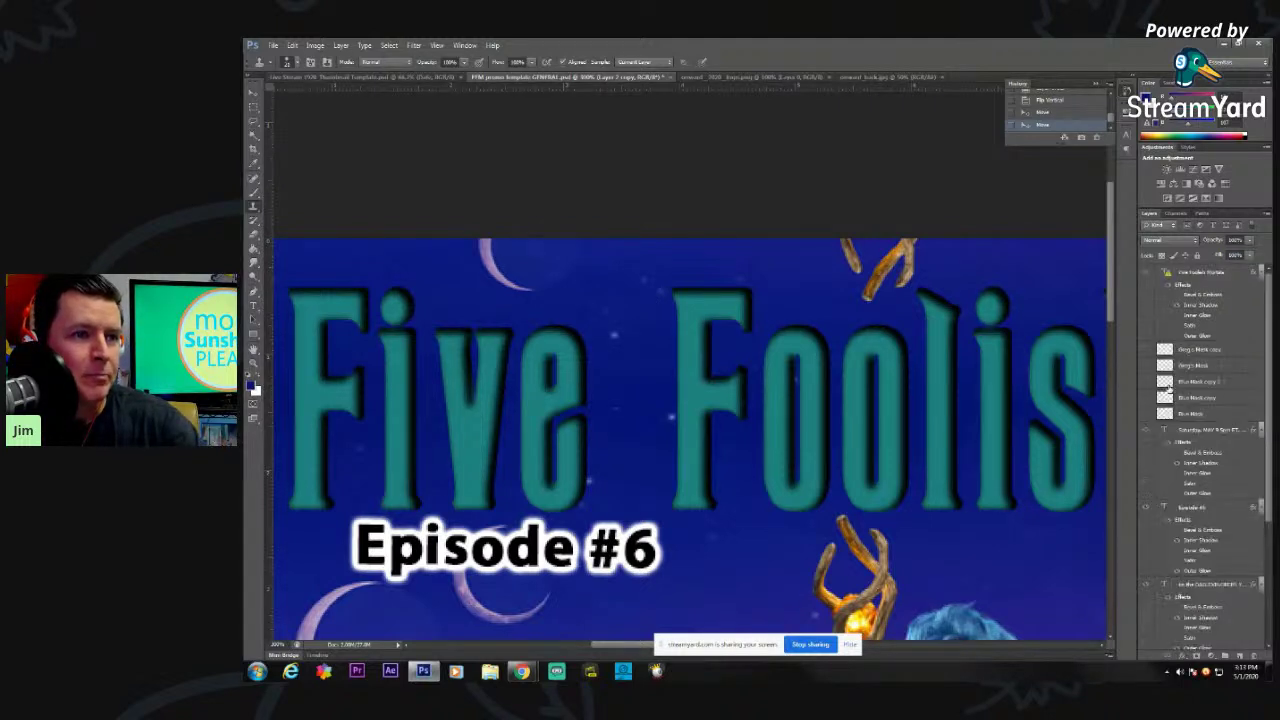
left_click(1146, 273)
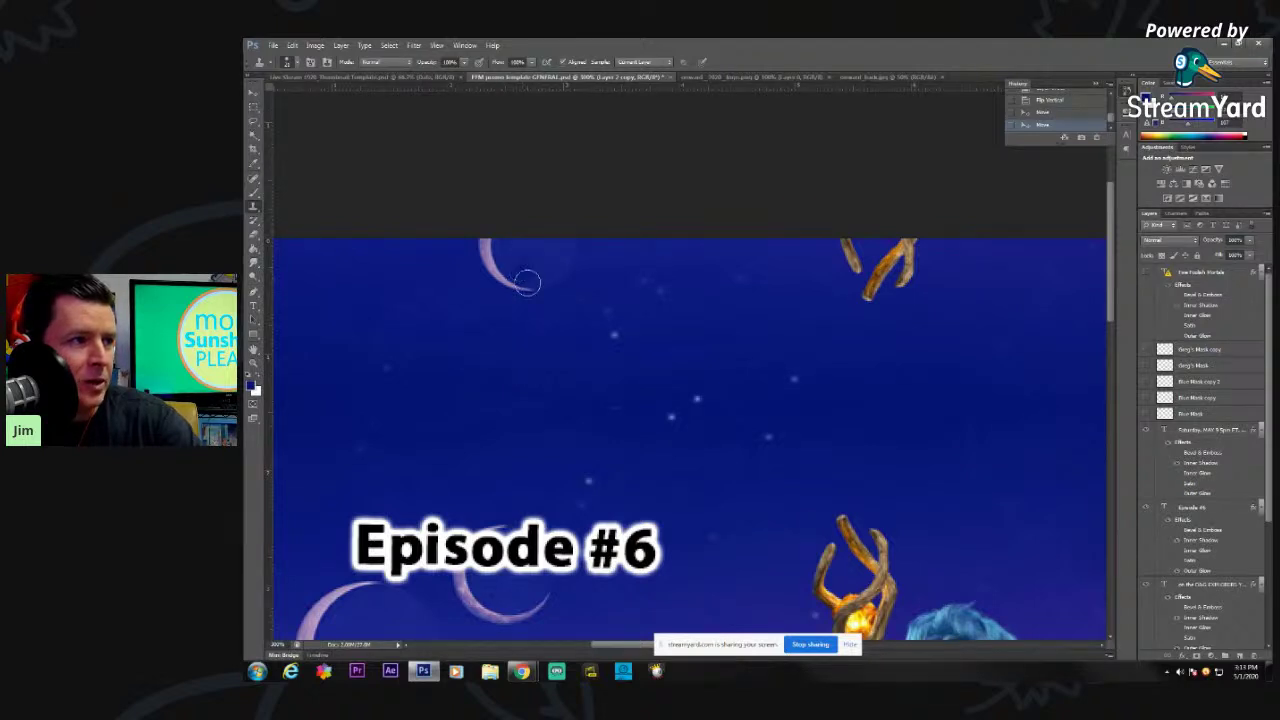
- Clone sky over the mirrored crescent moon at the artwork's upper edge and check the area with the title briefly shown
left_click_drag(486, 265, 524, 275)
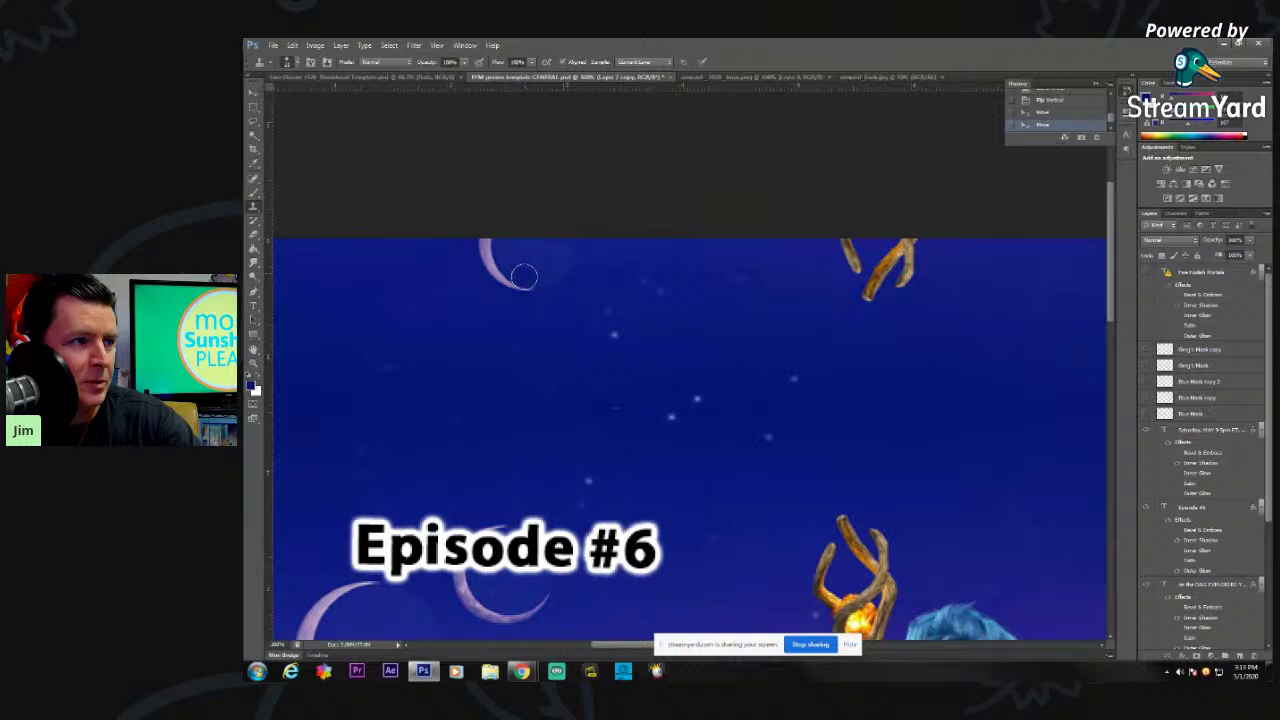
mouse_move(524, 271)
left_mouse_down()
mouse_move(482, 252)
mouse_move(497, 274)
left_mouse_up()
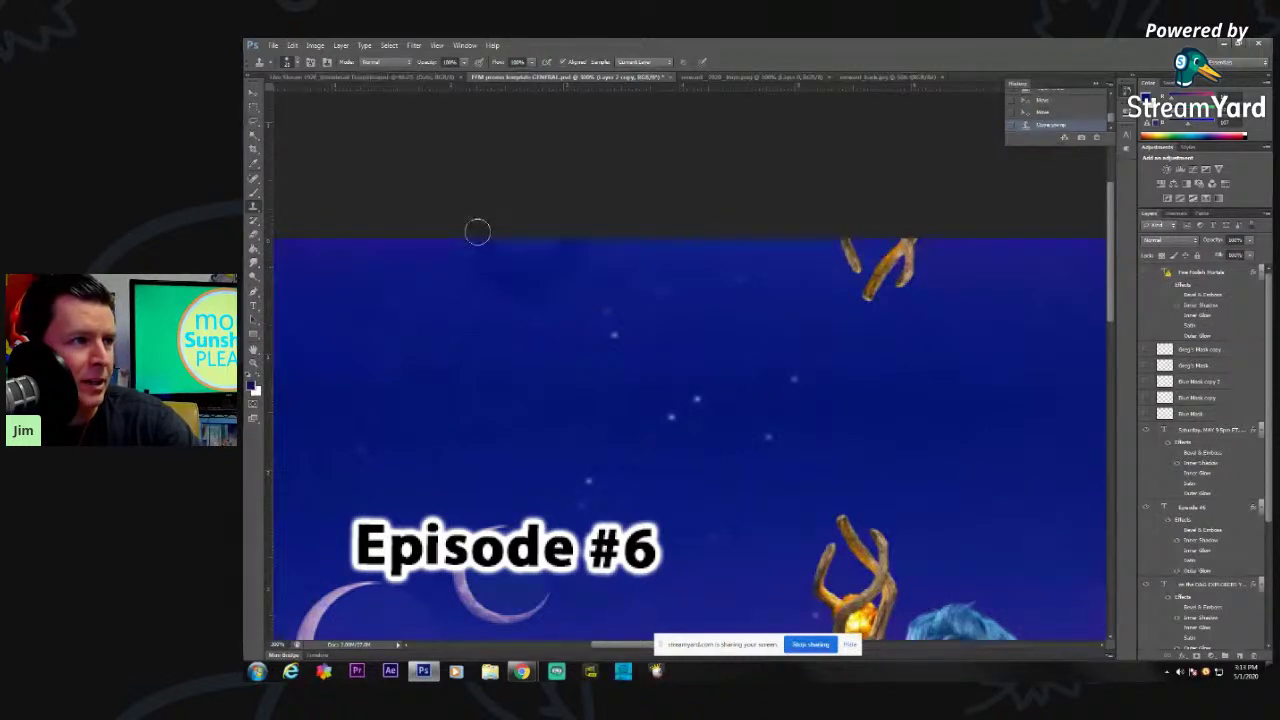
left_click_drag(477, 229, 430, 259)
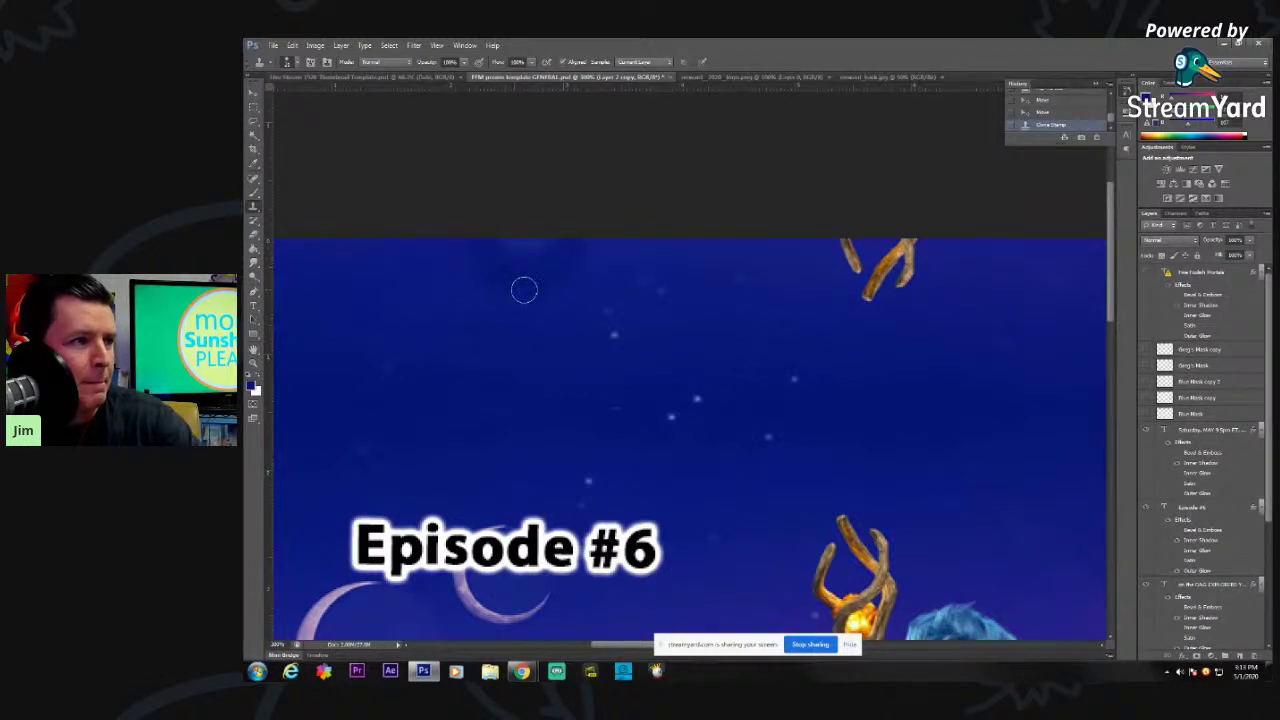
left_click(556, 278)
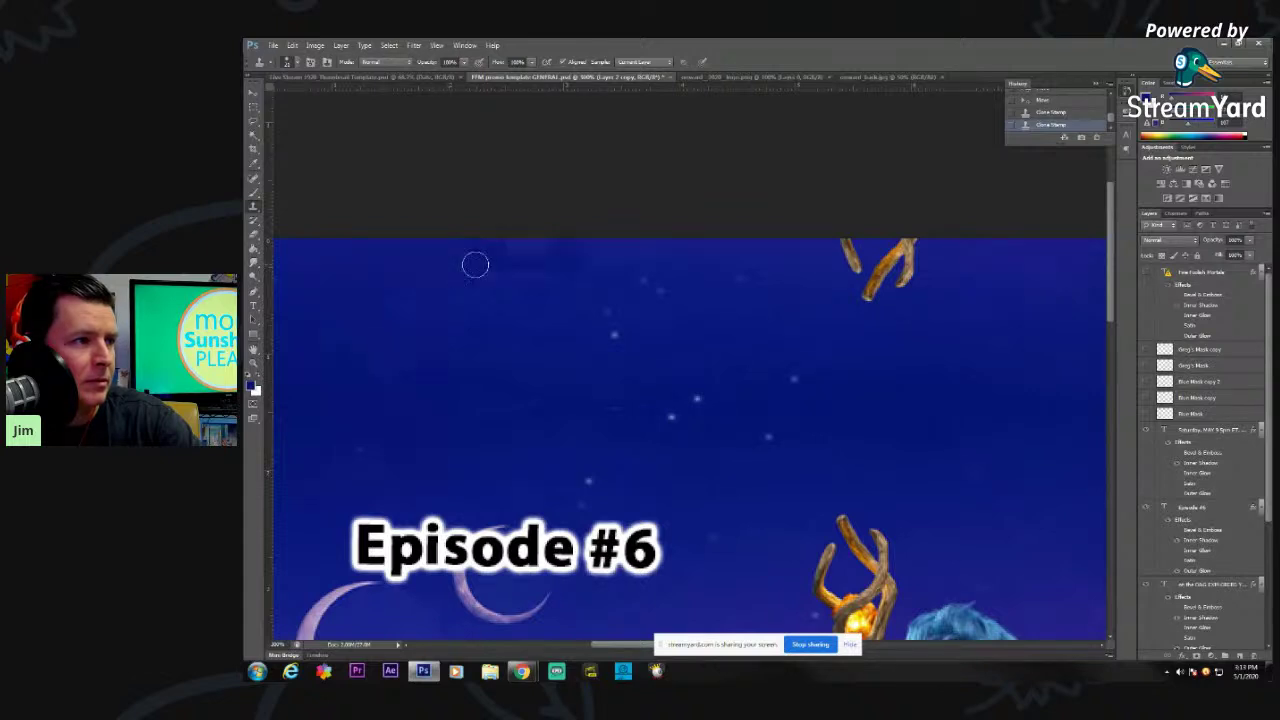
left_click(600, 267)
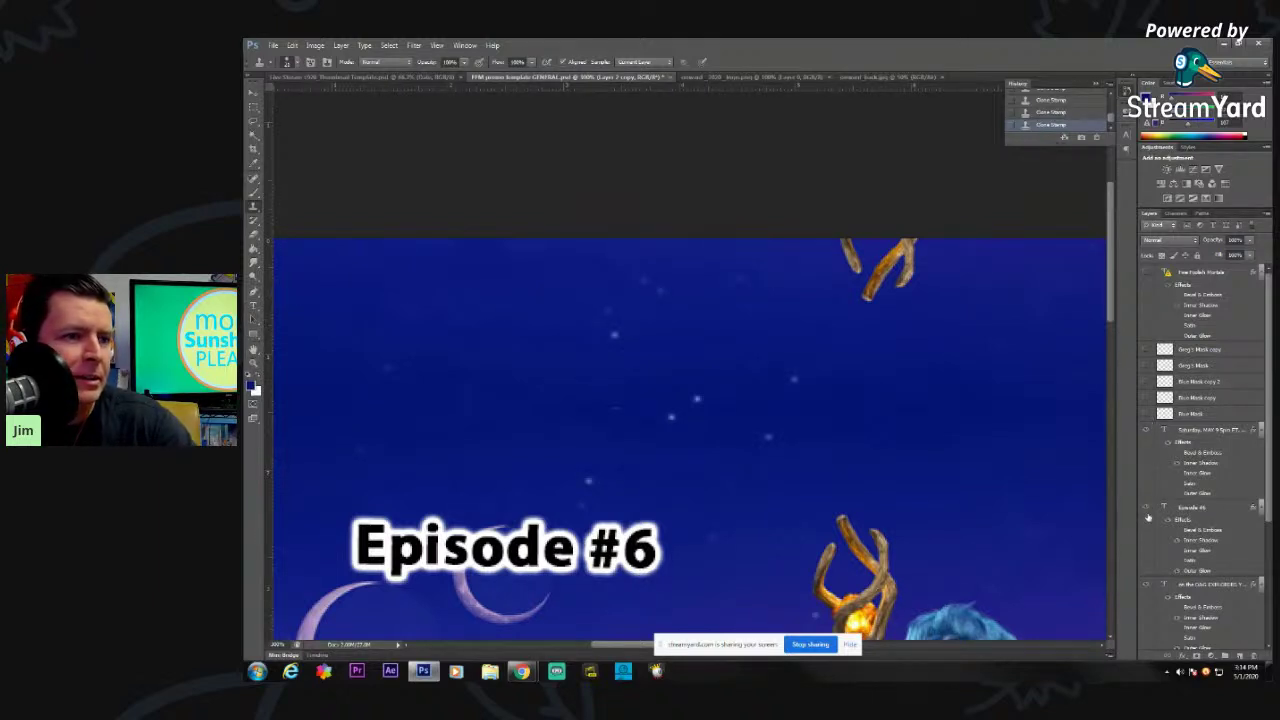
left_click(1146, 274)
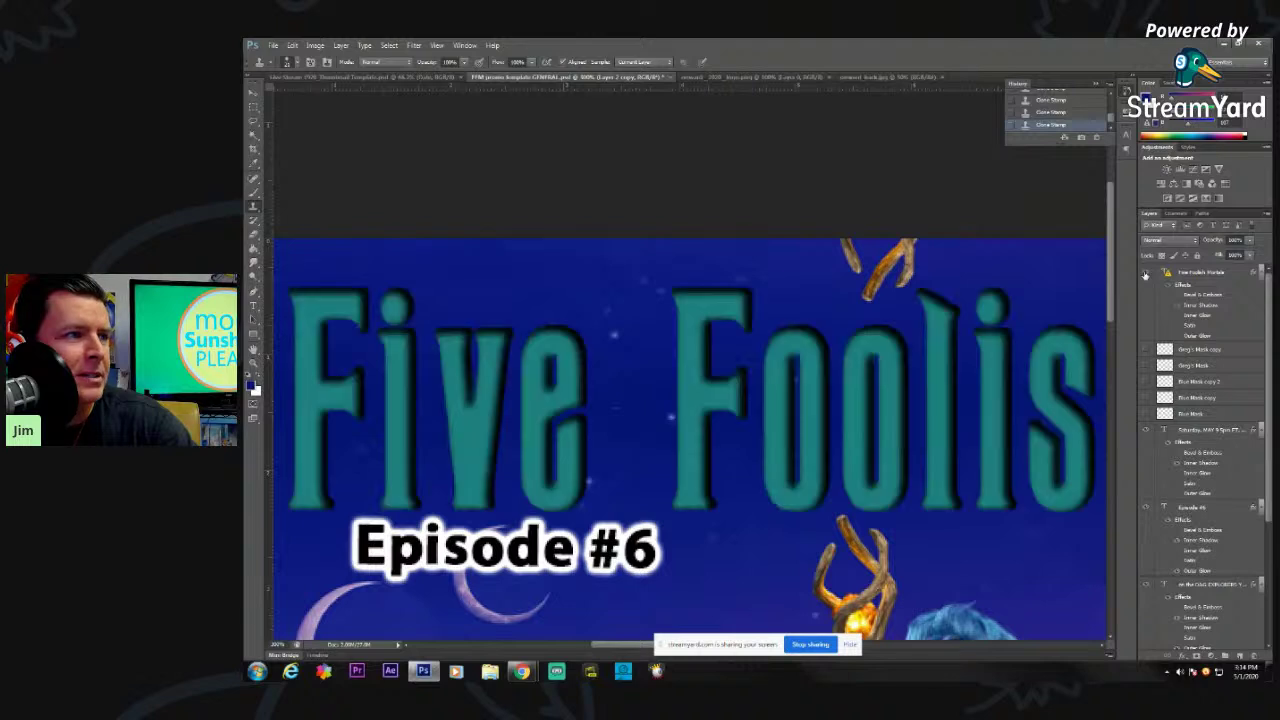
left_click(1146, 274)
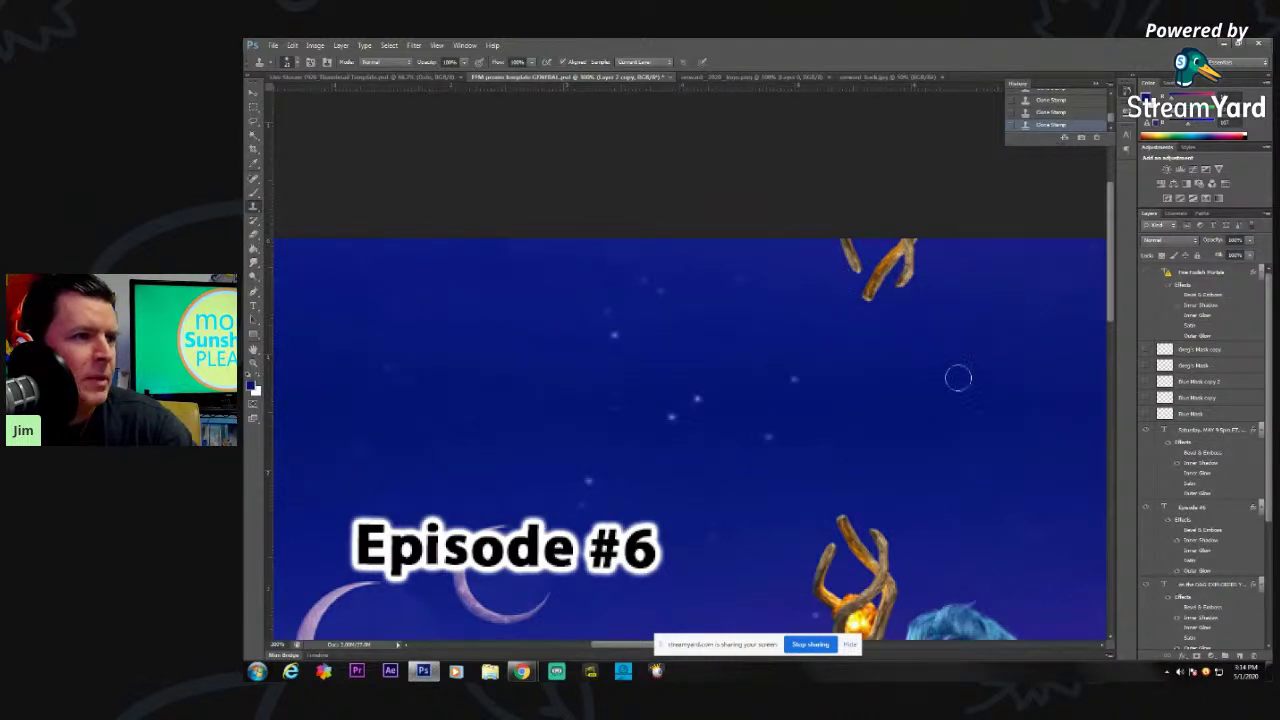
- Clone neighbouring sky over the mirrored staff tip at the artwork's upper edge
left_click(941, 254, "alt")
mouse_move(920, 257)
left_mouse_down()
mouse_move(909, 251)
mouse_move(896, 284)
mouse_move(919, 267)
mouse_move(903, 234)
mouse_move(872, 292)
mouse_move(877, 251)
mouse_move(870, 275)
left_mouse_up()
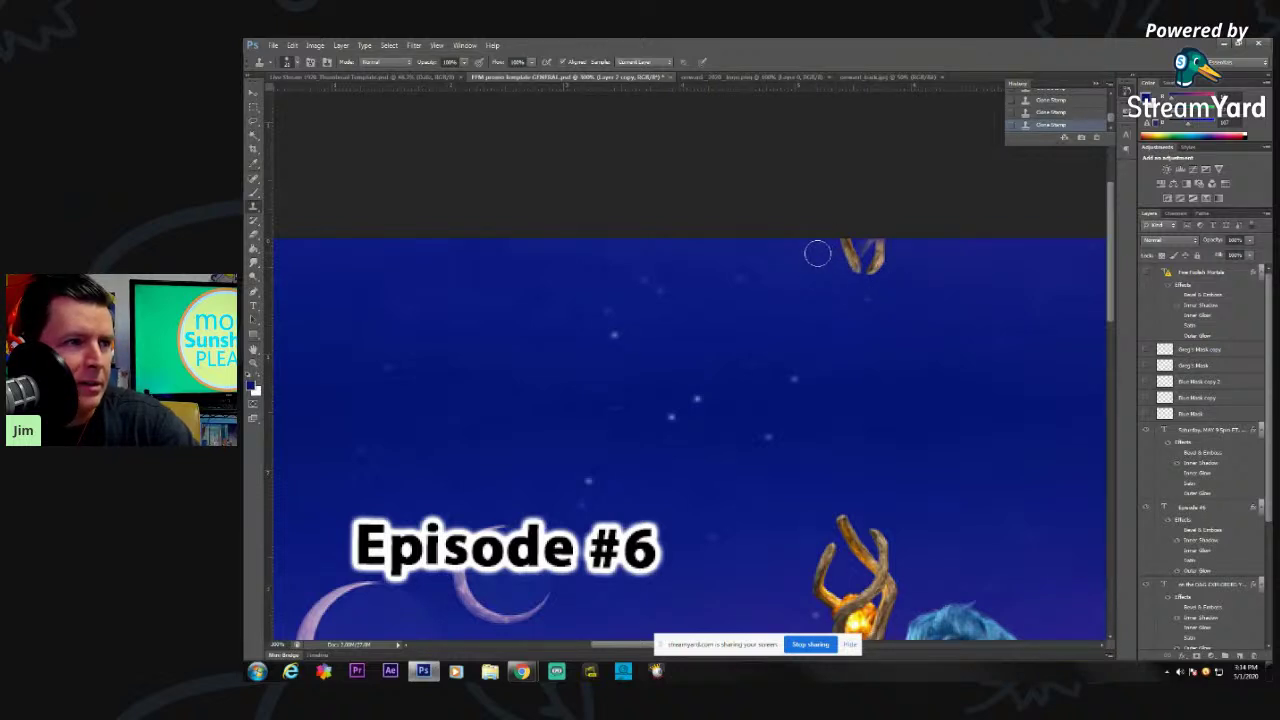
mouse_move(847, 245)
left_mouse_down()
mouse_move(863, 254)
mouse_move(853, 262)
left_mouse_up()
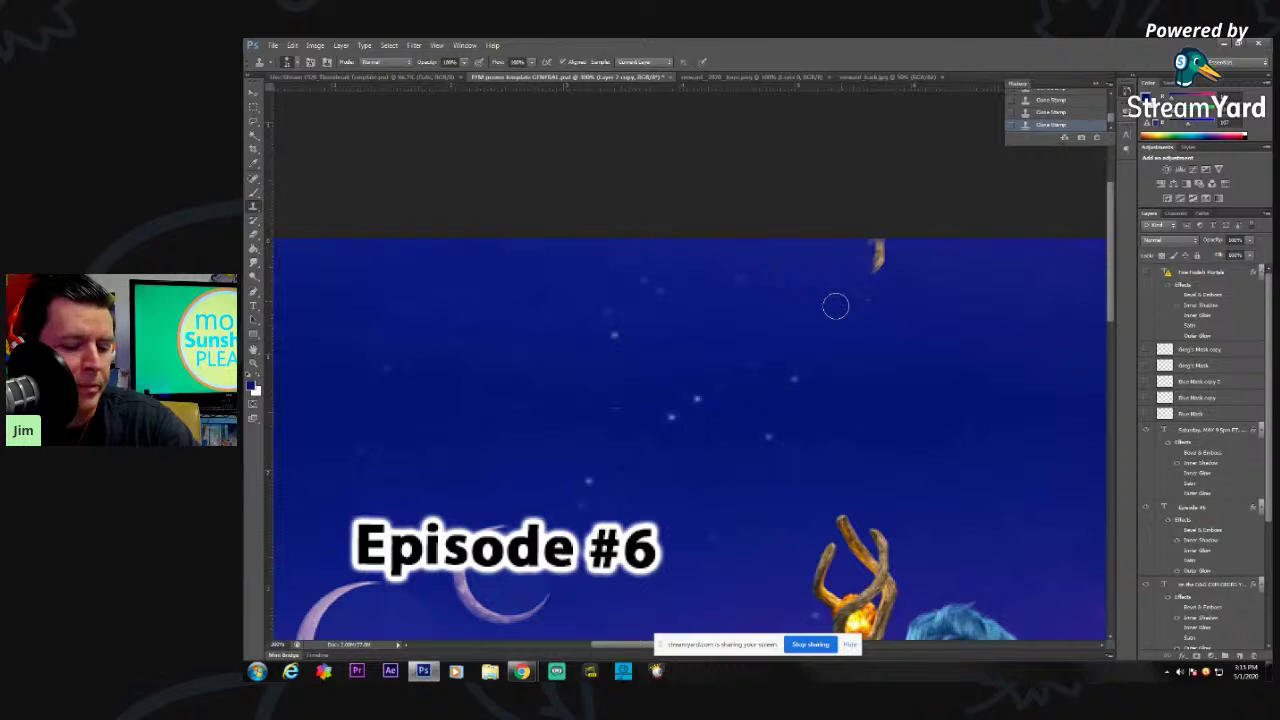
left_click(902, 274, "alt")
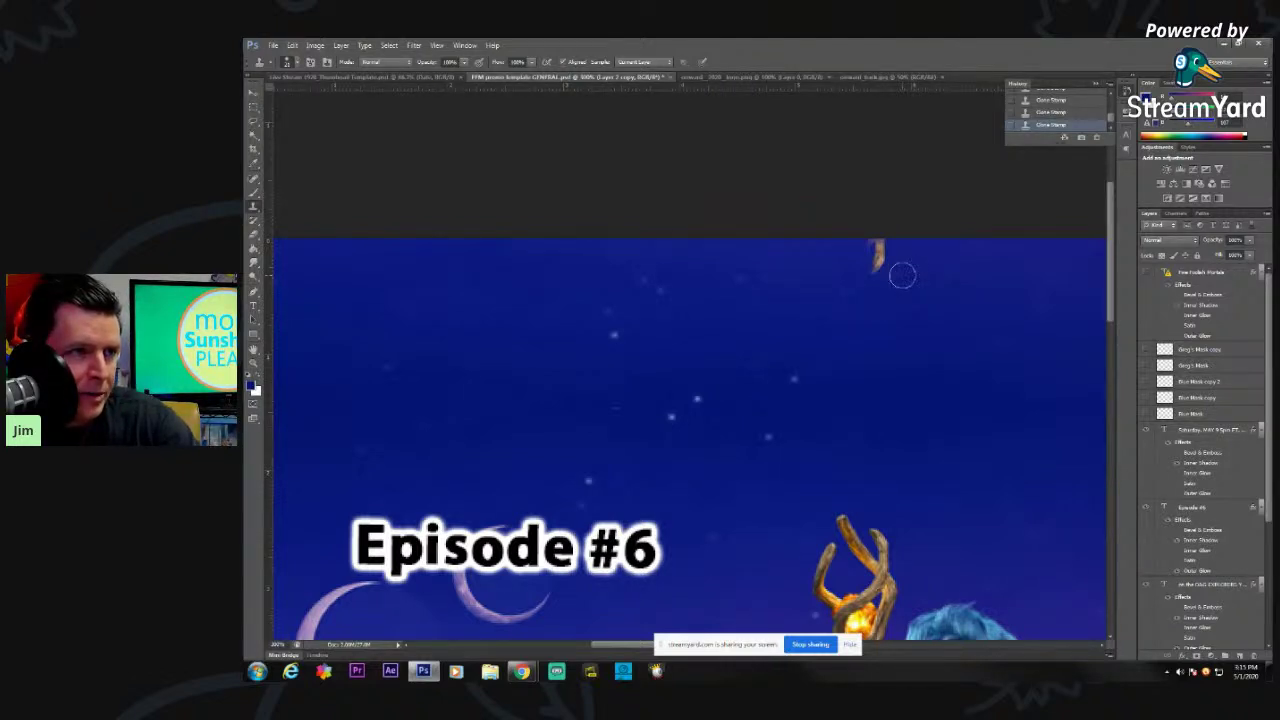
left_click_drag(880, 271, 872, 240)
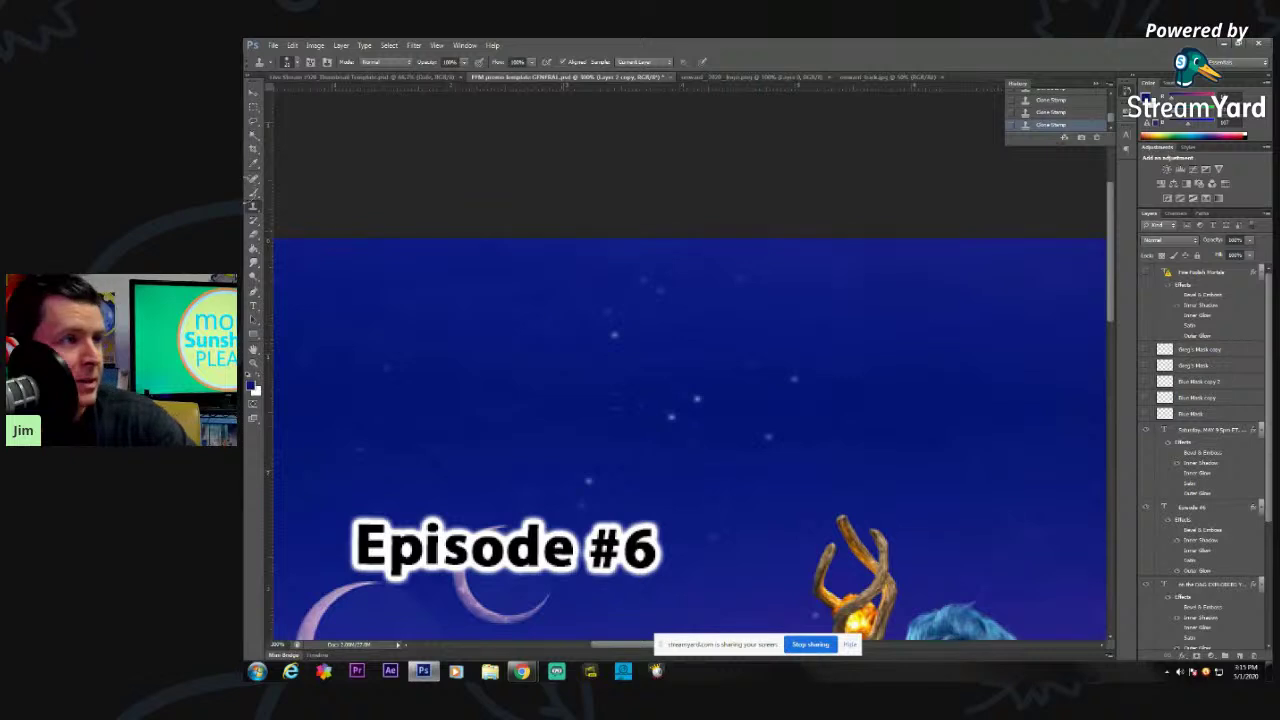
- Smudge the cloned patches in the upper sky to blend them, enlarging the brush for the broader strokes
left_click(253, 264)
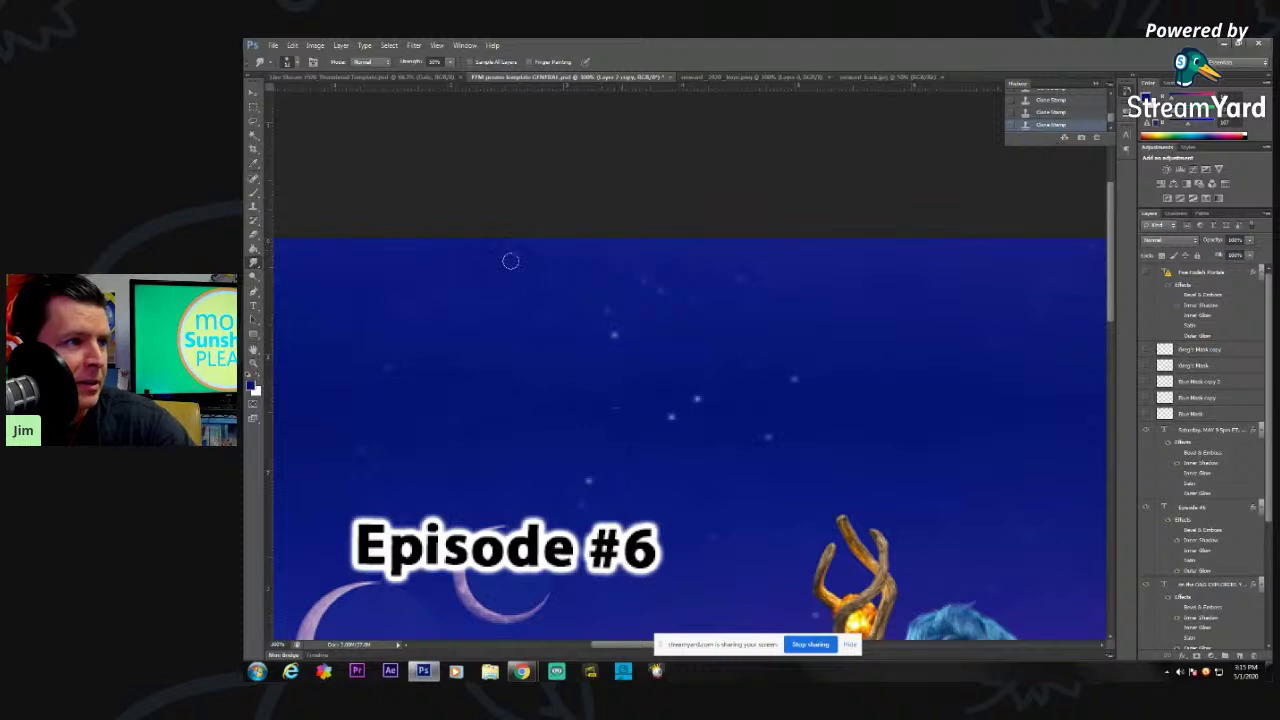
mouse_move(556, 259)
left_mouse_down()
mouse_move(500, 274)
mouse_move(583, 274)
mouse_move(594, 260)
mouse_move(558, 262)
left_mouse_up()
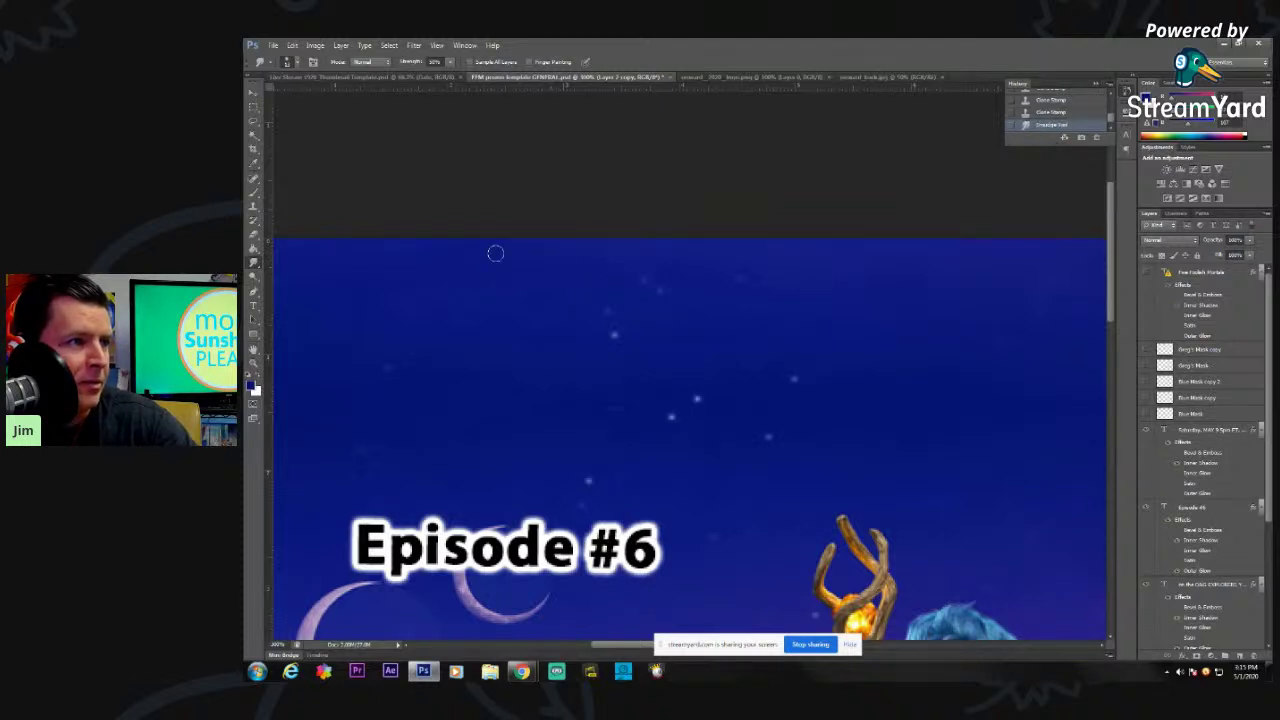
left_click_drag(474, 263, 531, 263)
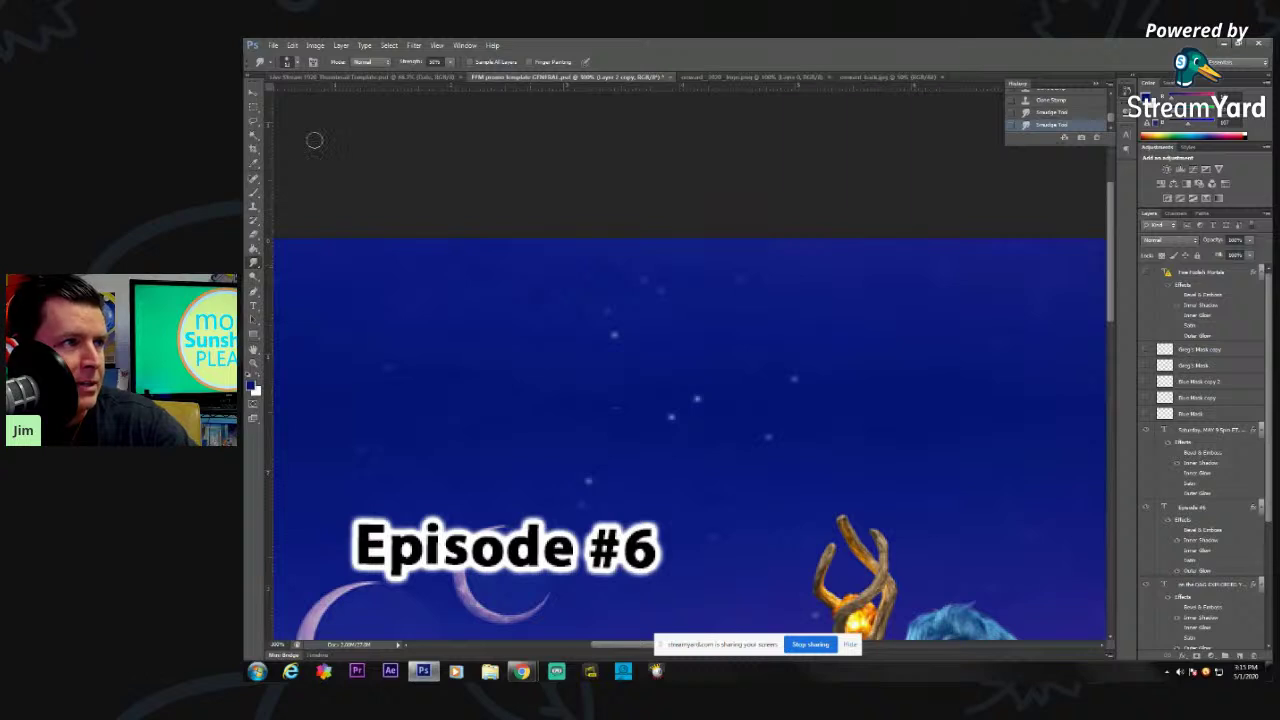
left_click(297, 64)
left_click_drag(284, 98, 306, 99)
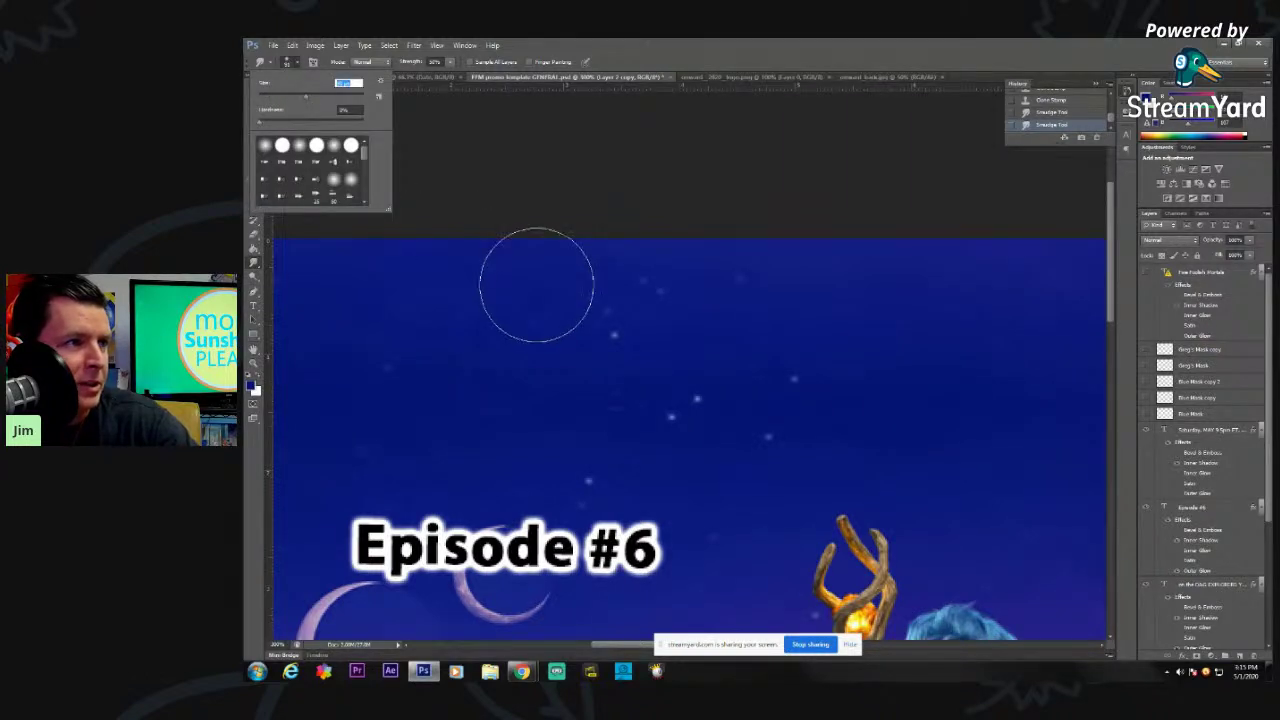
left_click(466, 275)
mouse_move(479, 273)
left_mouse_down()
mouse_move(541, 270)
mouse_move(518, 297)
left_mouse_up()
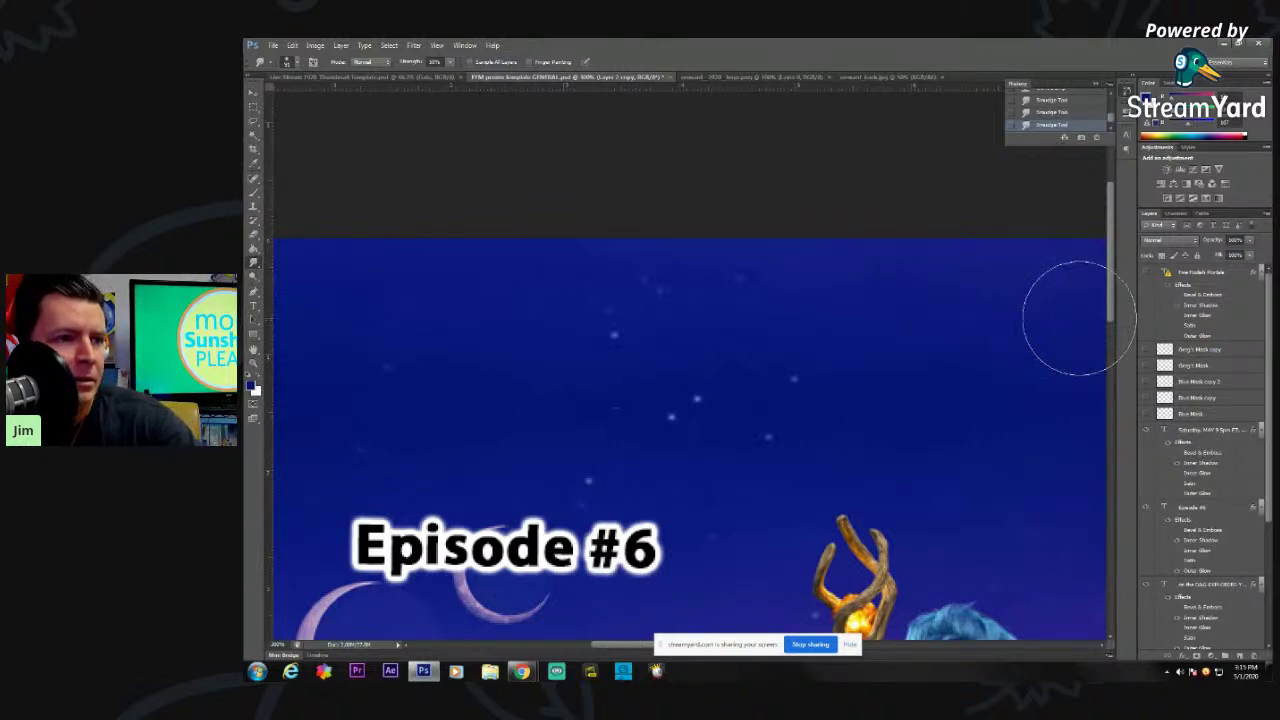
- Show the Five Foolish Mortals title layer again and view the whole promo
left_click(1147, 273)
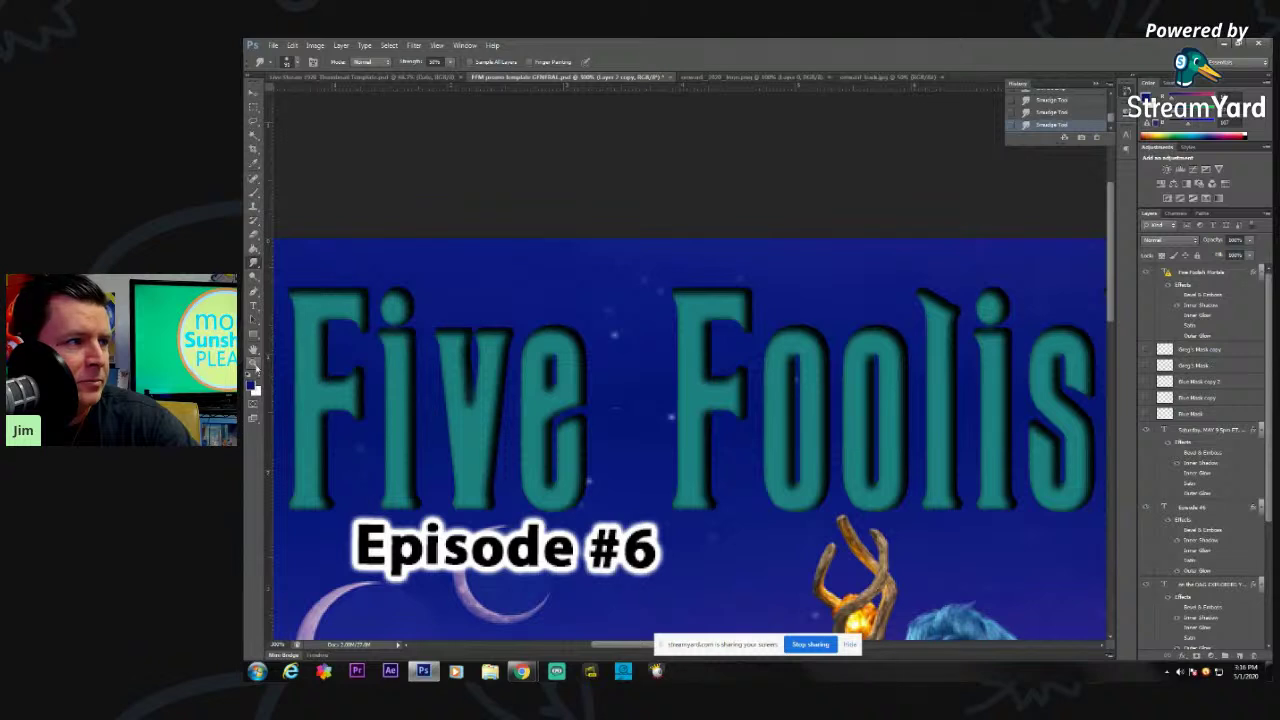
key("ctrl+1")
left_click(254, 363)
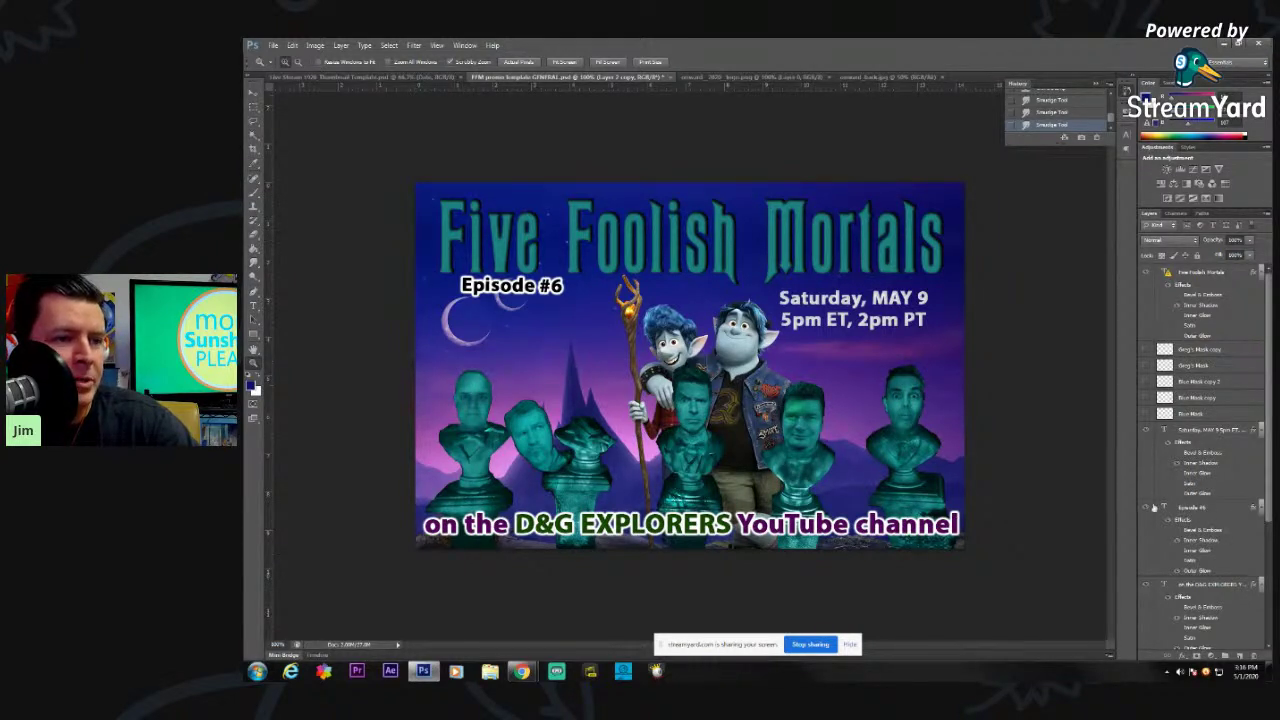
- Move the Episode #6 text down beside the crescent moons, clear of the title
left_click(1210, 509)
left_click(253, 93)
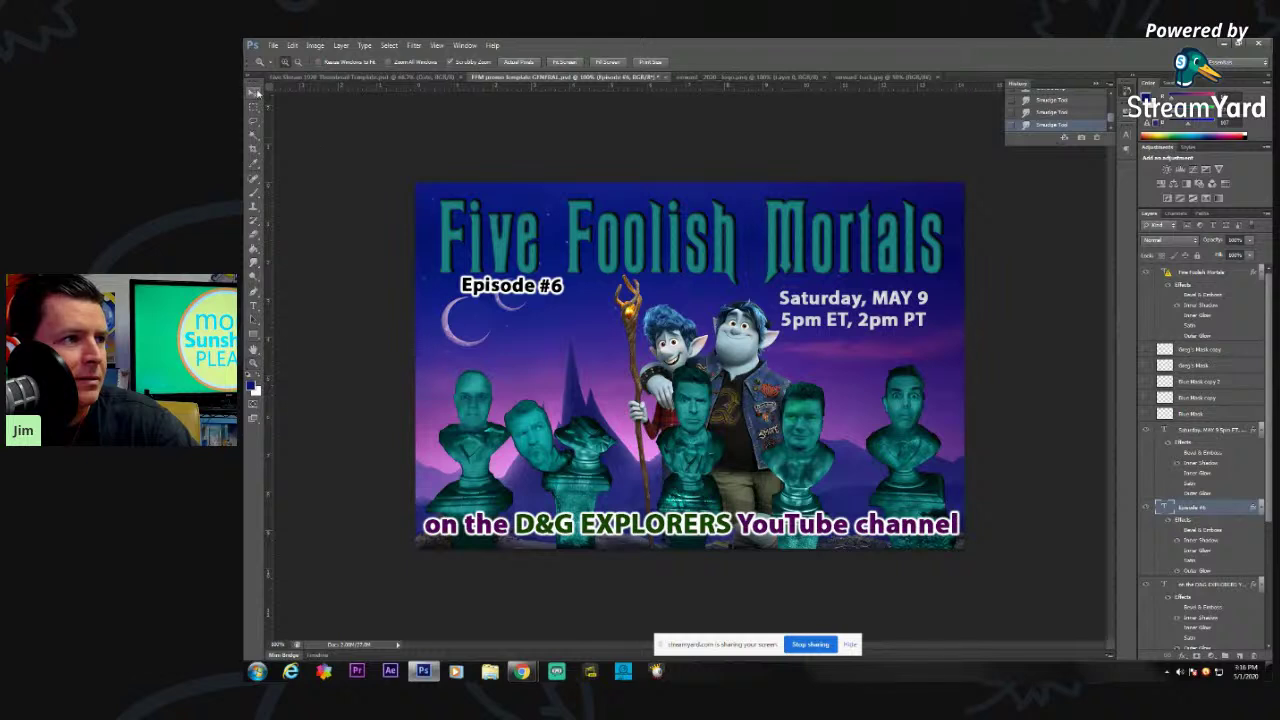
left_click_drag(512, 288, 560, 330)
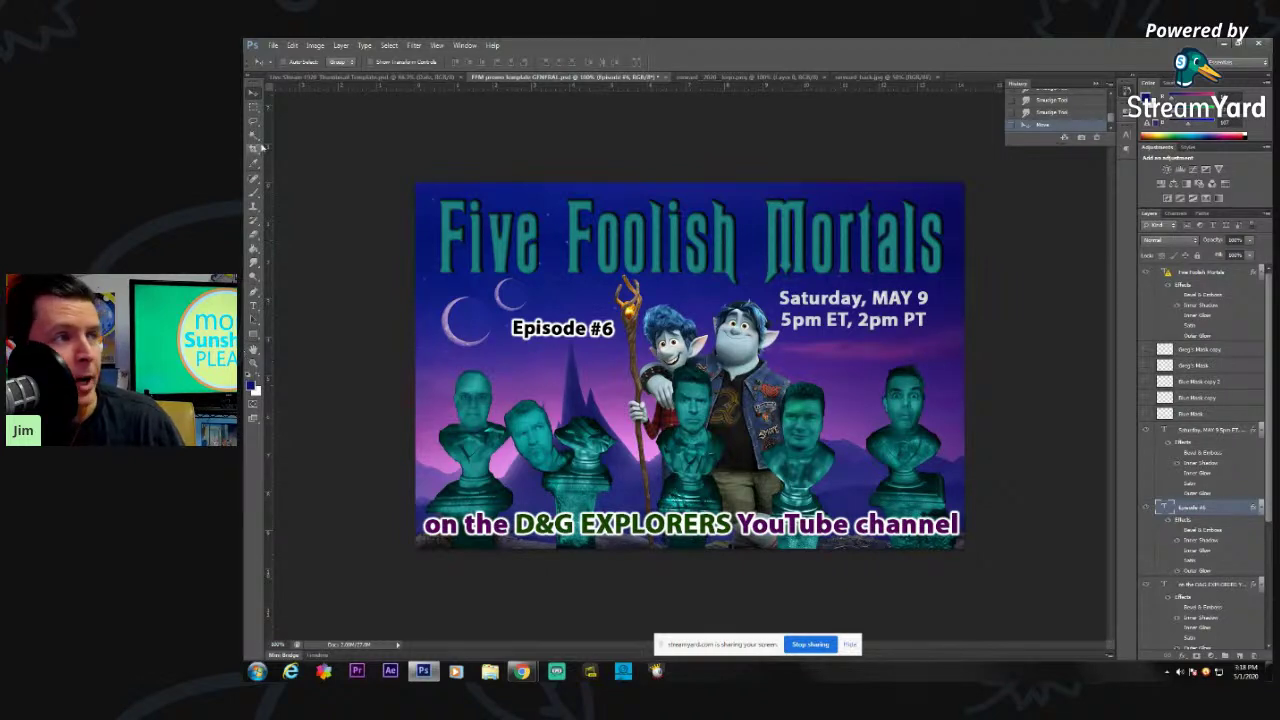
- Replace D&G EXPLORERS with "More Sunshine Please" in the YouTube channel text line along the promo's lower edge
left_click(254, 305)
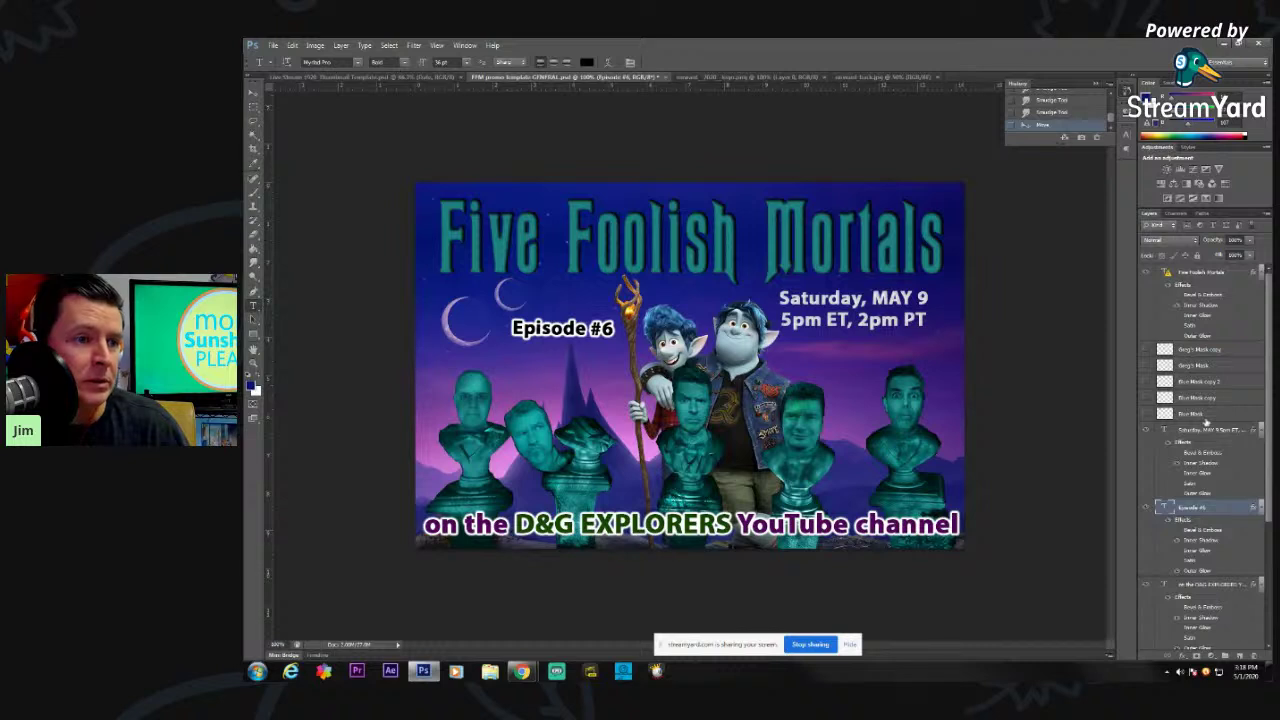
left_click(1204, 585)
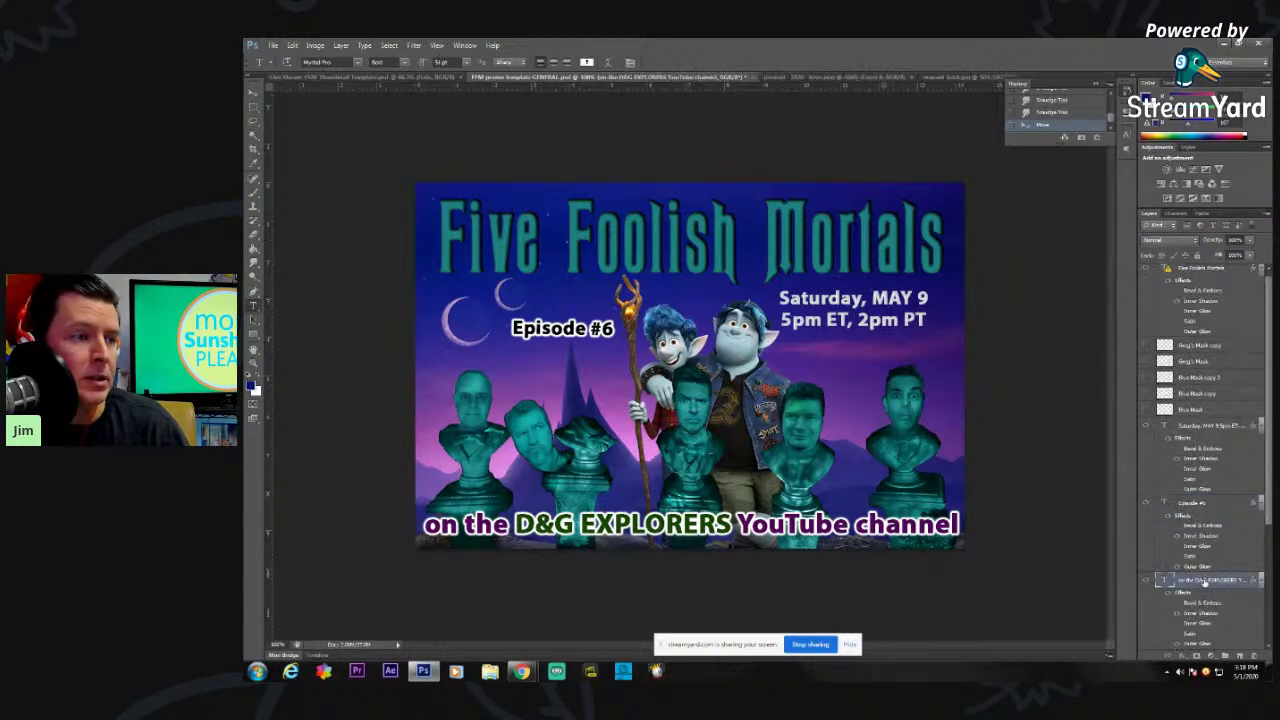
left_click(726, 520)
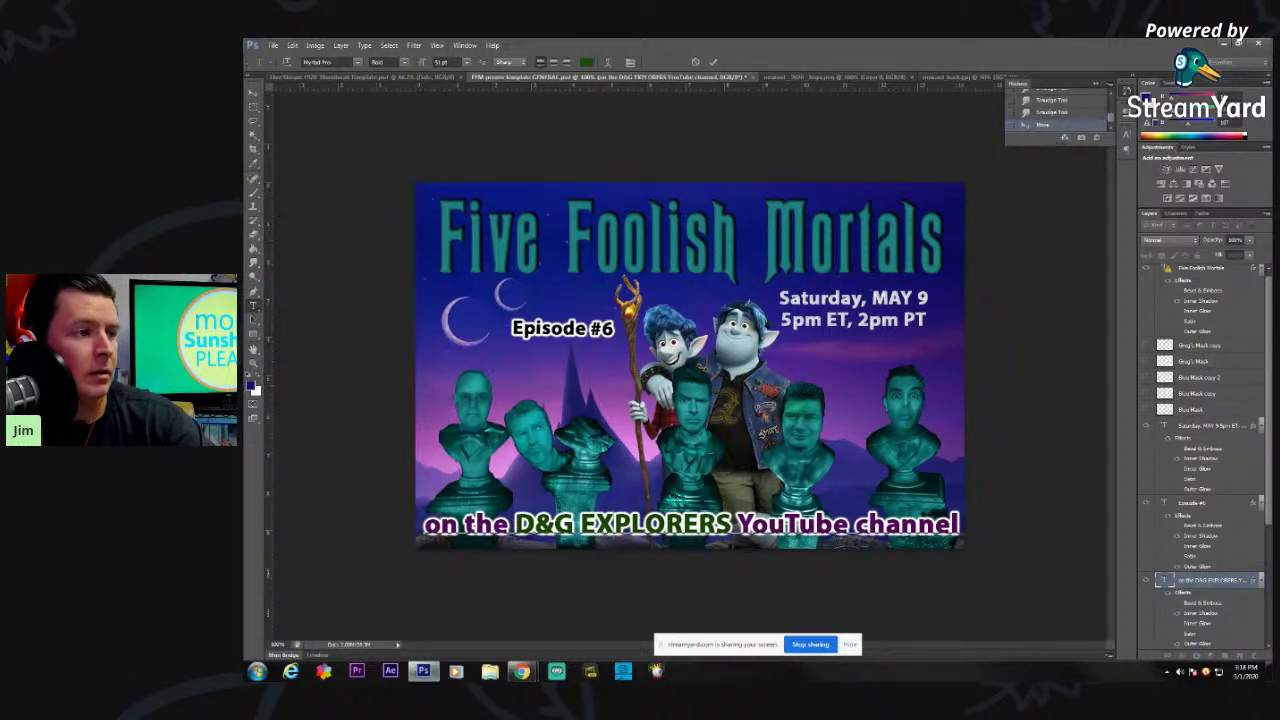
key("BackSpace")
key("BackSpace")
key("BackSpace")
key("BackSpace")
key("BackSpace")
key("BackSpace")
key("BackSpace")
key("BackSpace")
key("BackSpace")
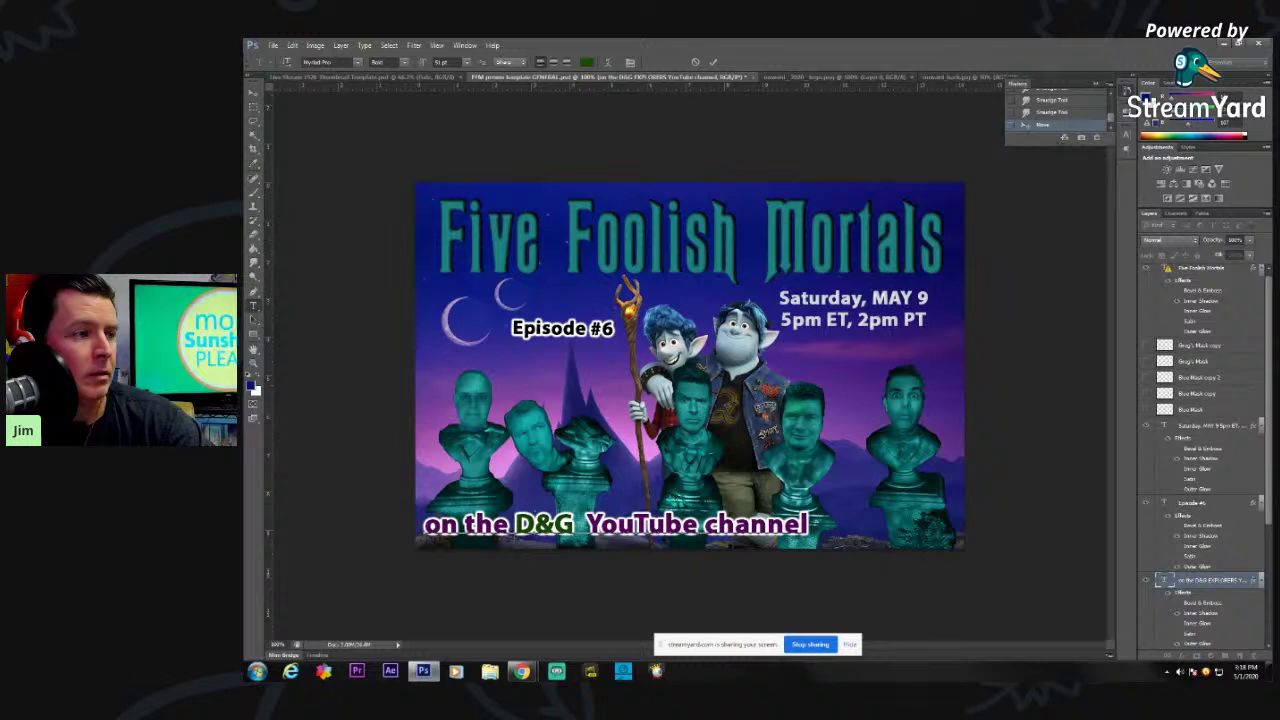
key("BackSpace")
key("BackSpace")
key("BackSpace")
key("BackSpace")
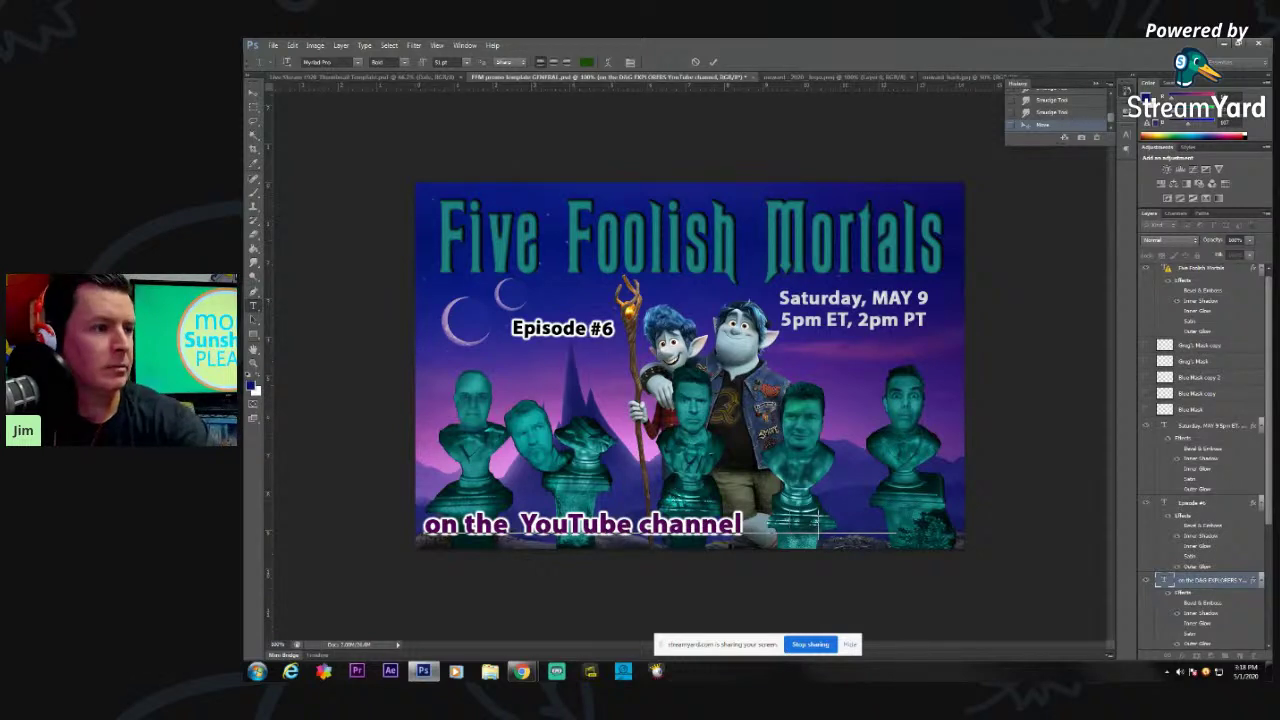
type("More Sunshine Pplease")
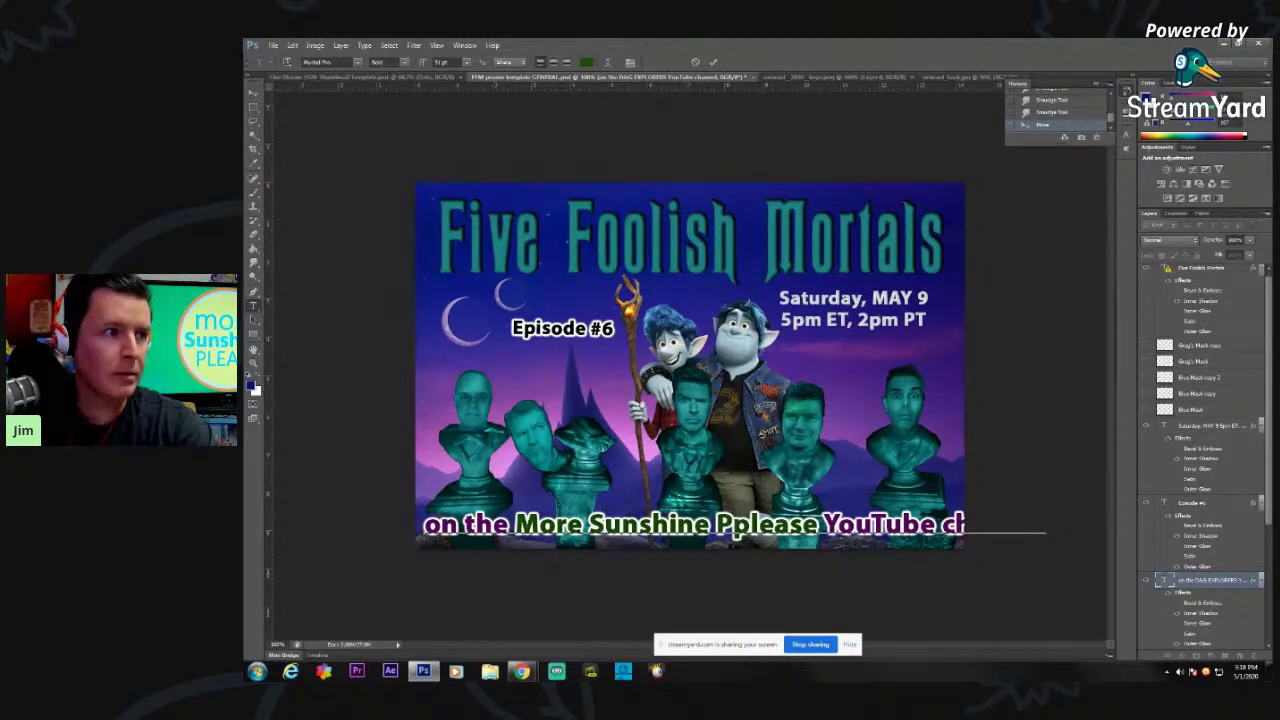
key("Delete")
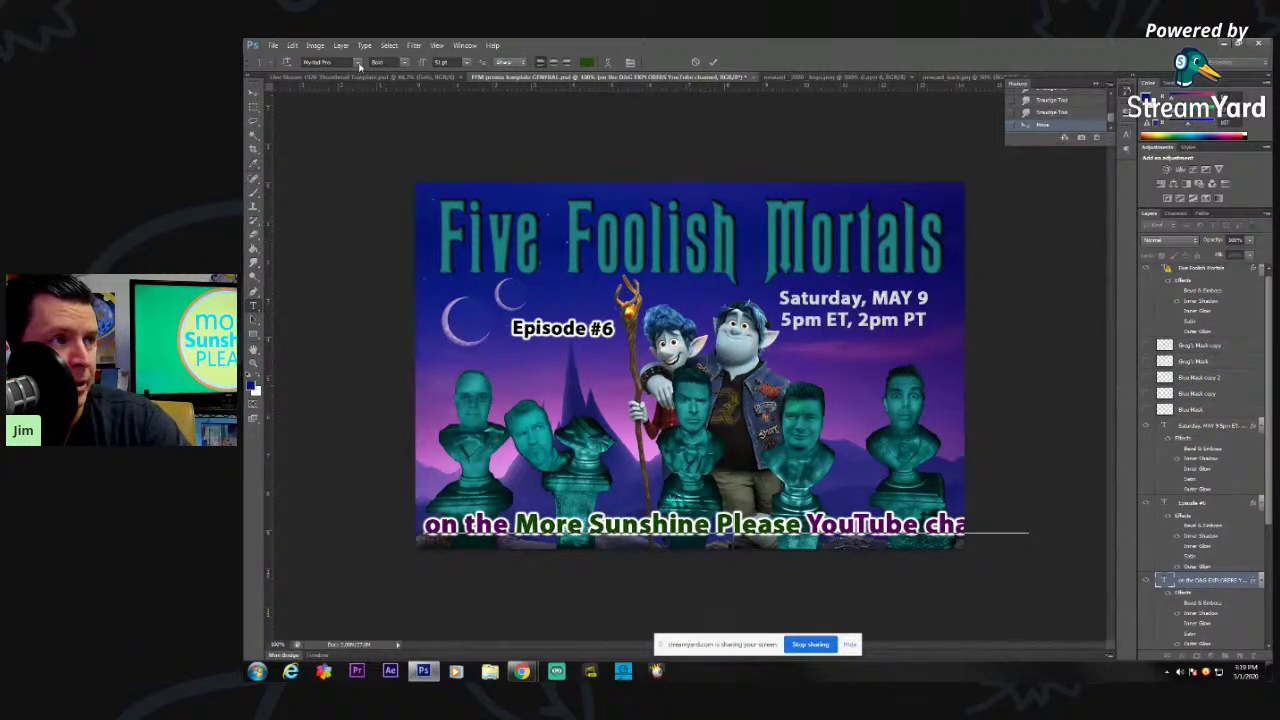
left_click(358, 63)
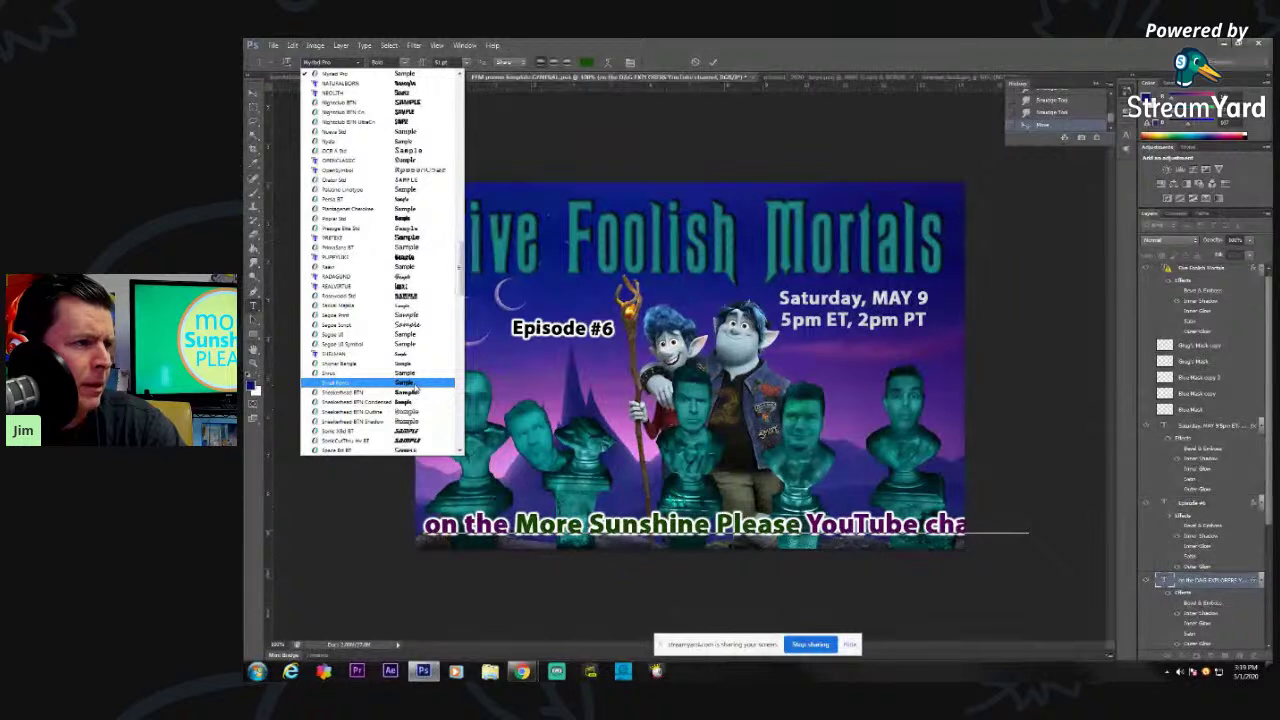
scroll(405, 386, "down", 3)
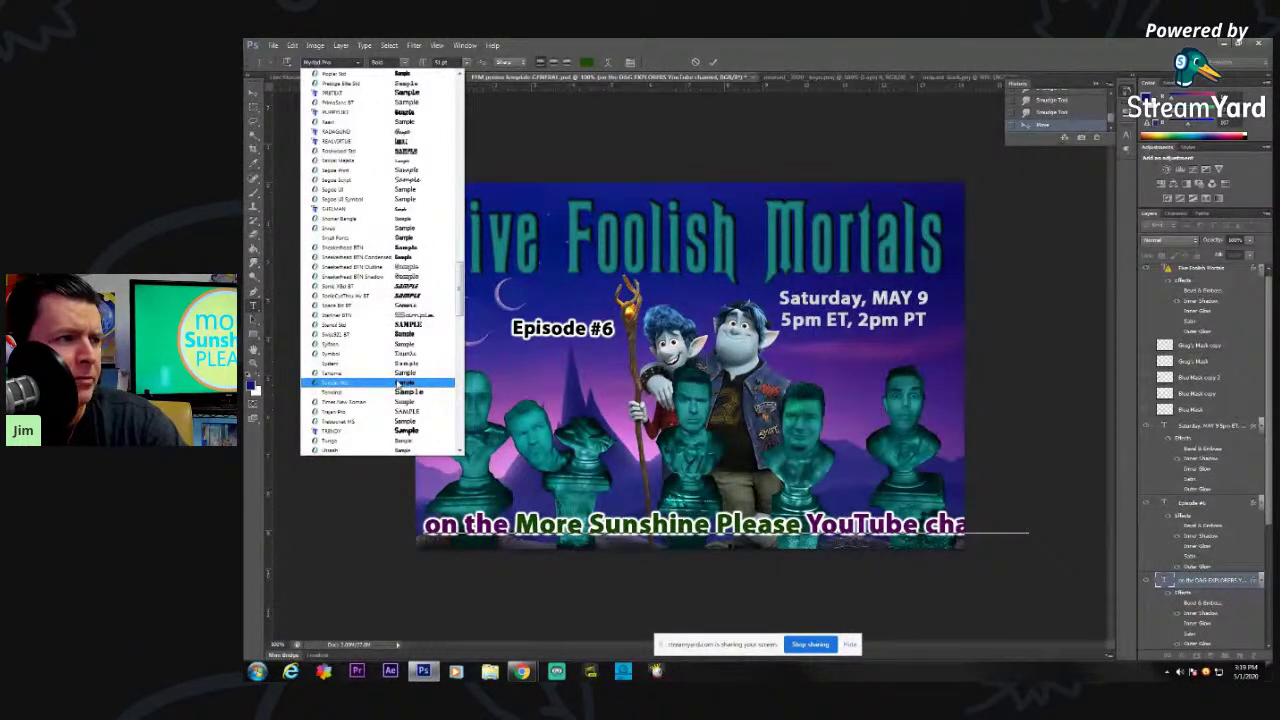
scroll(410, 395, "down", 2)
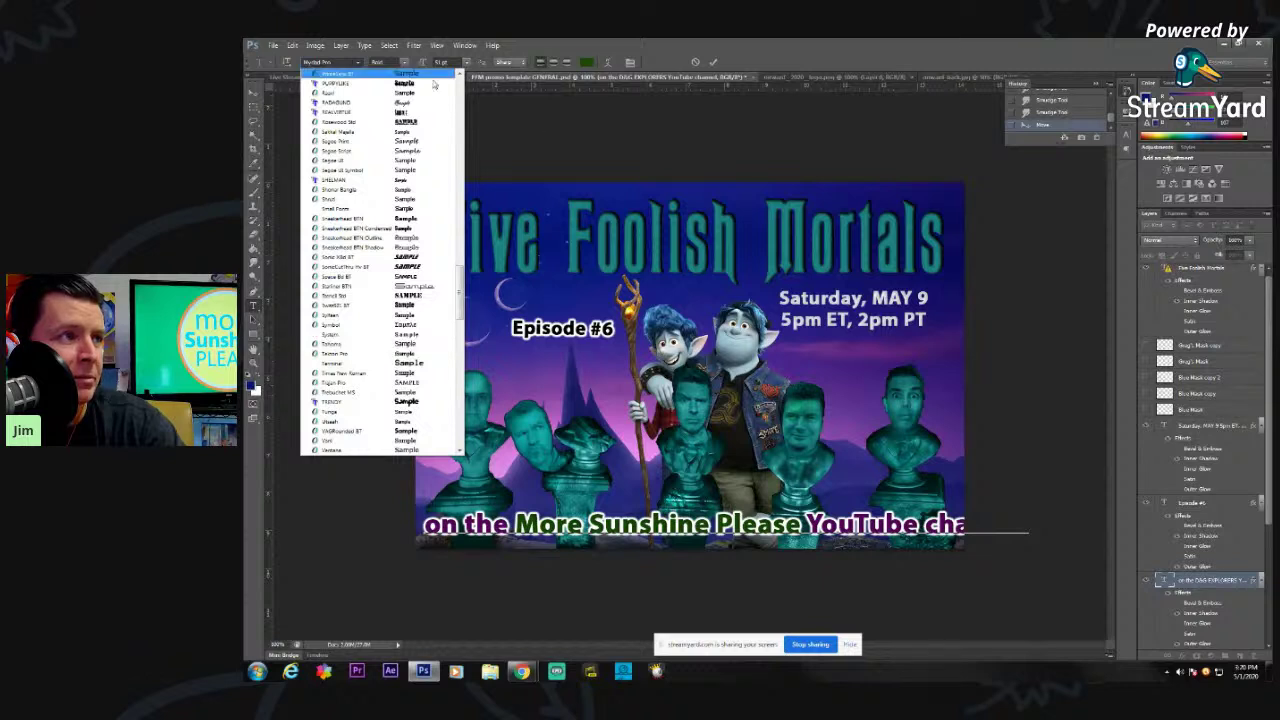
left_click(360, 64)
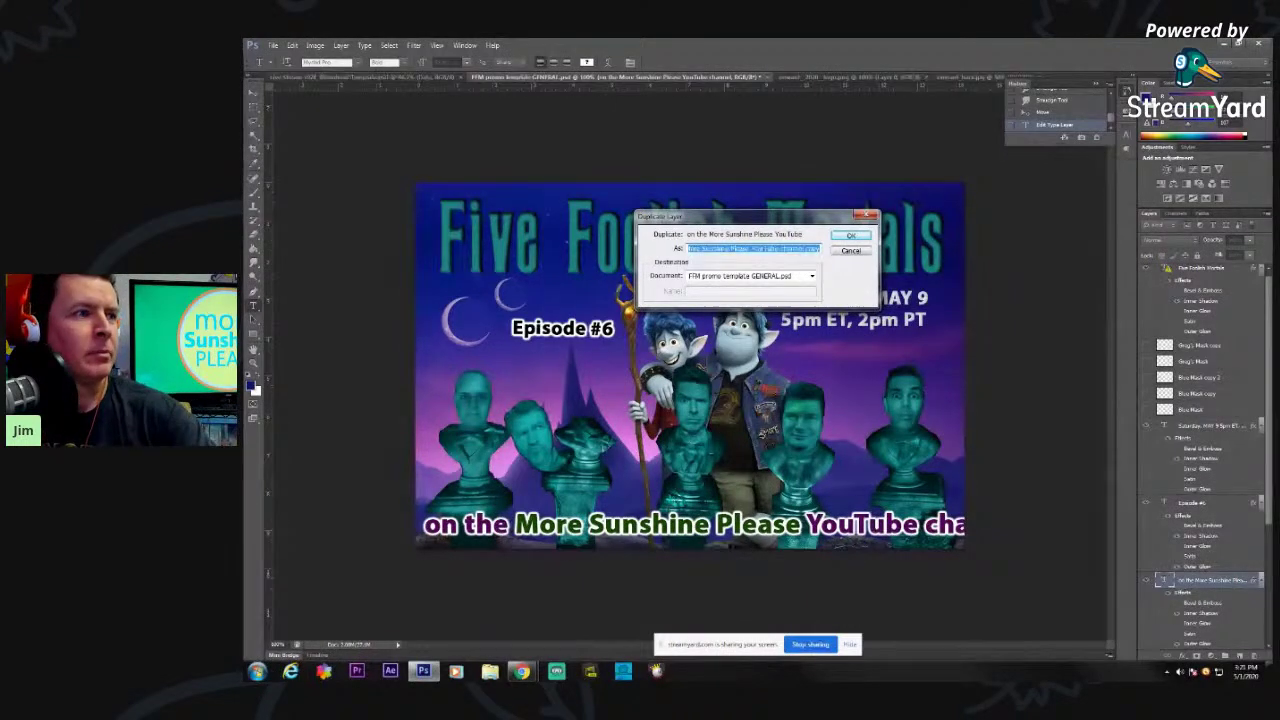
- Duplicate the More Sunshine Please YouTube channel text layer within the same document and hide the original layer
left_click(851, 236)
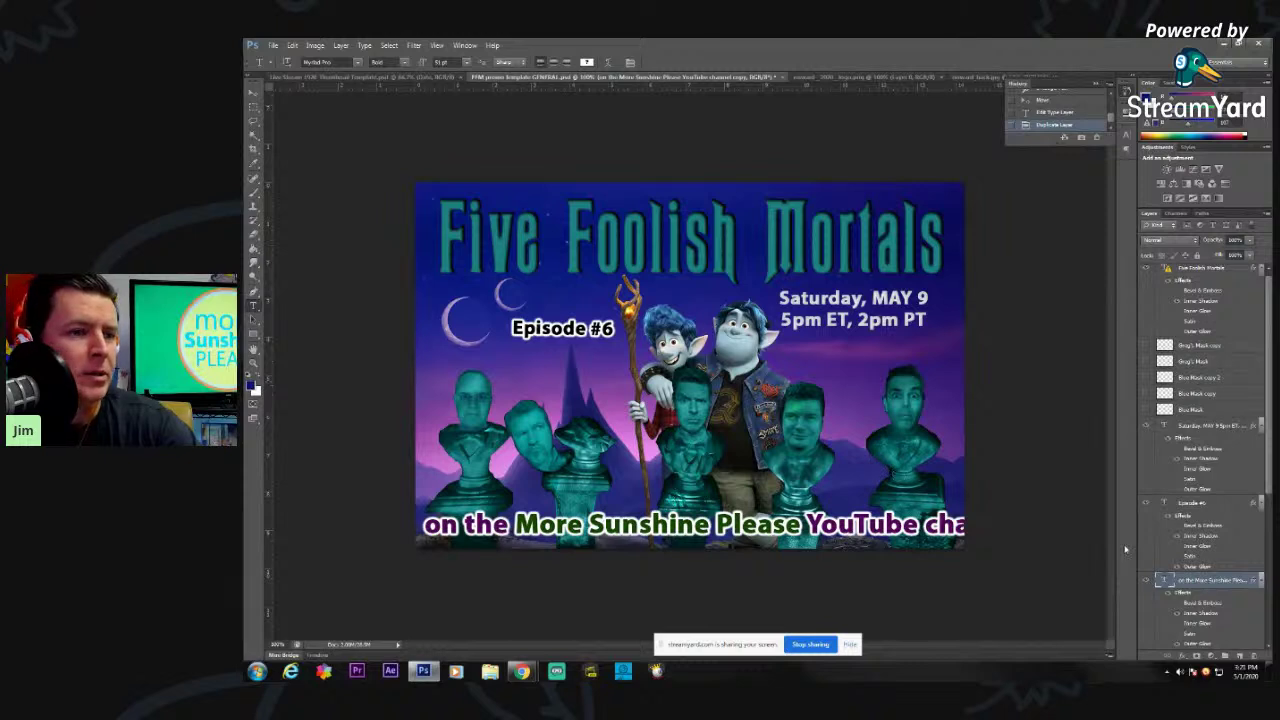
scroll(1218, 578, "down", 2)
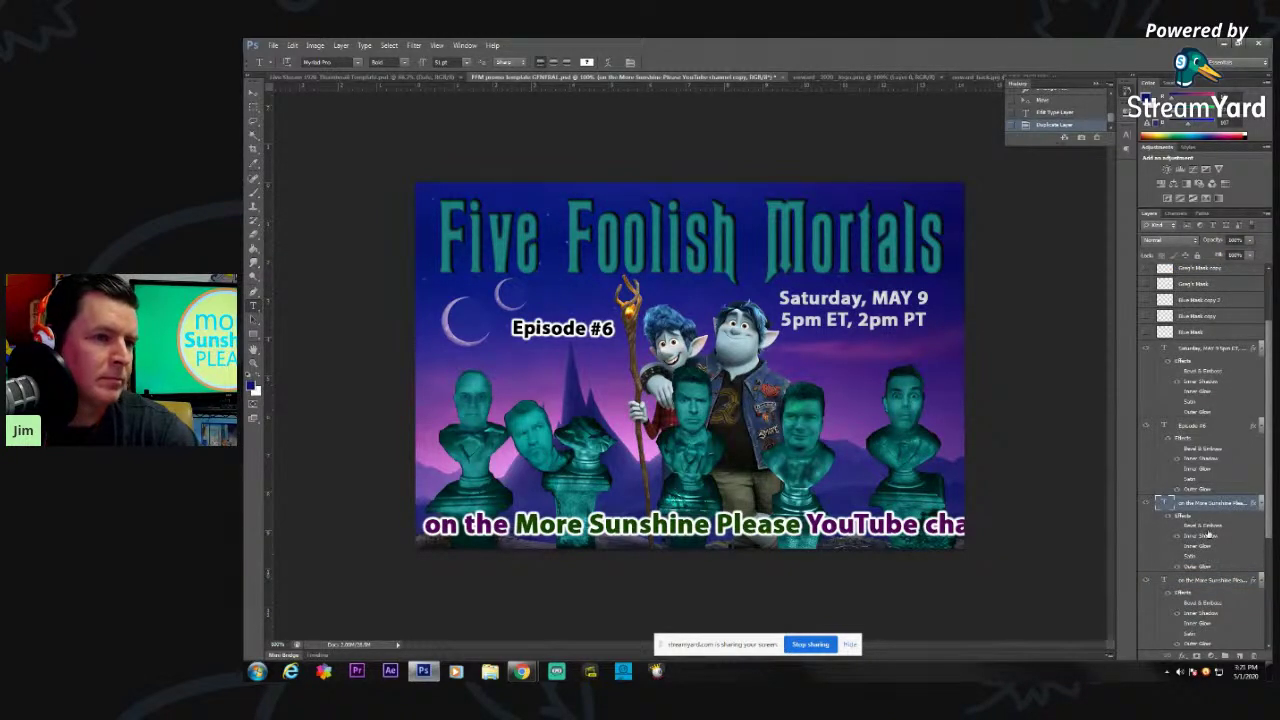
left_click(1147, 580)
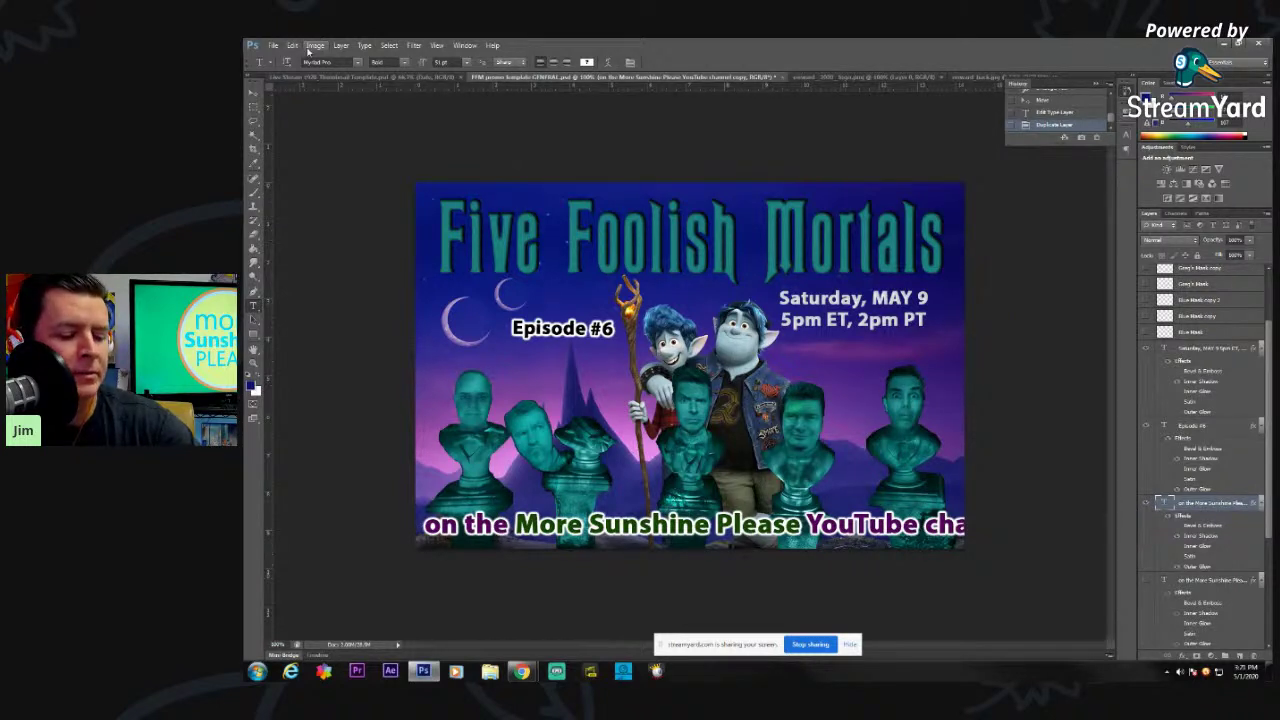
- Squeeze the copied channel text line horizontally with Free Transform so it fits within the promo's width
key("ctrl+t")
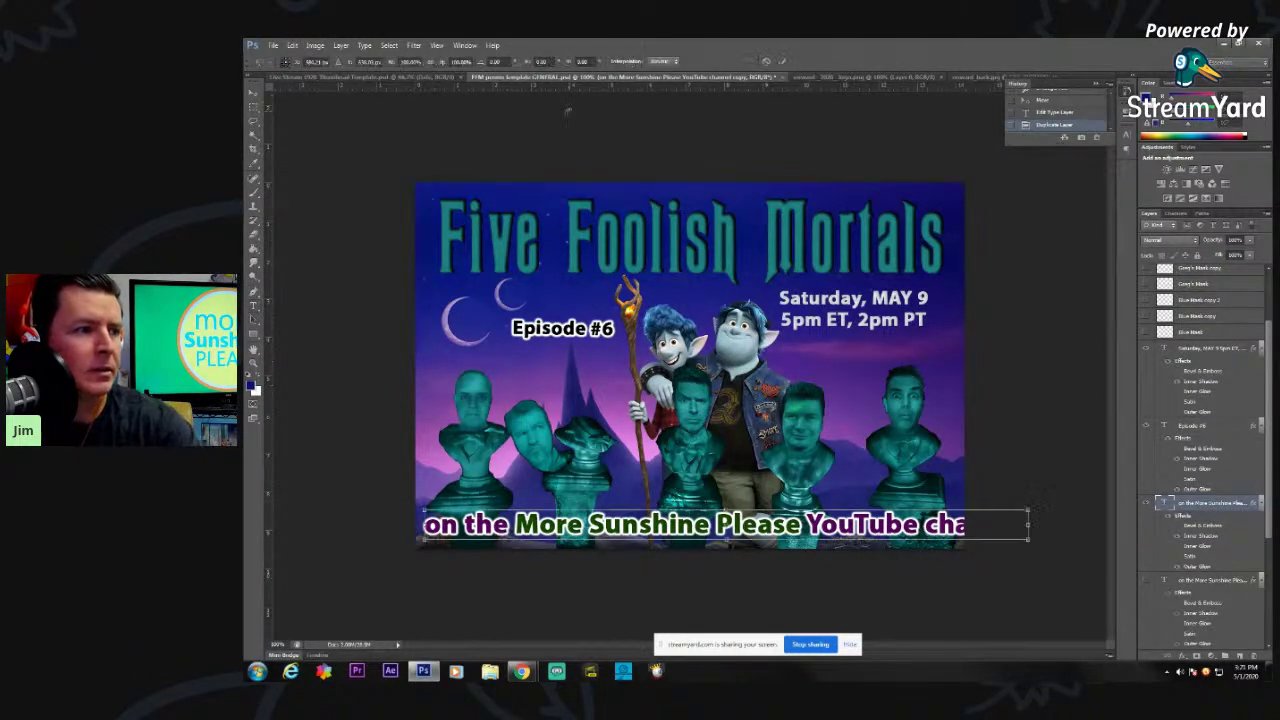
left_click_drag(1028, 524, 958, 524)
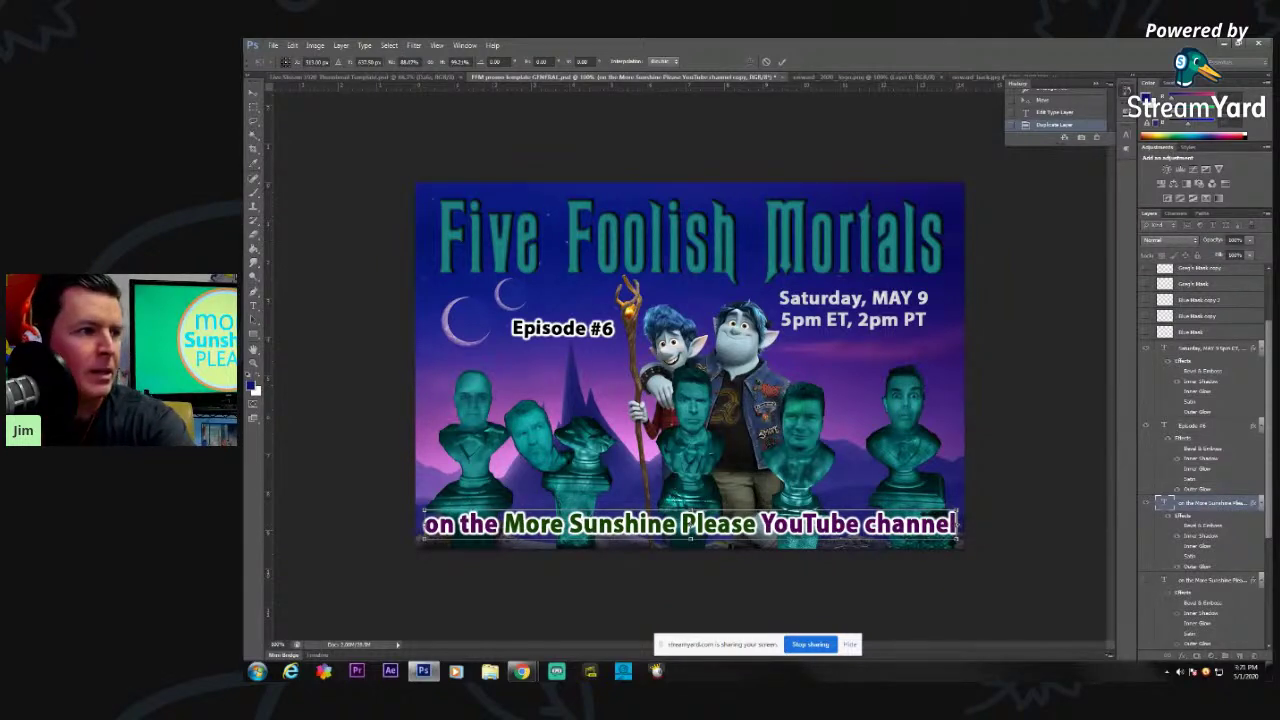
key("Return")
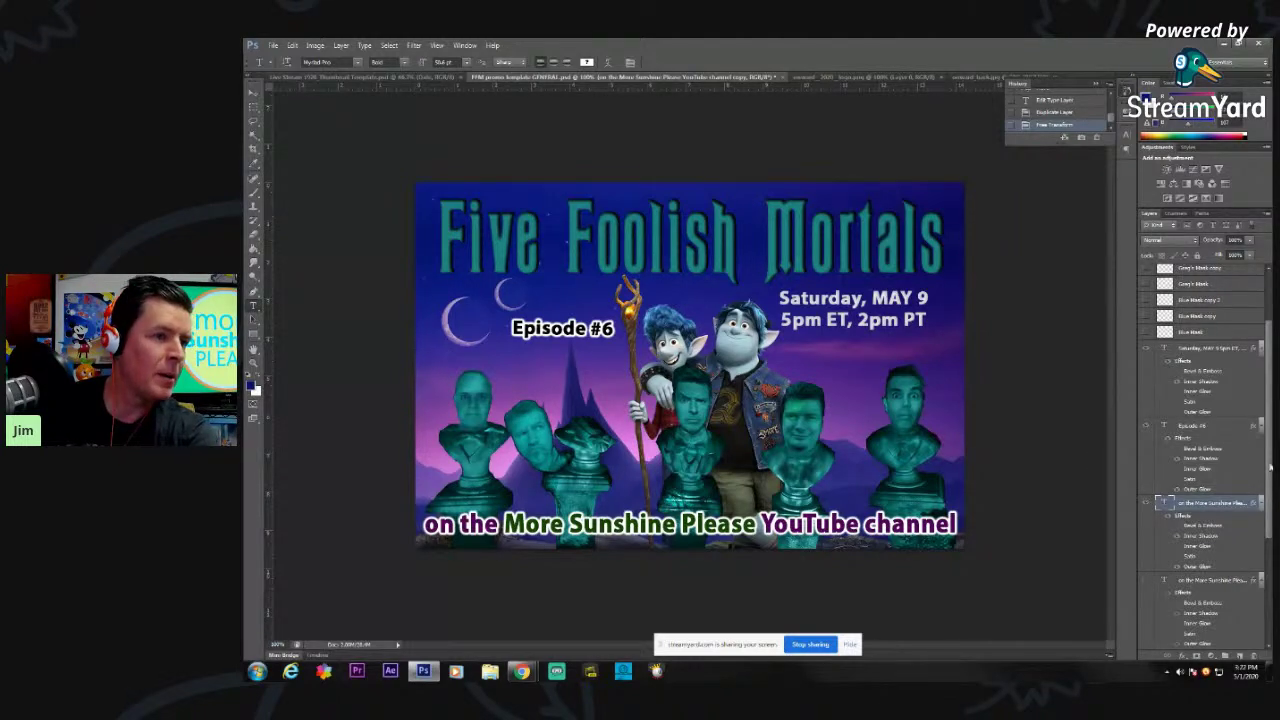
- Move the middle bust slightly down and to the right, between the two Onward characters
scroll(1200, 460, "down", 3)
scroll(1206, 549, "down", 4)
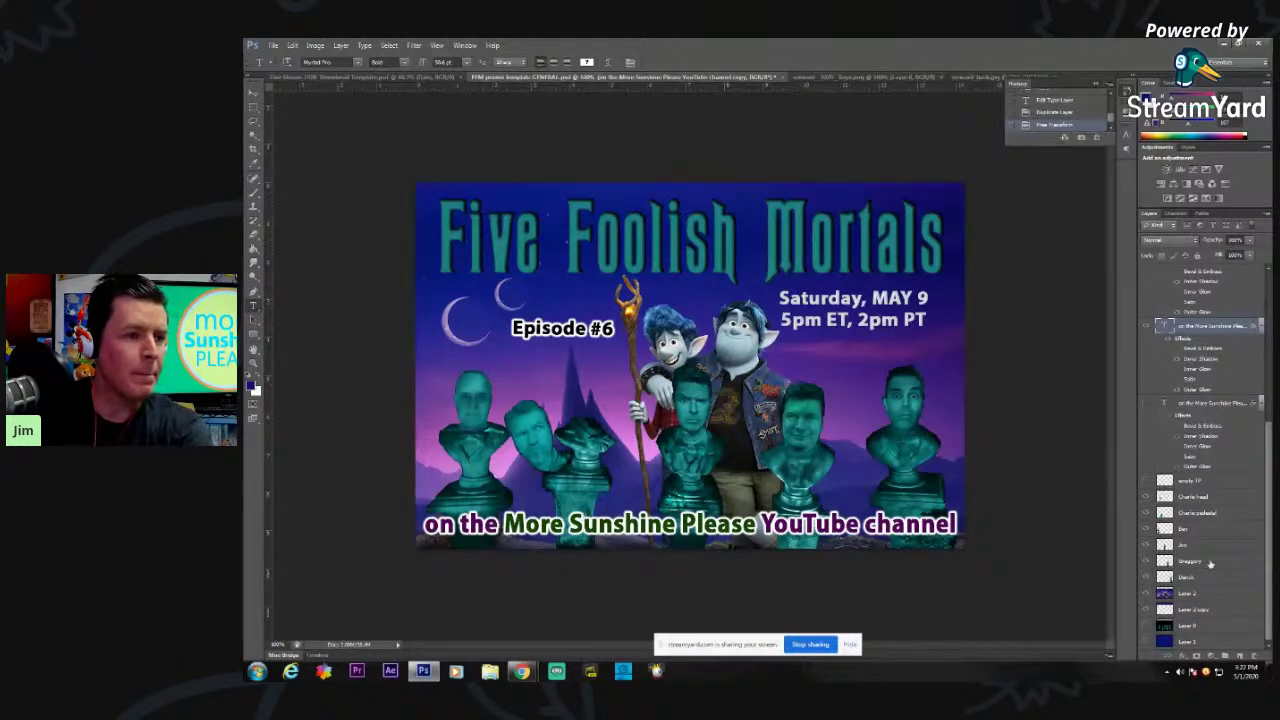
left_click(1206, 545)
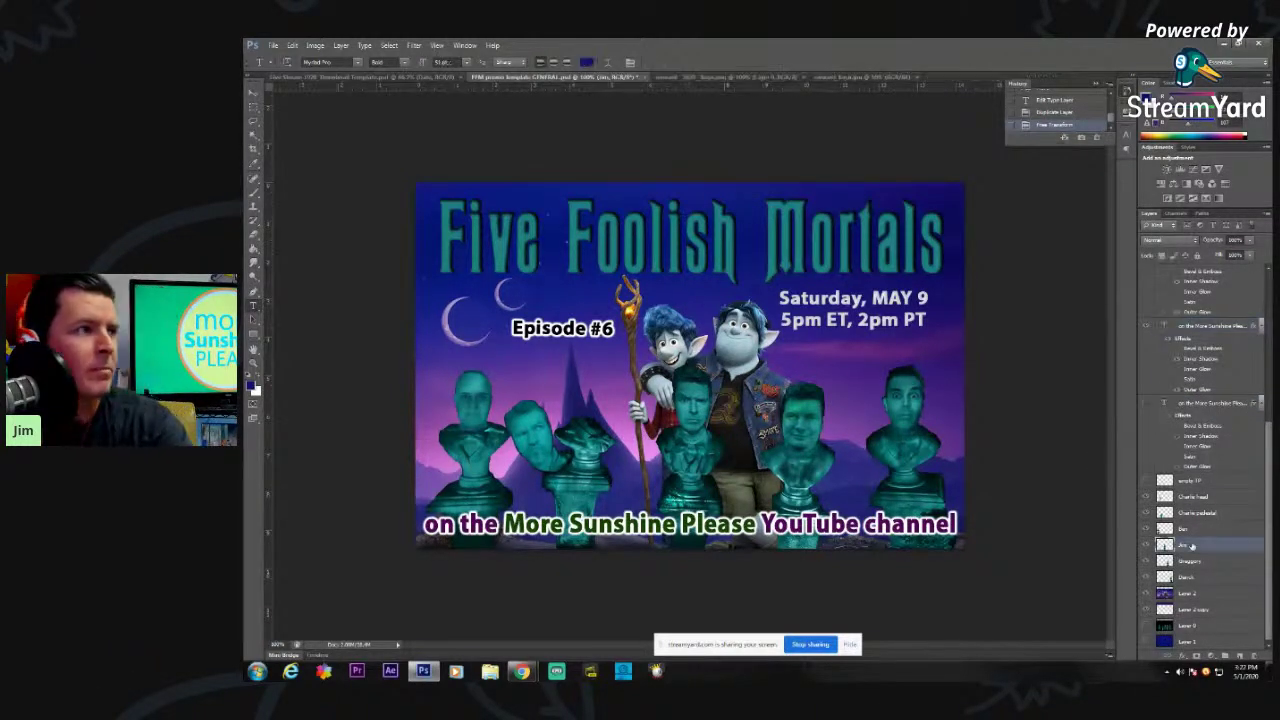
left_click(254, 94)
left_click_drag(688, 442, 697, 458)
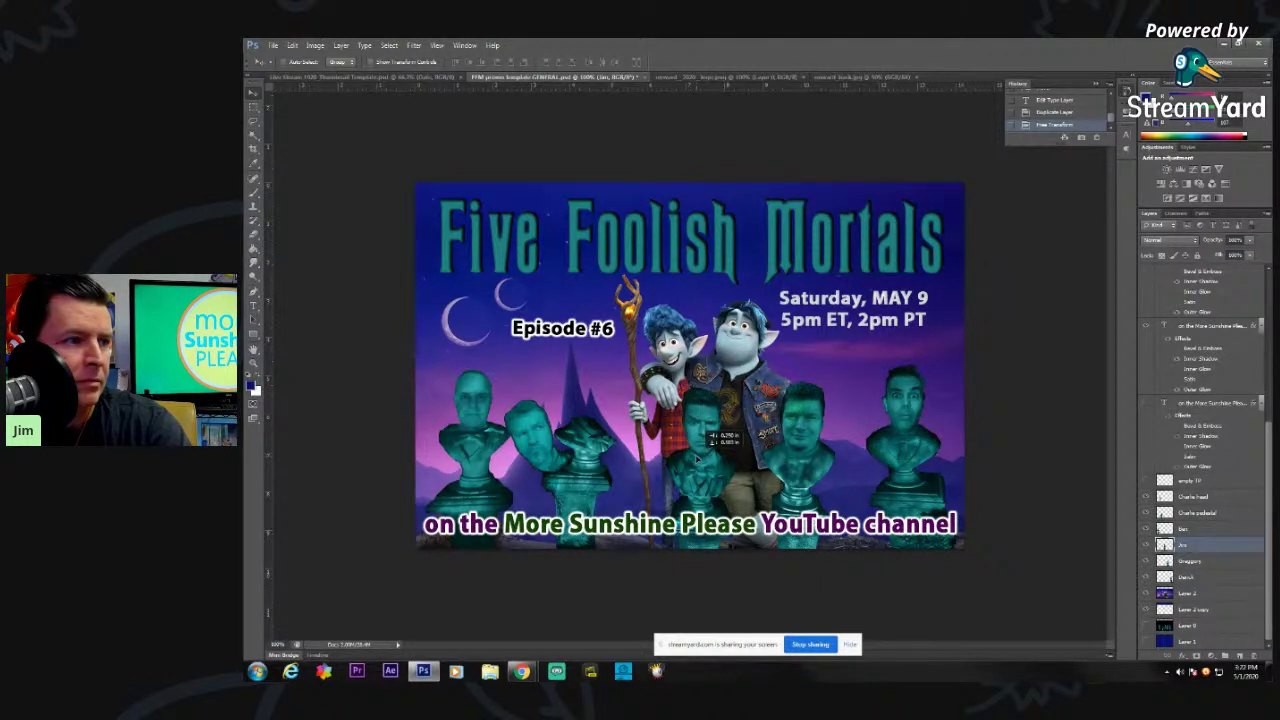
left_click_drag(697, 458, 697, 458)
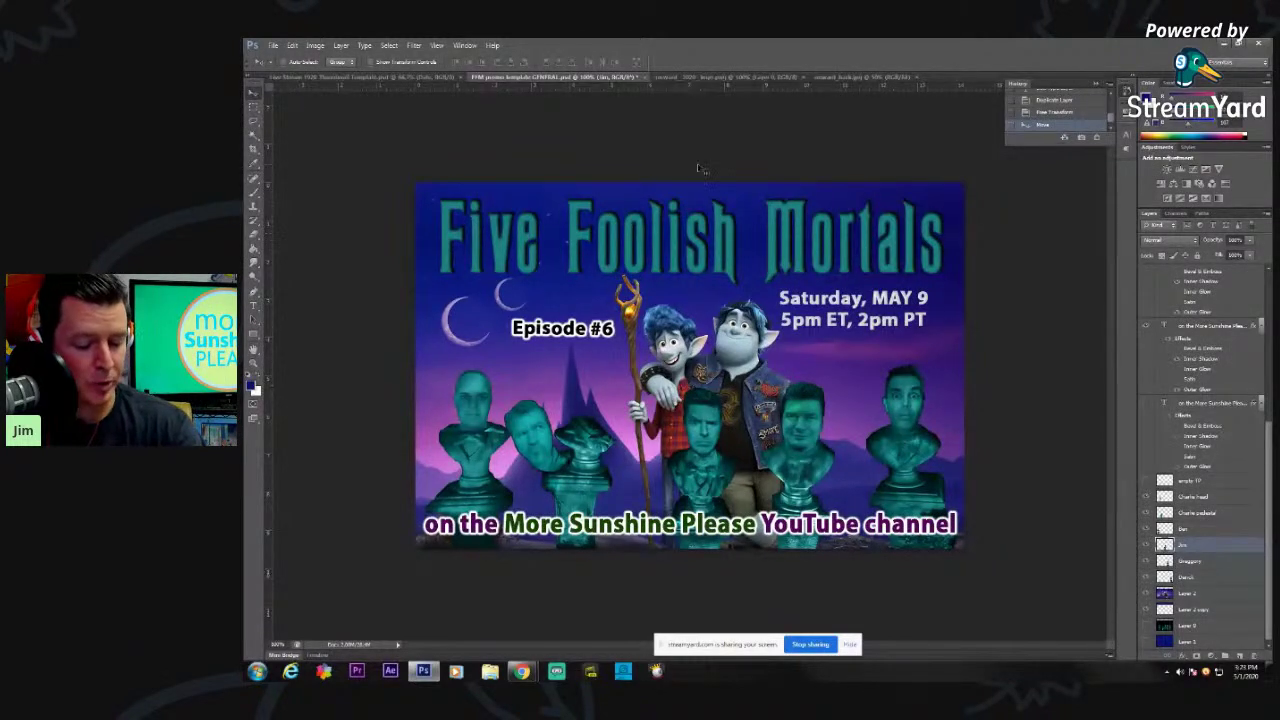
- Start saving a copy of the promo in the Five Foolish Mortals folder with JPEG as the format
left_click(277, 46)
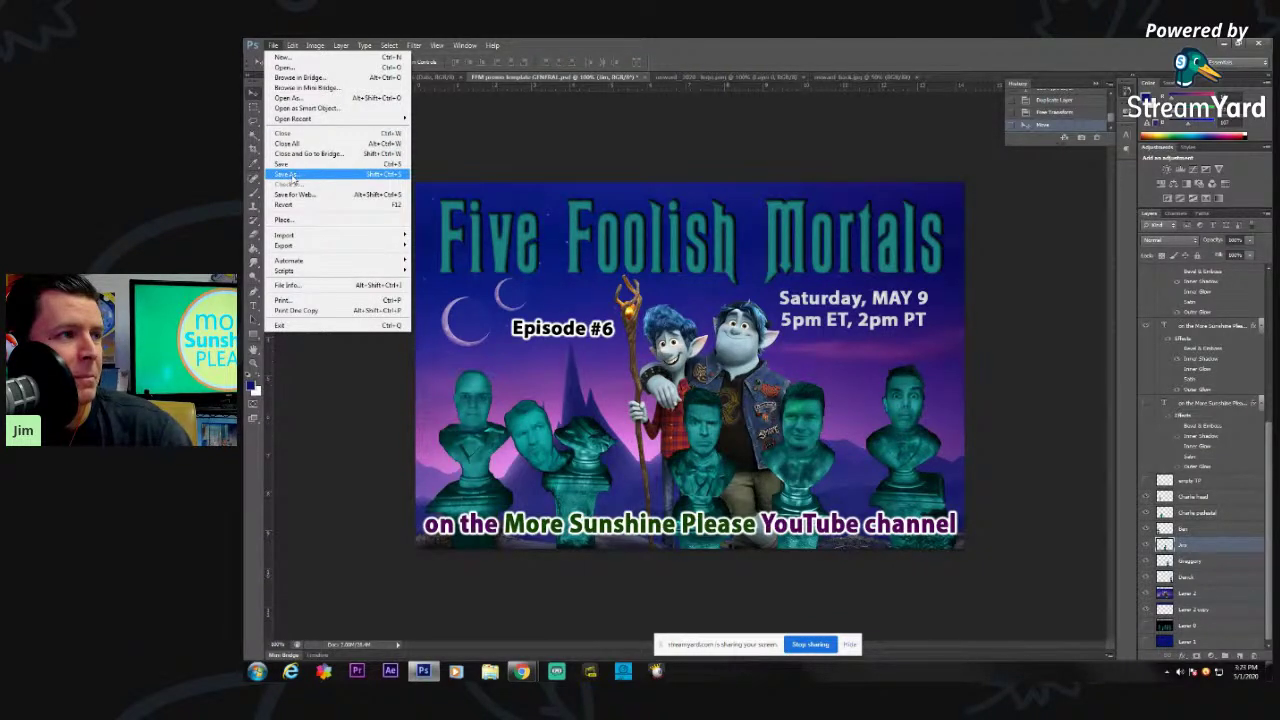
left_click(289, 175)
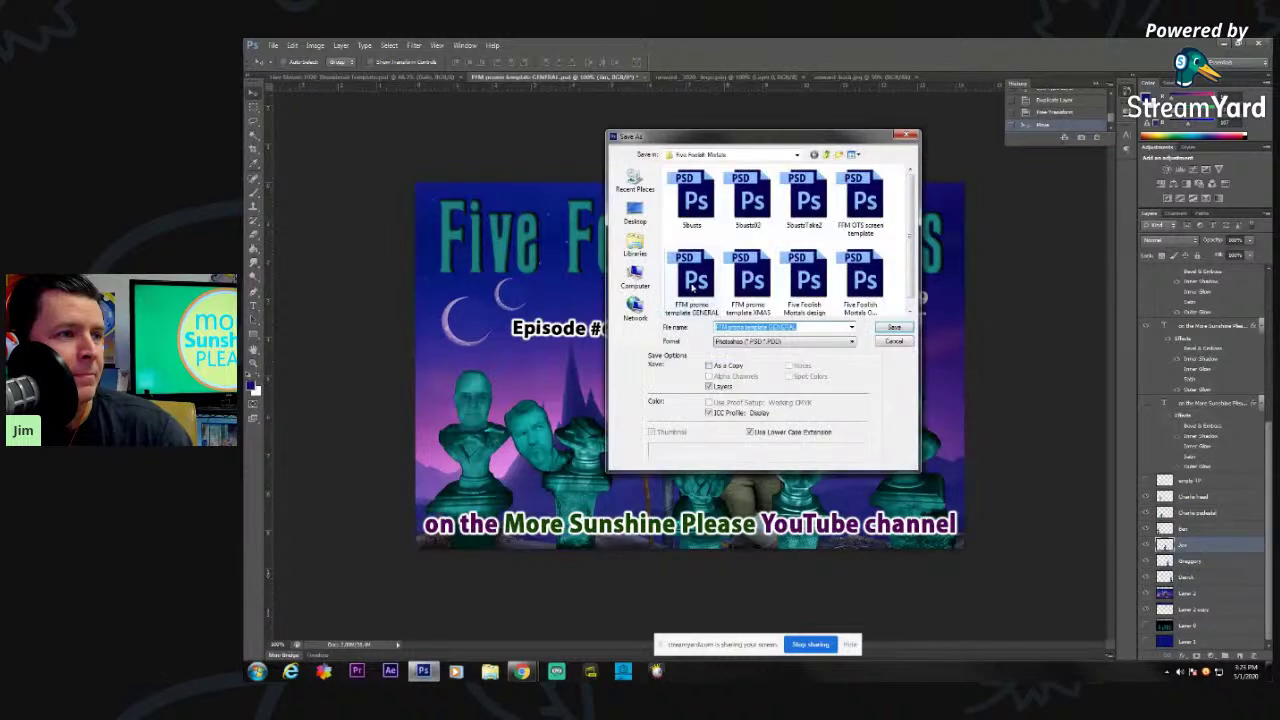
left_click(851, 342)
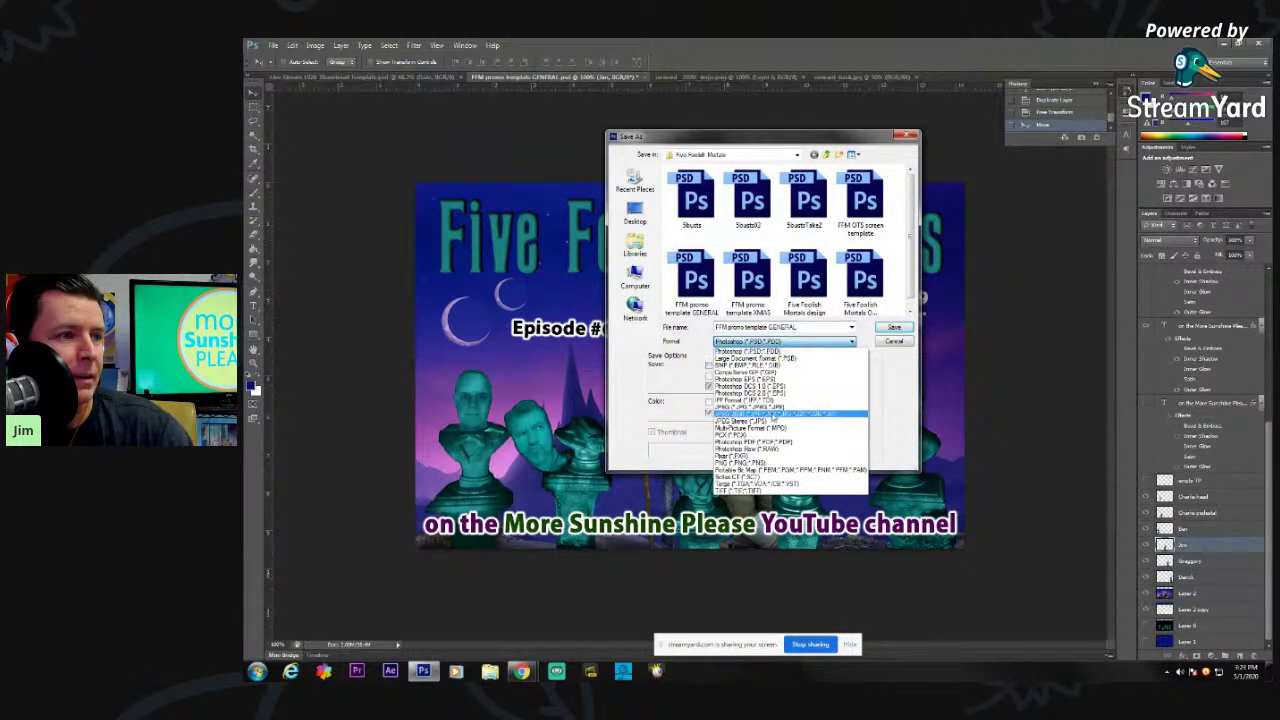
left_click(773, 414)
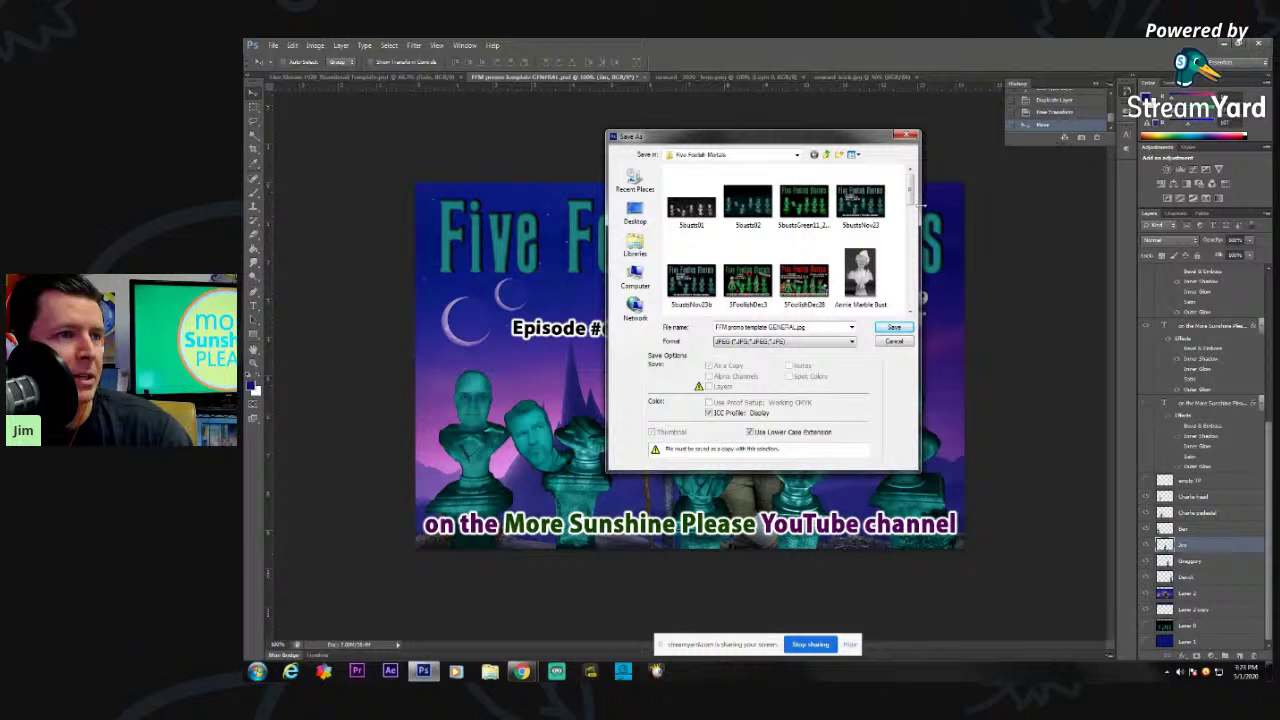
- Name the JPEG FFM promo May_9_2020, reusing the April 11 promo's file name, and save it at Maximum quality 12
scroll(911, 200, "down", 1)
scroll(911, 200, "down", 5)
left_click(860, 188)
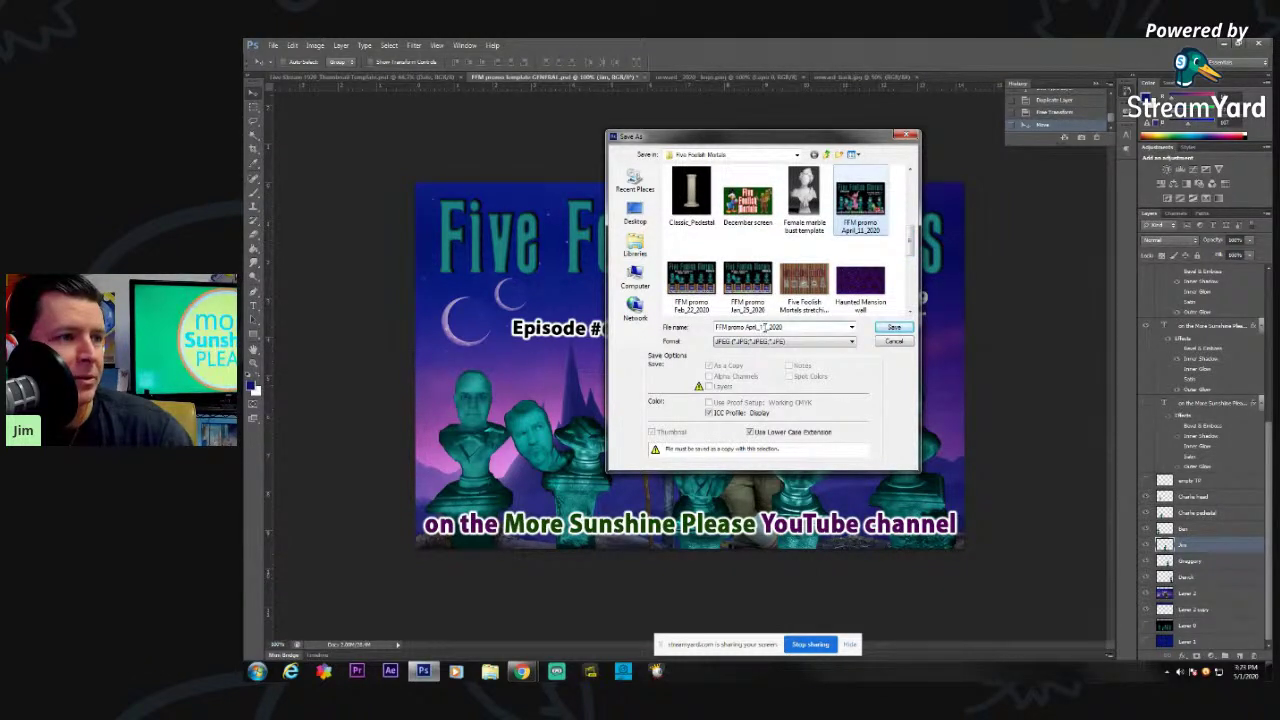
left_click(765, 328)
left_click(765, 328)
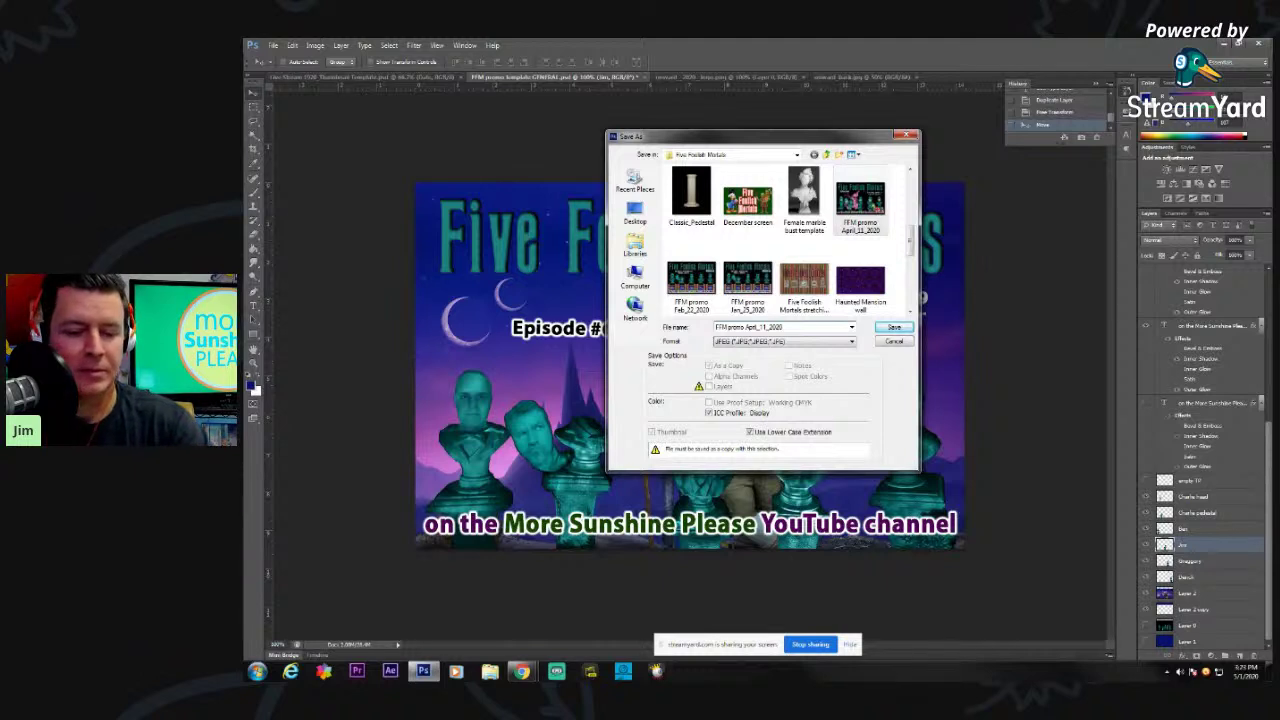
key("BackSpace")
key("BackSpace")
key("BackSpace")
key("BackSpace")
key("BackSpace")
key("BackSpace")
key("BackSpace")
key("BackSpace")
type("May_1")
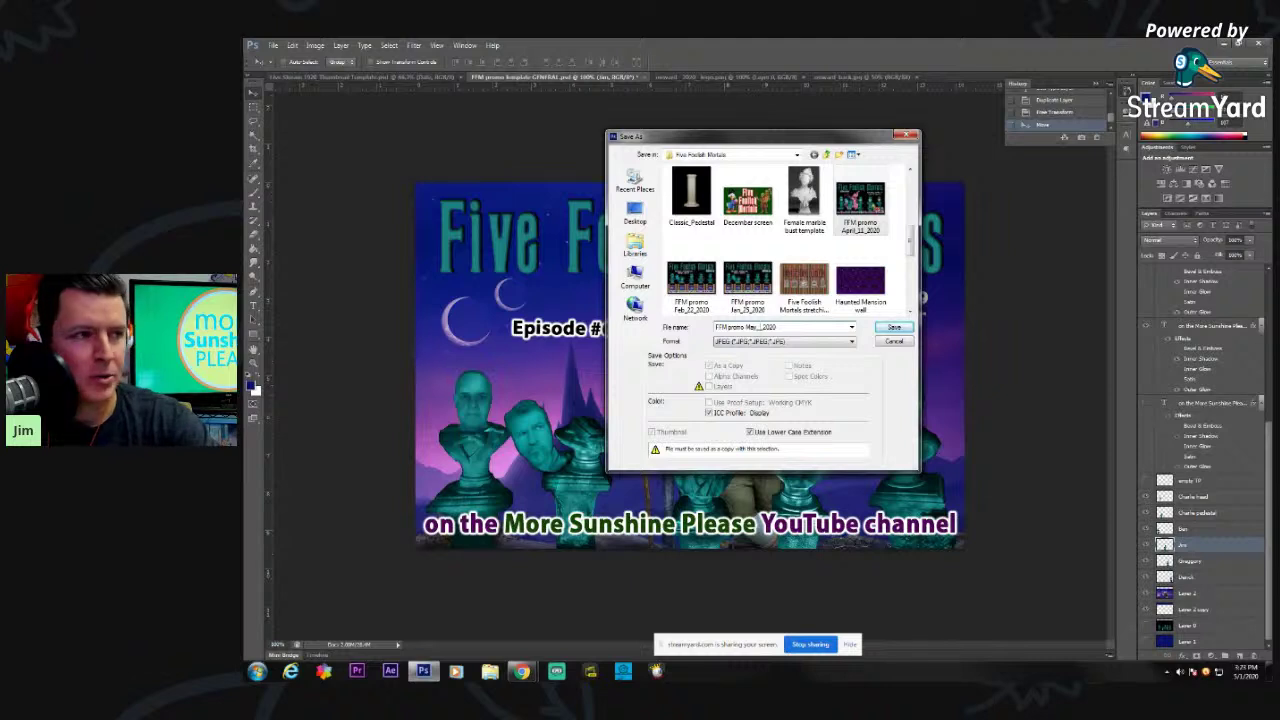
type("8")
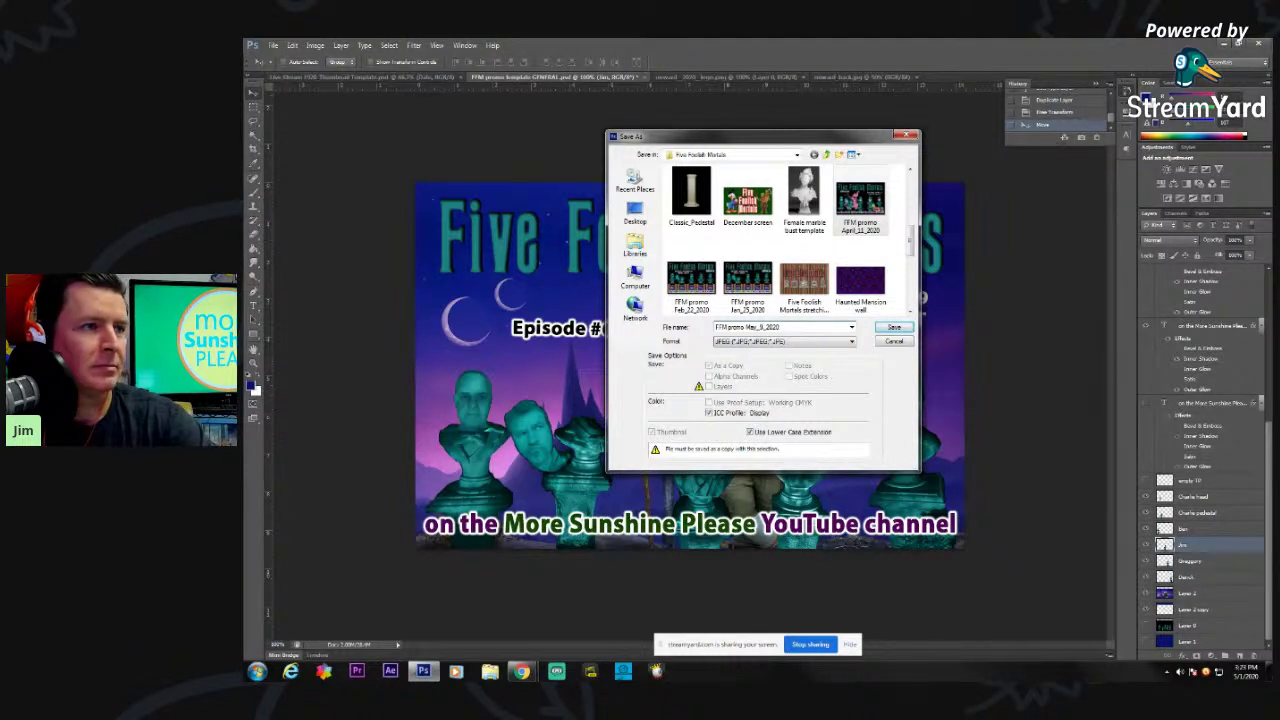
left_click(910, 328)
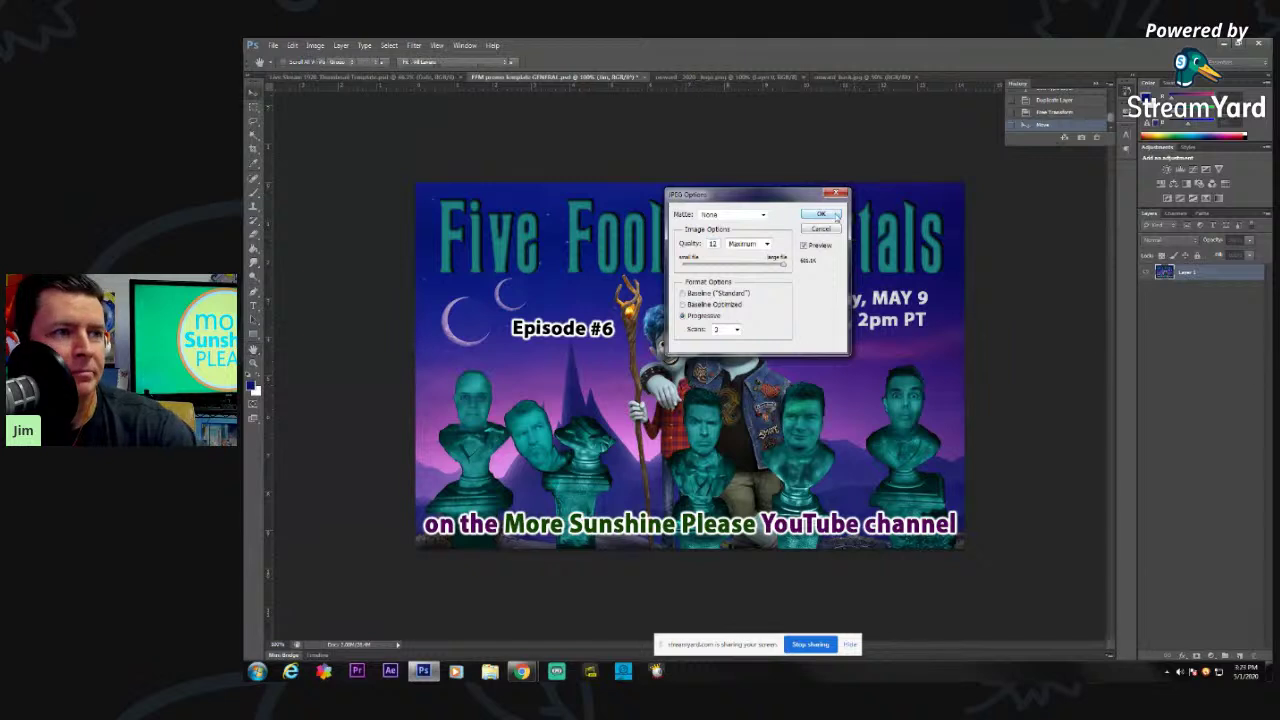
left_click(832, 215)
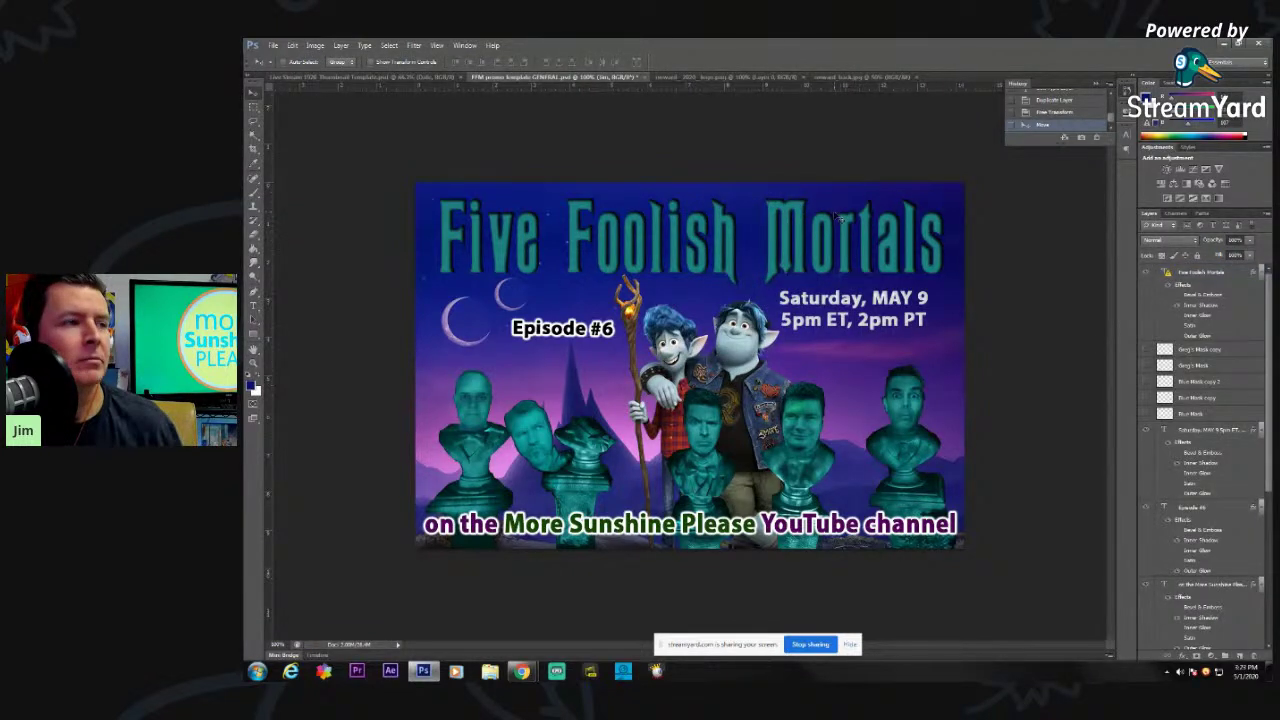
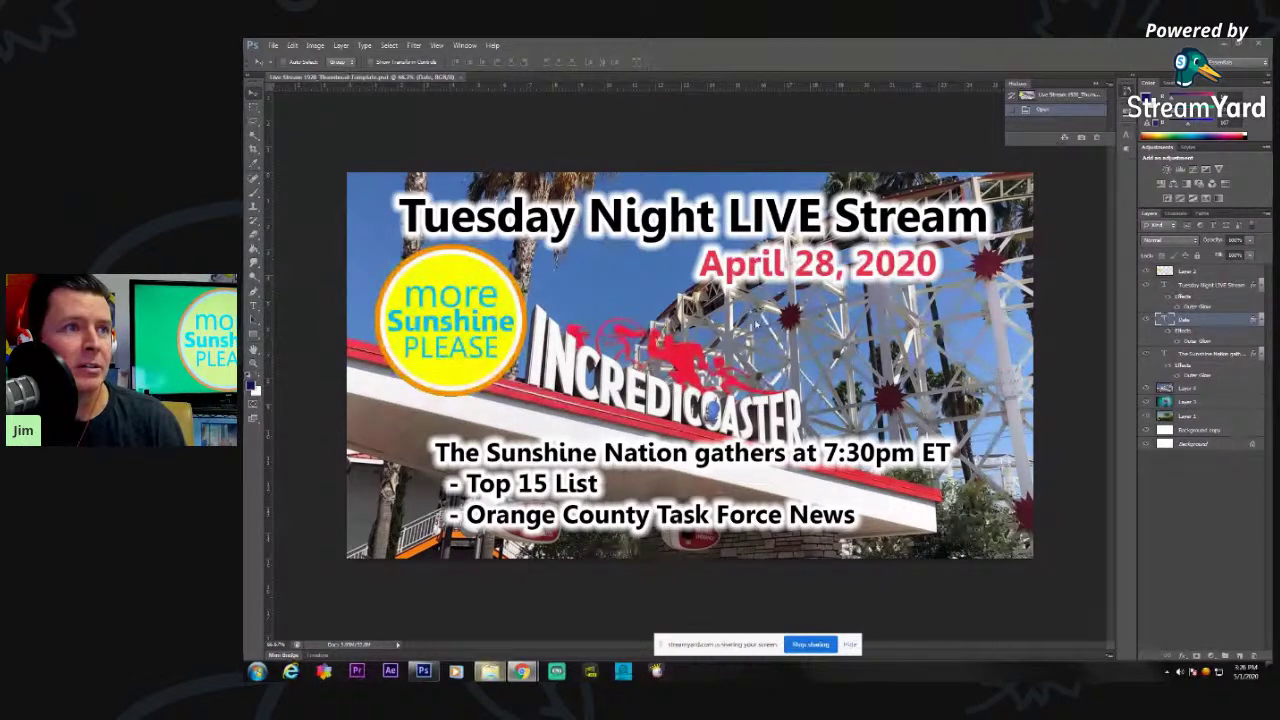
- Switch to Windows Explorer, try to view a picture in Windows Photo Viewer and close the viewer
left_click(489, 671)
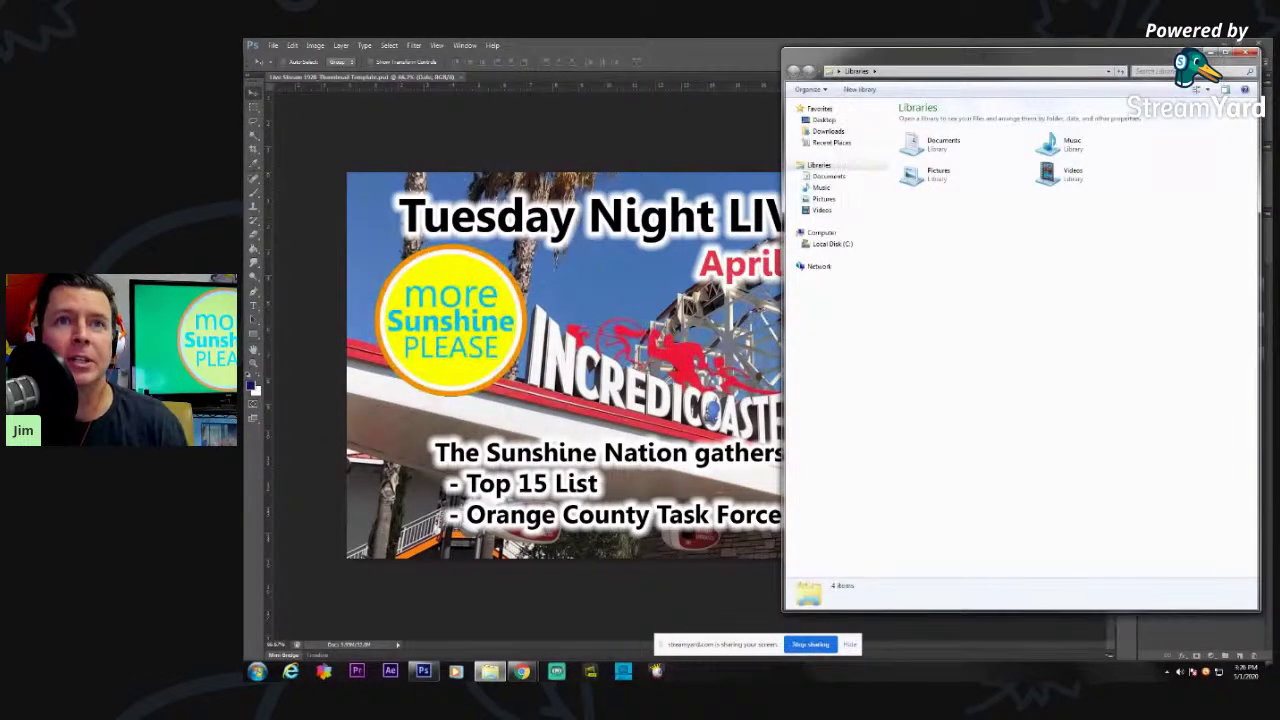
left_click(489, 671)
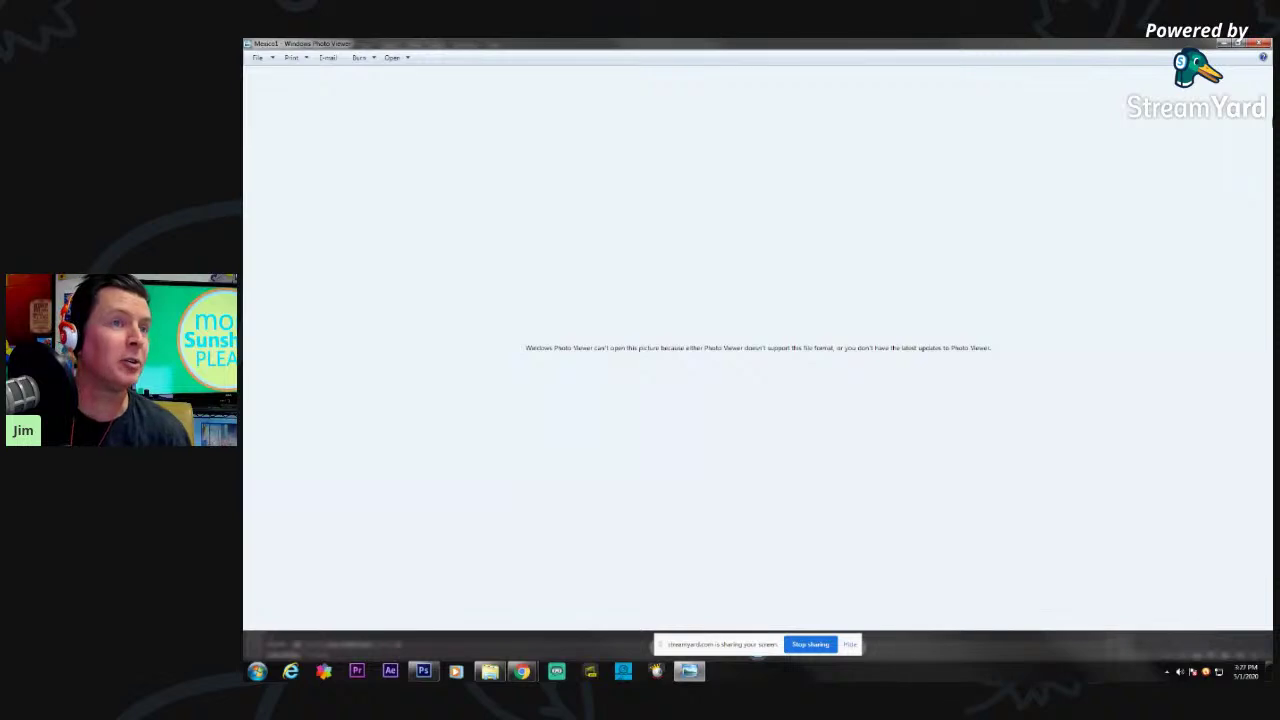
left_click(1259, 44)
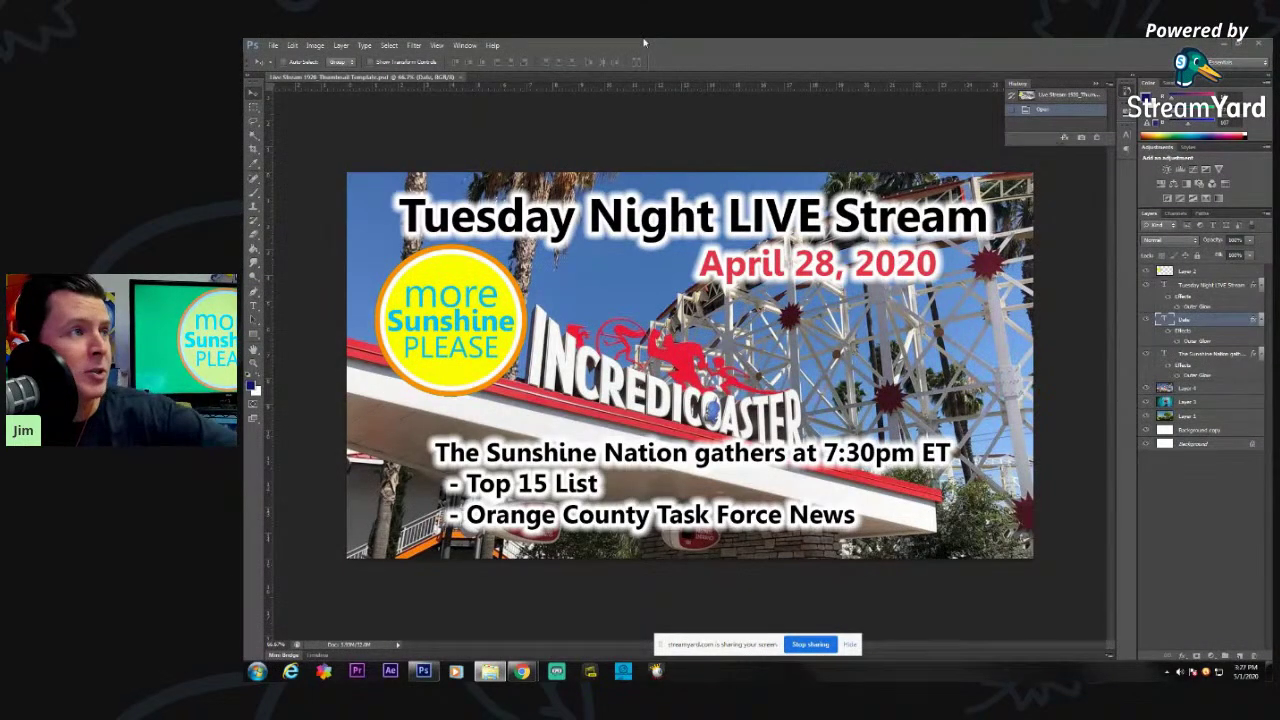
- Try to open the JPEG picture of a green island landscape from the More Sunshine Please pictures folder
left_click(275, 45)
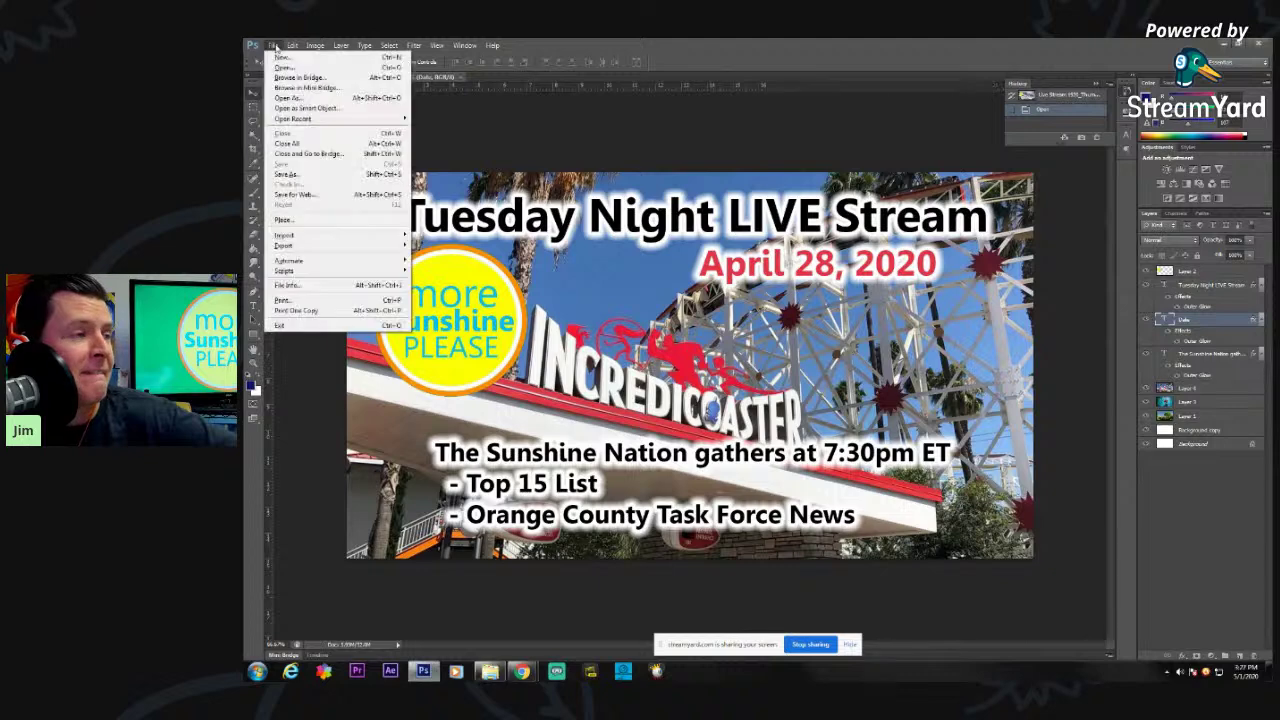
left_click(290, 67)
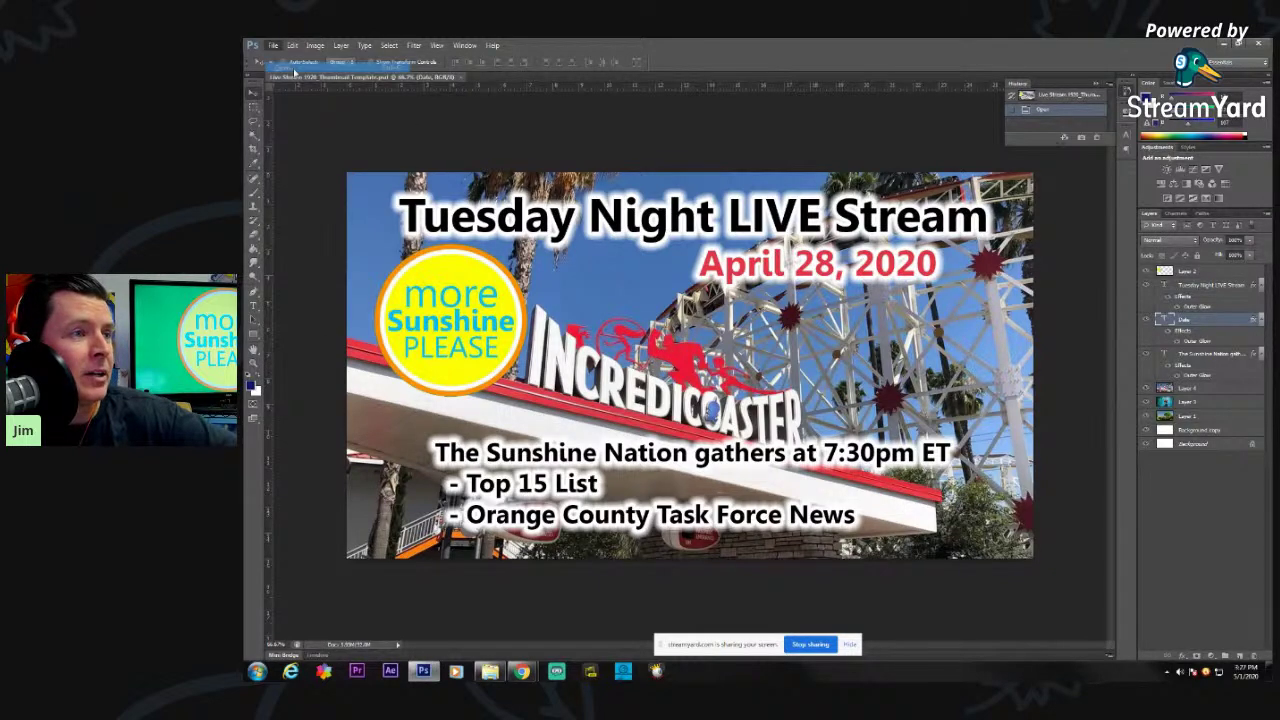
left_click(829, 158)
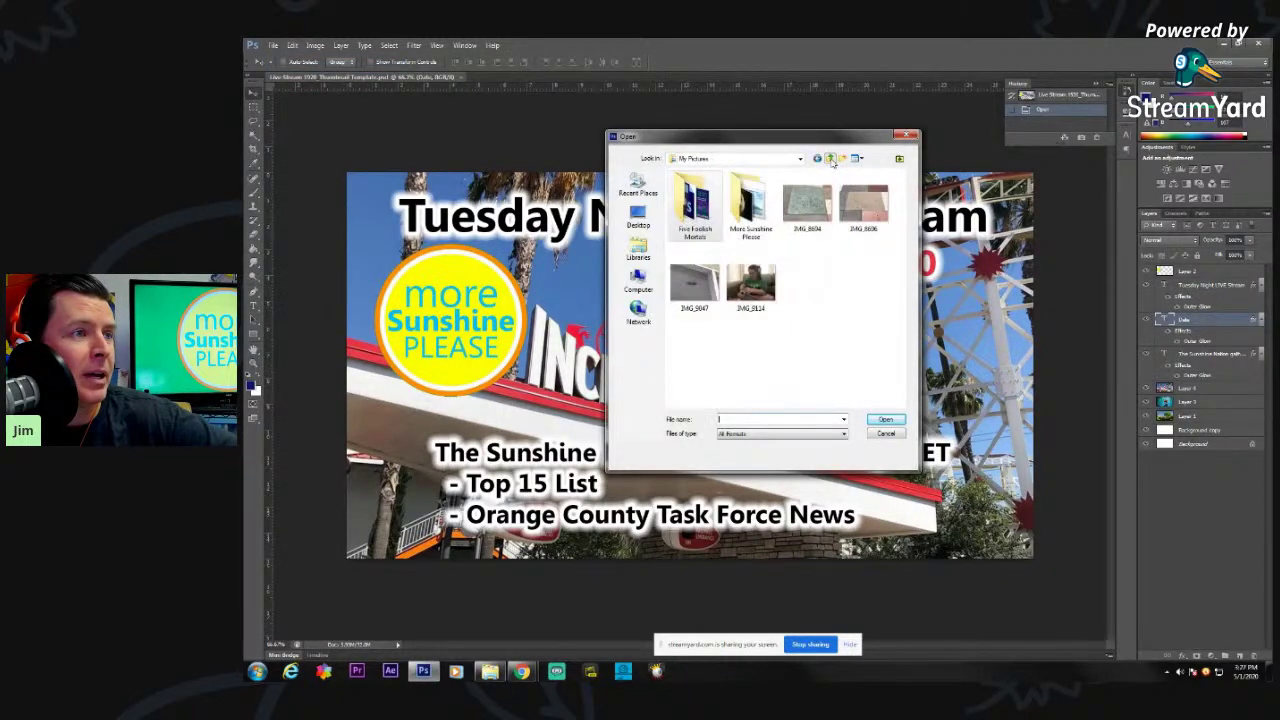
double_click(746, 198)
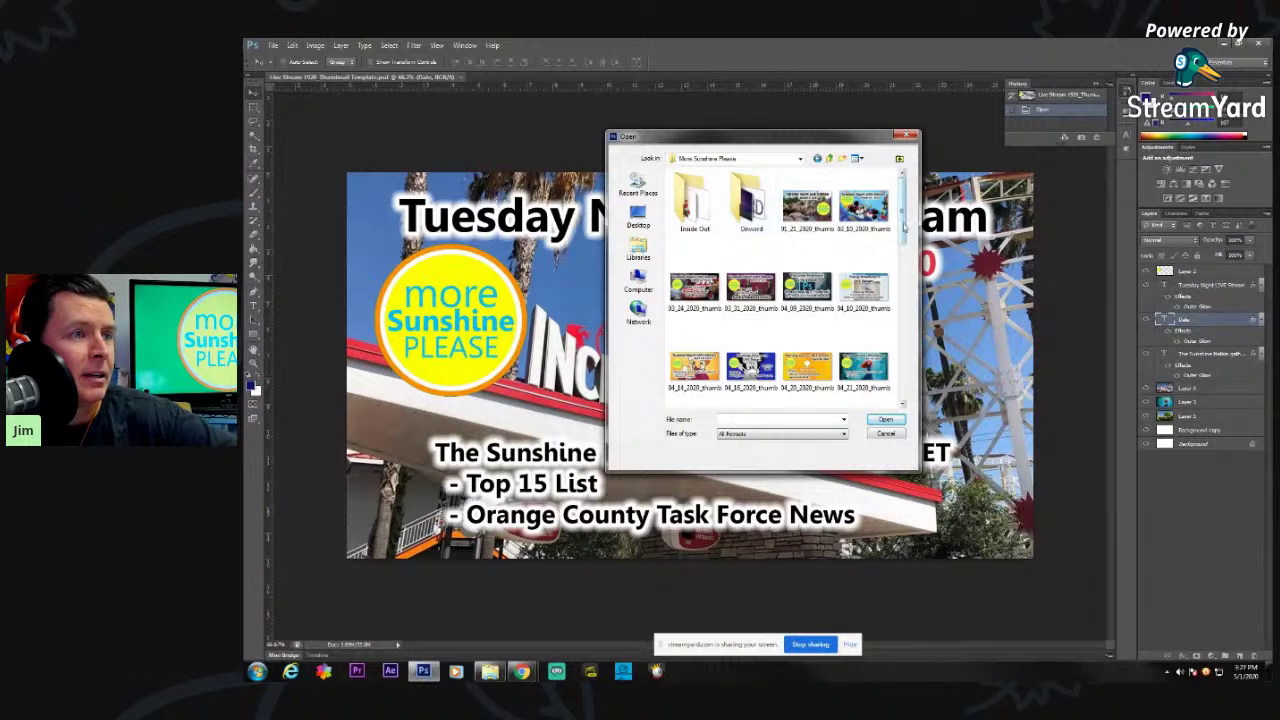
scroll(905, 250, "down", 2)
left_click_drag(910, 265, 915, 322)
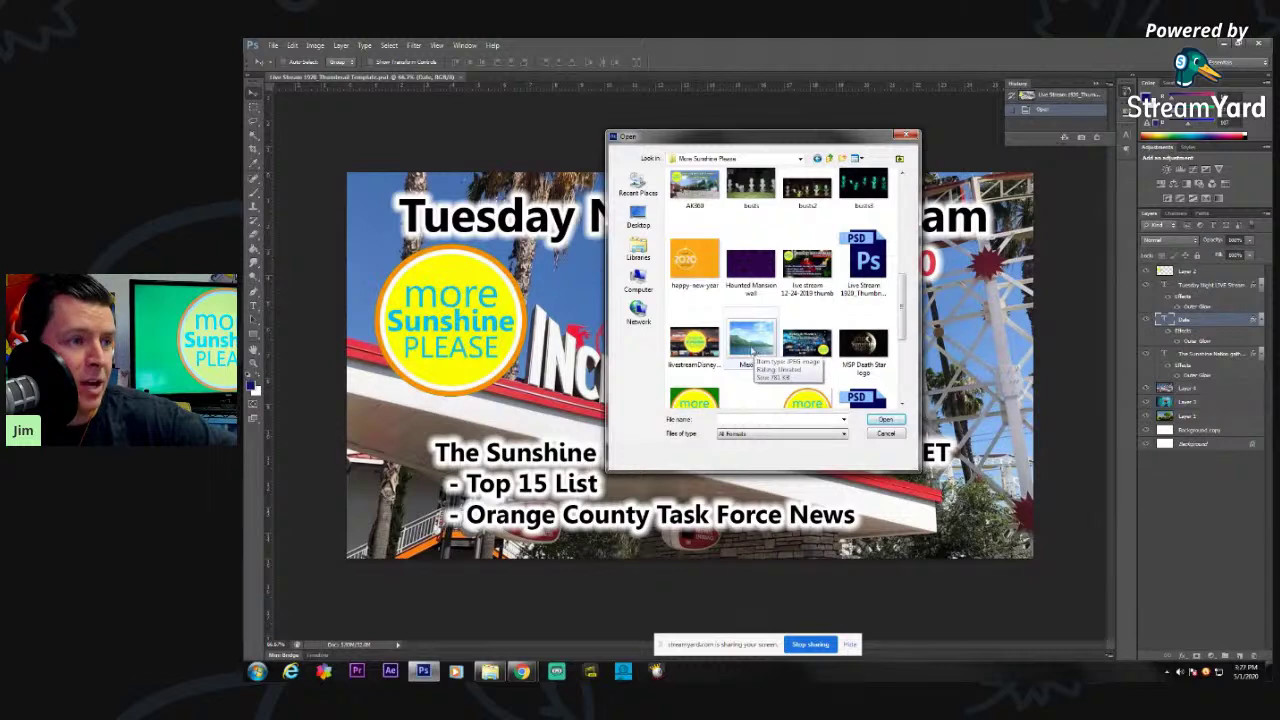
double_click(752, 345)
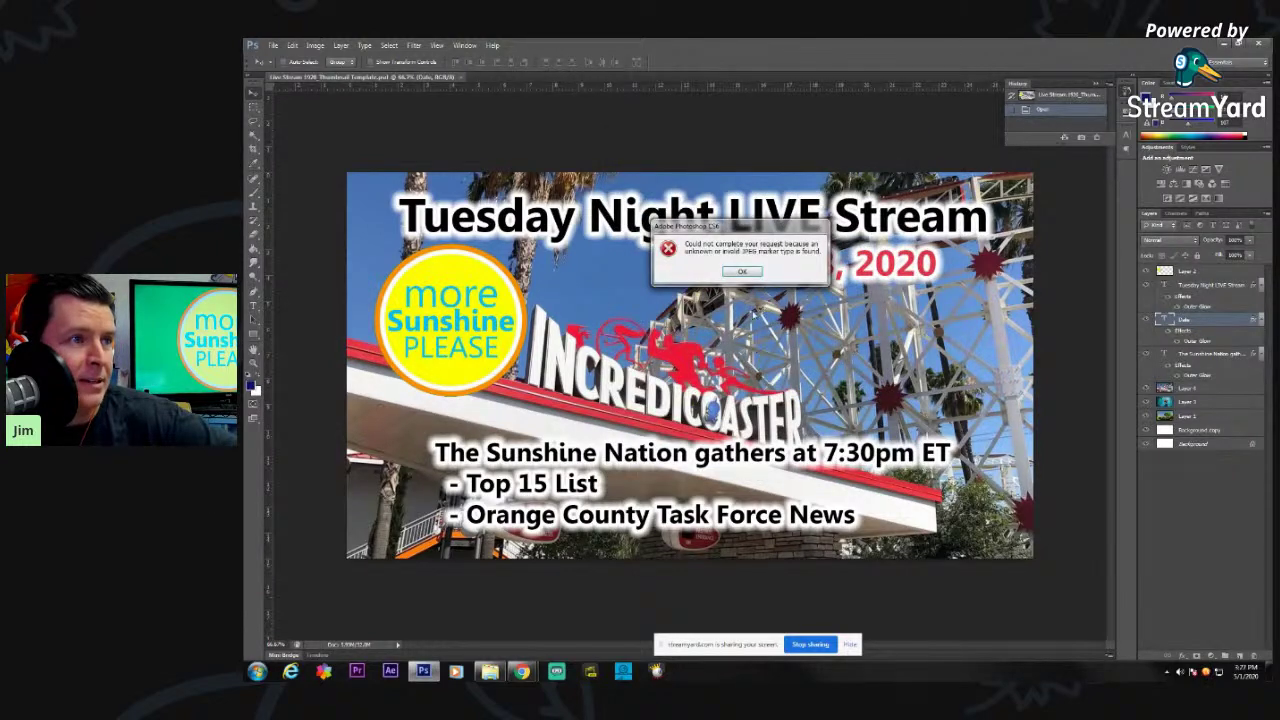
left_click(740, 272)
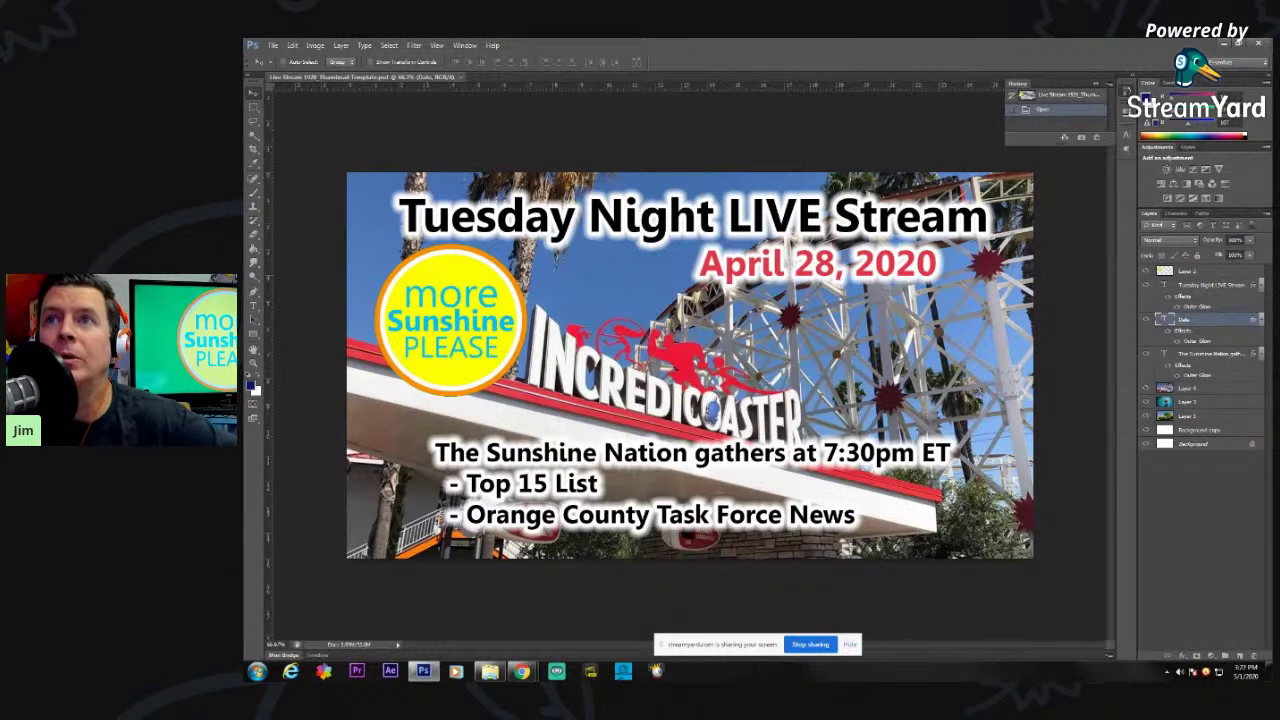
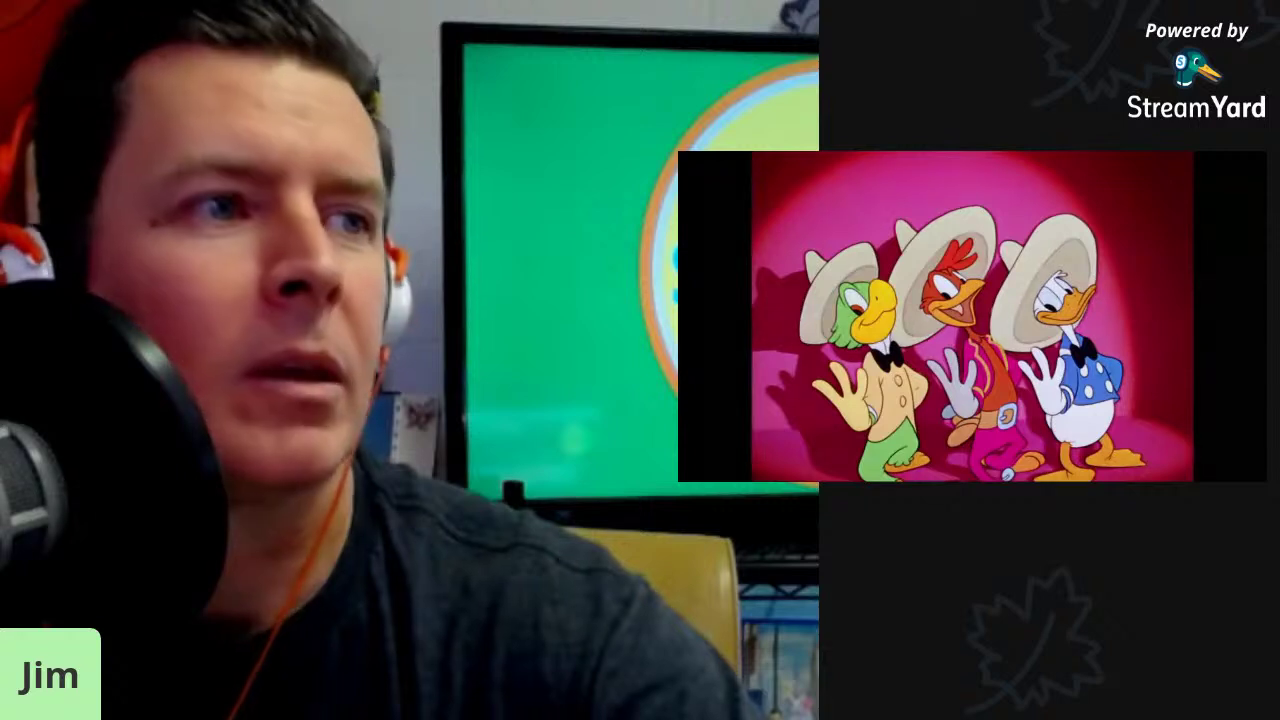
- Paste the copied three-sombreros screenshot directly above Layer 4 and hide Layer 5 covering it
mouse_move(1257, 386)
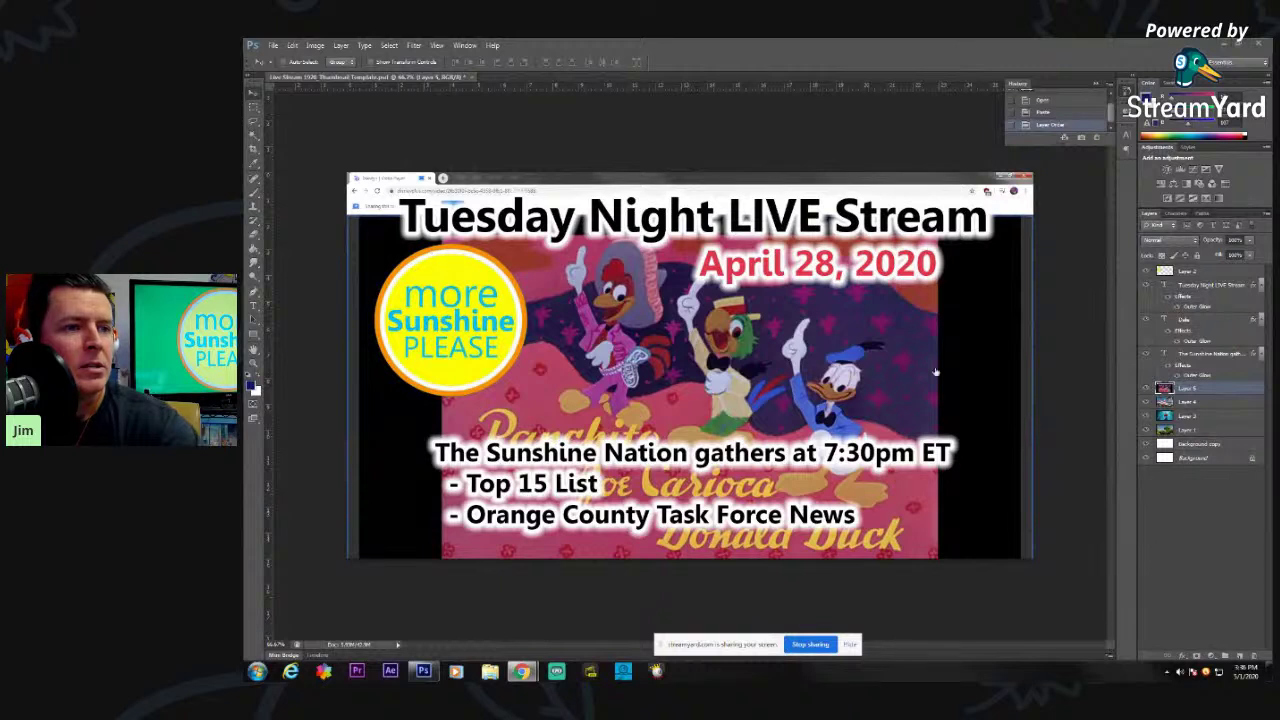
left_click(1211, 402)
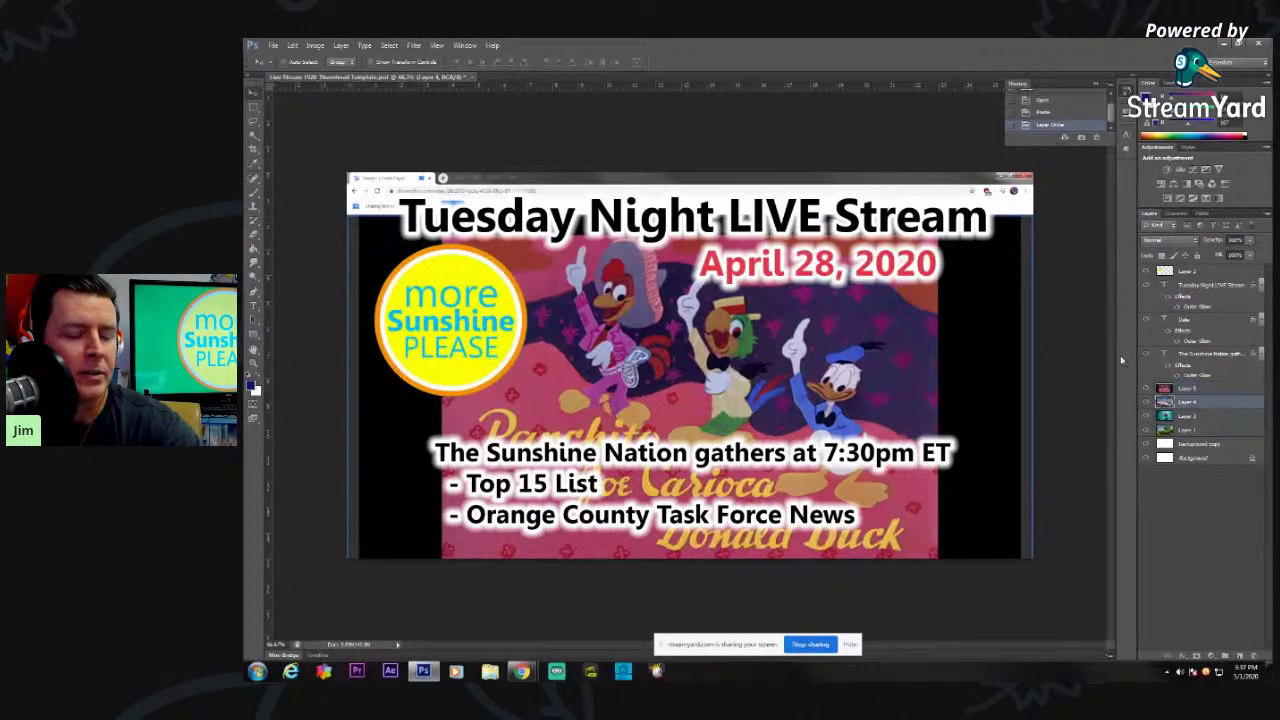
key("ctrl+v")
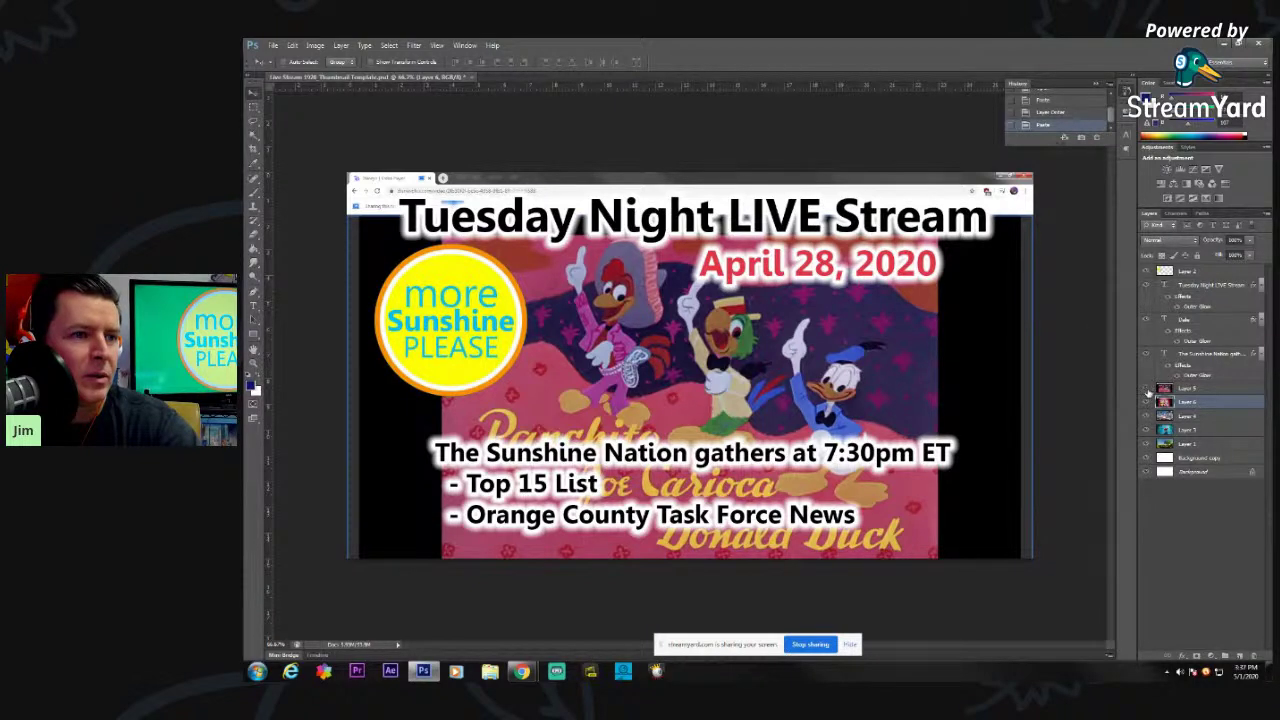
left_click(1147, 389)
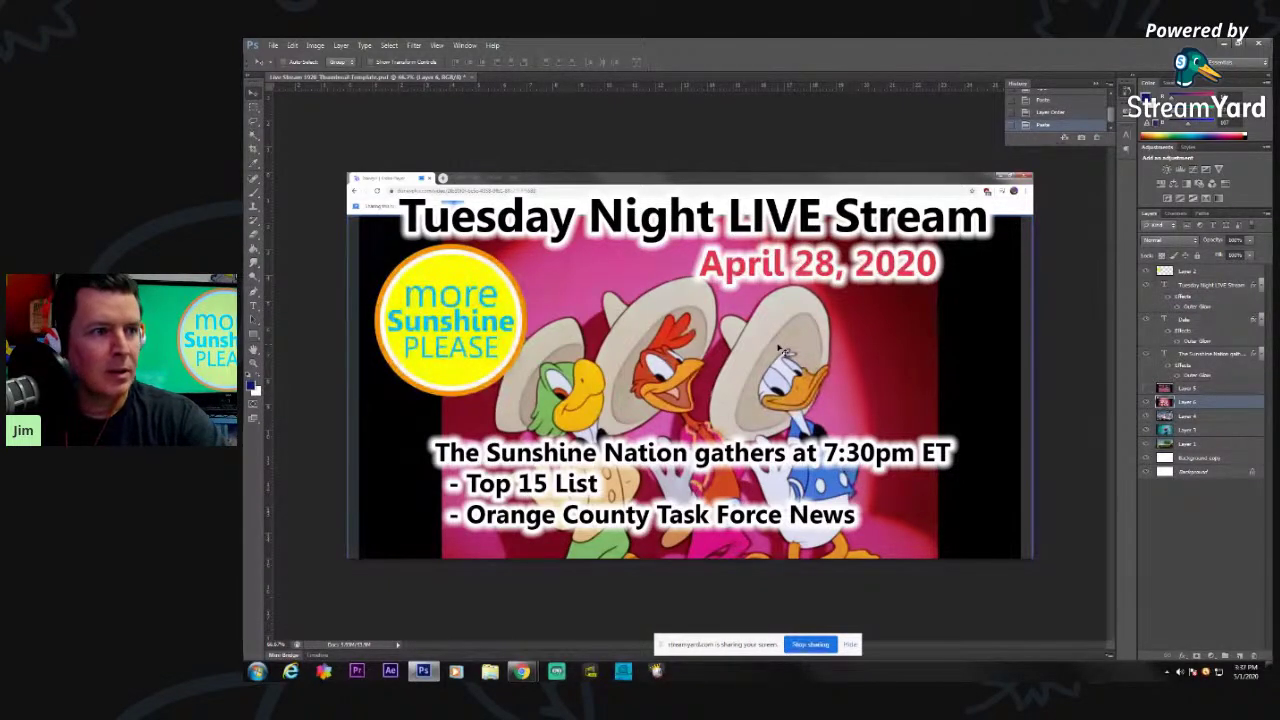
- Free-transform the pasted screenshot to about 129% and bring its three cartoon birds back over the canvas
key("ctrl+t")
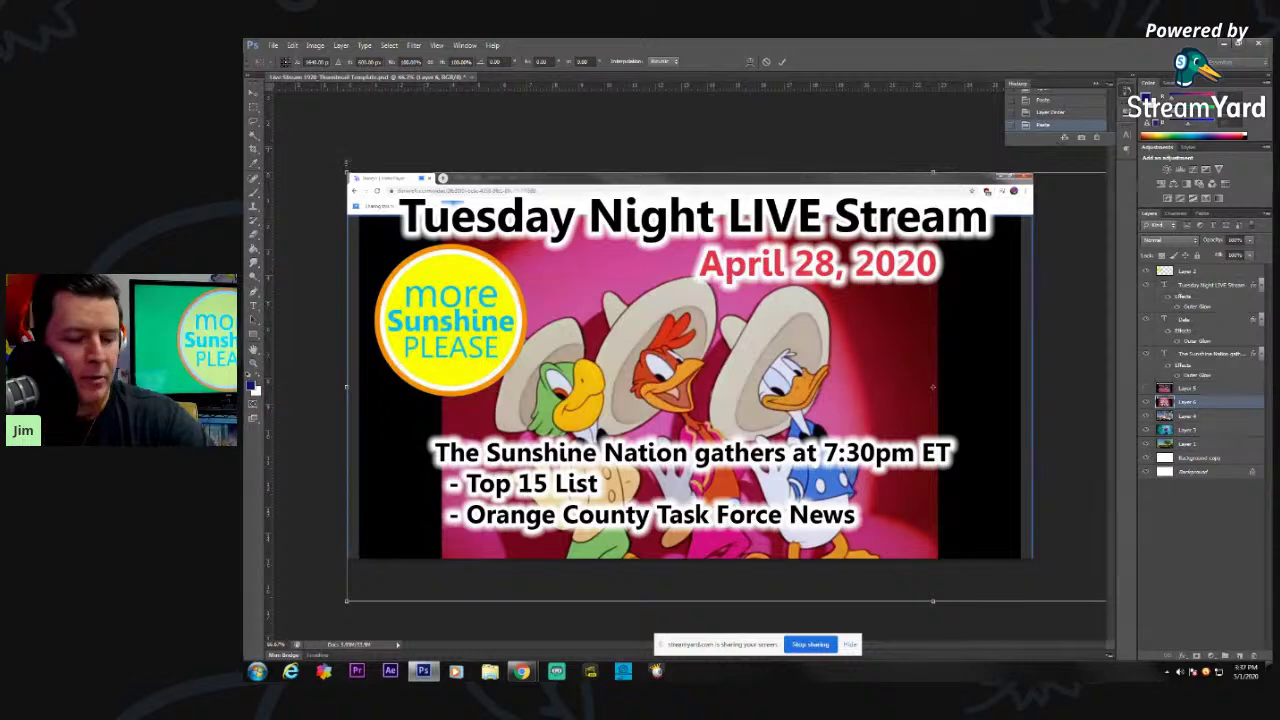
left_click_drag(336, 142, 249, 72)
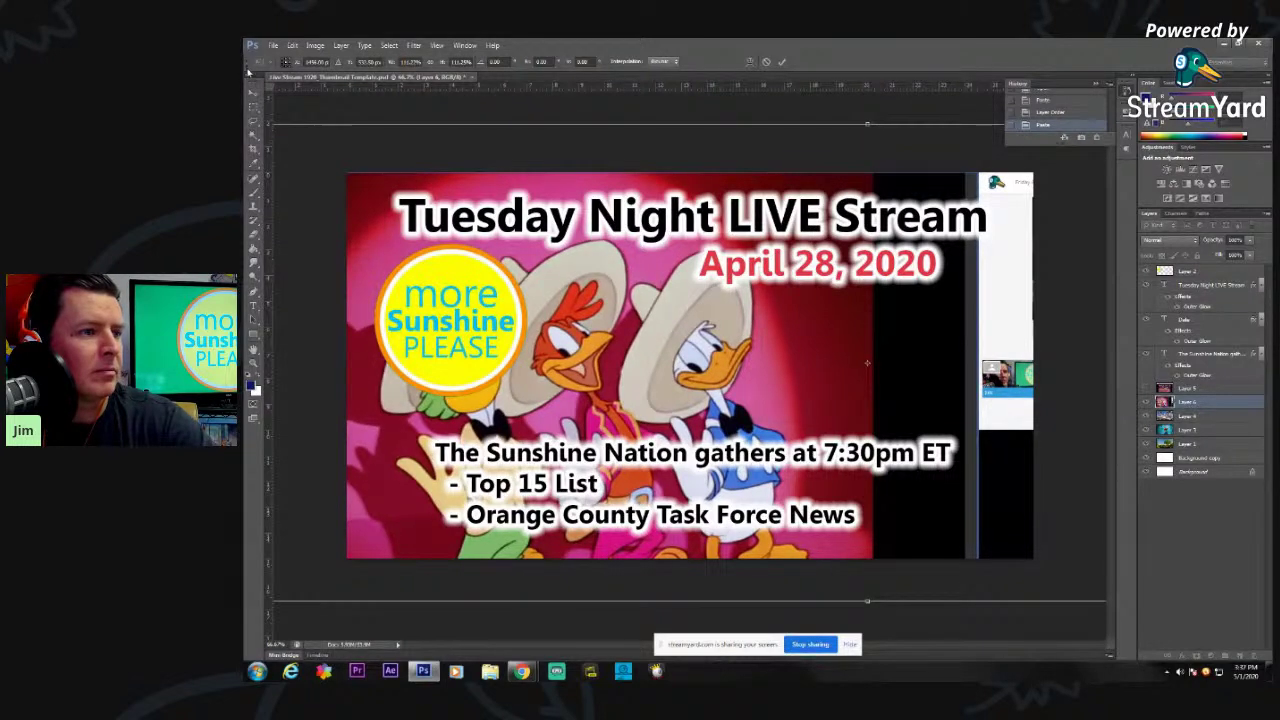
left_click_drag(834, 406, 554, 402)
left_click_drag(861, 393, 779, 368)
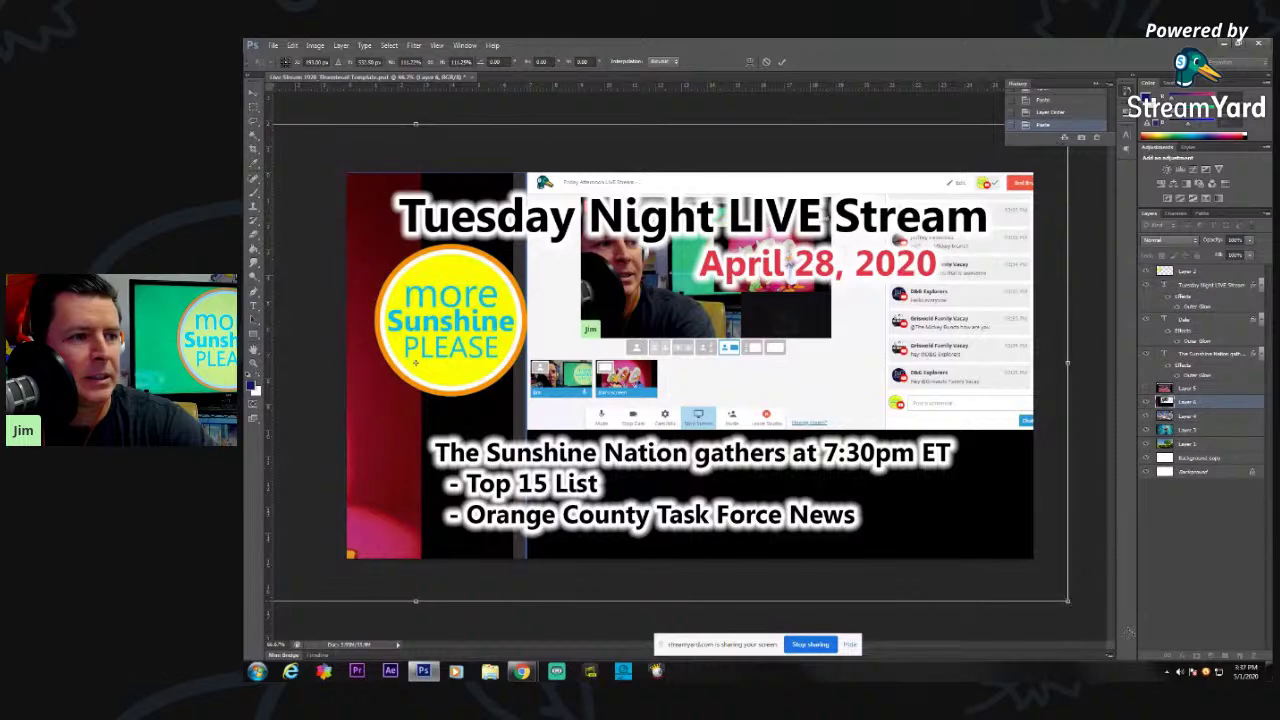
key("Escape")
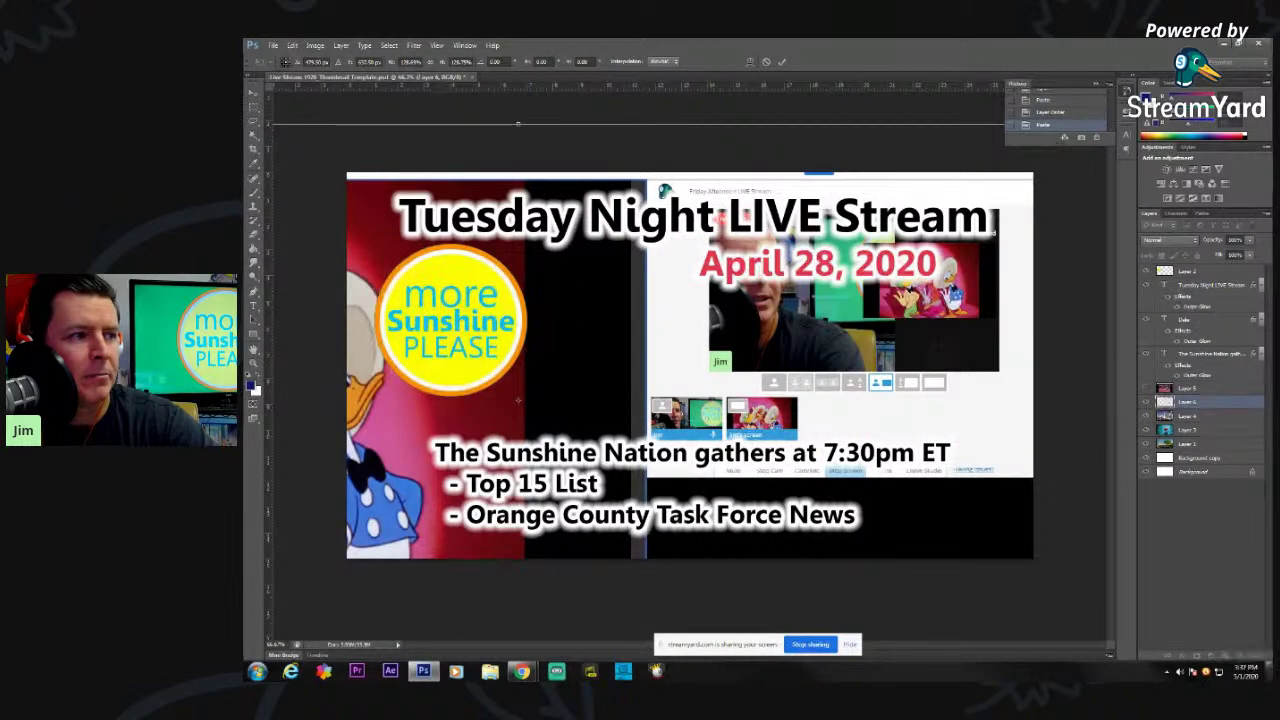
left_click_drag(518, 400, 995, 398)
left_click_drag(870, 347, 940, 442)
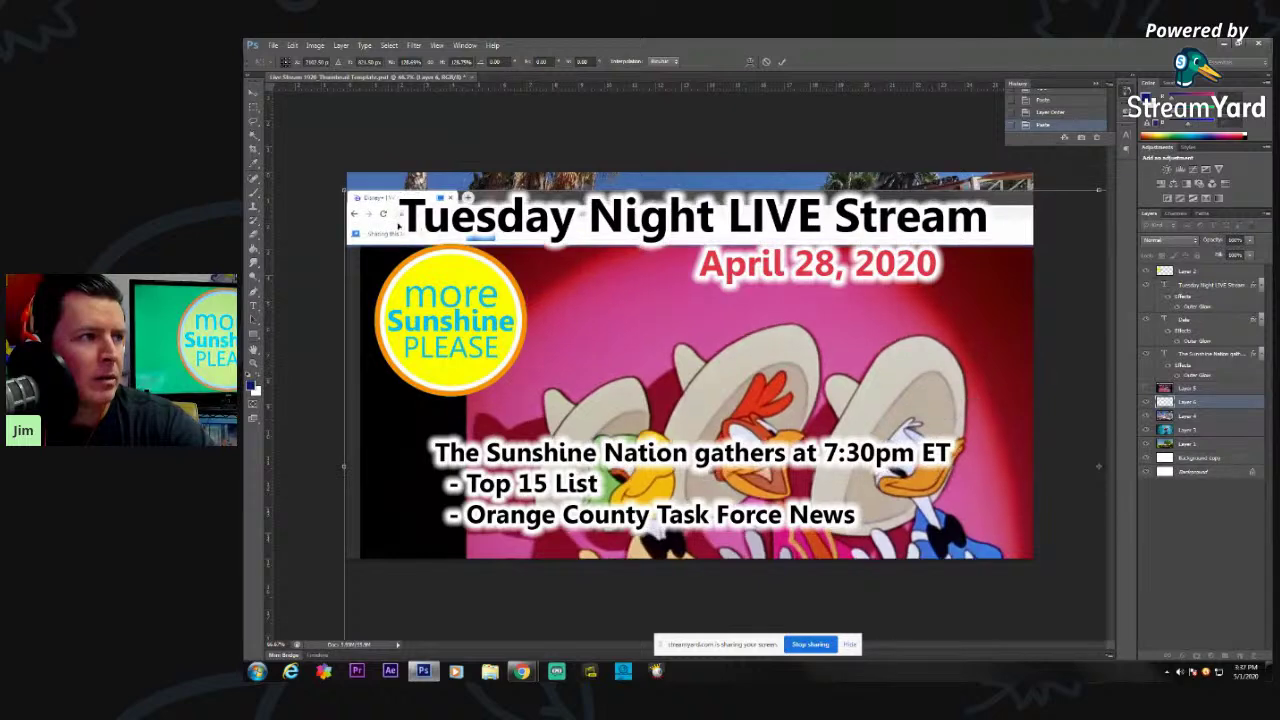
- Enlarge the screenshot to about 146% and shift it up so the browser bar lies outside the canvas
left_click_drag(343, 188, 269, 119)
left_click_drag(272, 165, 266, 140)
left_click_drag(256, 52, 256, 52)
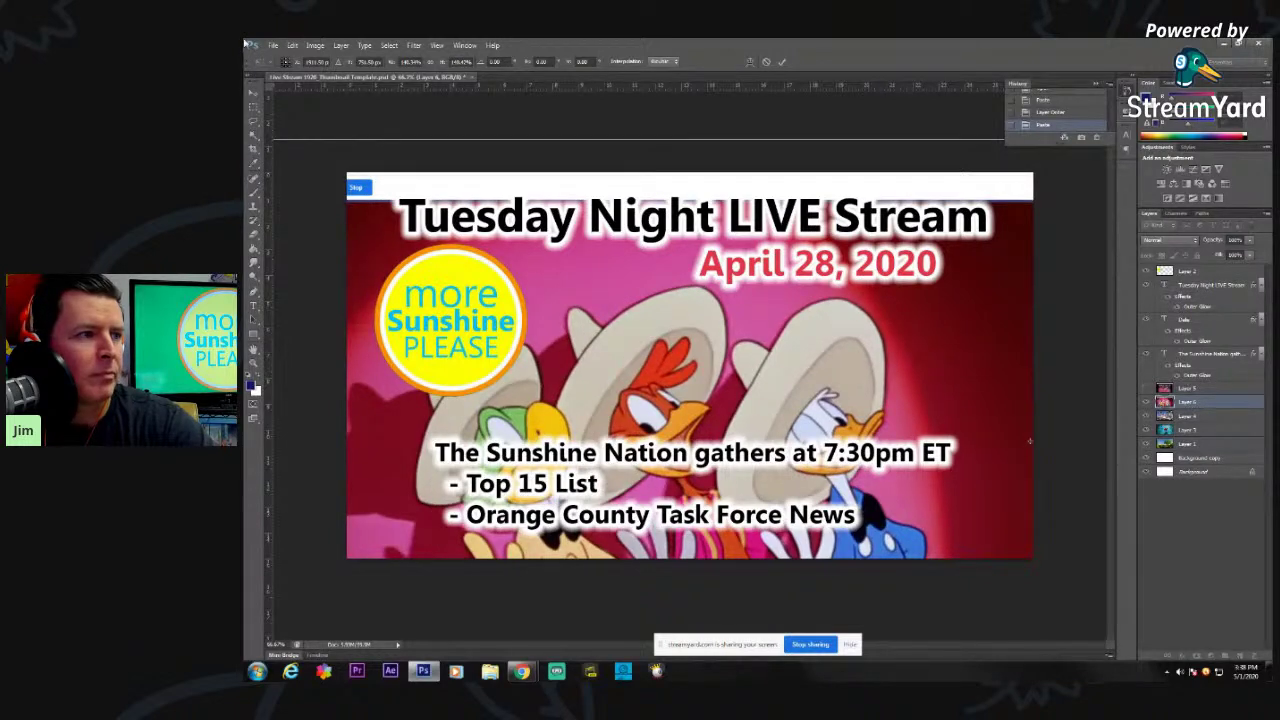
left_click_drag(694, 342, 692, 311)
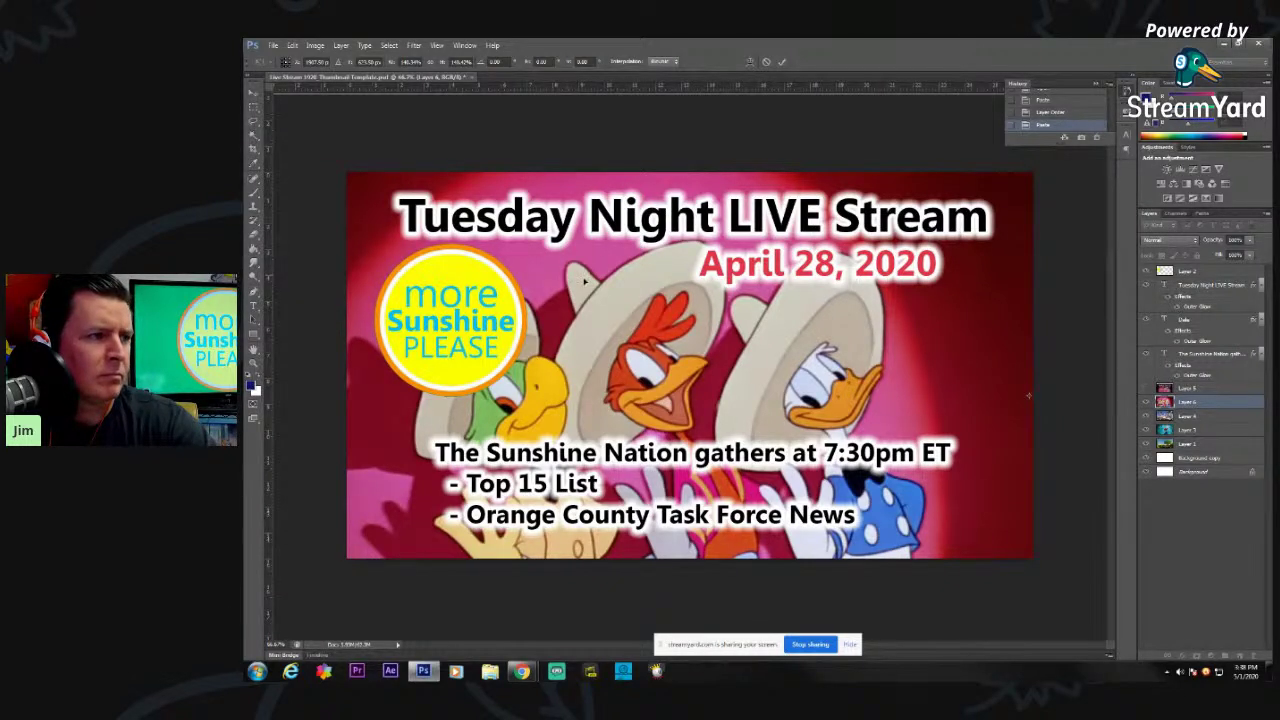
- Scale the screenshot to about 157%, position the three birds so the artwork fills the canvas, and apply the transform
left_click_drag(592, 284, 798, 414)
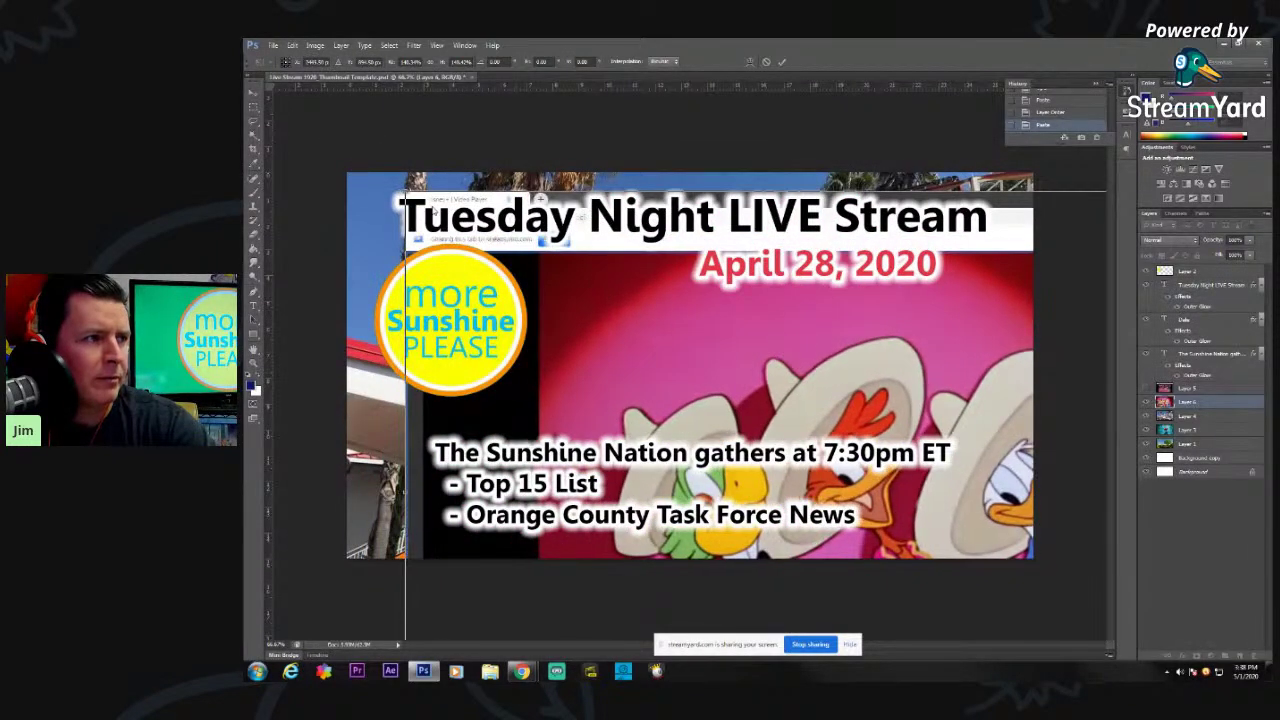
left_click_drag(405, 190, 250, 128)
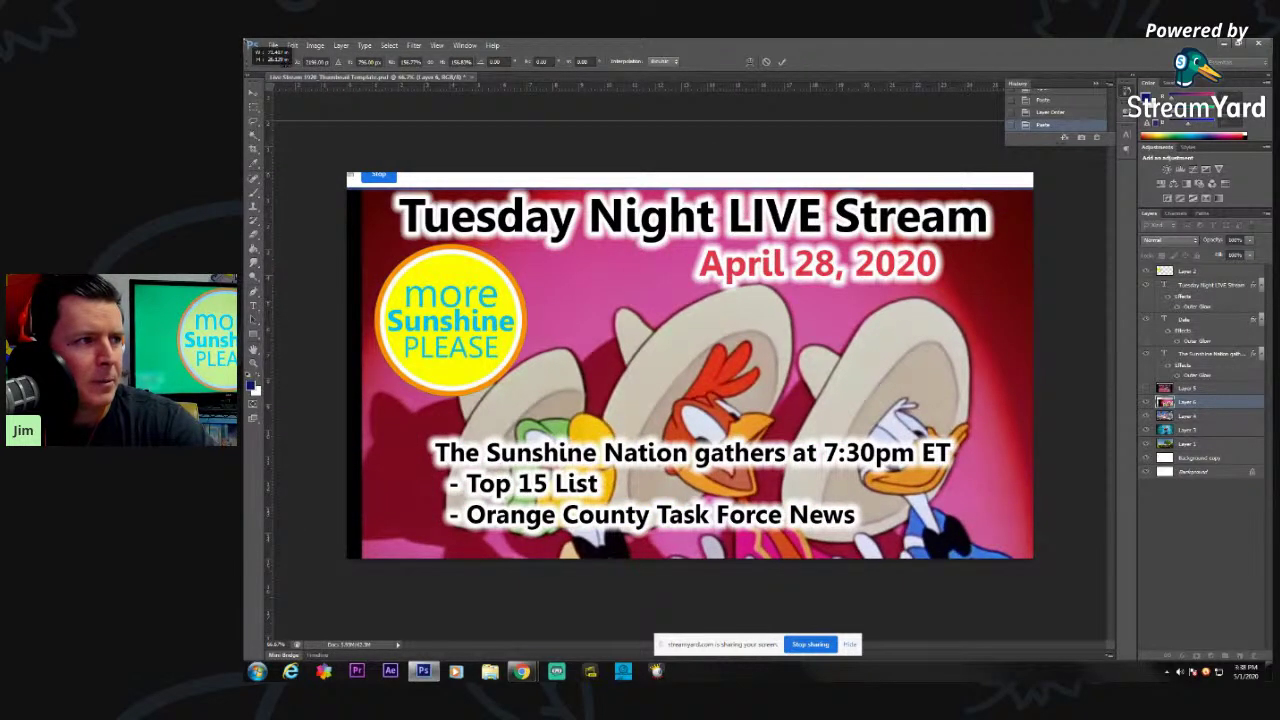
left_click_drag(252, 50, 254, 52)
left_click_drag(685, 325, 685, 254)
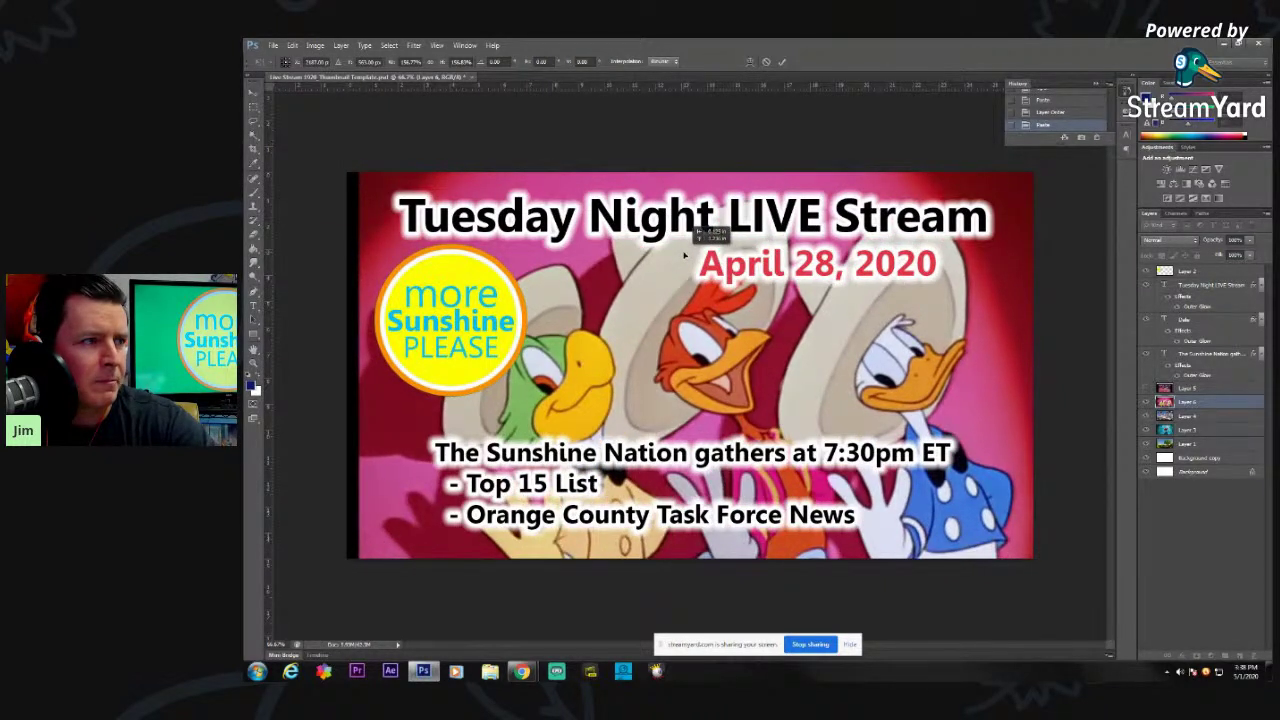
left_click_drag(685, 255, 676, 254)
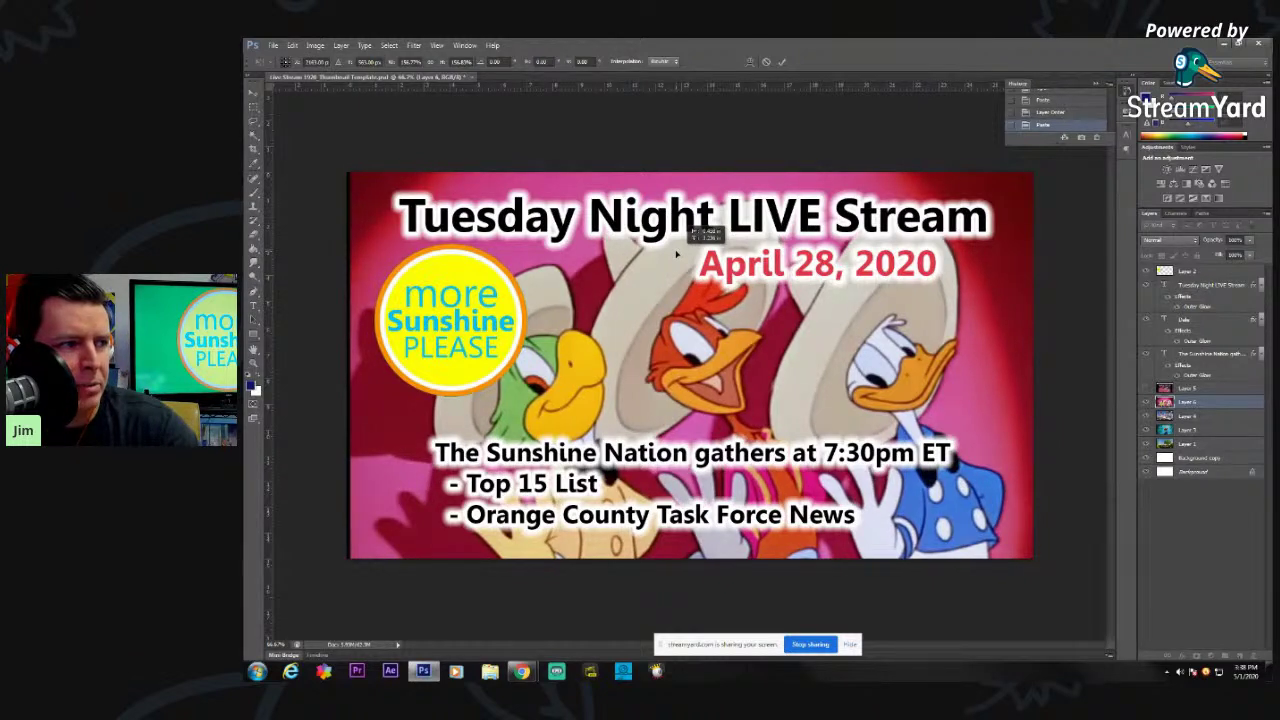
left_click_drag(671, 254, 669, 254)
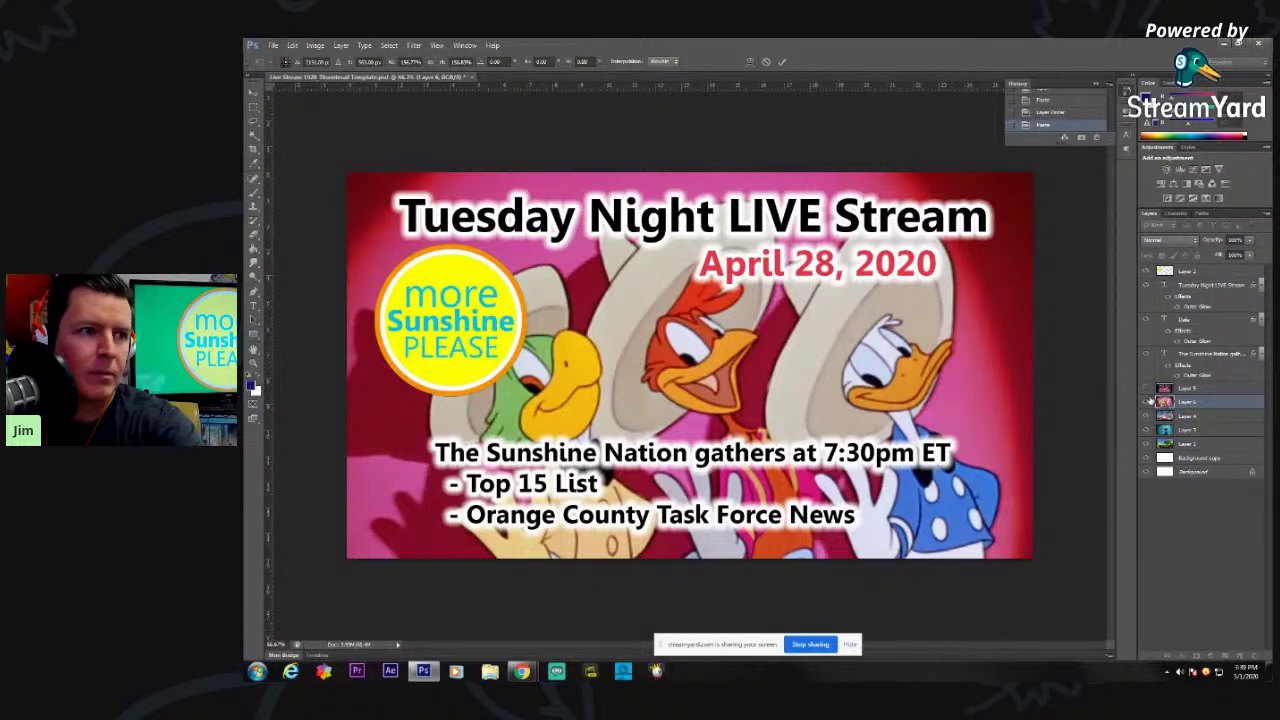
key("Return")
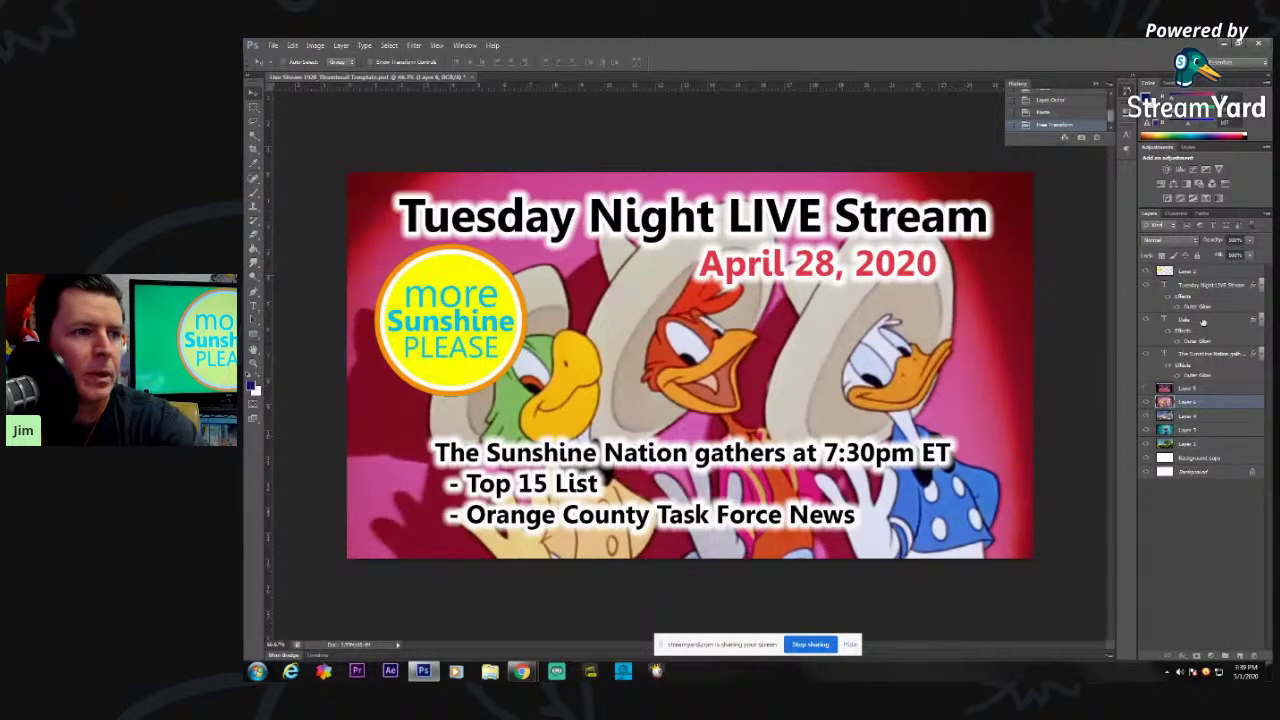
- Change the date text under the Tuesday Night LIVE Stream title to May 5, 2020
left_click(1165, 318)
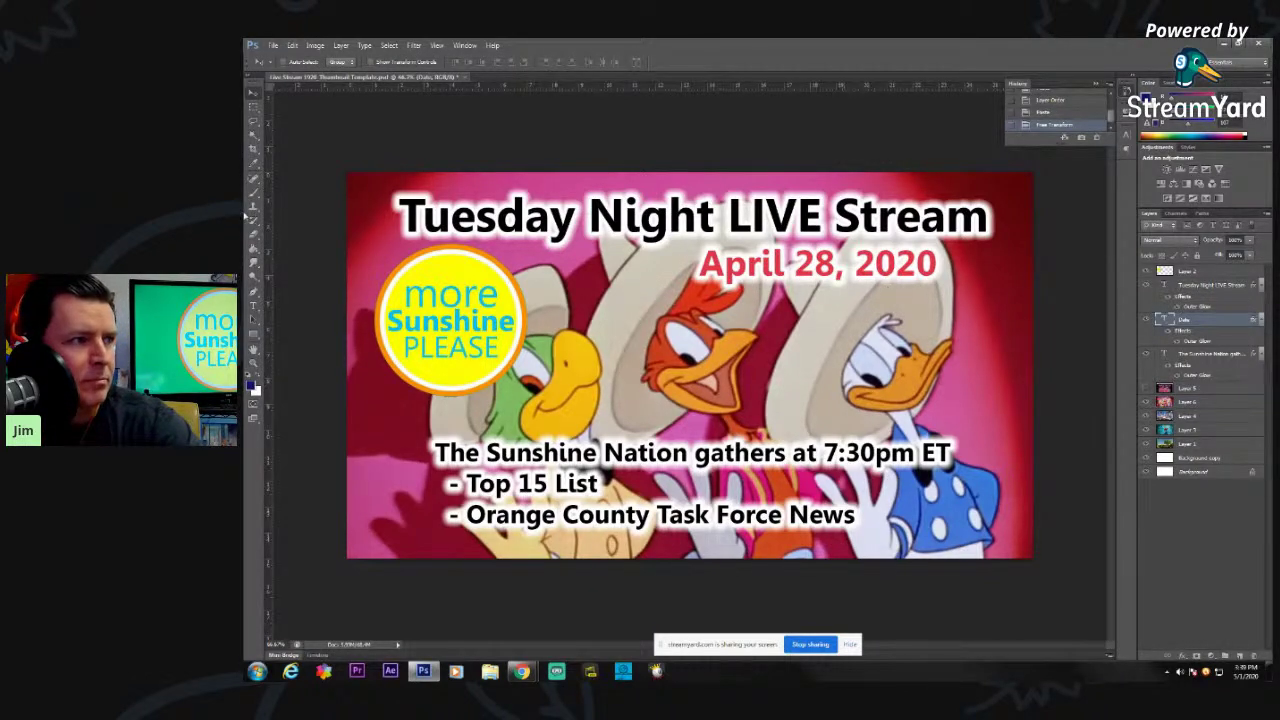
left_click(254, 306)
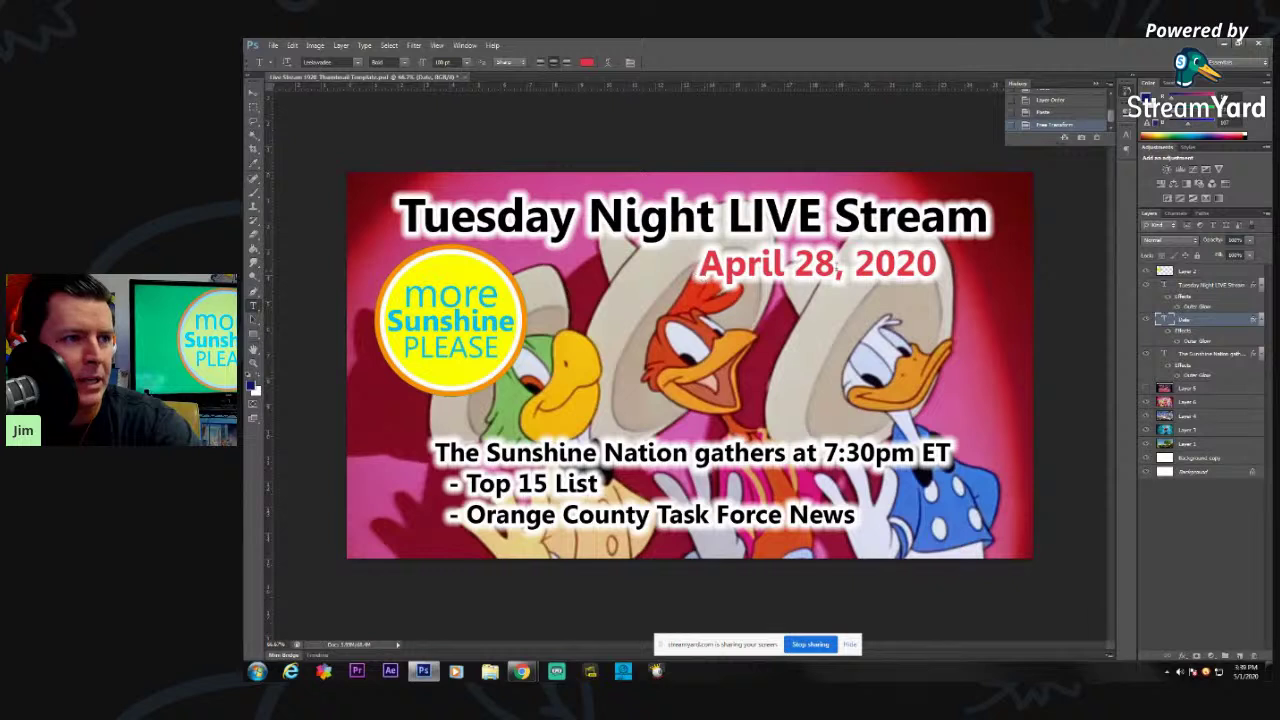
left_click(838, 263)
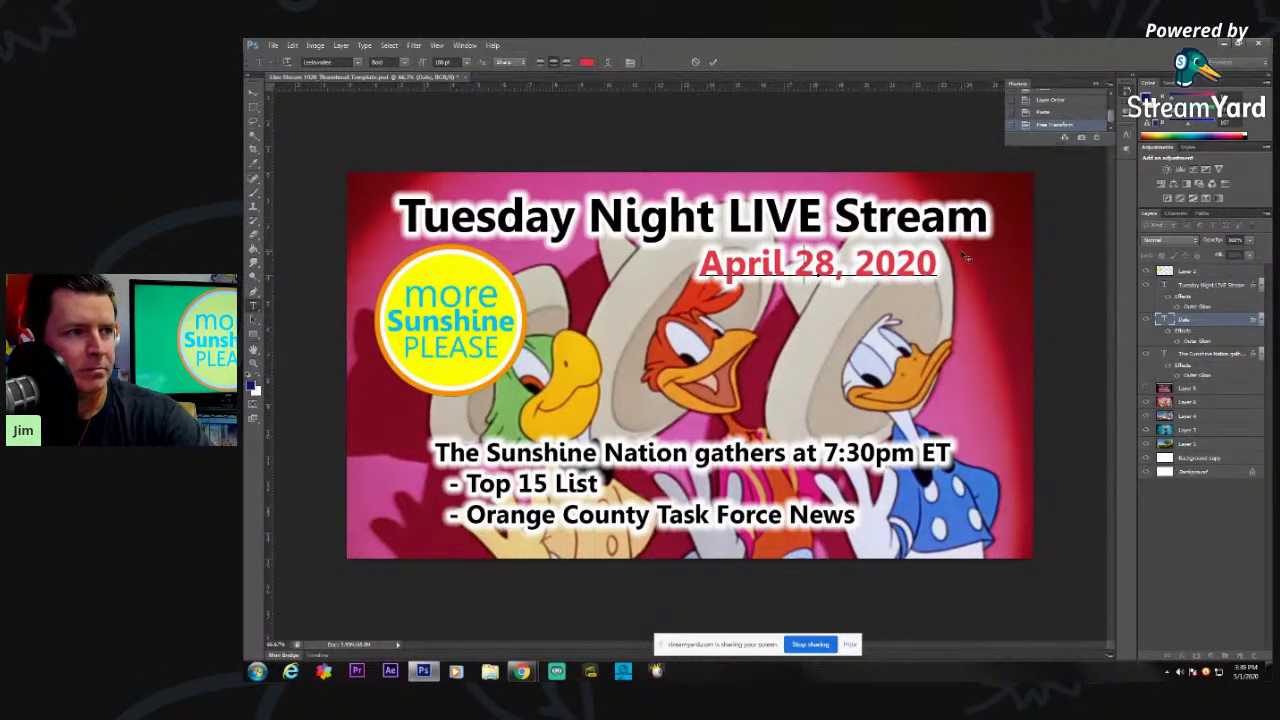
key("BackSpace")
key("BackSpace")
key("BackSpace")
key("BackSpace")
key("BackSpace")
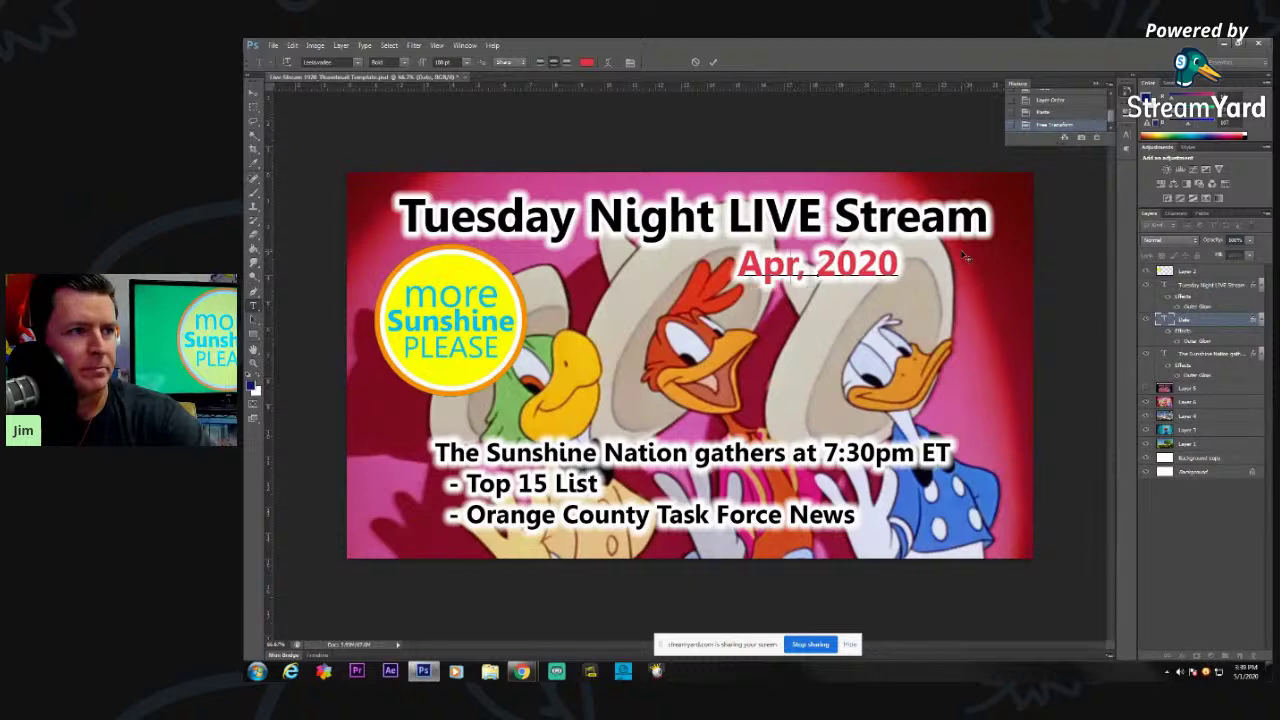
key("BackSpace")
key("BackSpace")
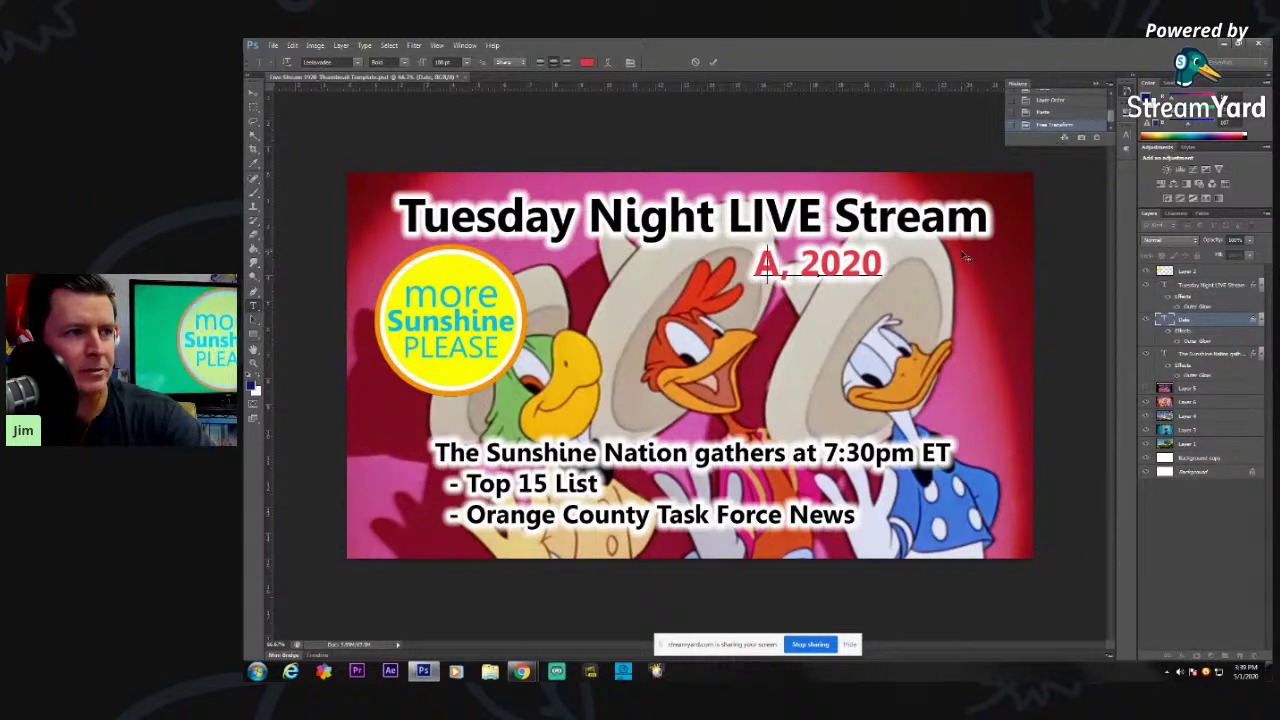
key("BackSpace")
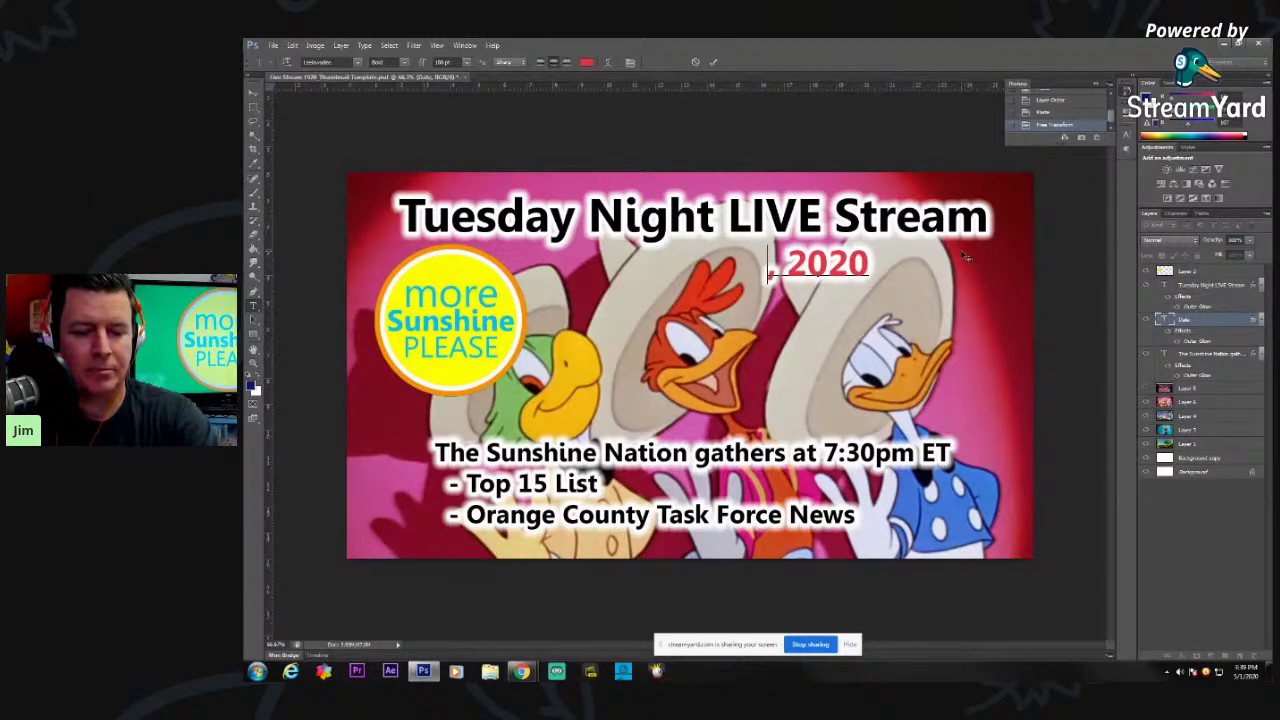
type("May 5")
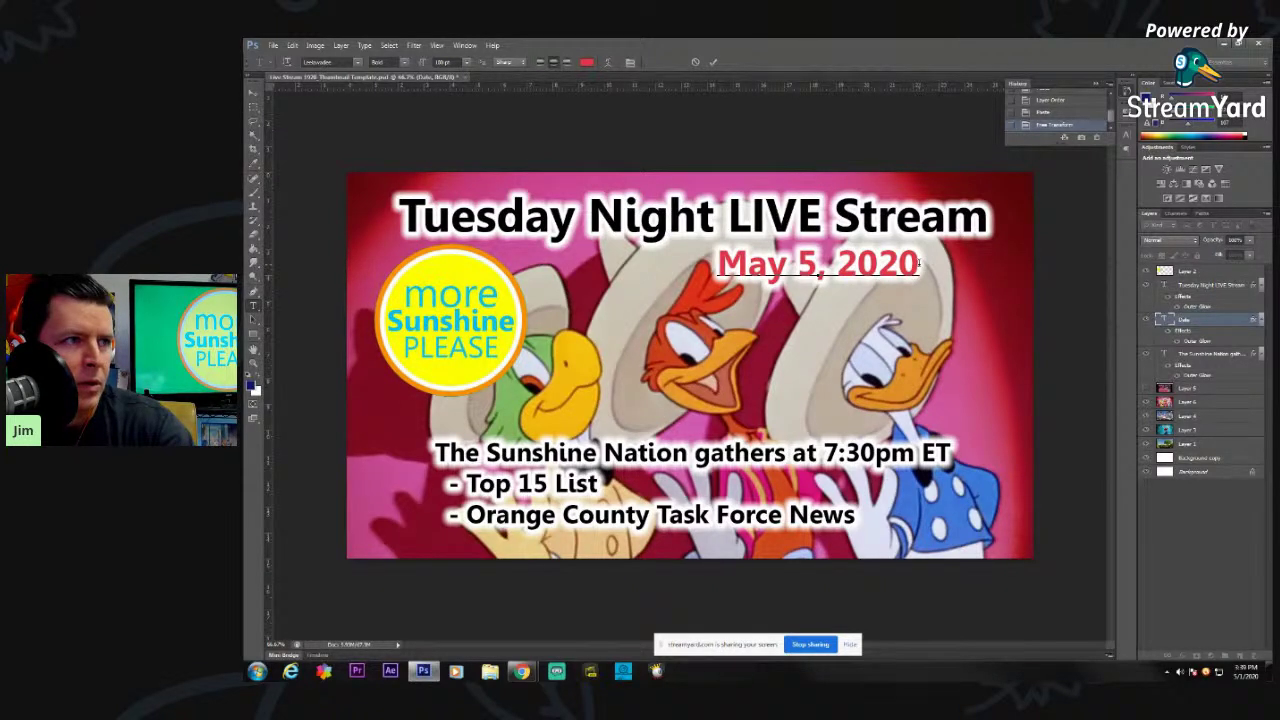
- Recolour the May 5, 2020 date text dark green (#3e9d10), deepening a green sampled from the parrot in the artwork
left_click_drag(919, 263, 716, 265)
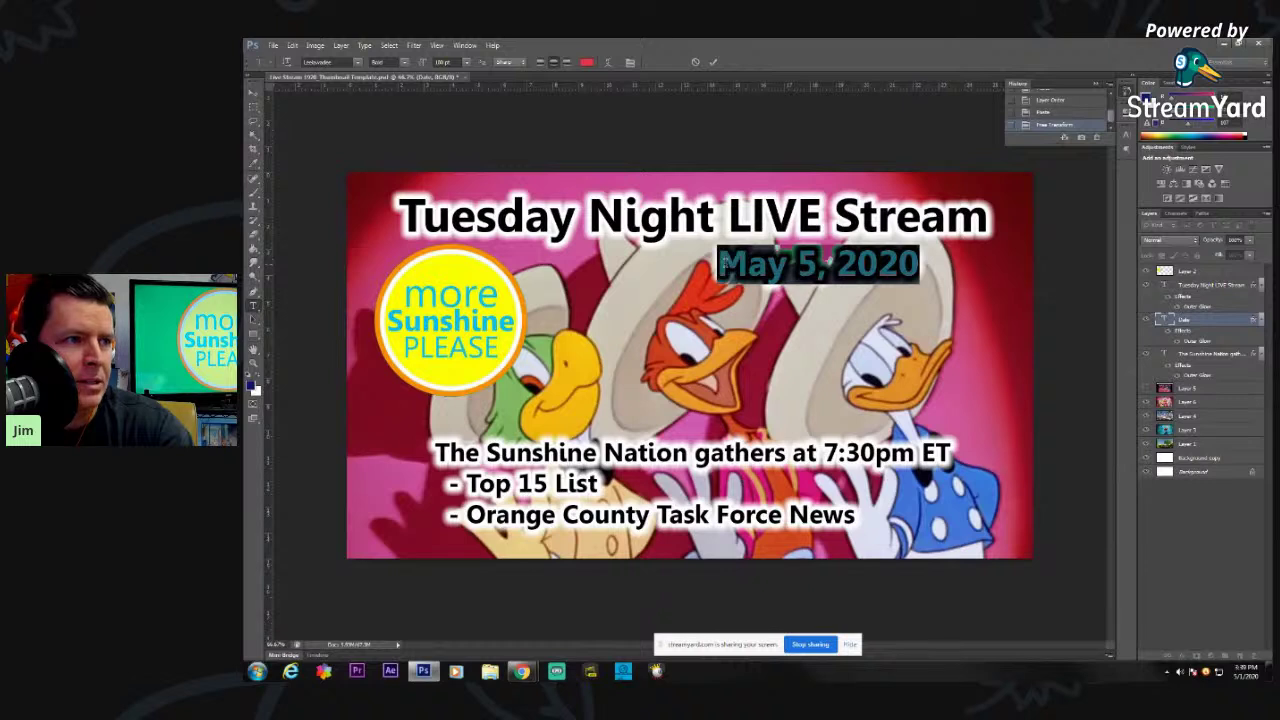
left_click(588, 63)
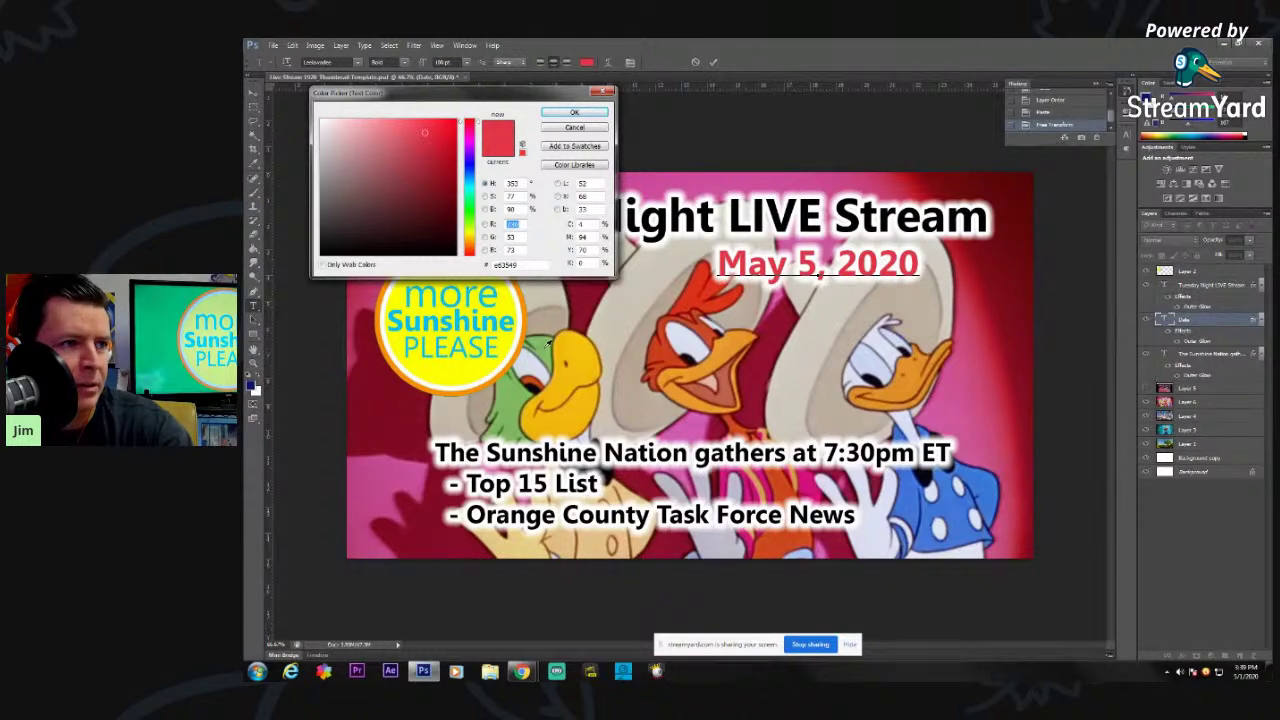
type("7eb057")
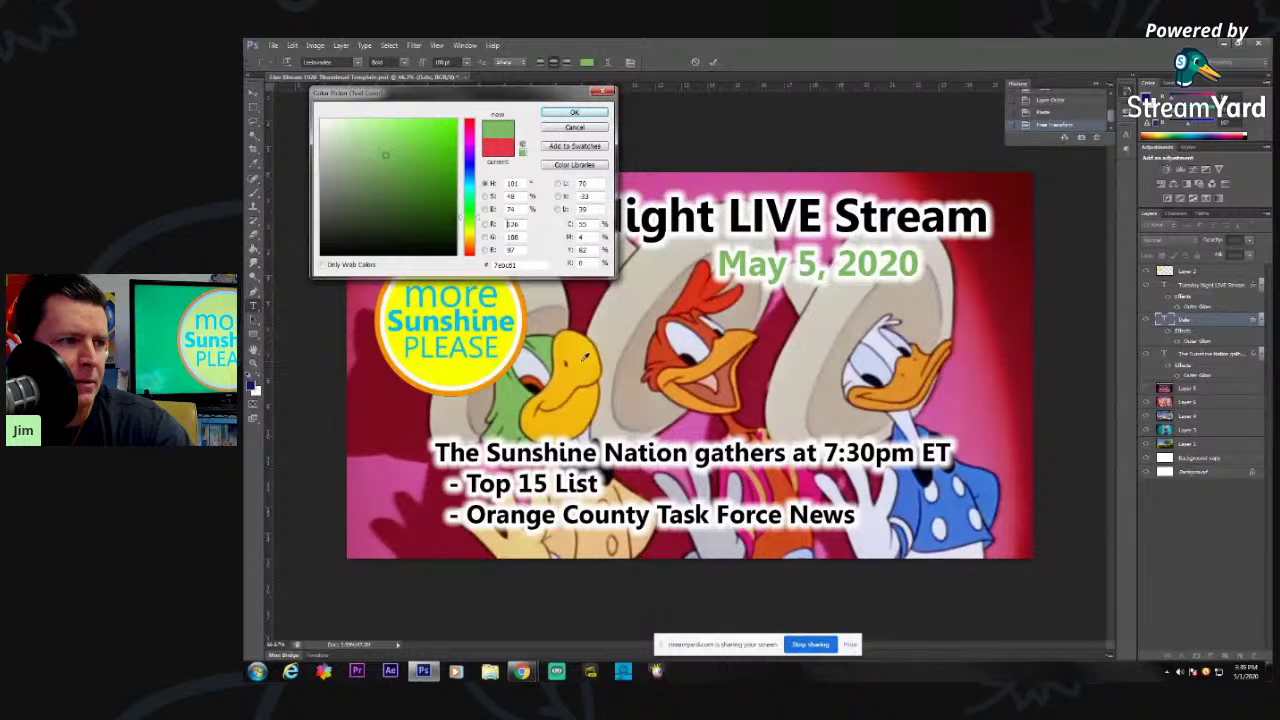
left_click(585, 357)
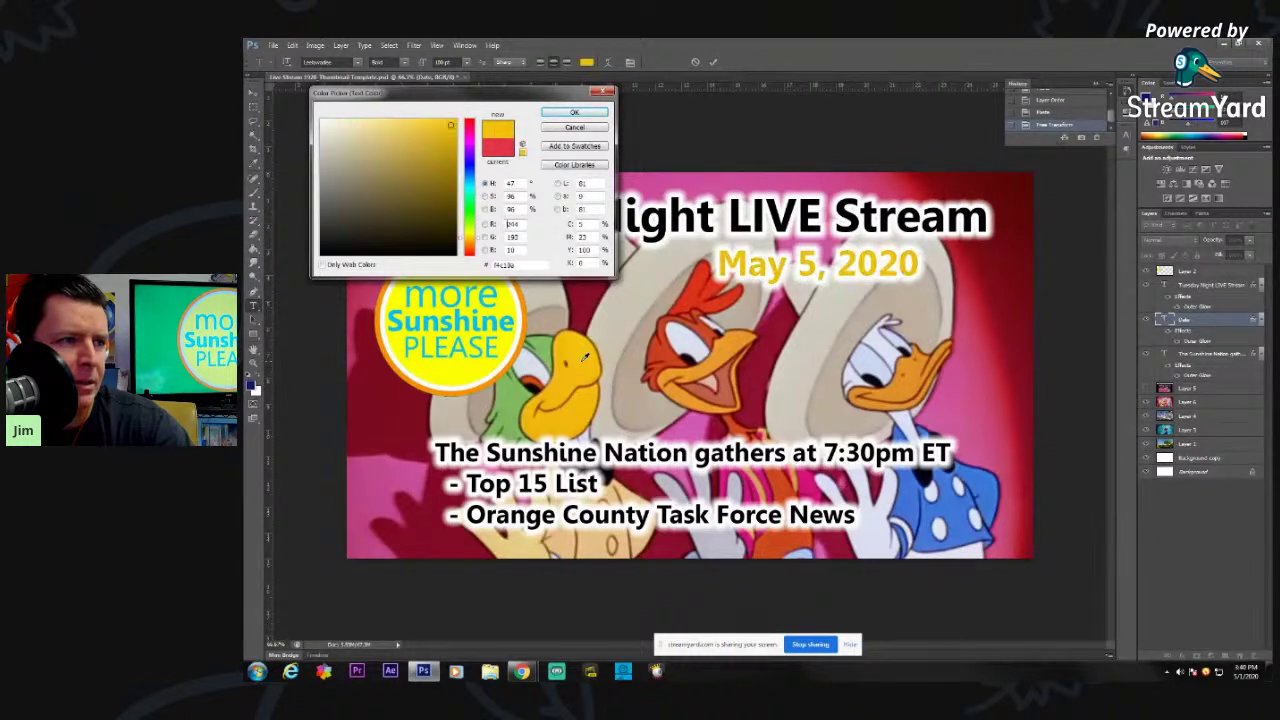
left_click(548, 343)
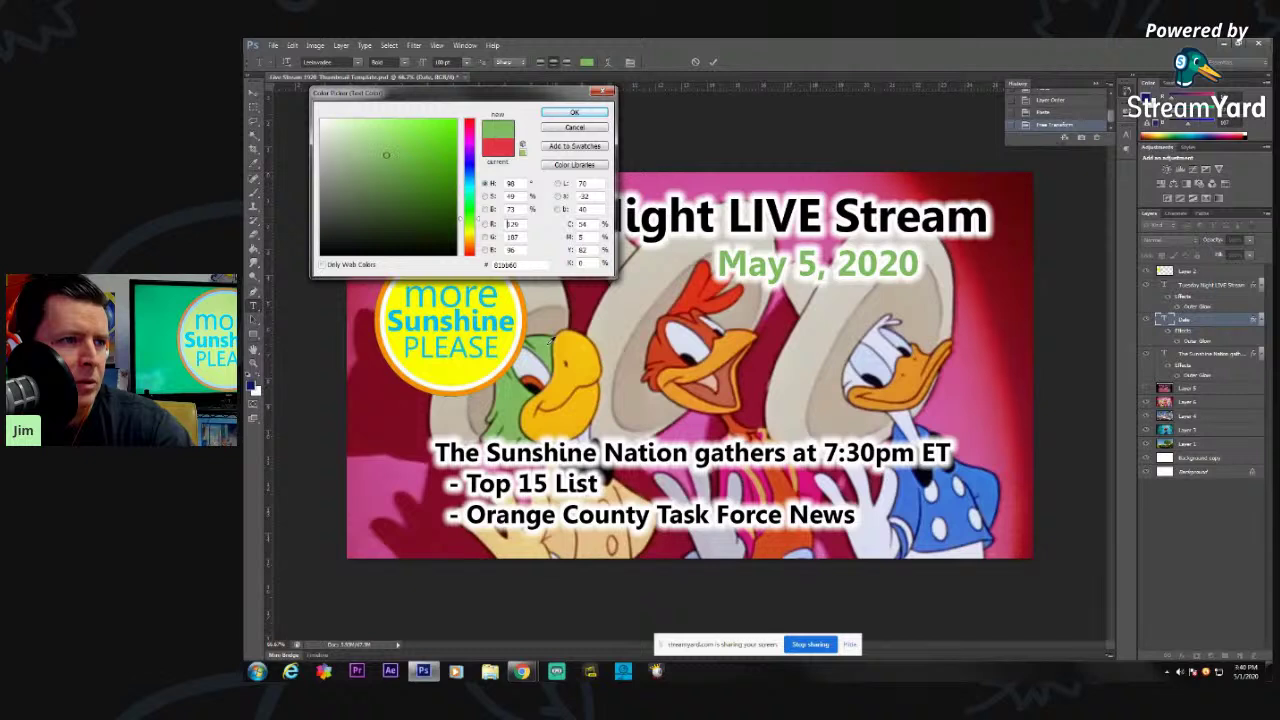
left_click(912, 503)
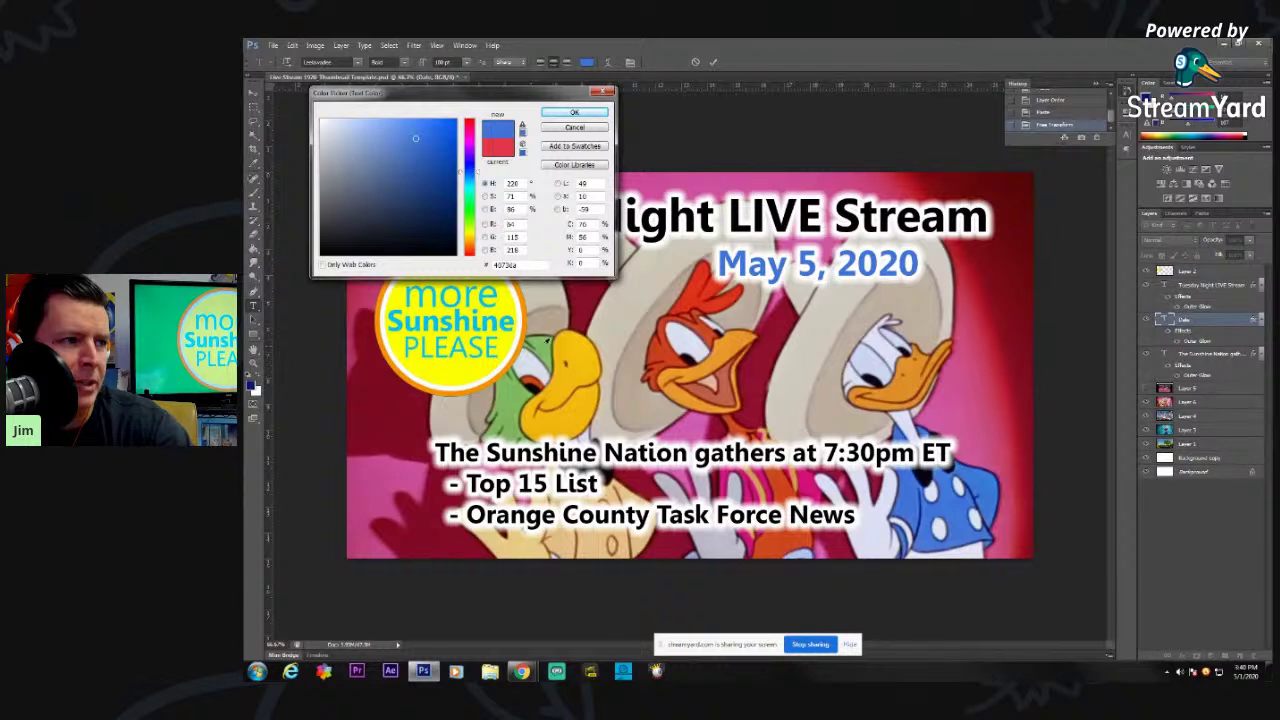
left_click(547, 344)
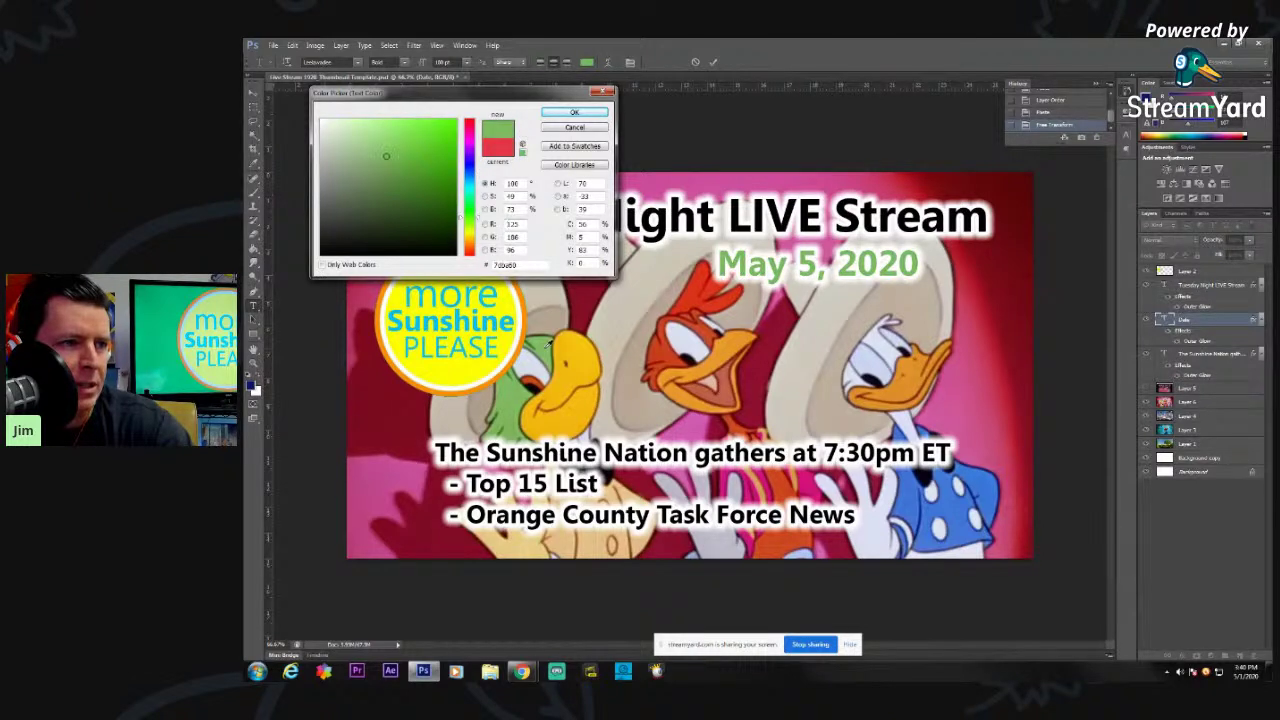
left_click(428, 163)
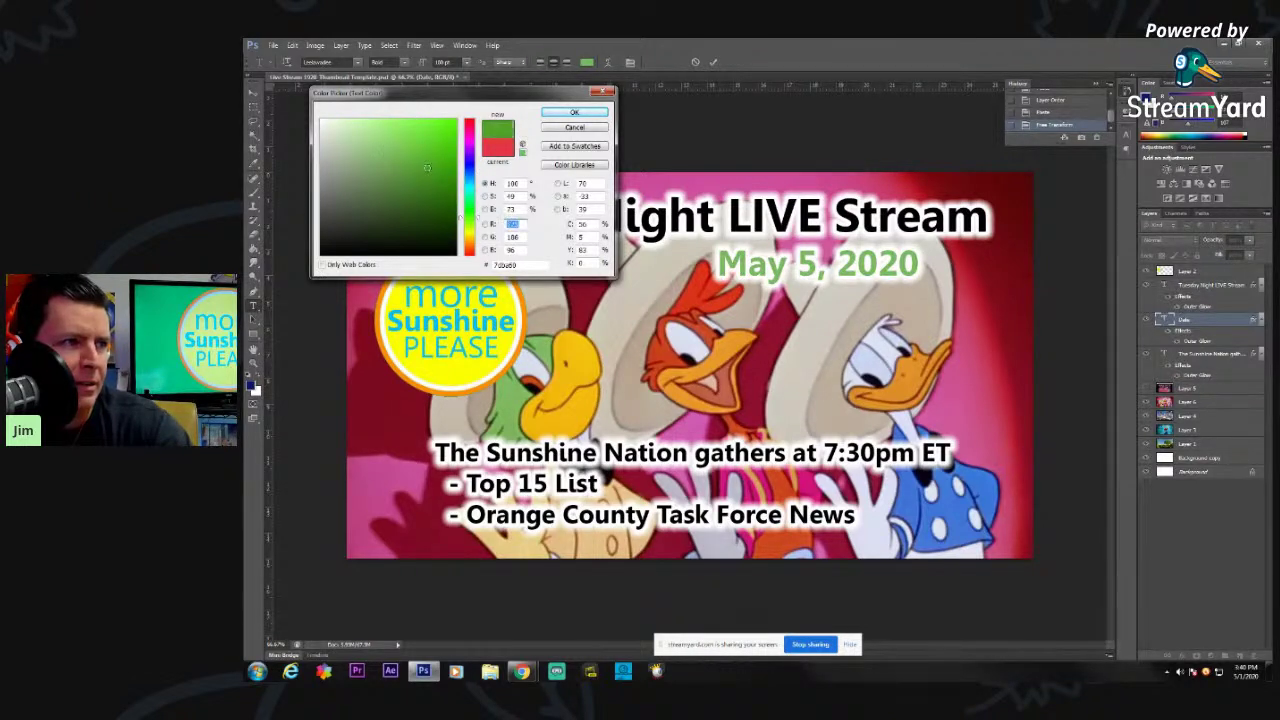
left_click(442, 171)
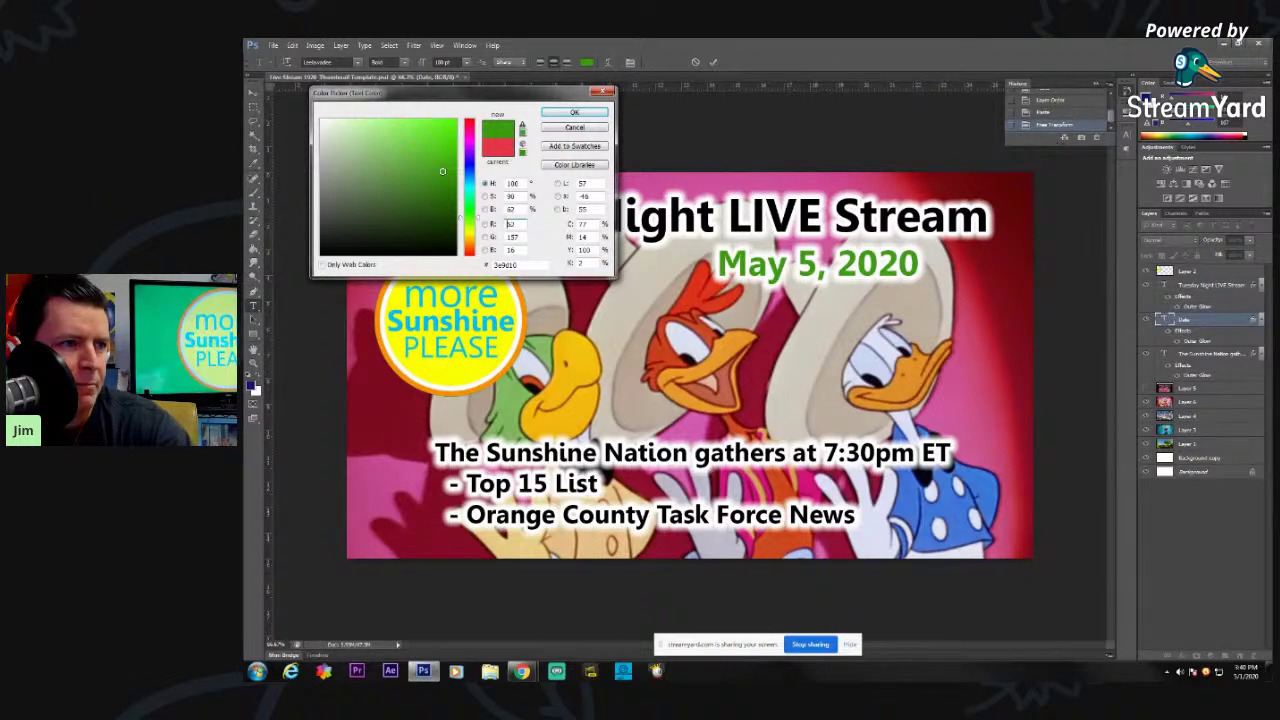
left_click(573, 114)
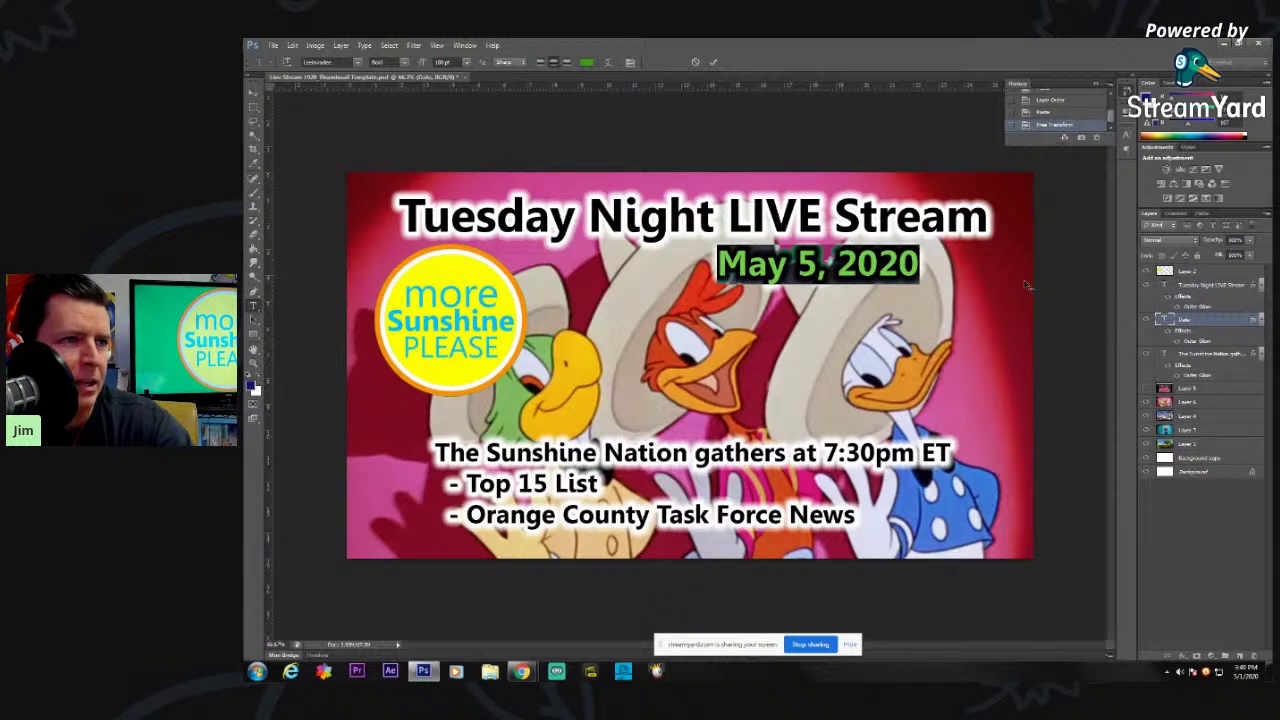
- Recolour the Tuesday Night LIVE Stream title with the green sampled from the date text and commit the edit
left_click(1212, 292)
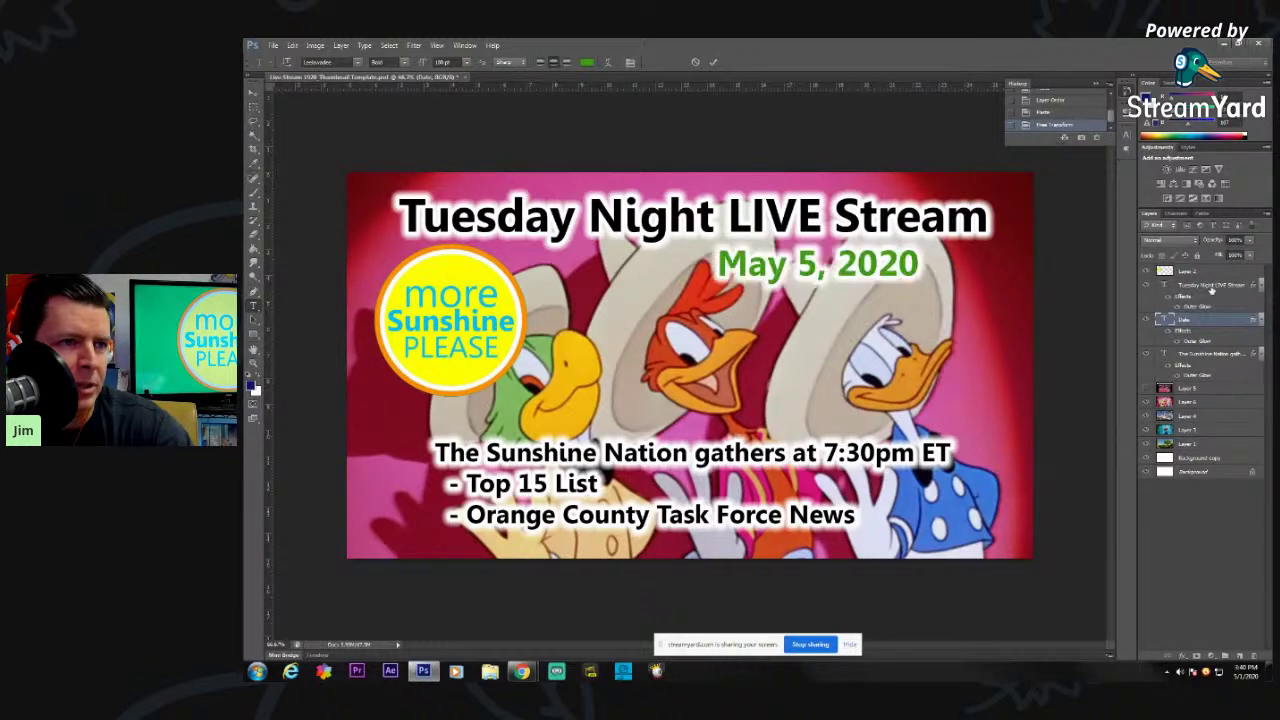
left_click(1212, 290)
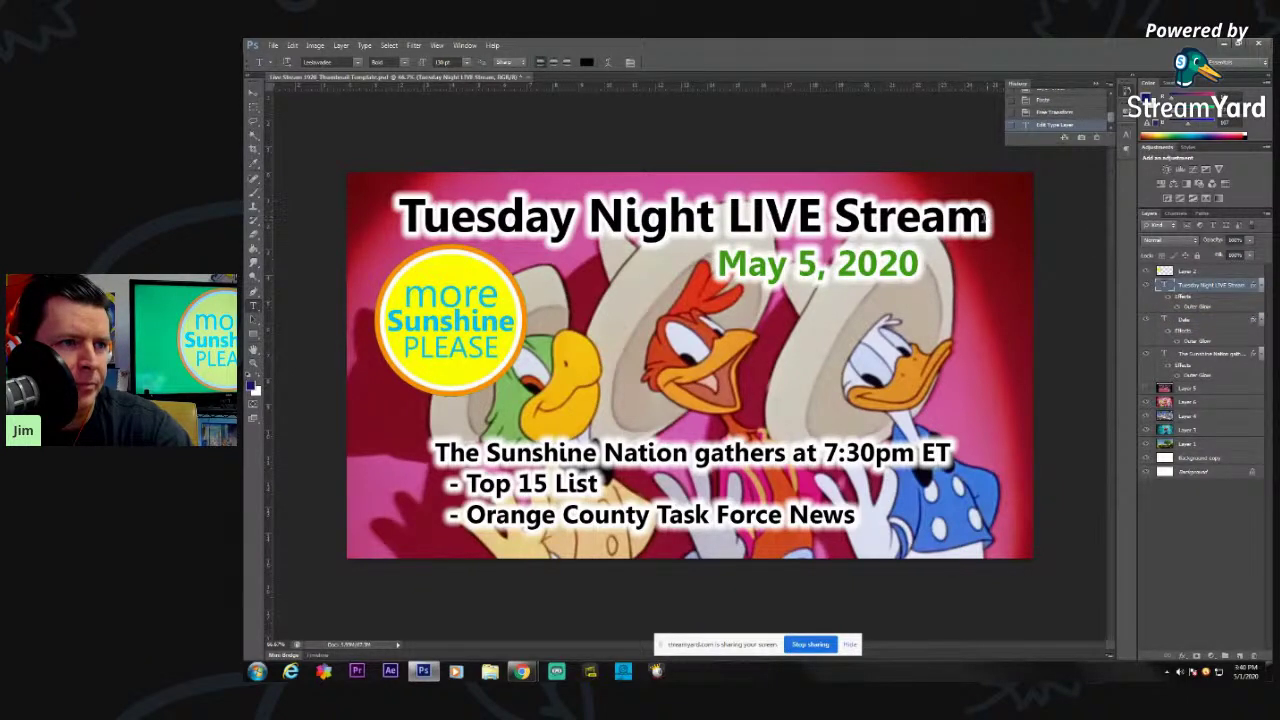
left_click_drag(983, 215, 350, 218)
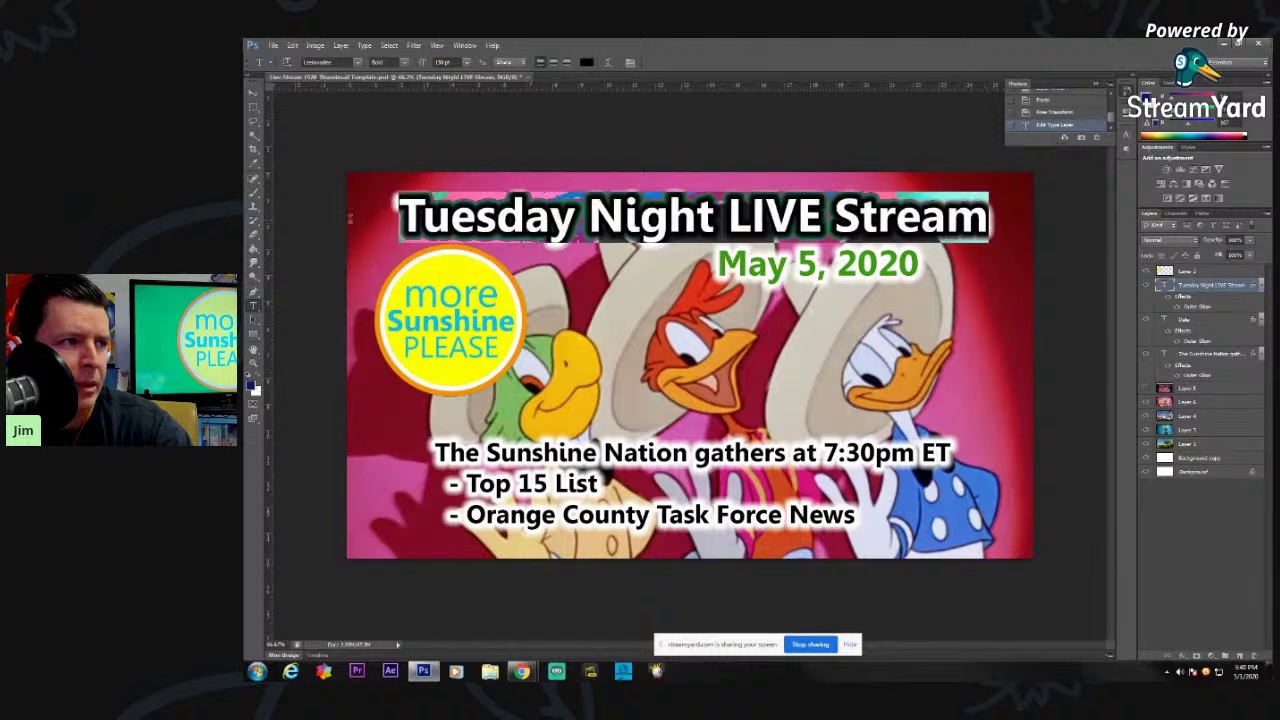
left_click(586, 62)
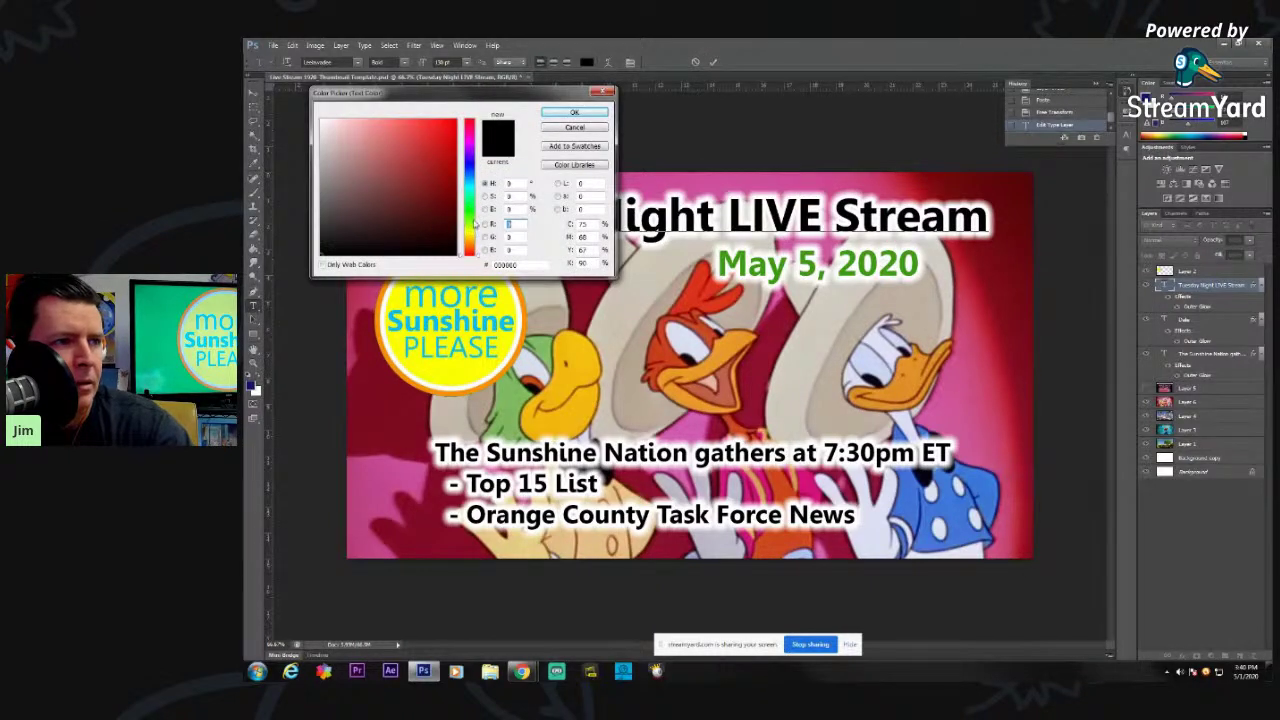
left_click(858, 255)
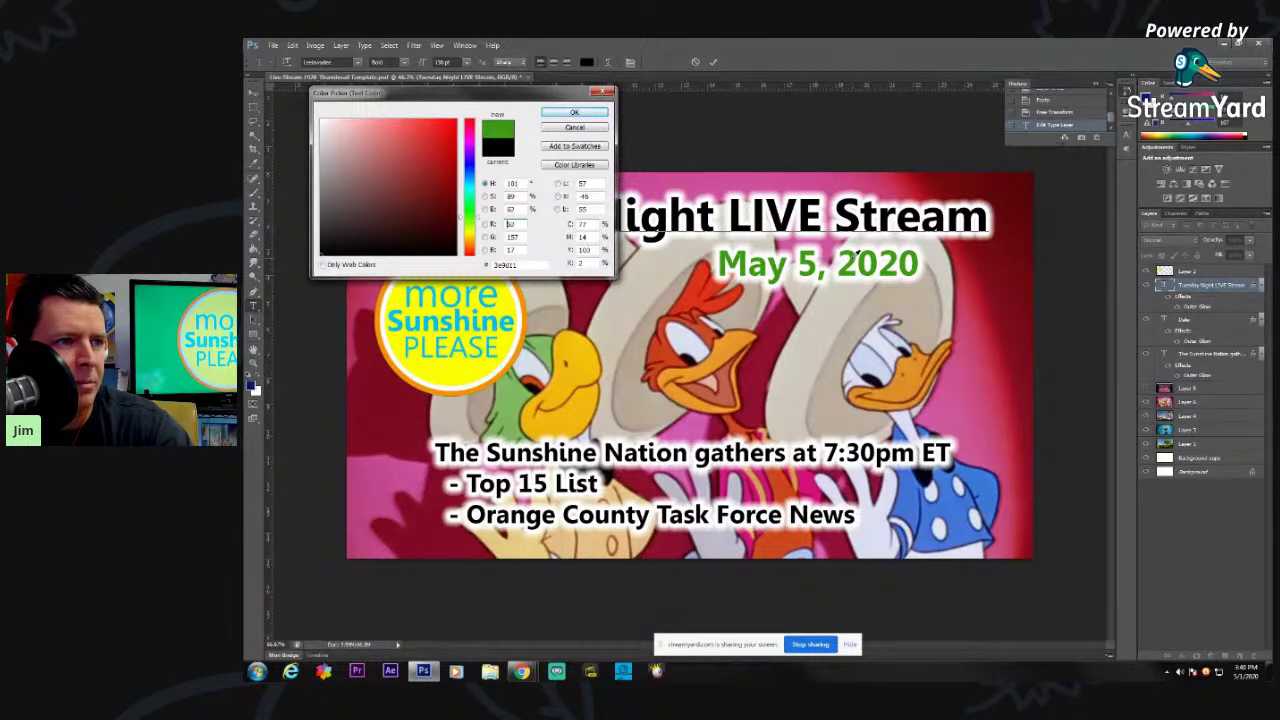
left_click(594, 114)
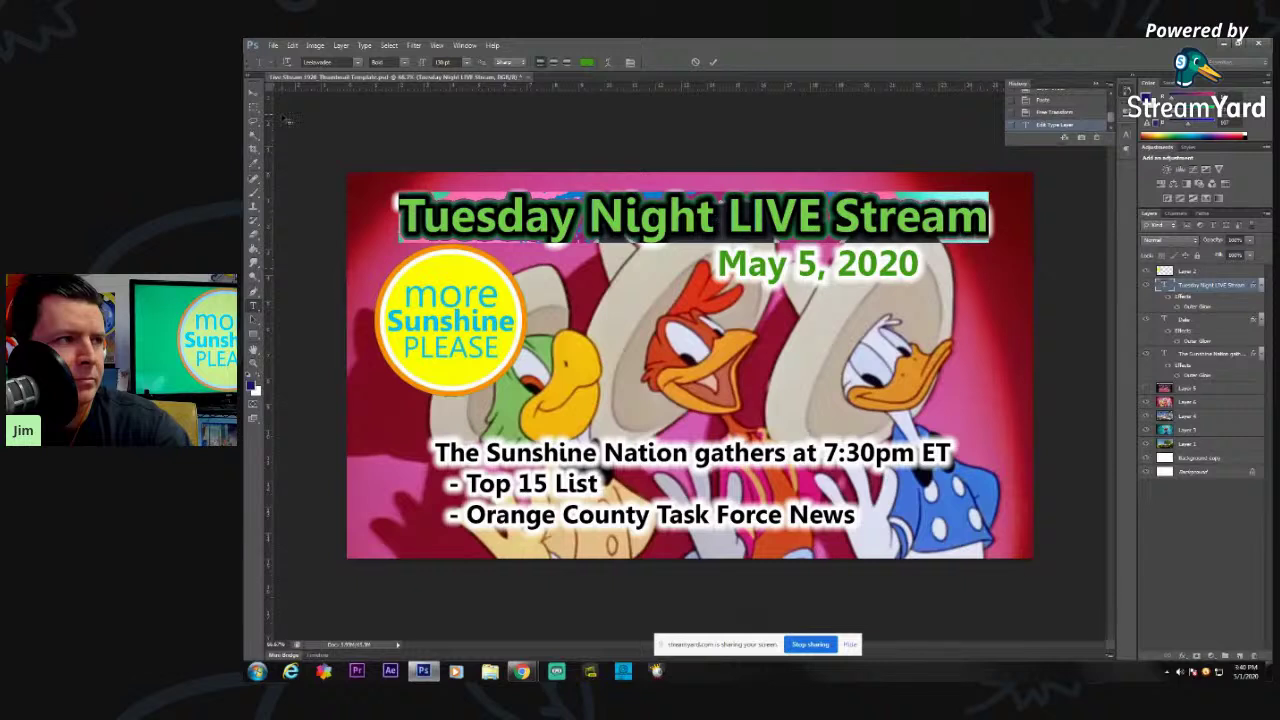
left_click(256, 93)
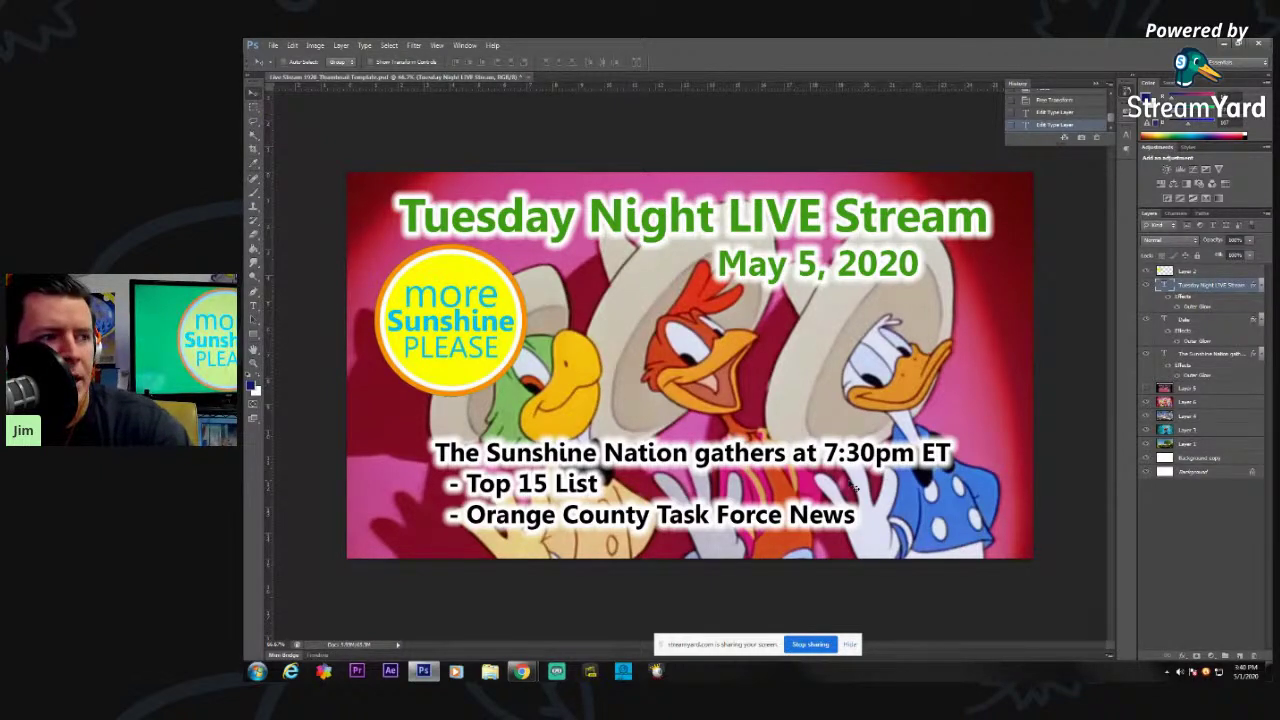
- Remove the Orange County Task Force News bullet and add an "It's Cinco de Mayo" bullet above Top 15 List
left_click(254, 306)
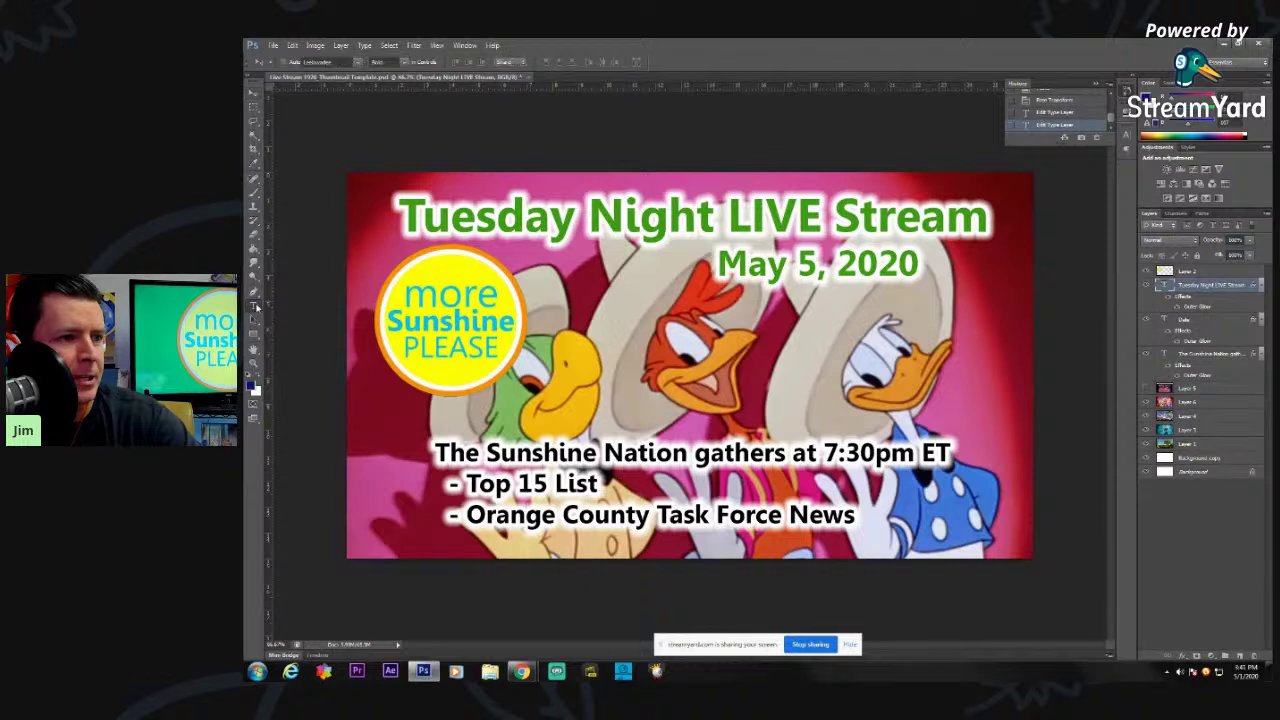
left_click_drag(863, 515, 449, 516)
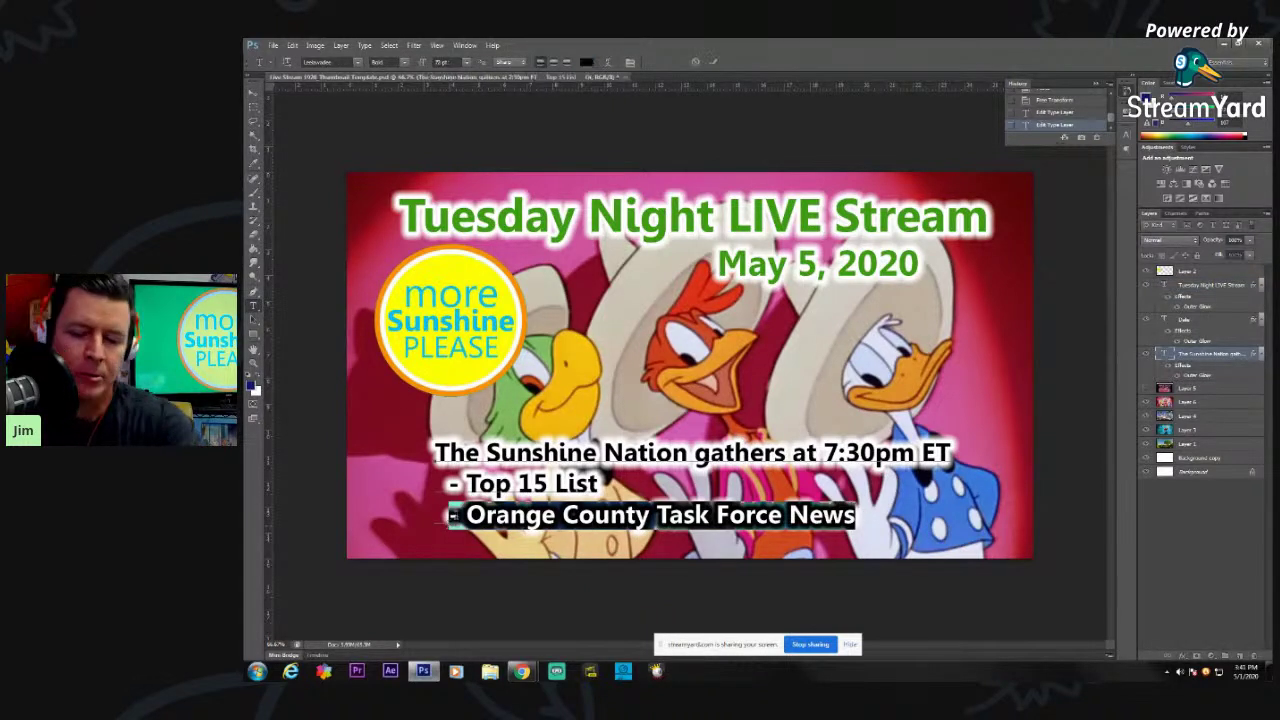
key("BackSpace")
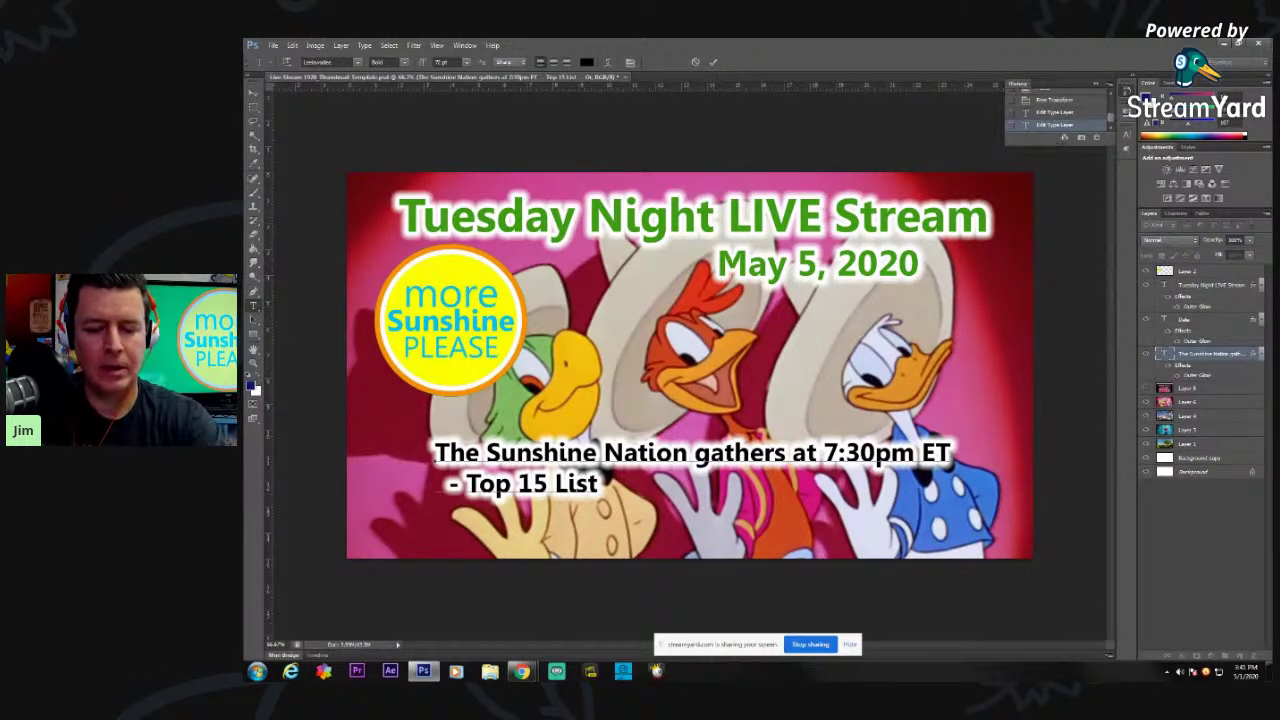
type("It")
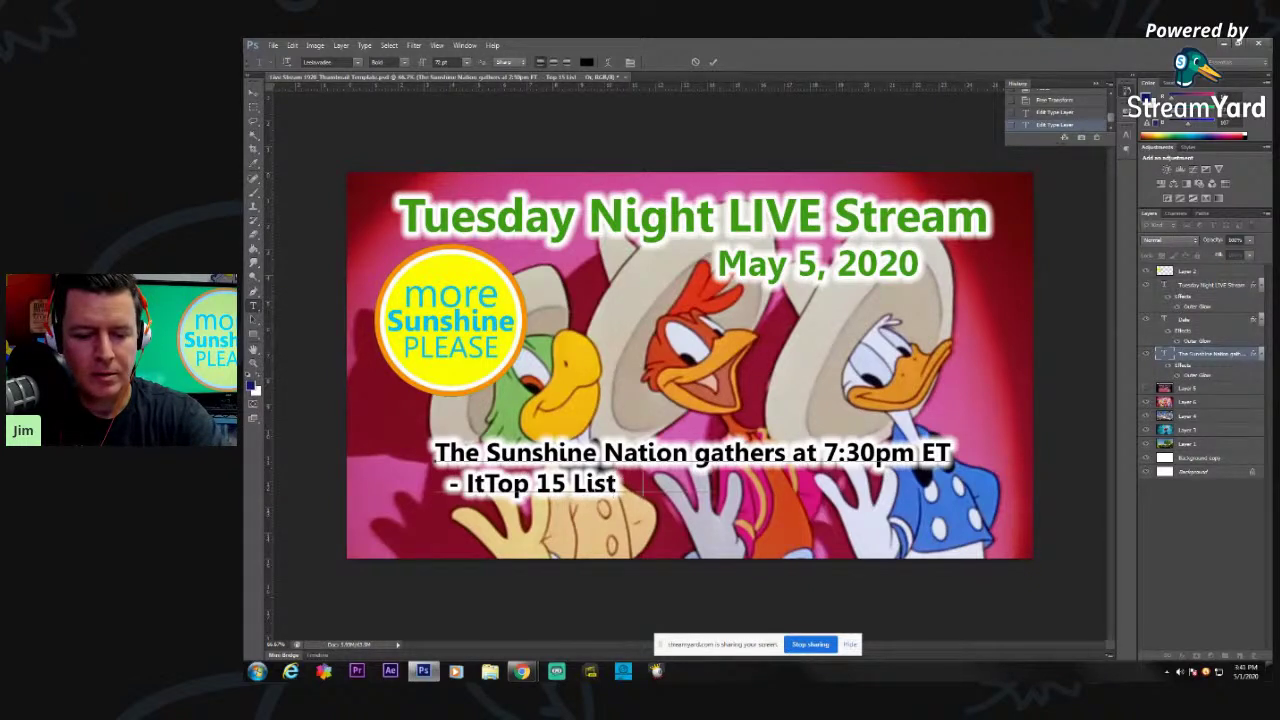
type("'s Cinco de Mayo")
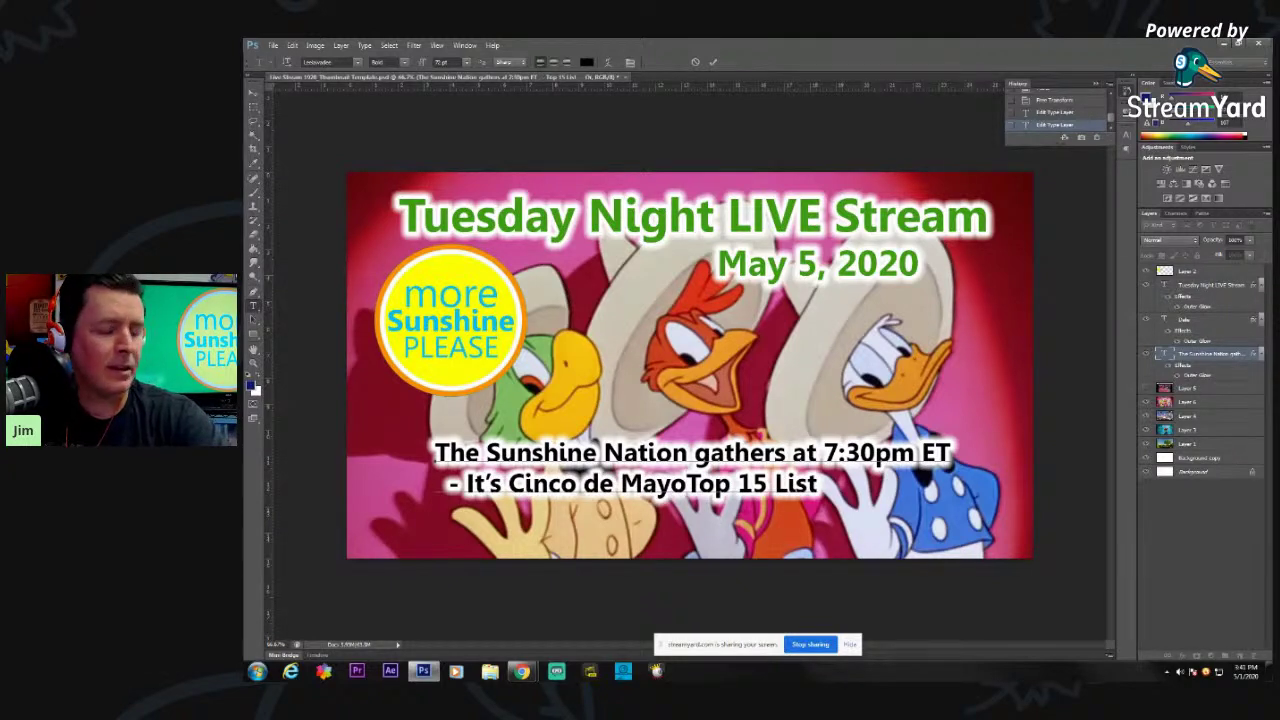
key("Return")
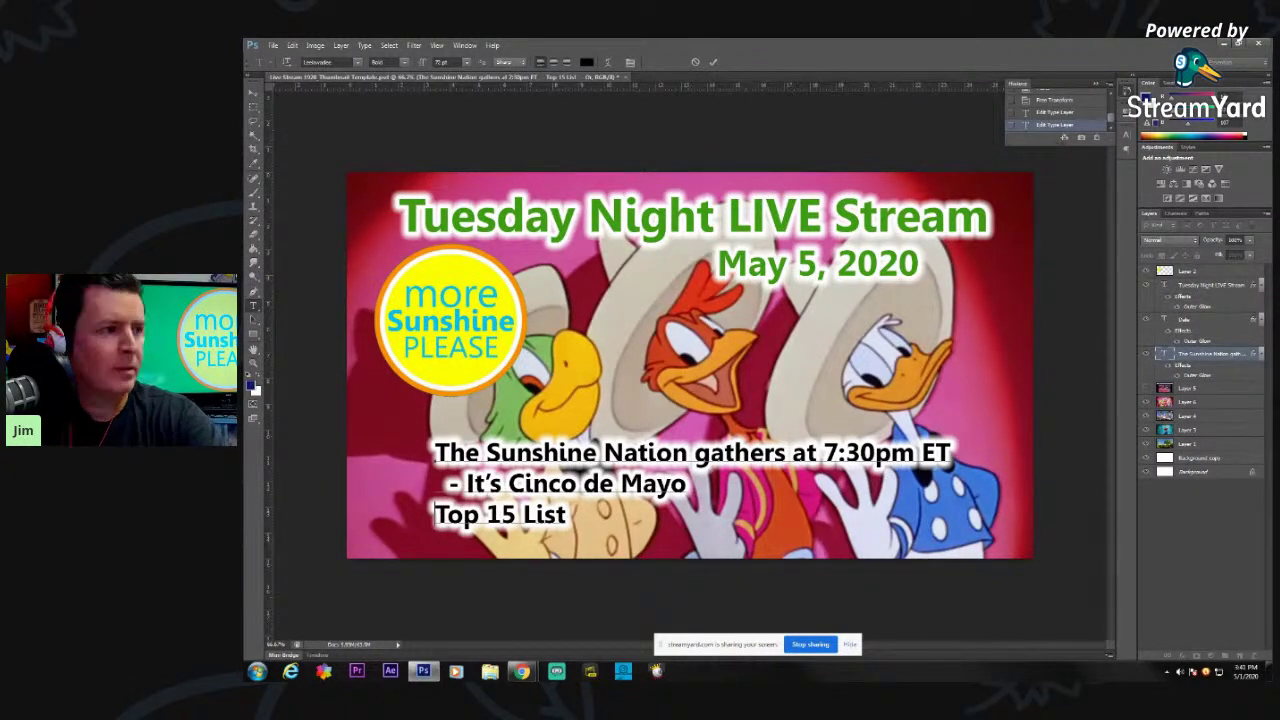
type("-")
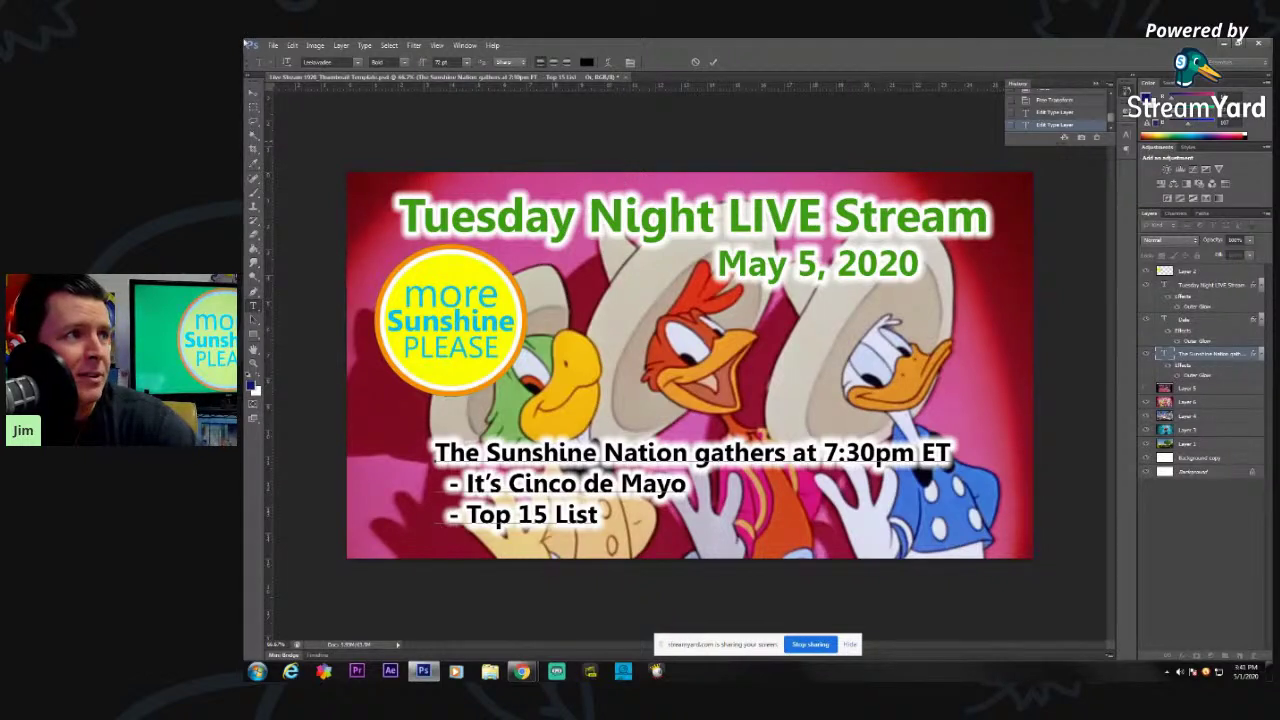
- Save a JPEG copy of the thumbnail as 05_05_2020_thumb in the More Sunshine Please folder at Maximum quality 12
left_click(274, 47)
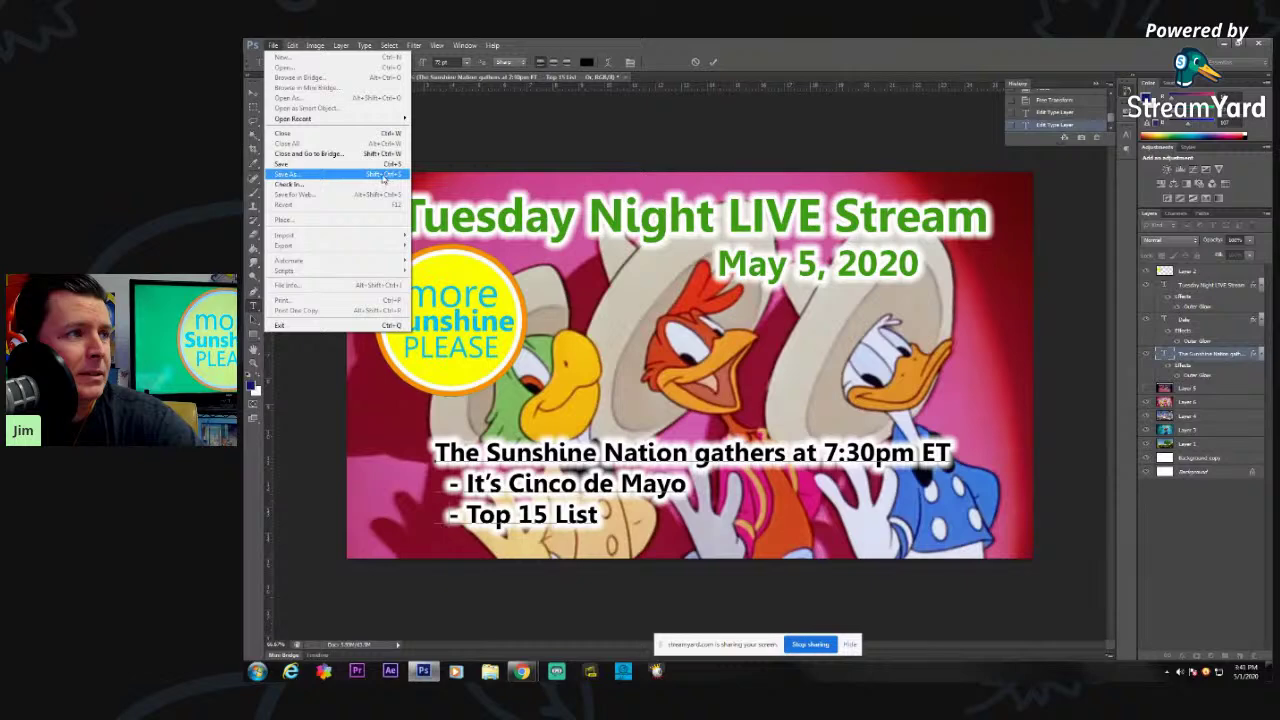
left_click(385, 176)
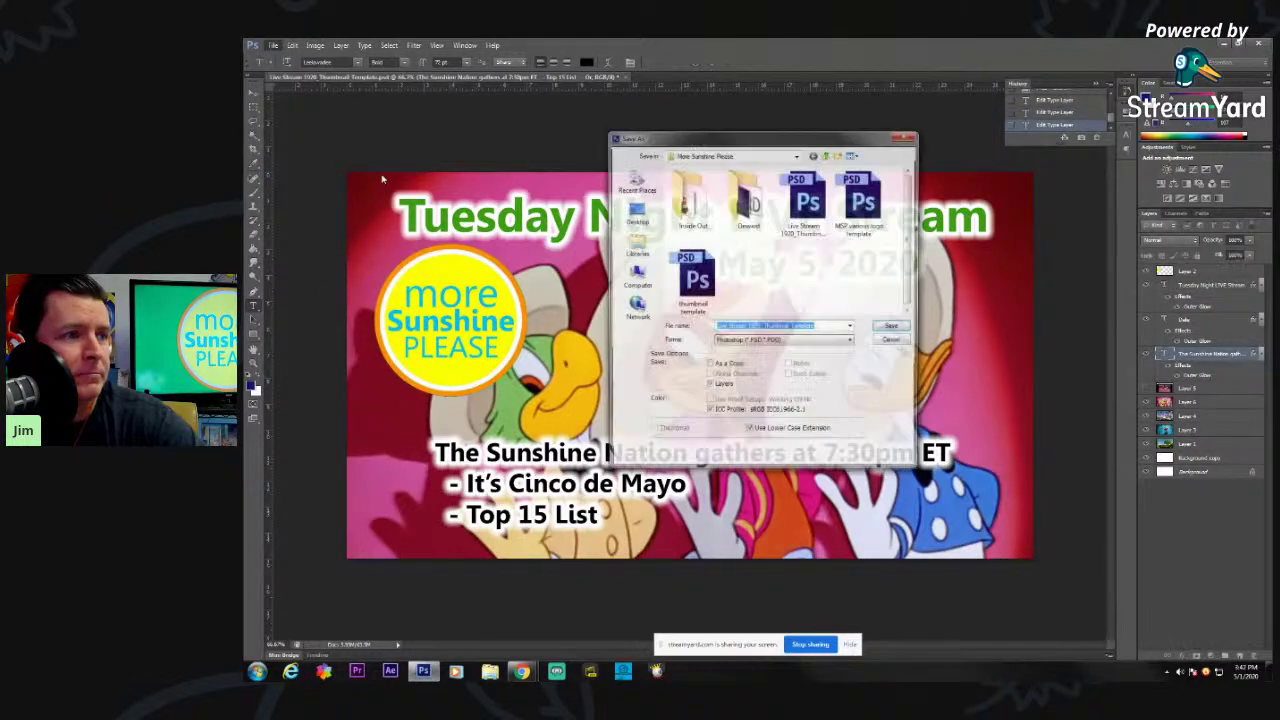
left_click(783, 341)
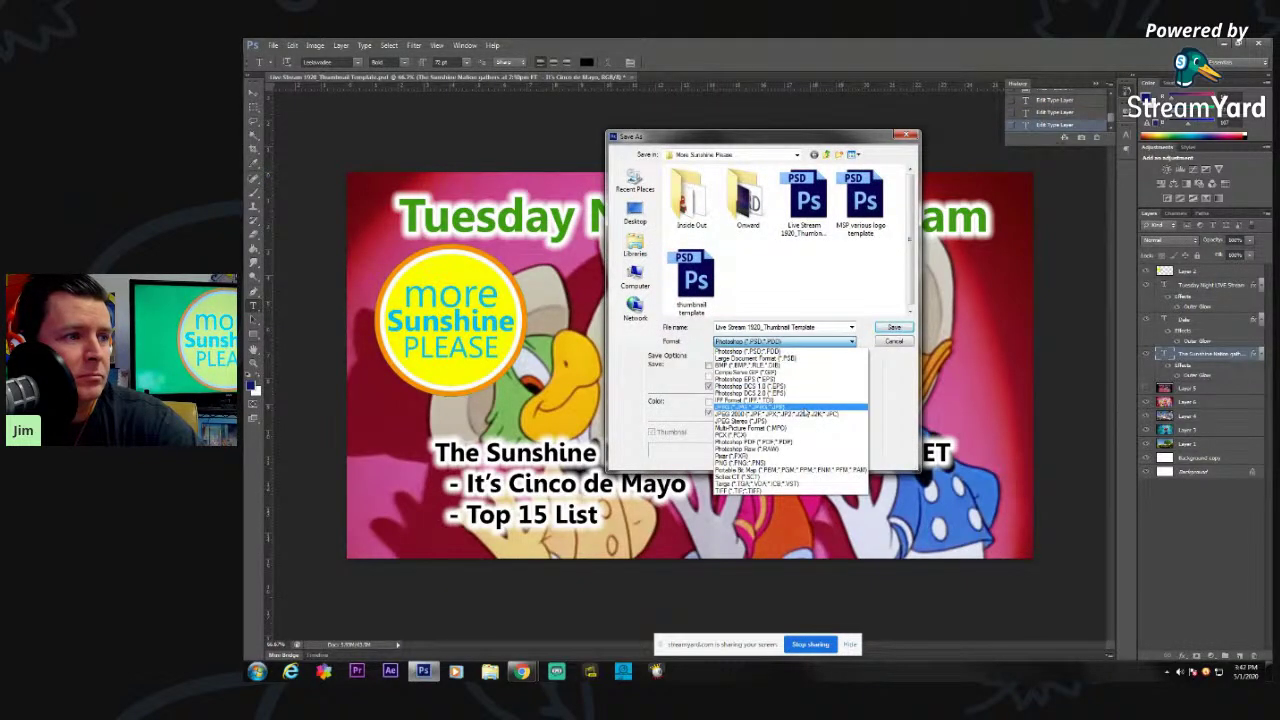
left_click(807, 408)
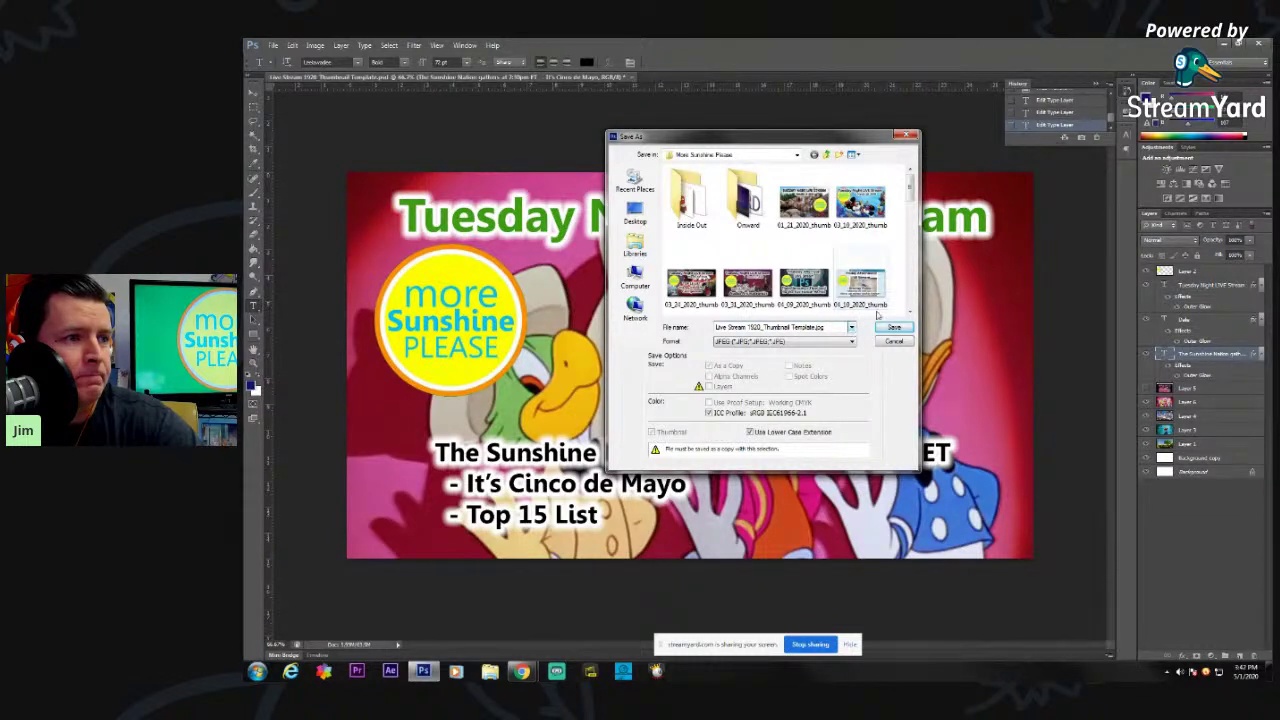
left_click_drag(913, 195, 926, 230)
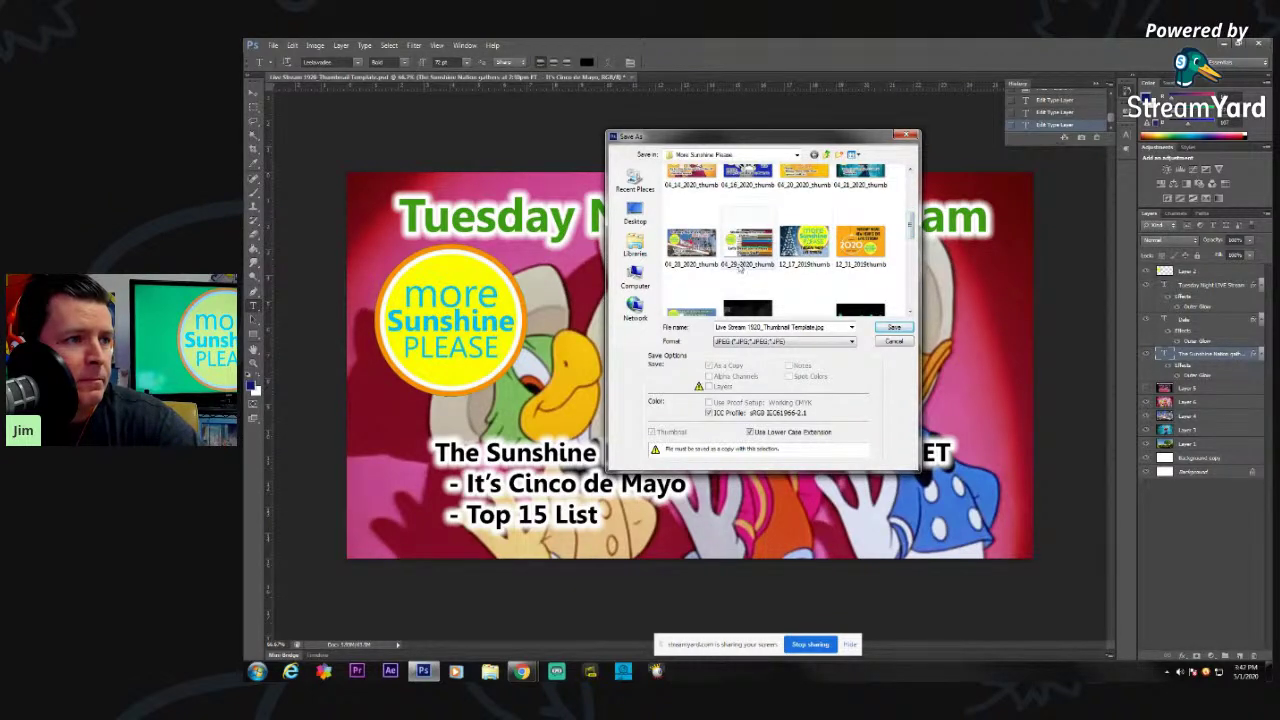
left_click(740, 262)
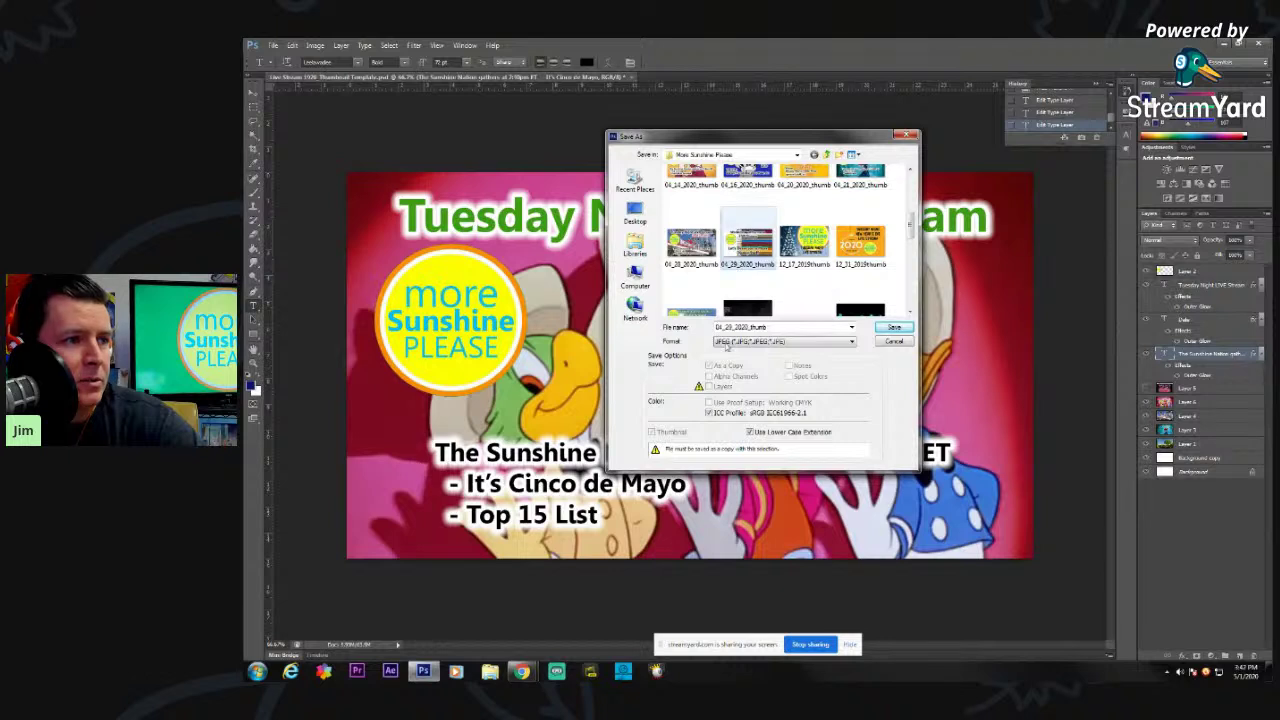
double_click(750, 328)
left_click(733, 328)
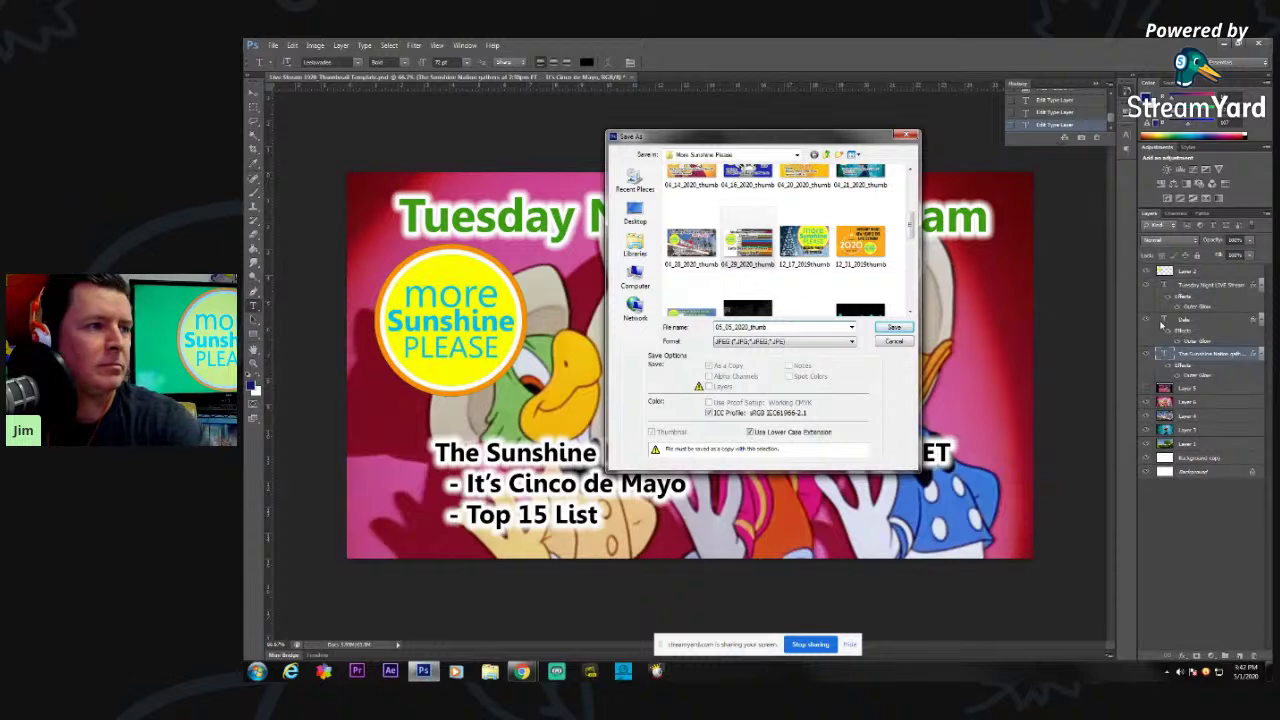
left_click(881, 328)
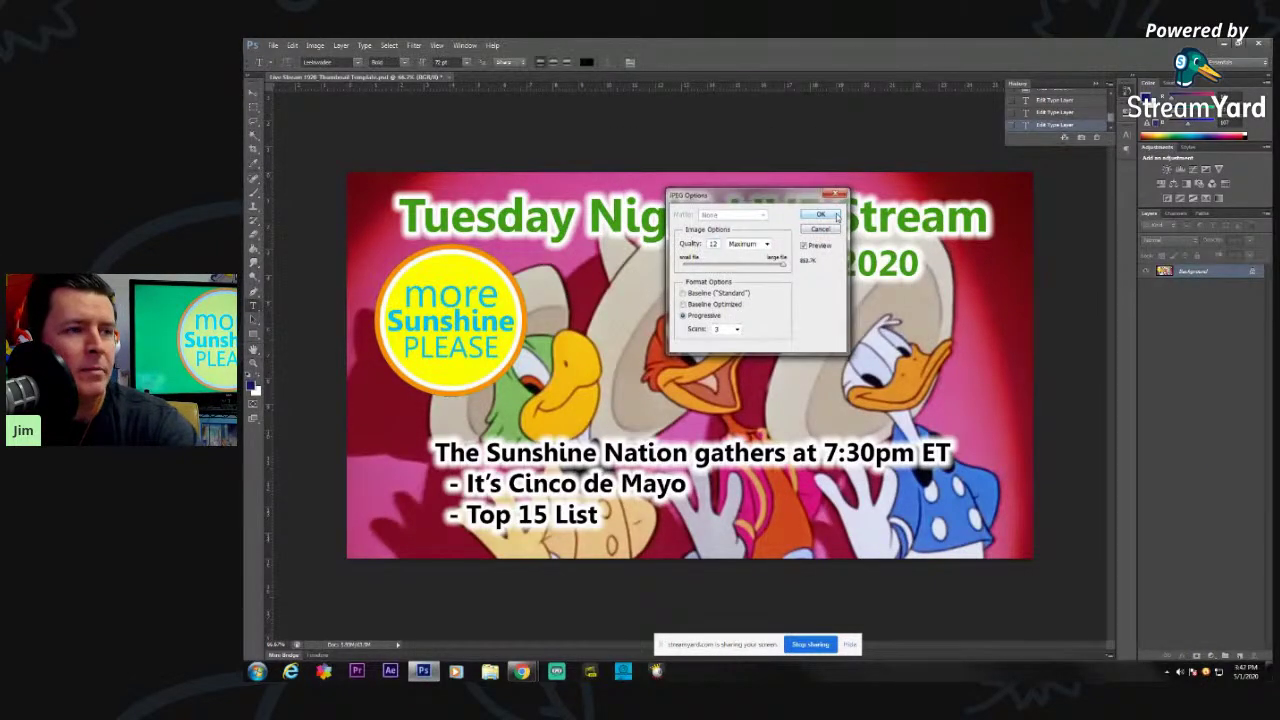
left_click(836, 216)
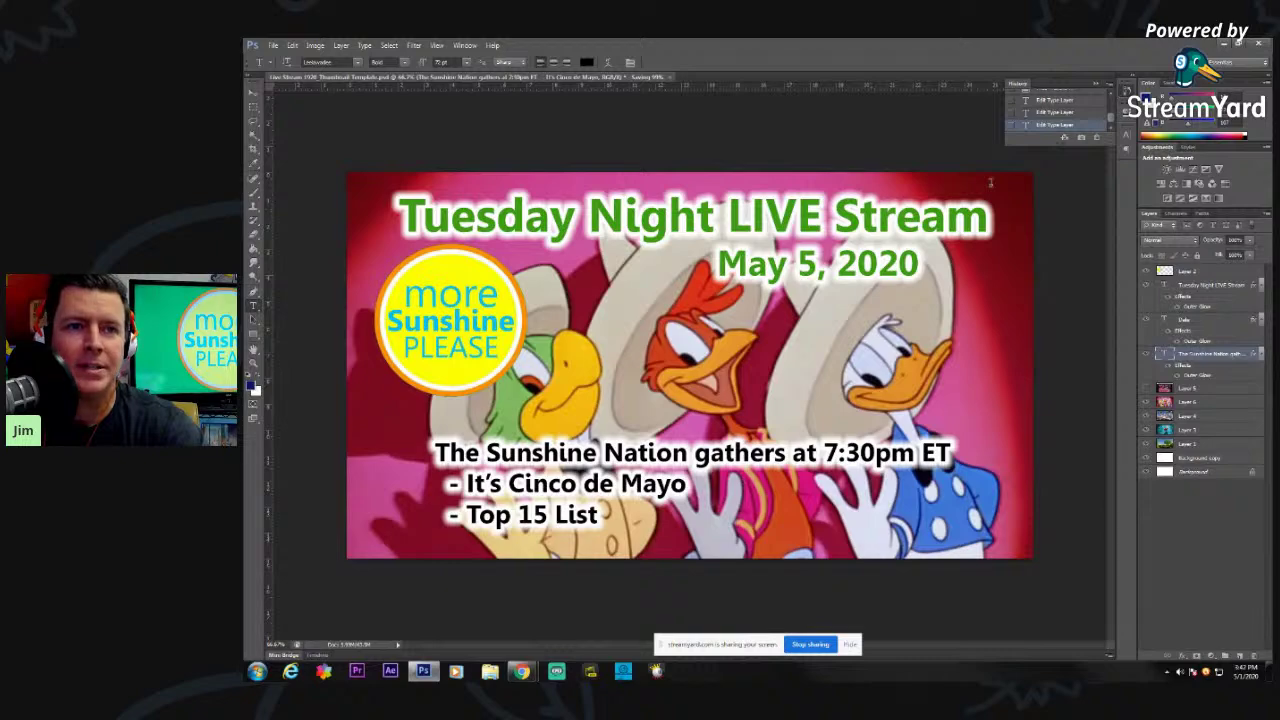
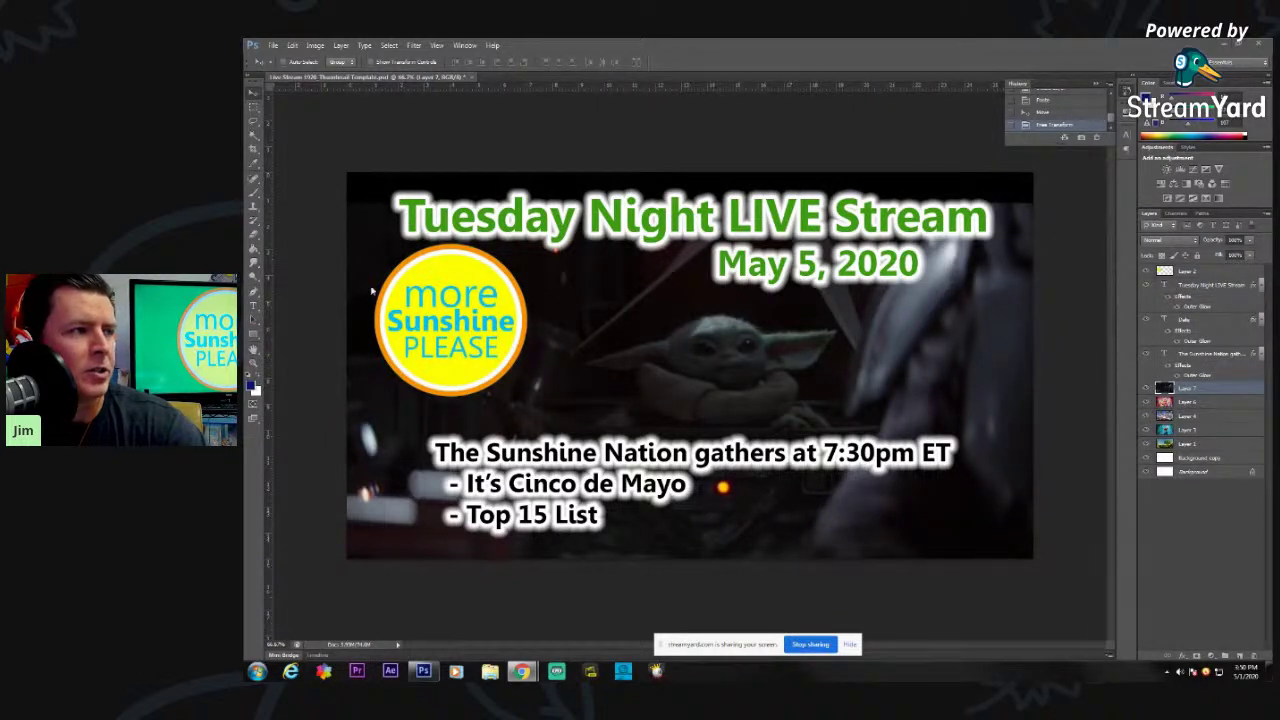
- Change the day in the date text so it reads May 4, 2020
left_click(253, 307)
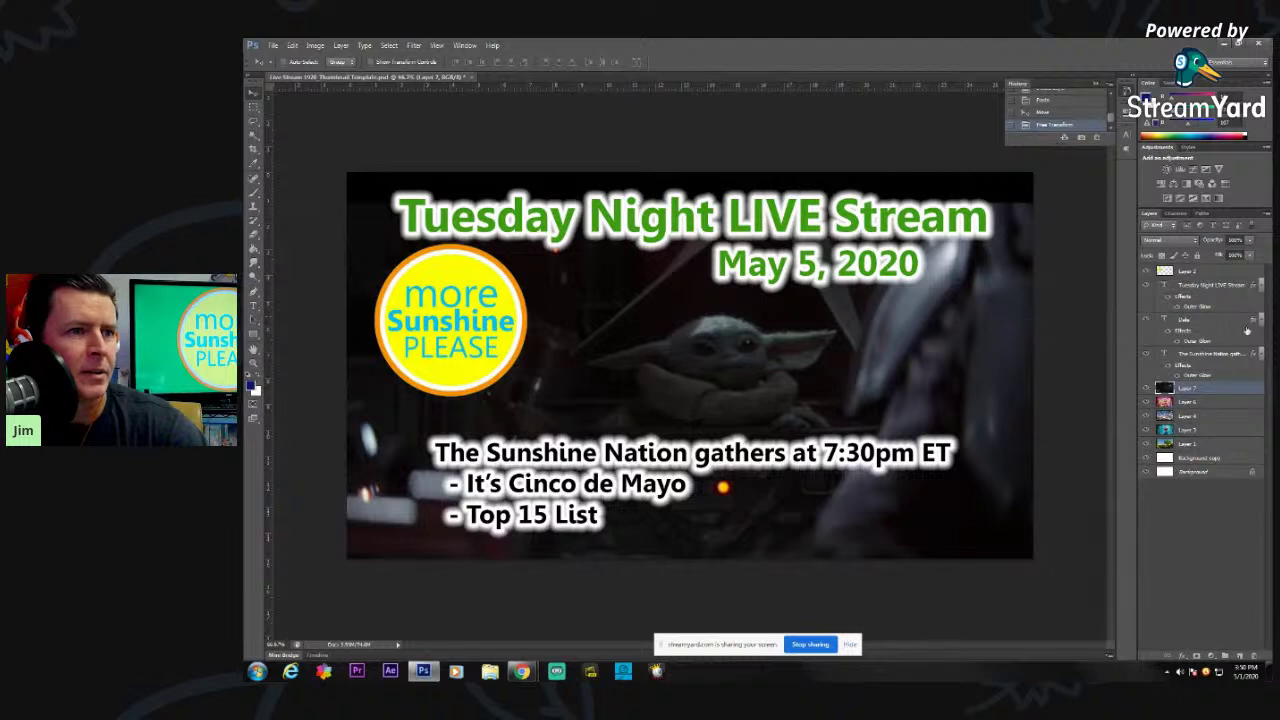
left_click(1193, 322)
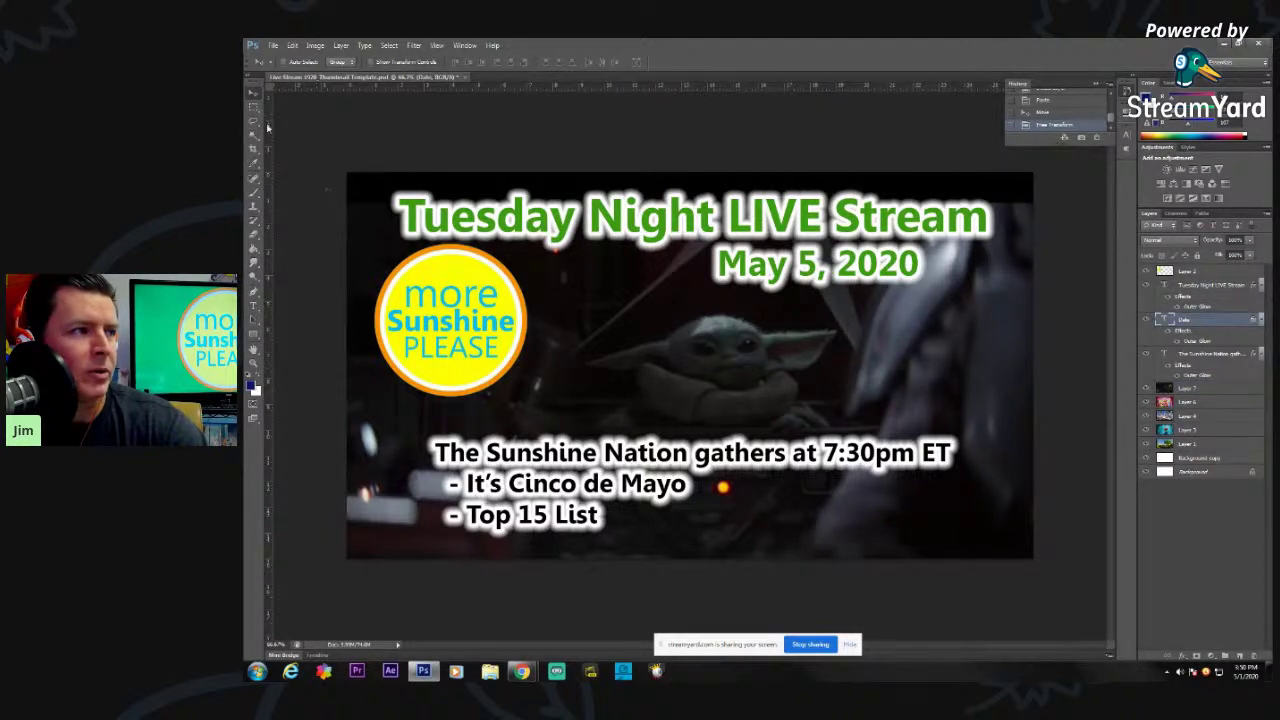
left_click(253, 305)
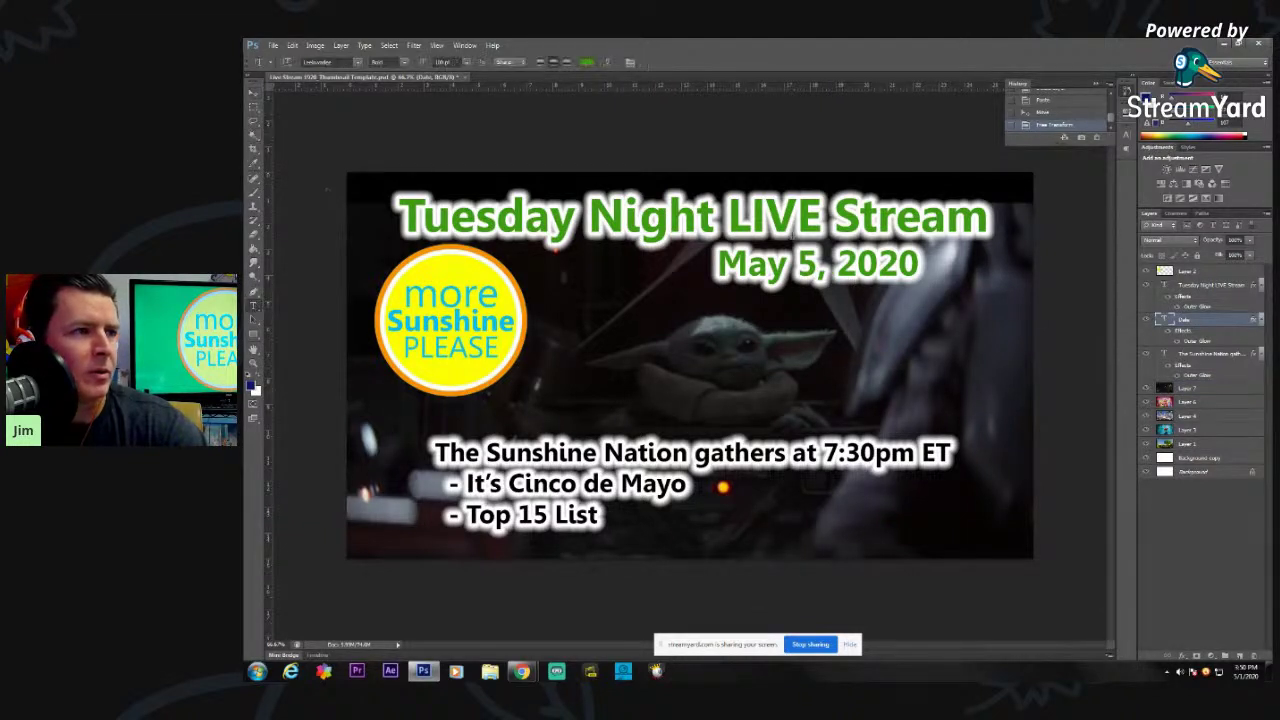
left_click(814, 262)
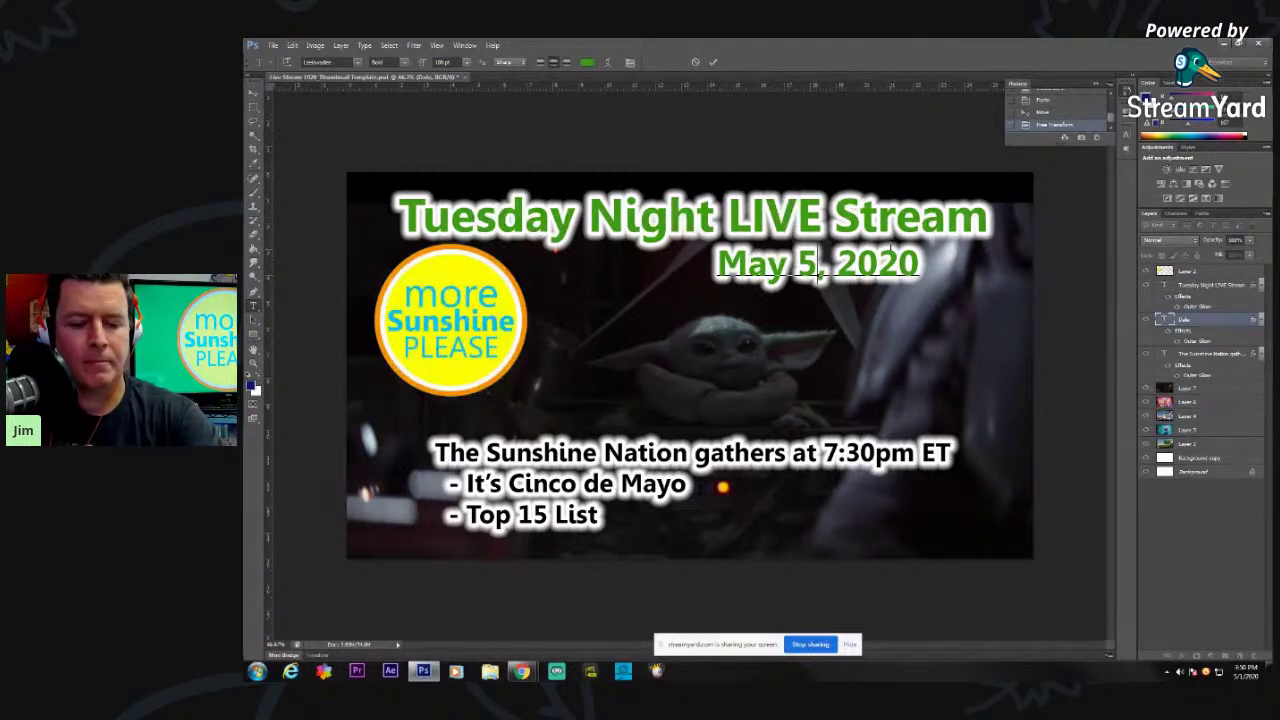
key("BackSpace")
type("4")
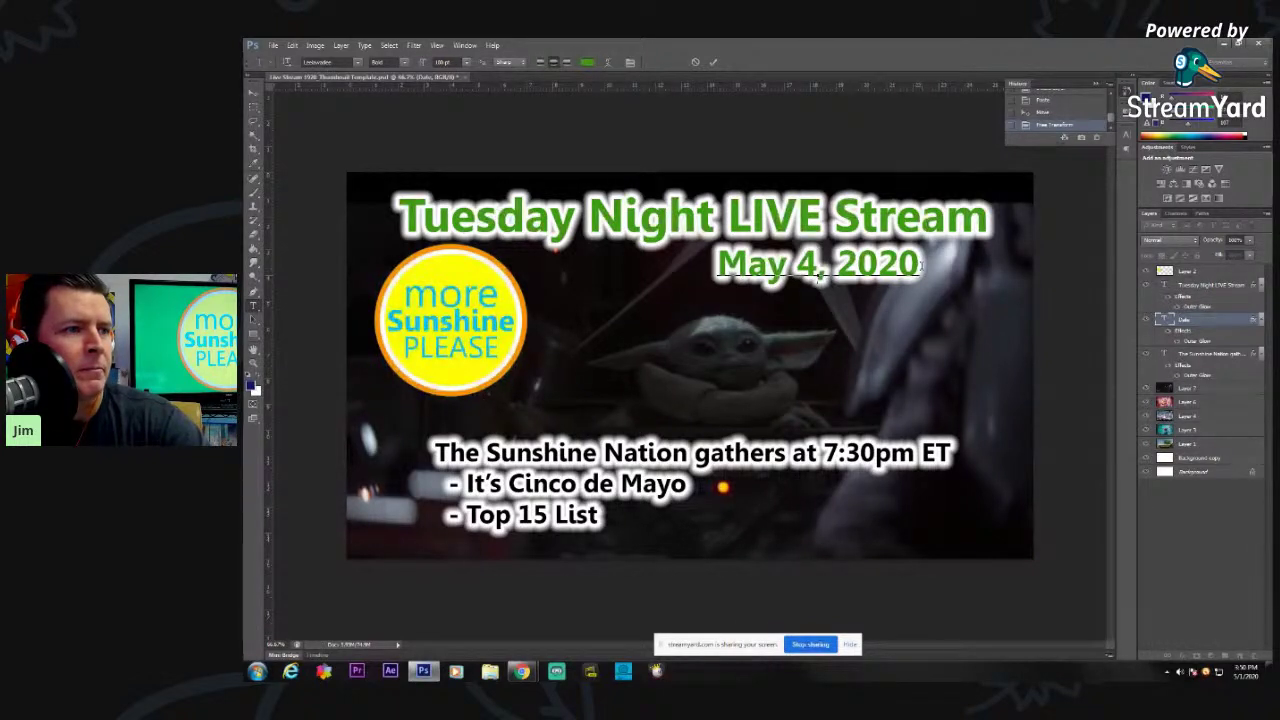
- Recolour the whole May 4, 2020 date text light turquoise (#4aeee8)
left_click_drag(921, 265, 716, 266)
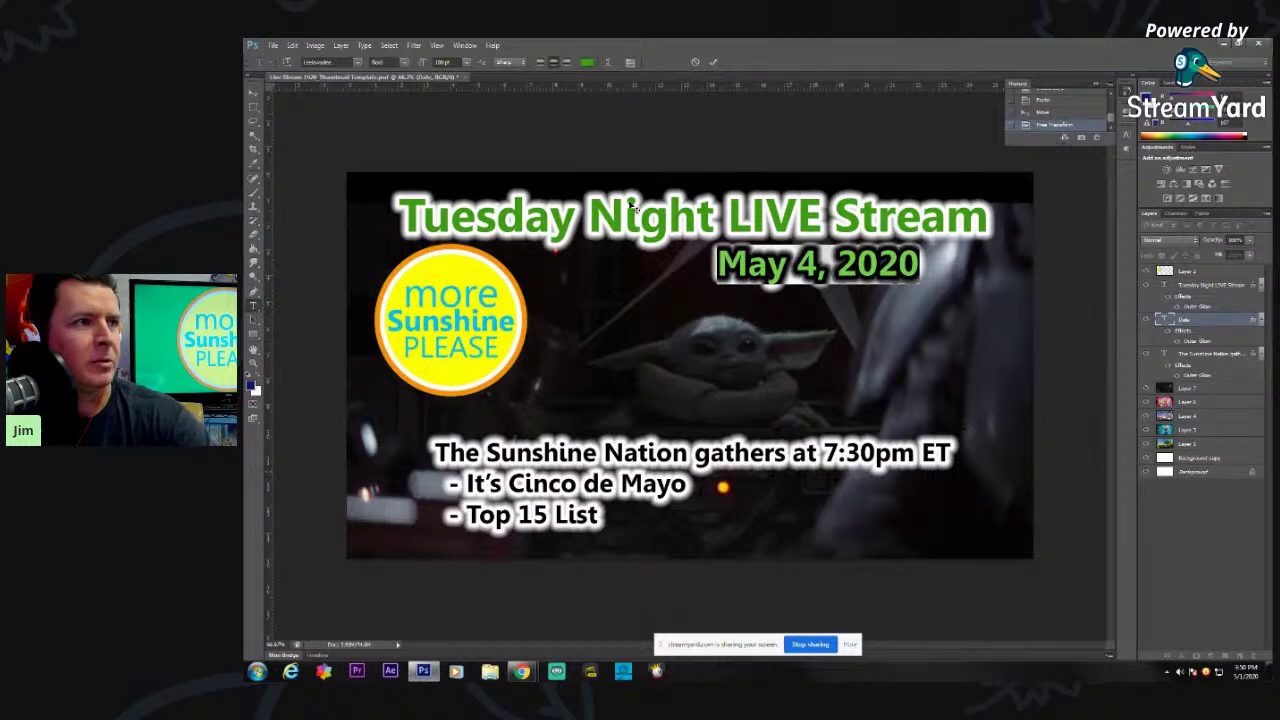
left_click(587, 64)
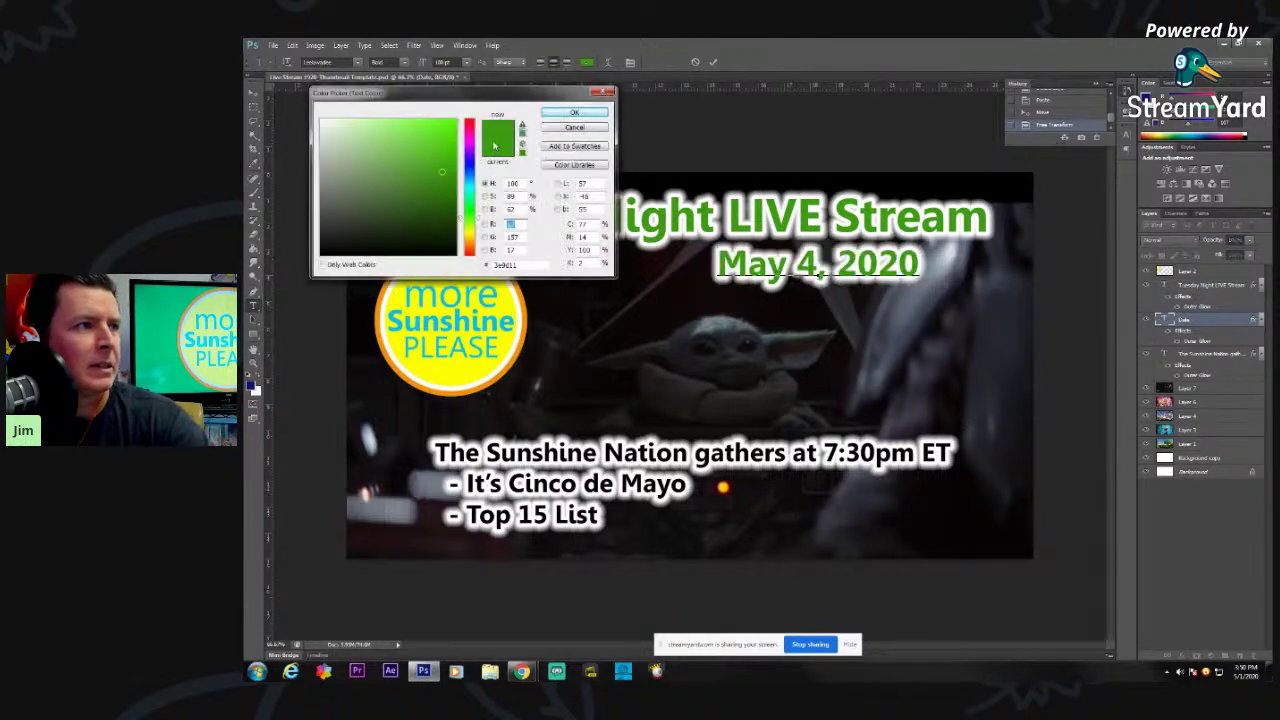
left_click(470, 190)
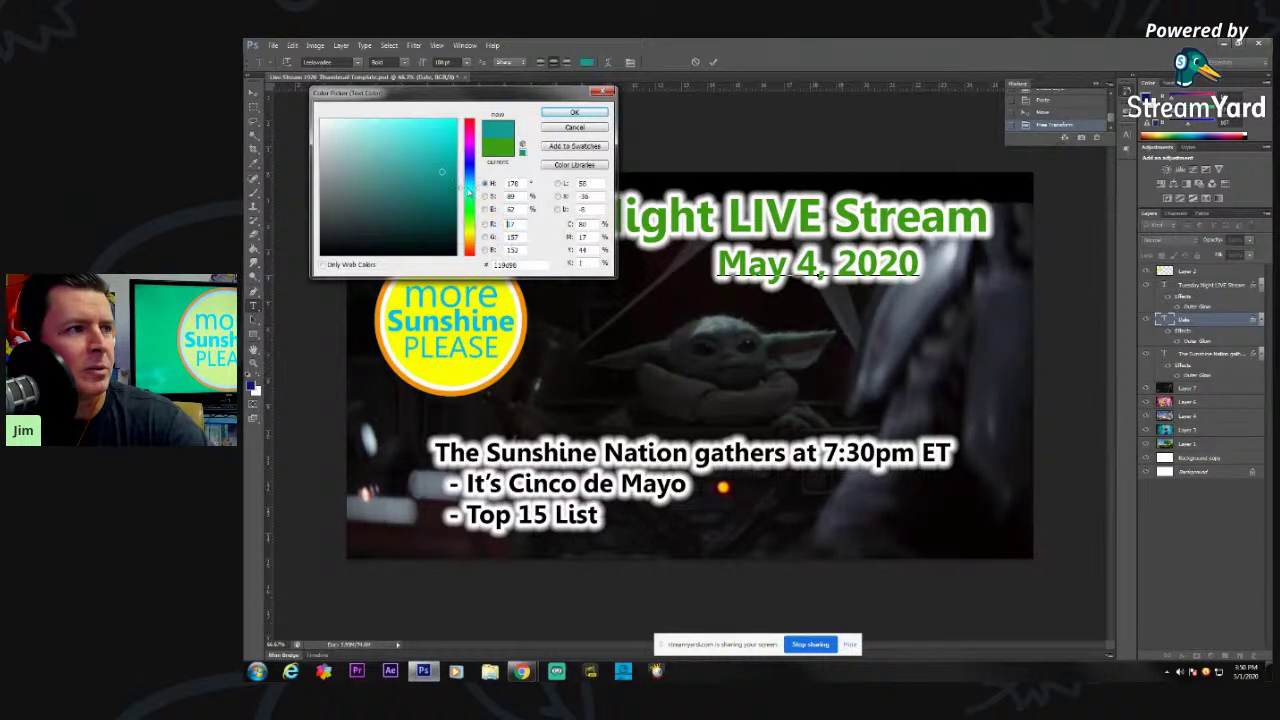
left_click(414, 128)
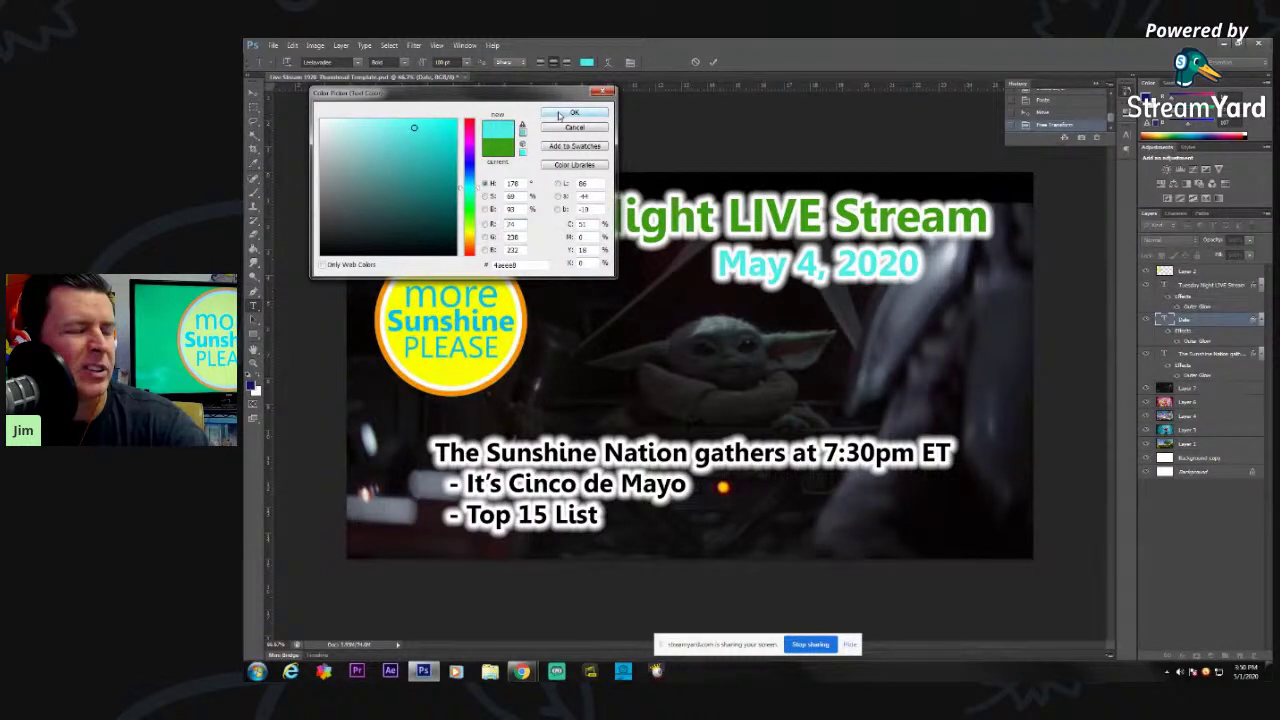
left_click(559, 116)
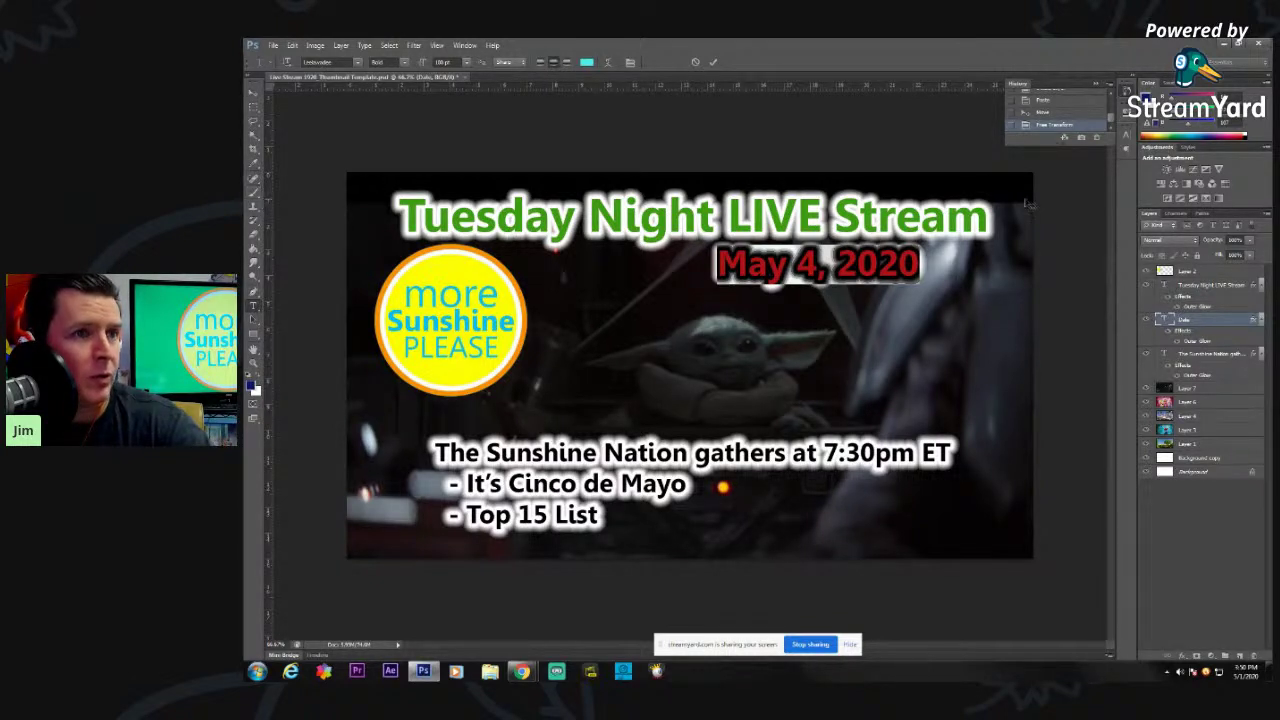
- Replace "Tuesday Night" in the title with "Monday Afternoon" so it reads Monday Afternoon LIVE Stream
left_click(1204, 287)
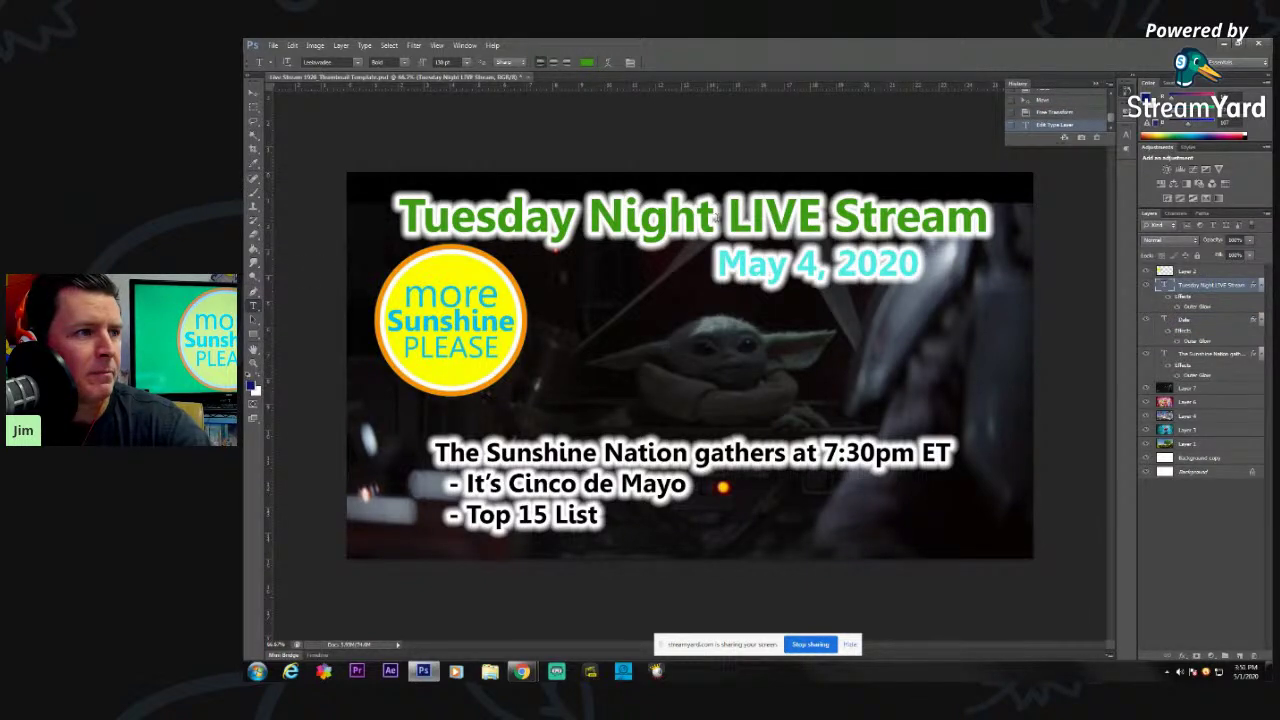
left_click_drag(716, 213, 399, 229)
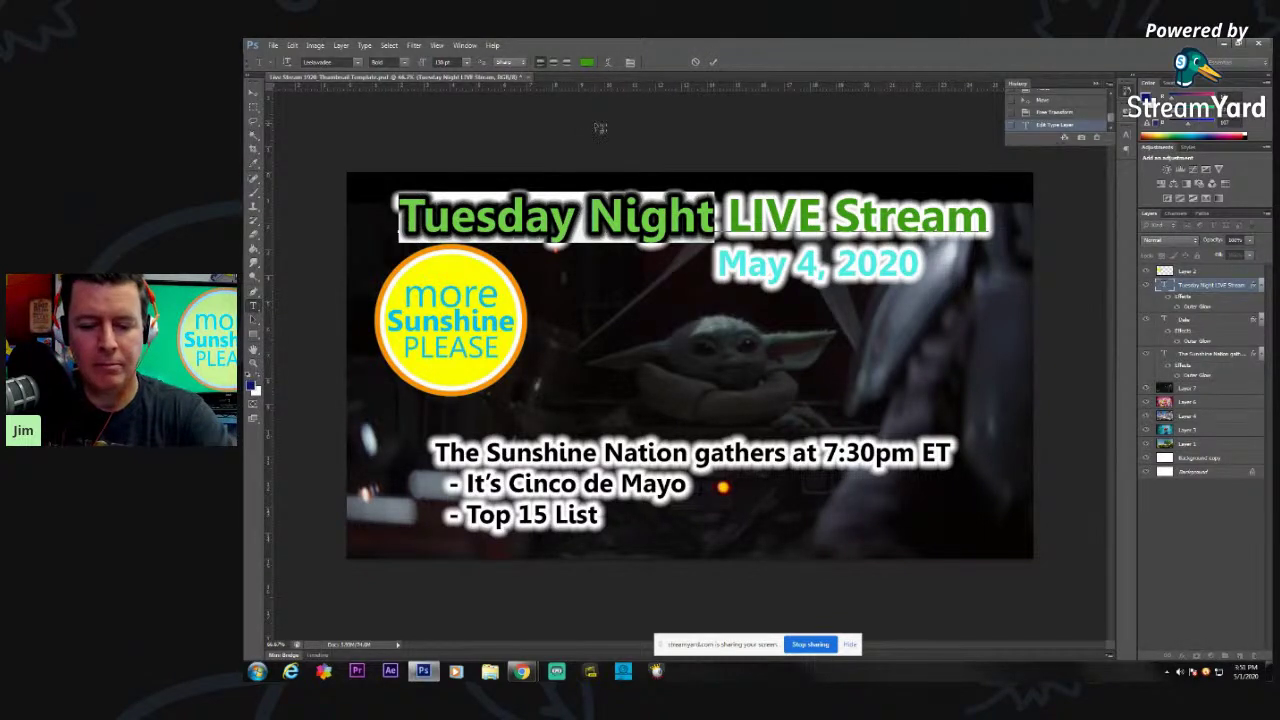
key("ctrl+h")
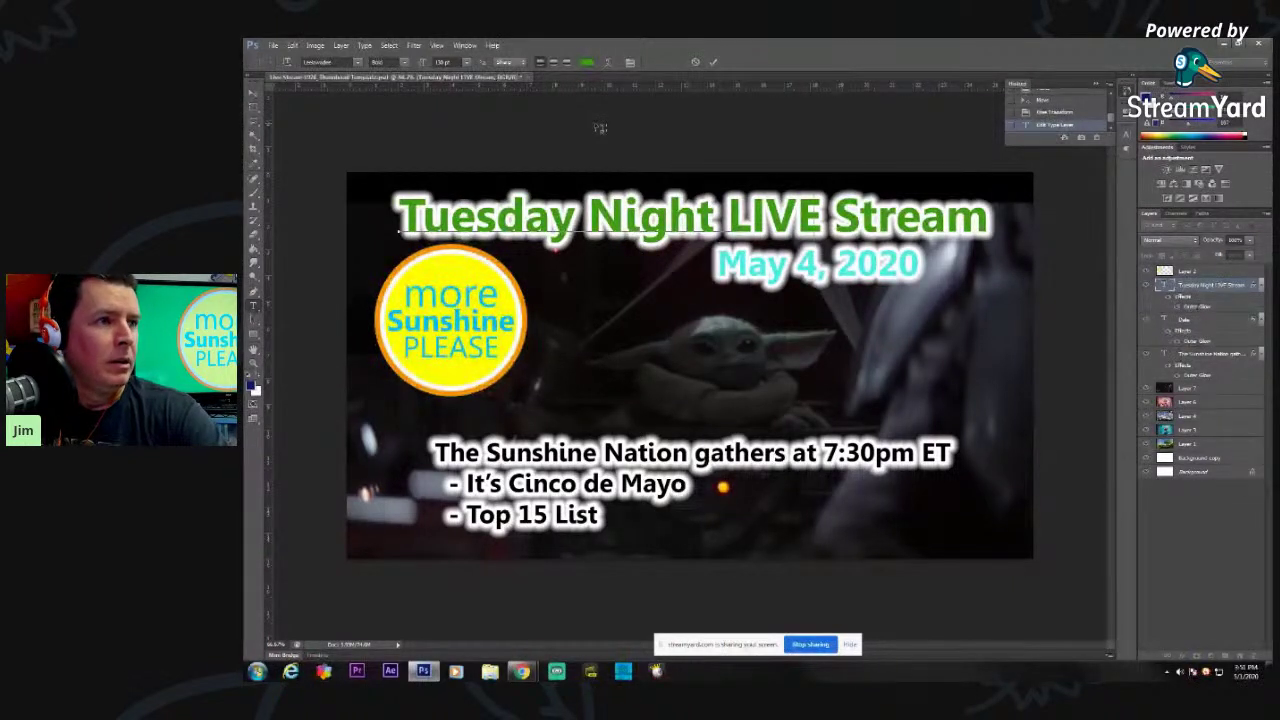
type("Monday Afternoon")
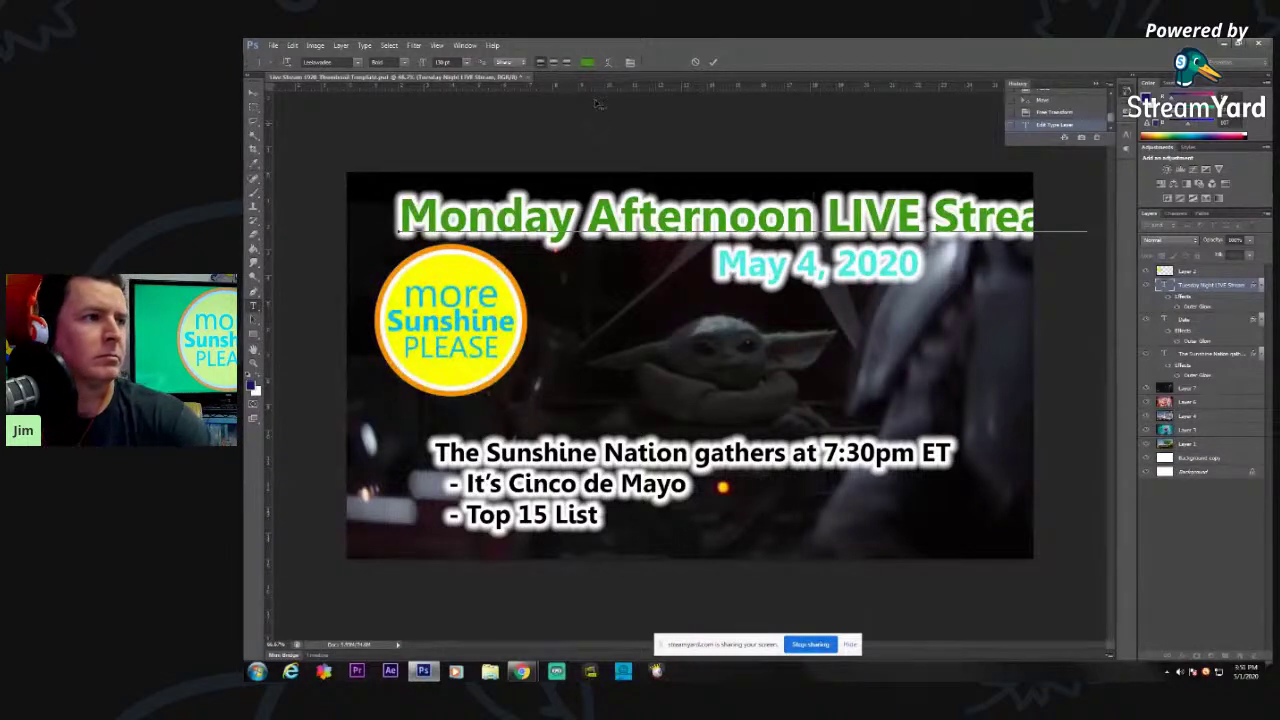
- Shift the Monday Afternoon LIVE Stream title towards the canvas's left edge and narrow it with Free Transform to fit the canvas width
left_click(256, 94)
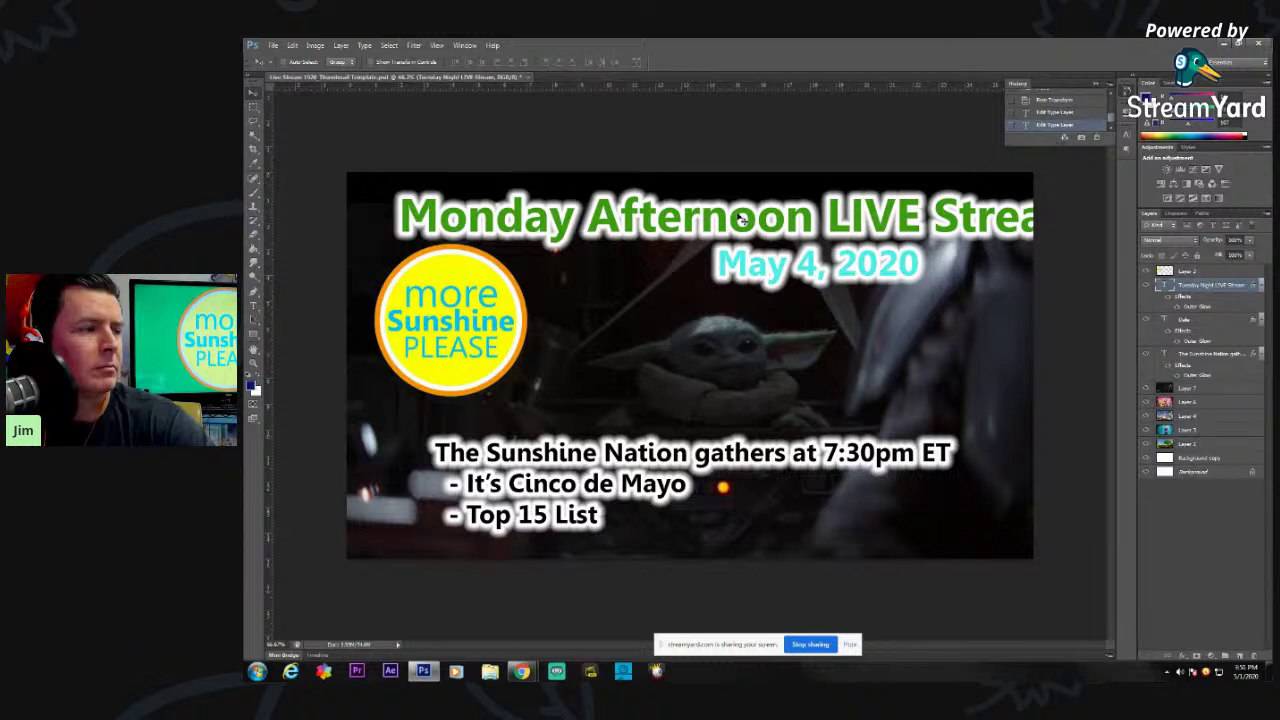
left_click_drag(730, 218, 703, 215)
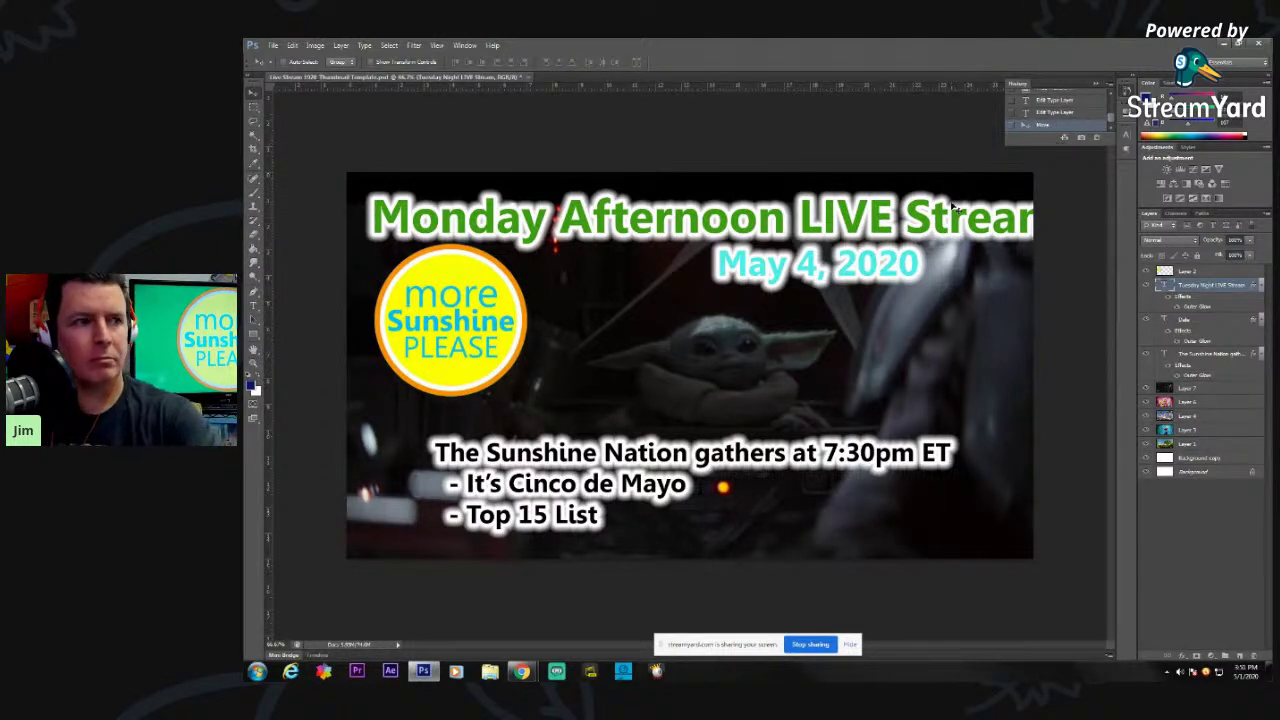
key("ctrl+t")
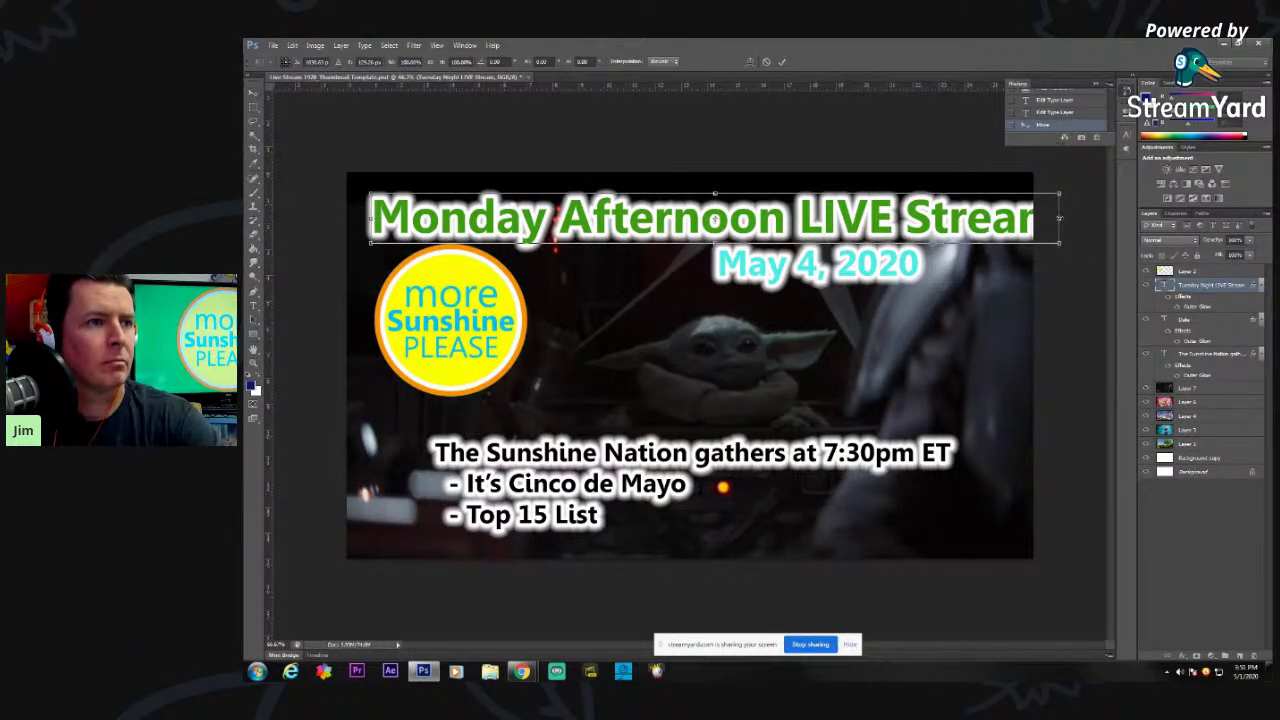
left_click_drag(1058, 217, 1016, 199)
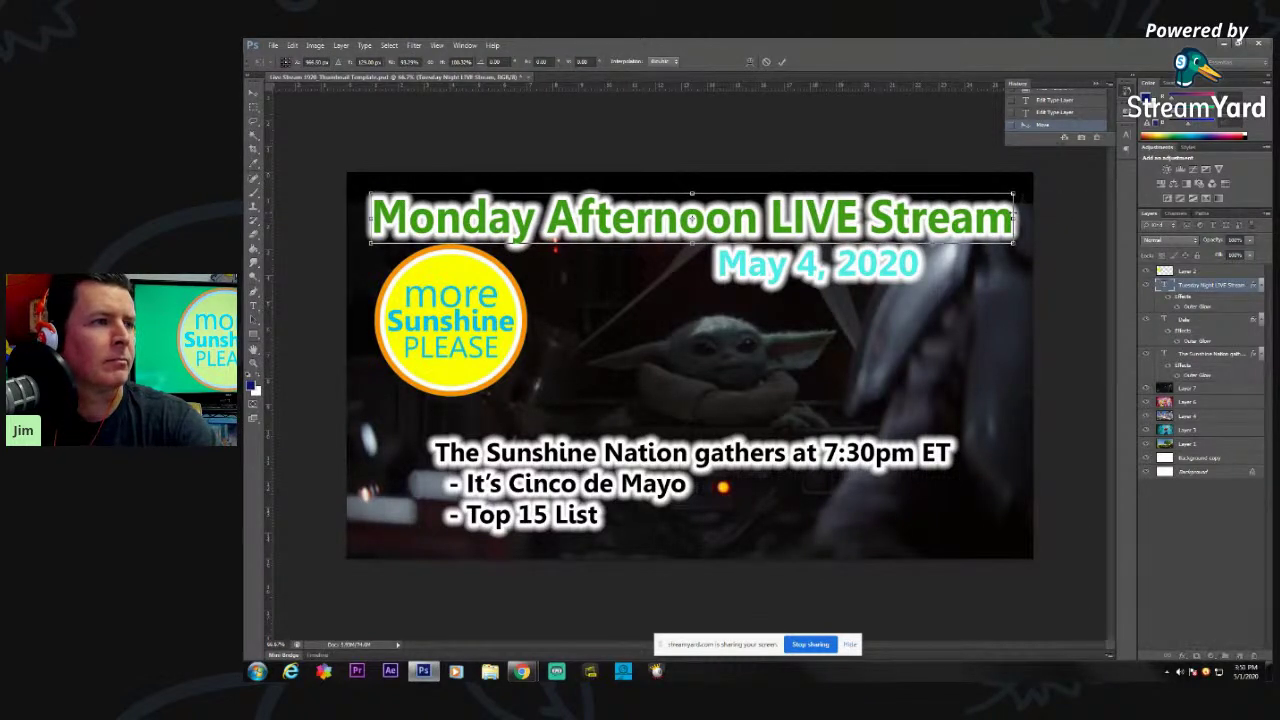
key("Return")
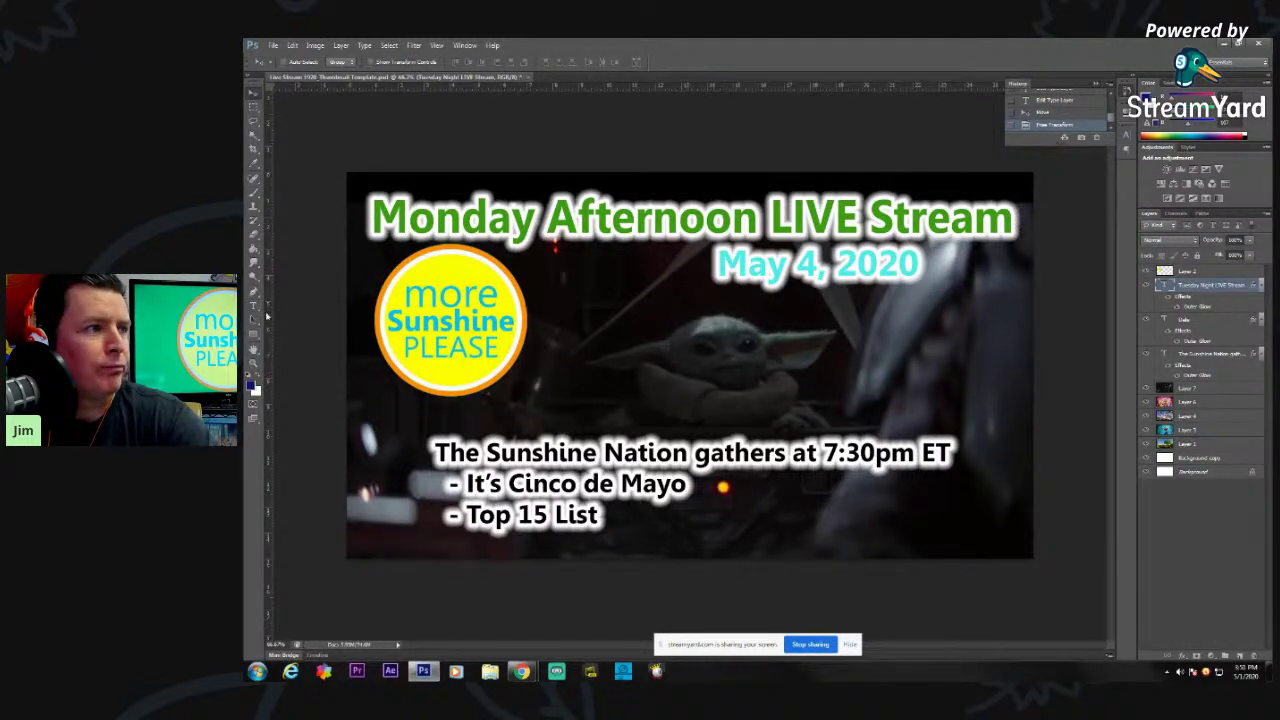
- Recolour the entire Monday Afternoon LIVE Stream title with the turquoise sampled from the date text and commit the edit
left_click(253, 306)
left_click(1012, 218)
left_click_drag(1014, 218, 356, 219)
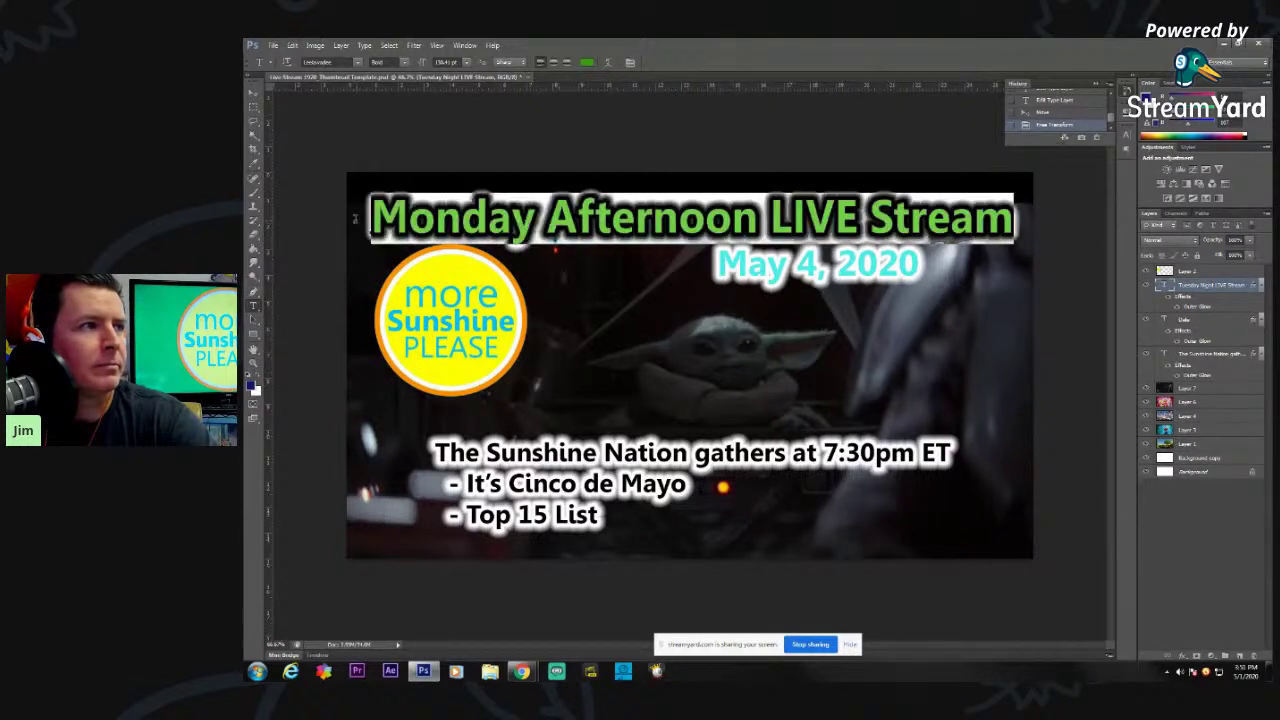
left_click(587, 63)
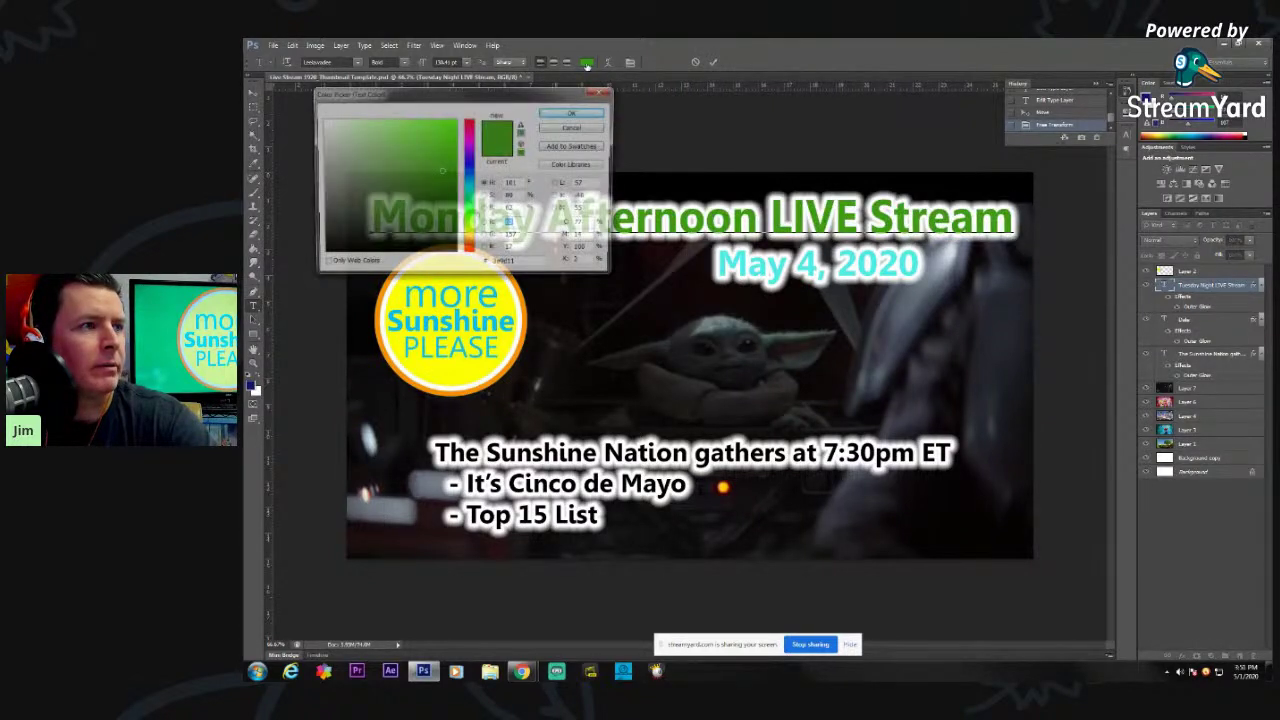
left_click(803, 258)
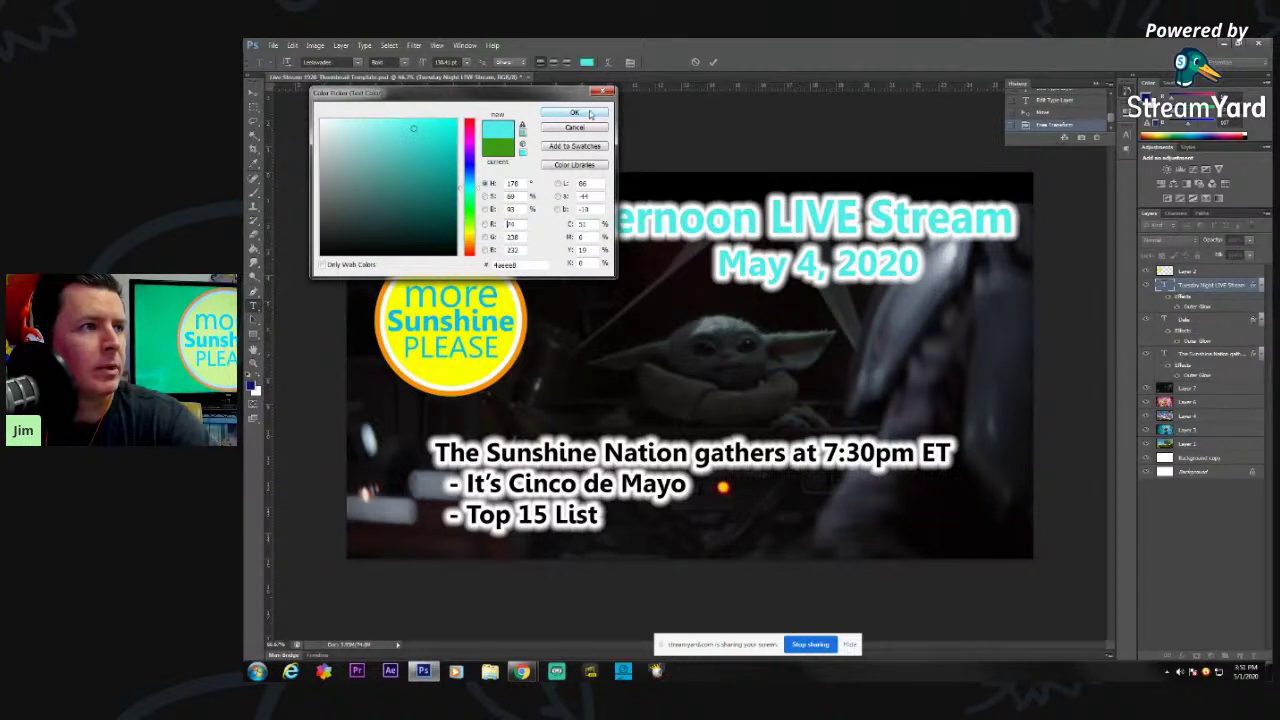
left_click(590, 114)
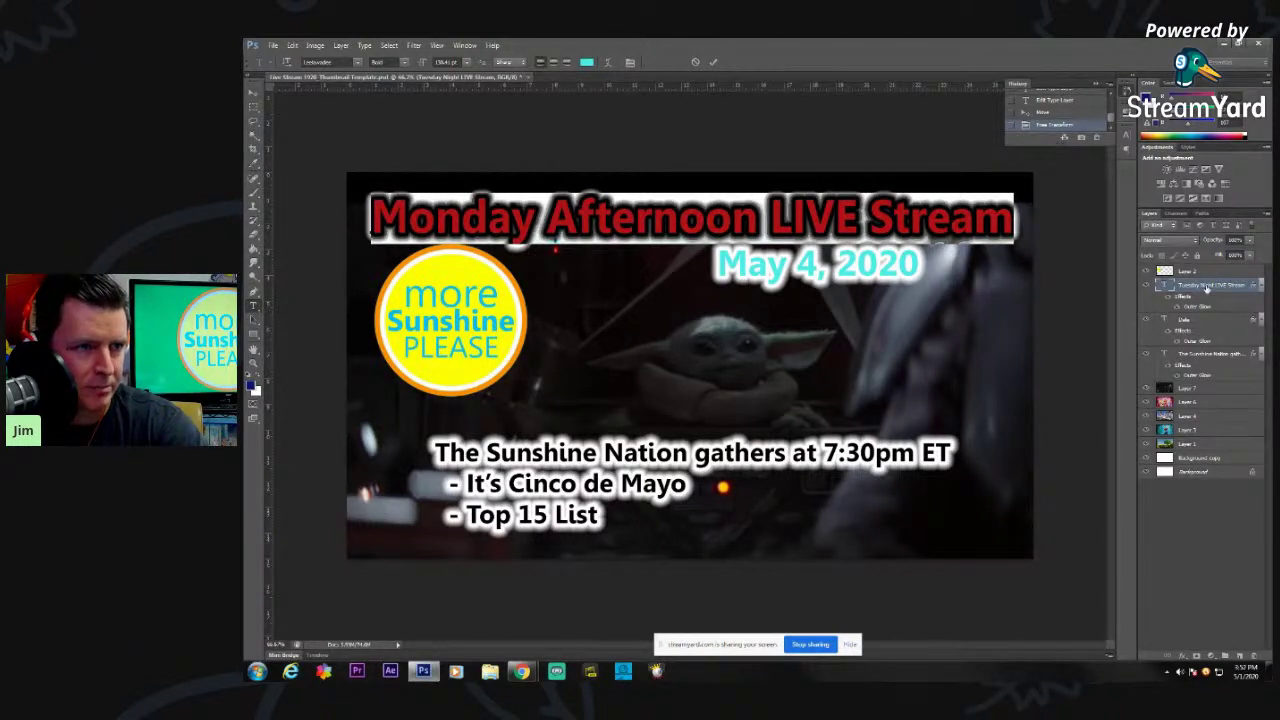
key("ctrl+z")
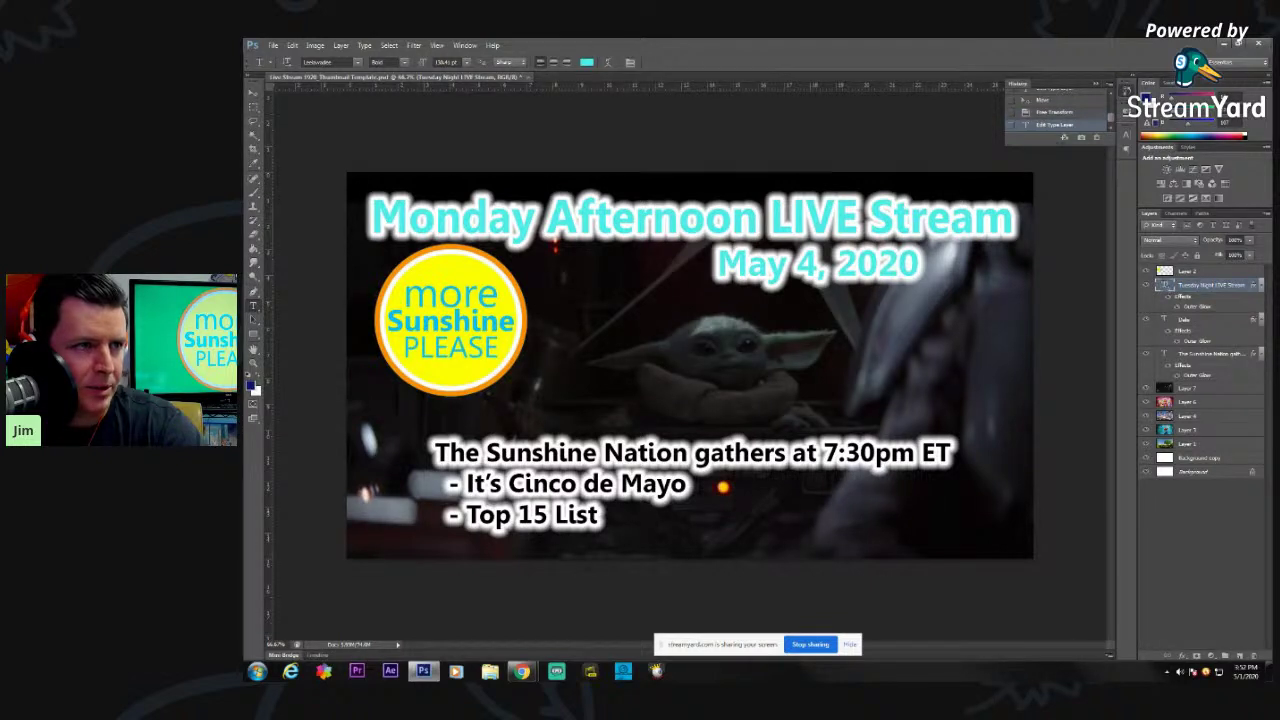
- Try a black outer glow in Normal blend mode on the title's layer style, and revert to the previous history state
double_click(1165, 285)
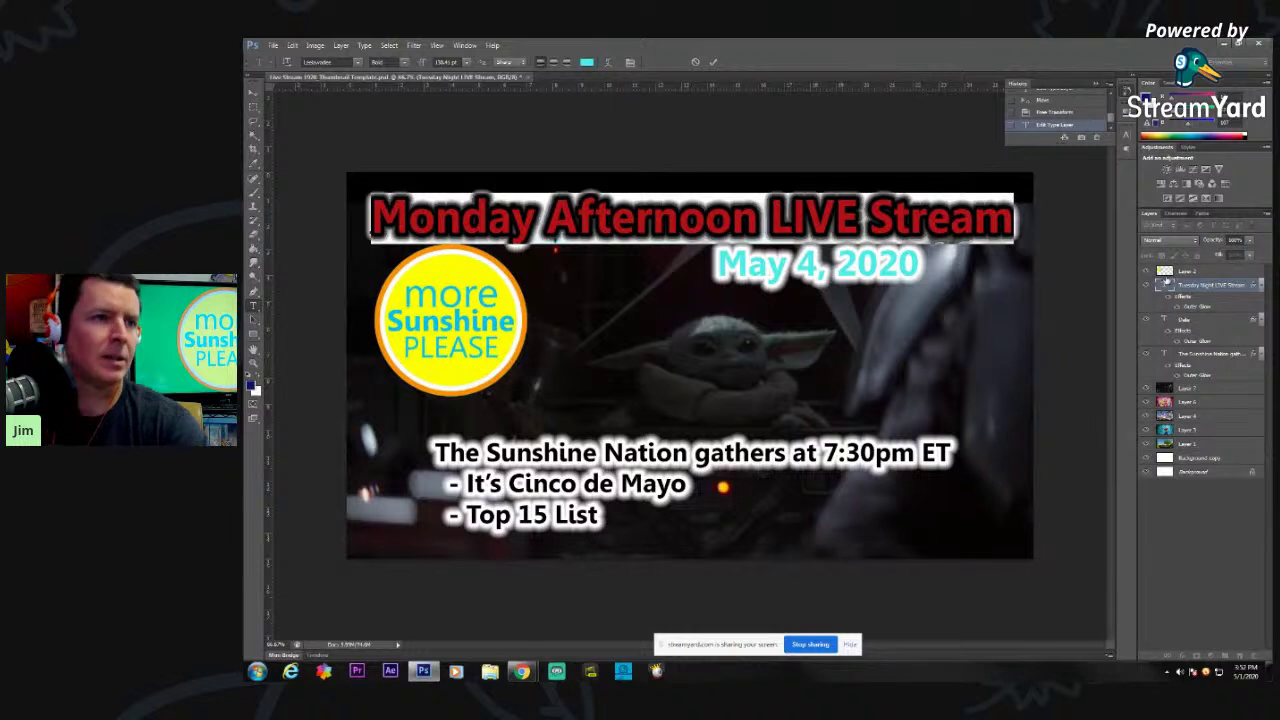
left_click(1253, 287)
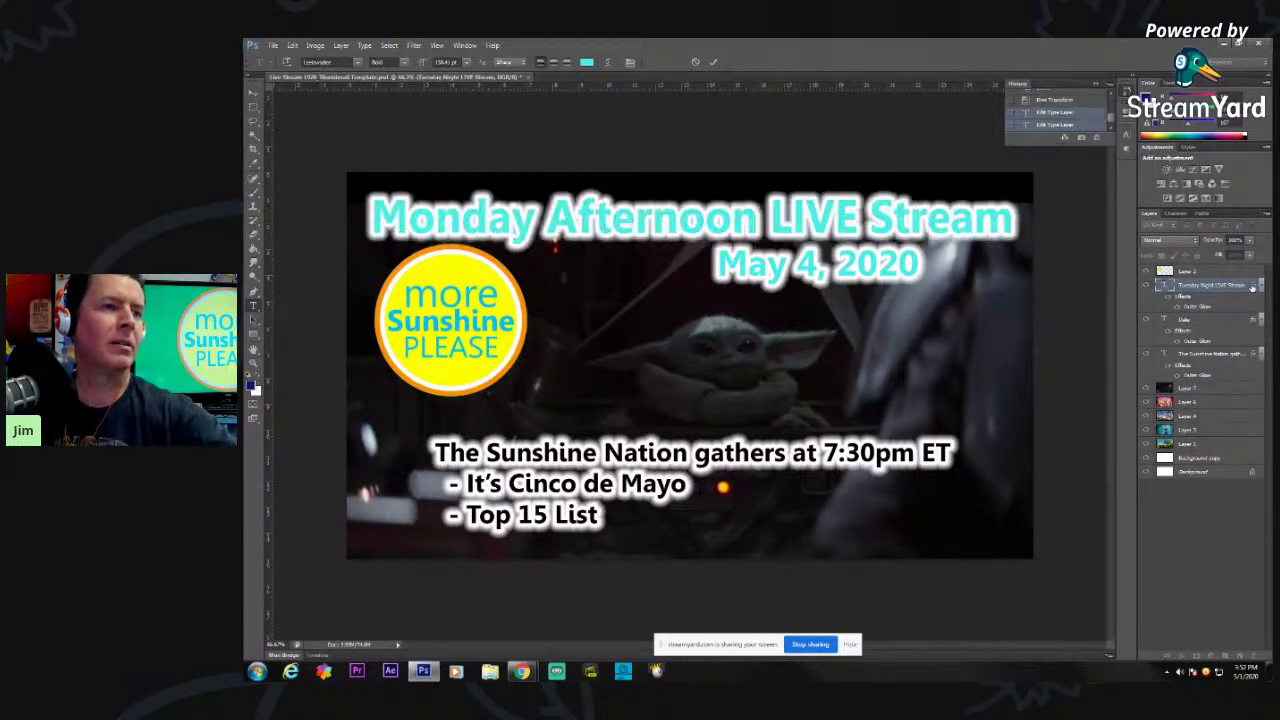
double_click(1253, 288)
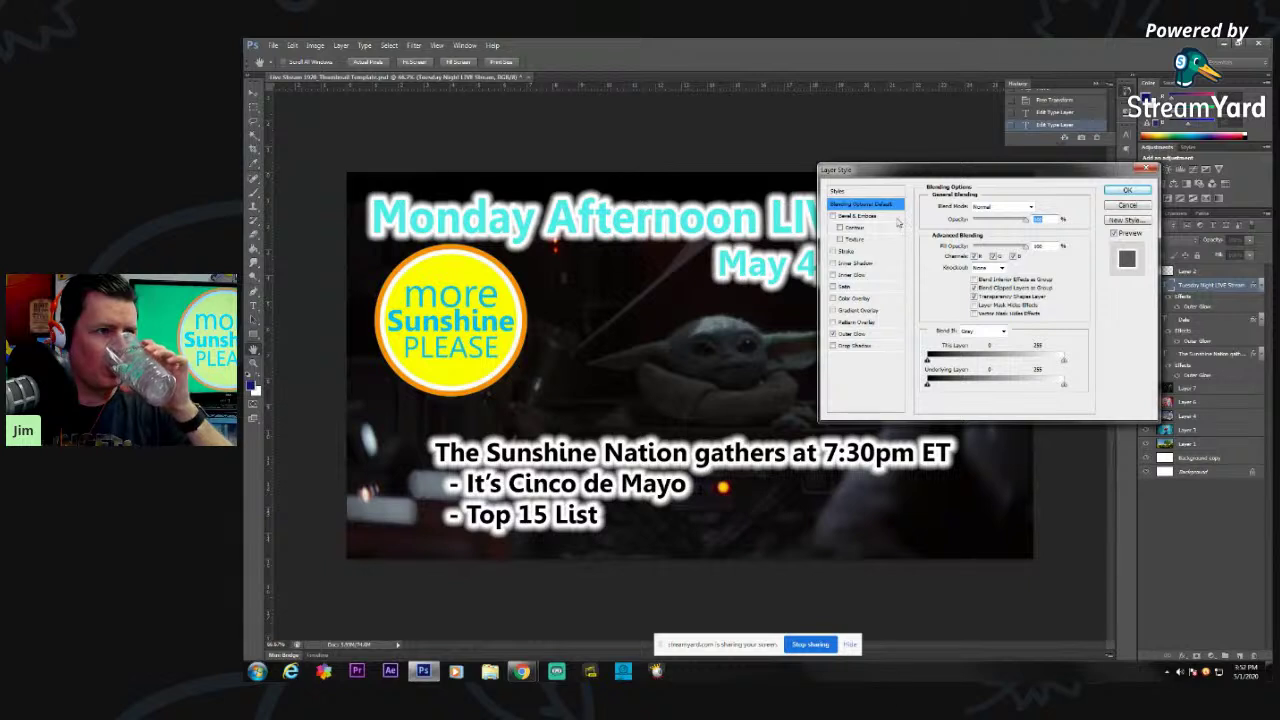
left_click(866, 334)
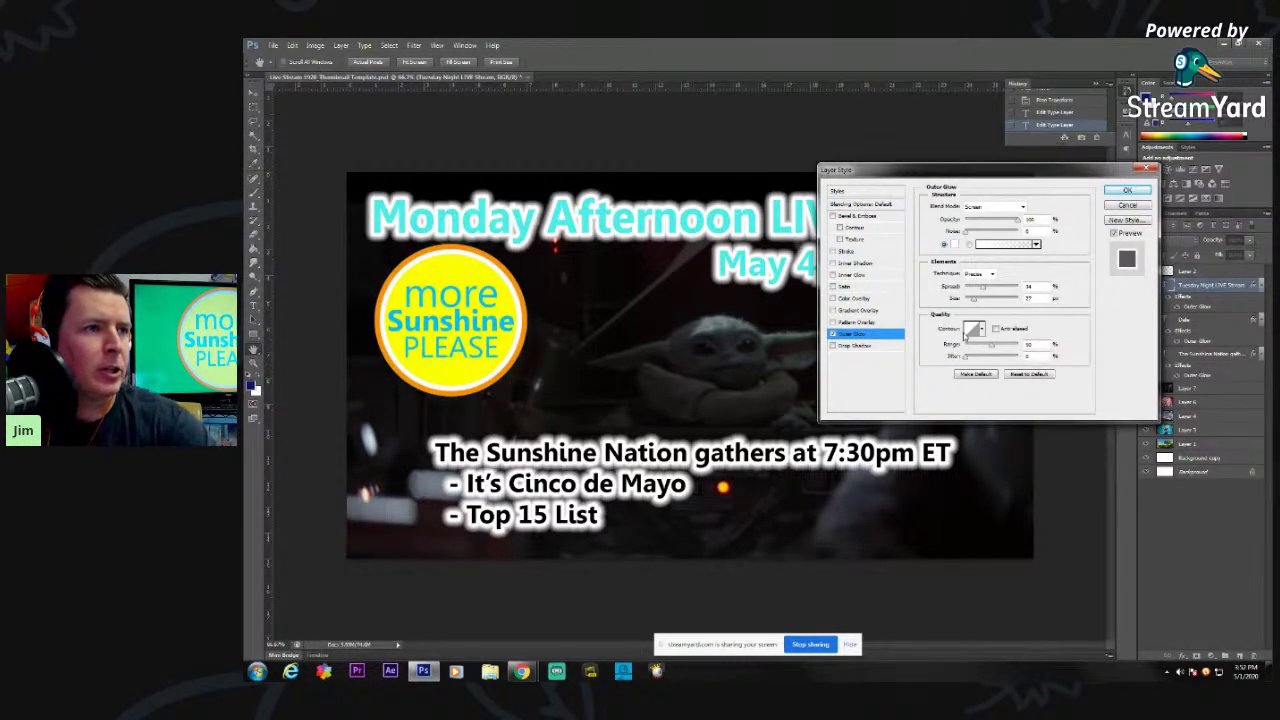
left_click(886, 339)
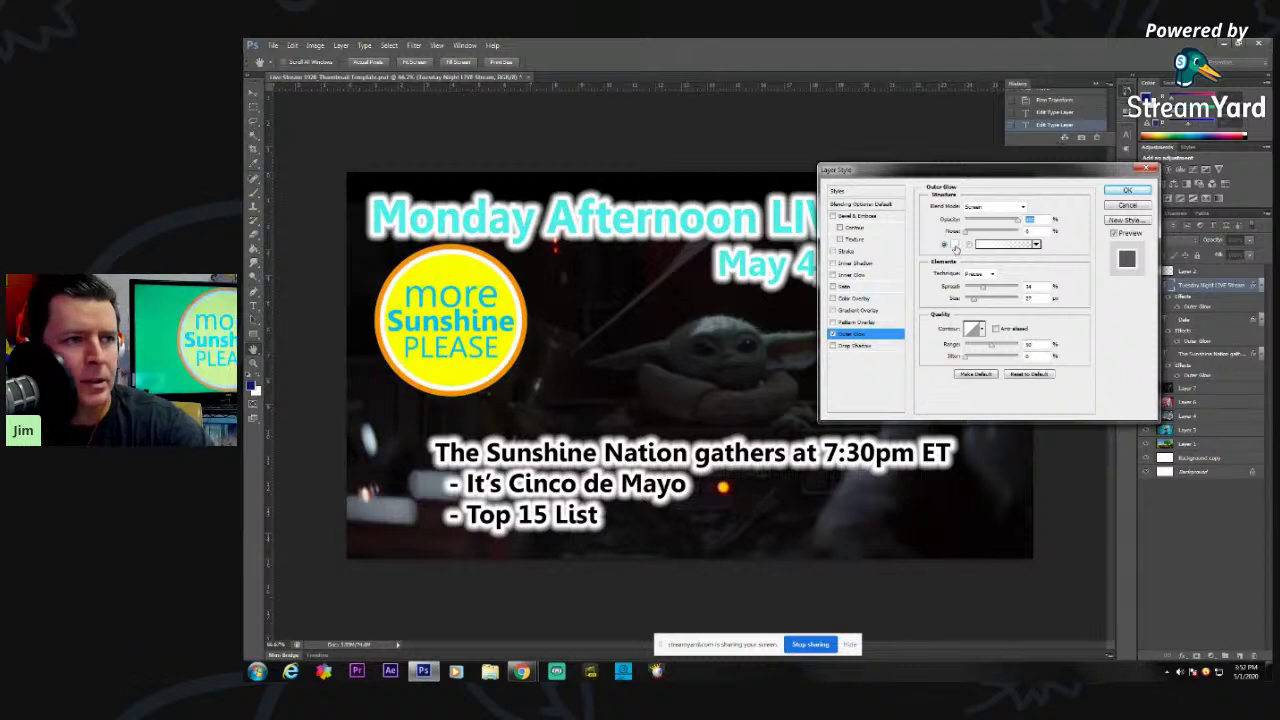
left_click(955, 246)
left_click(455, 254)
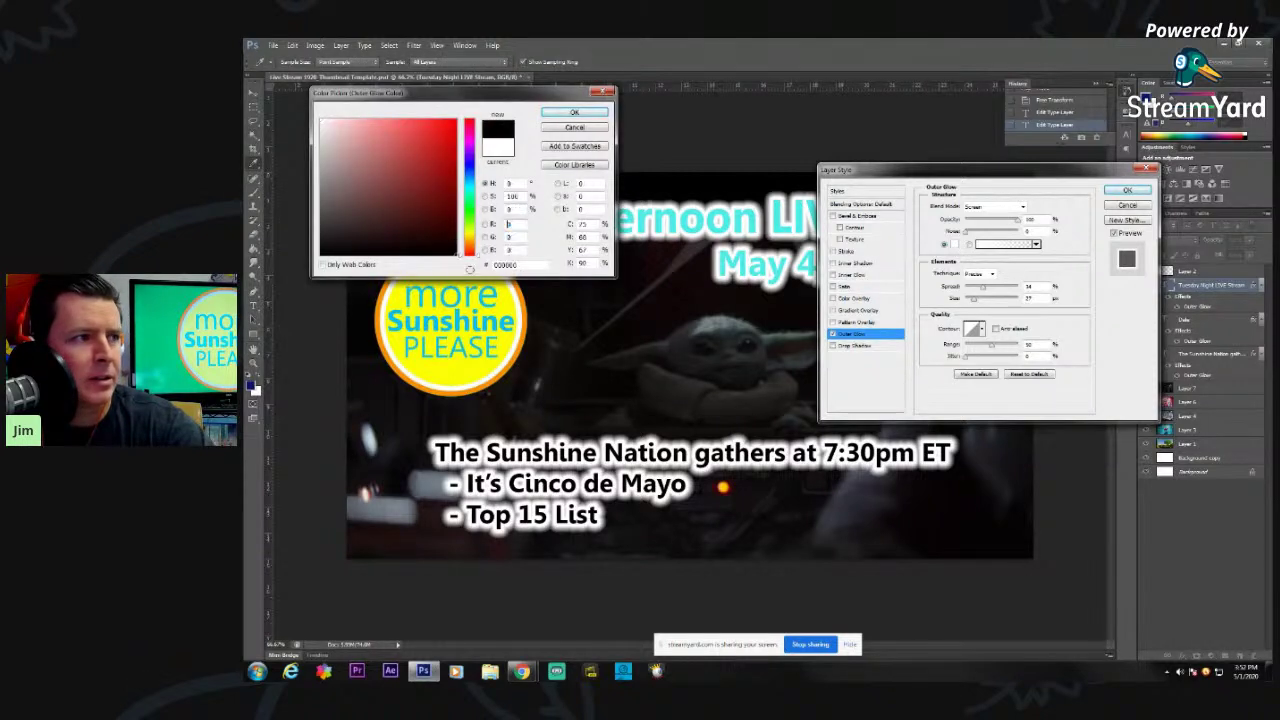
left_click(589, 114)
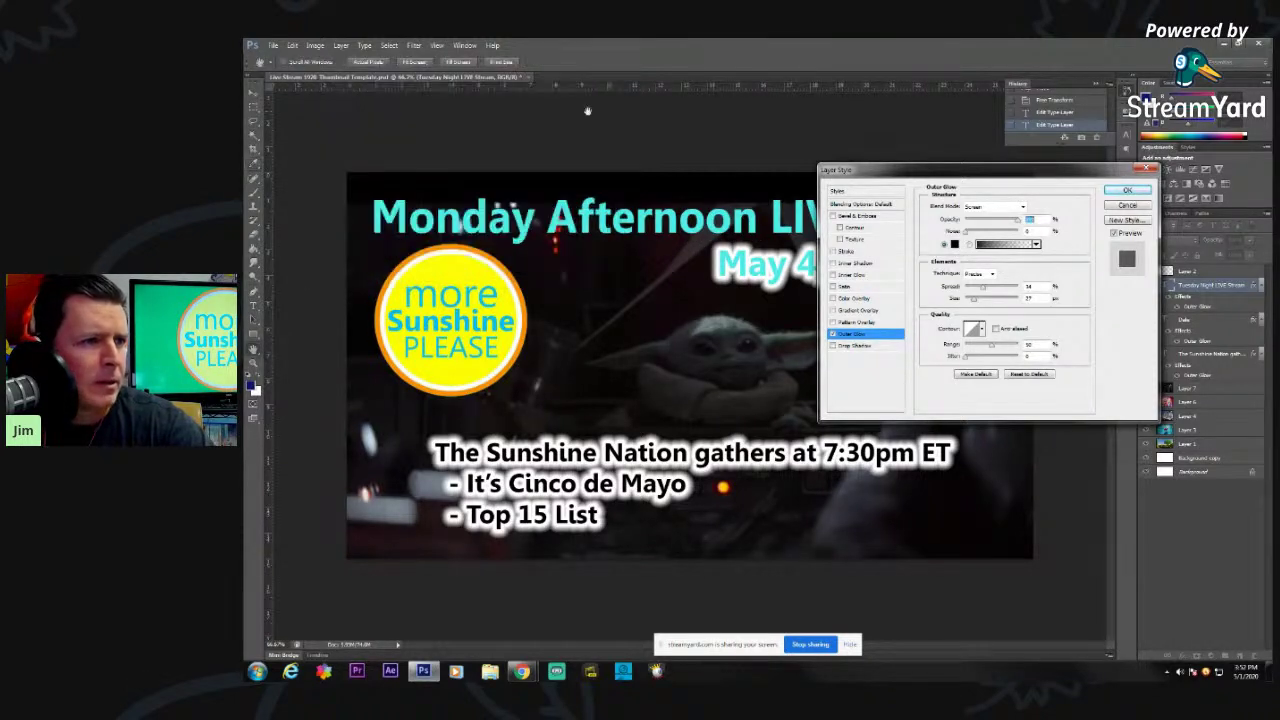
left_click(995, 206)
left_click(1006, 219)
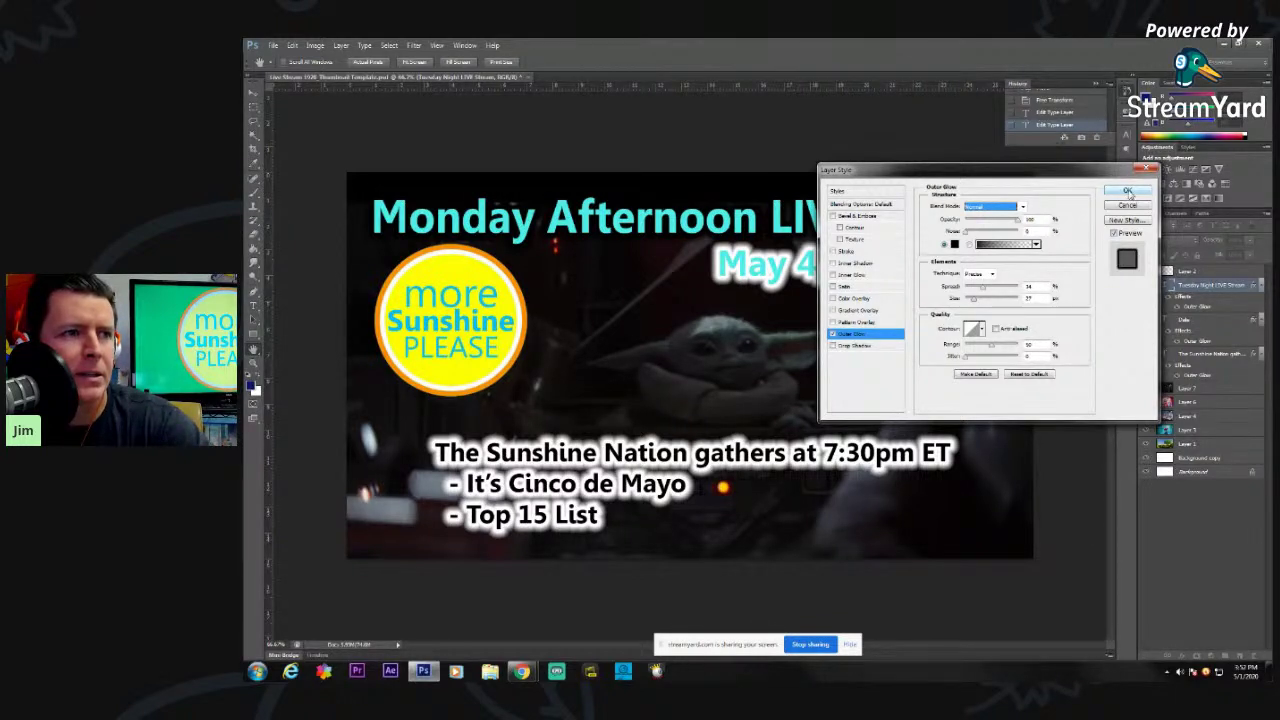
left_click(1130, 193)
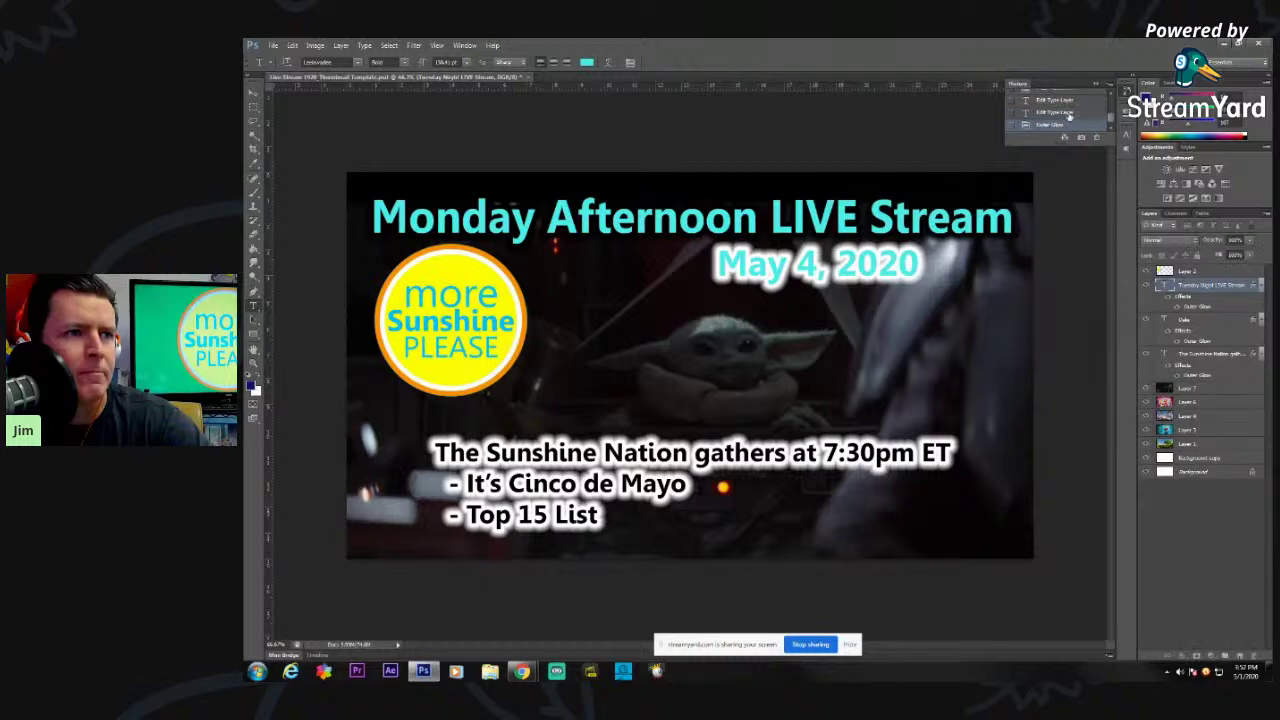
left_click(1060, 112)
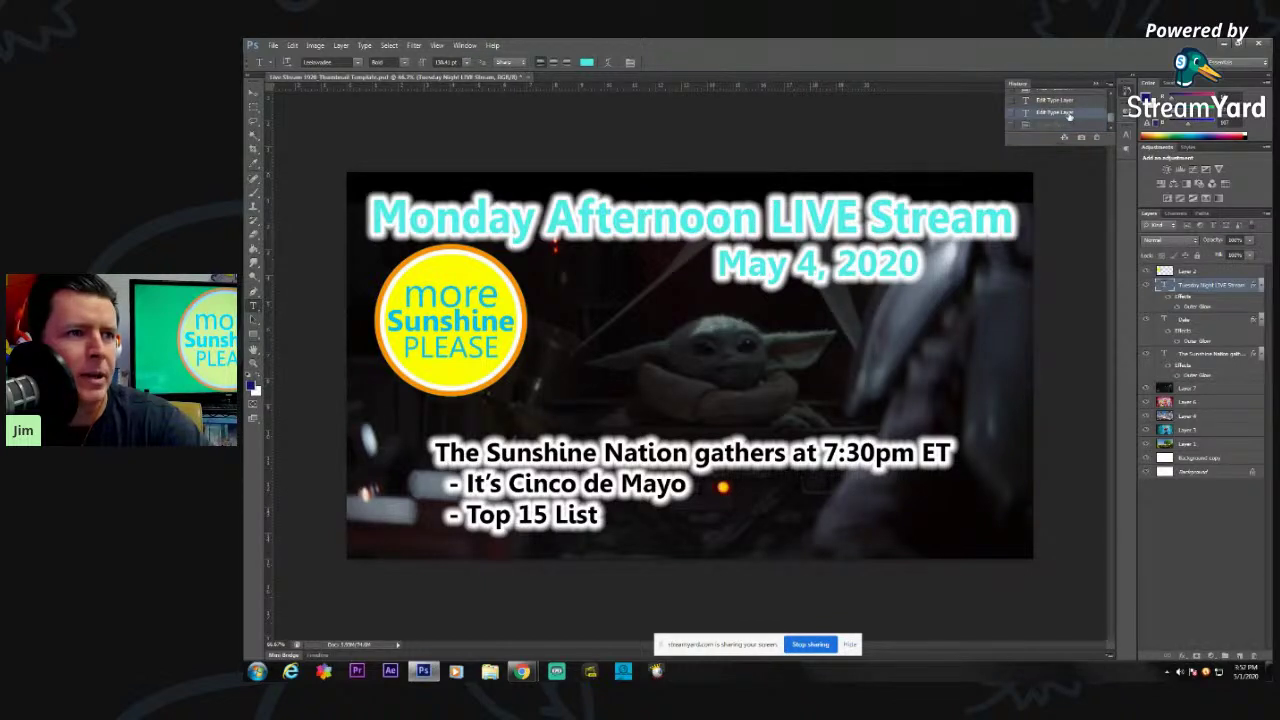
- Try switching off the outer glow in the Monday Afternoon LIVE Stream title's layer style
double_click(1237, 287)
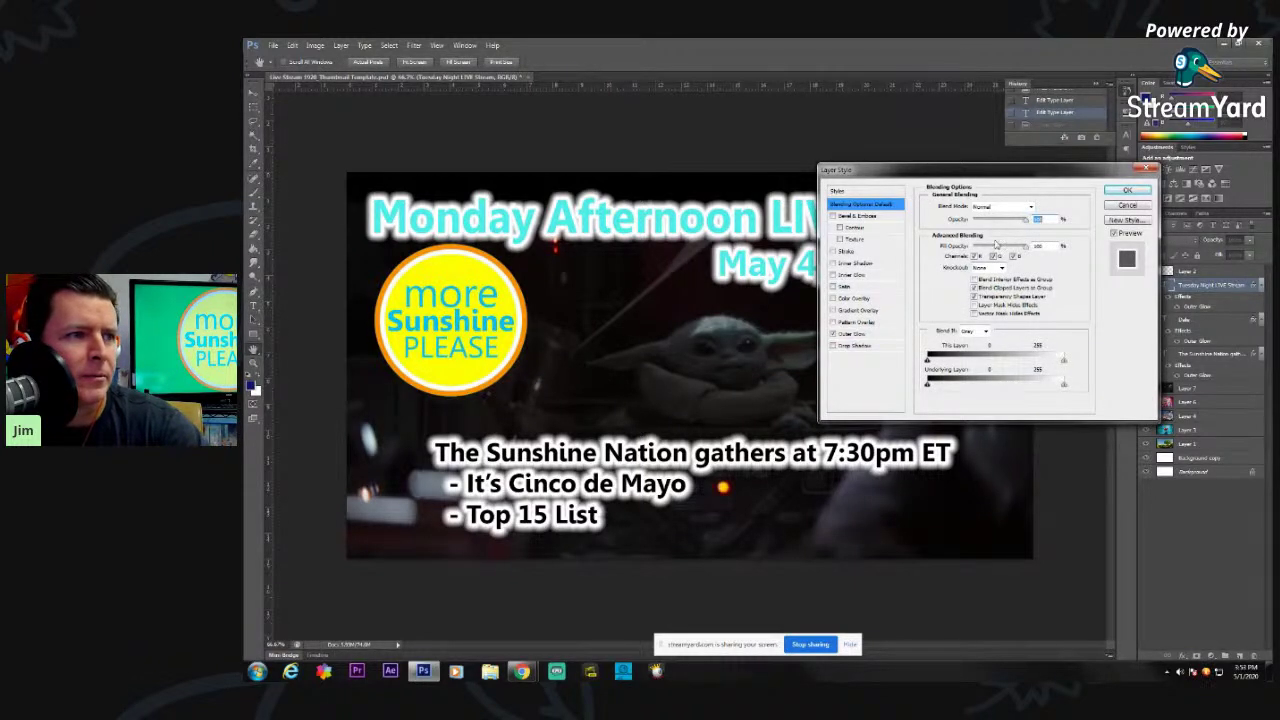
left_click(833, 334)
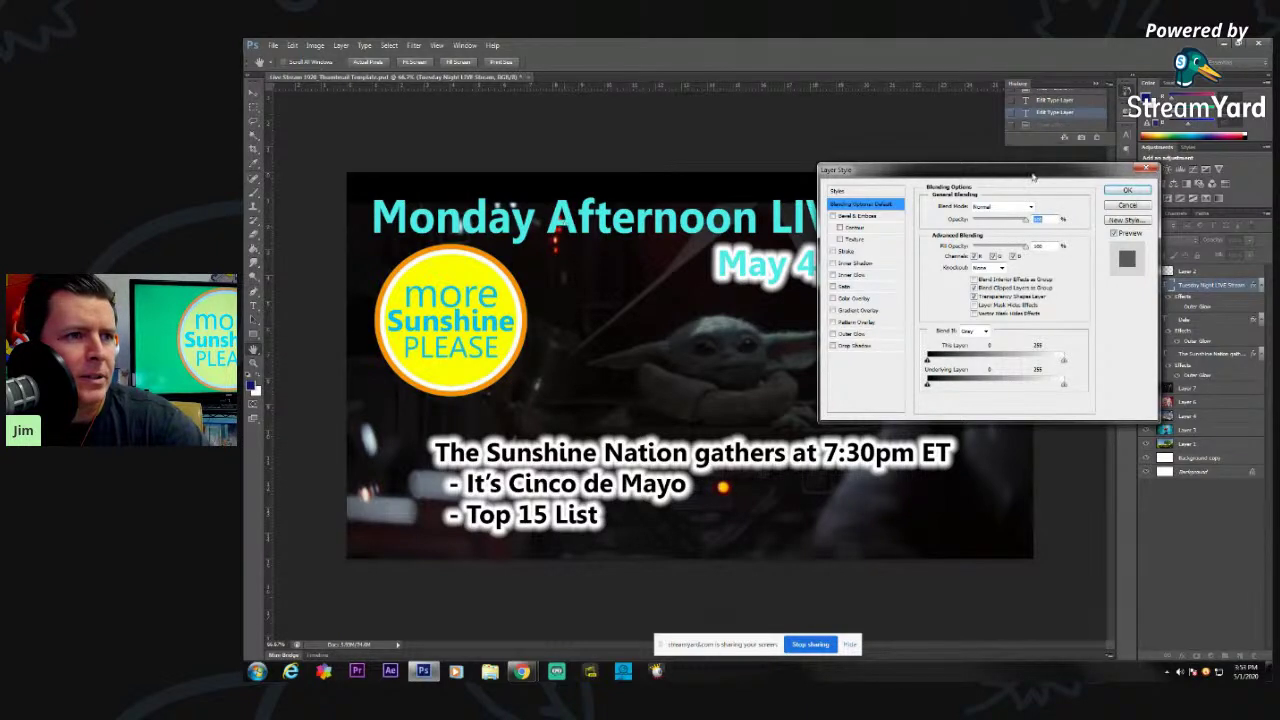
left_click_drag(1032, 172, 1038, 267)
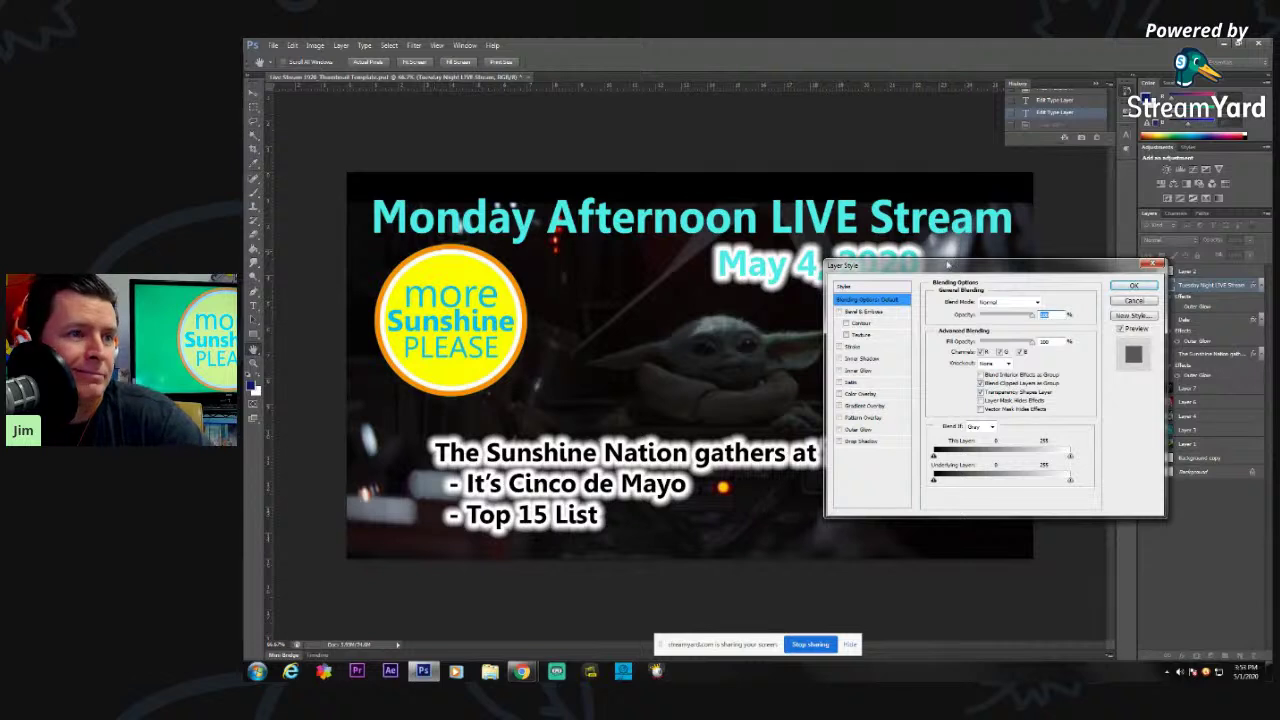
left_click(1138, 287)
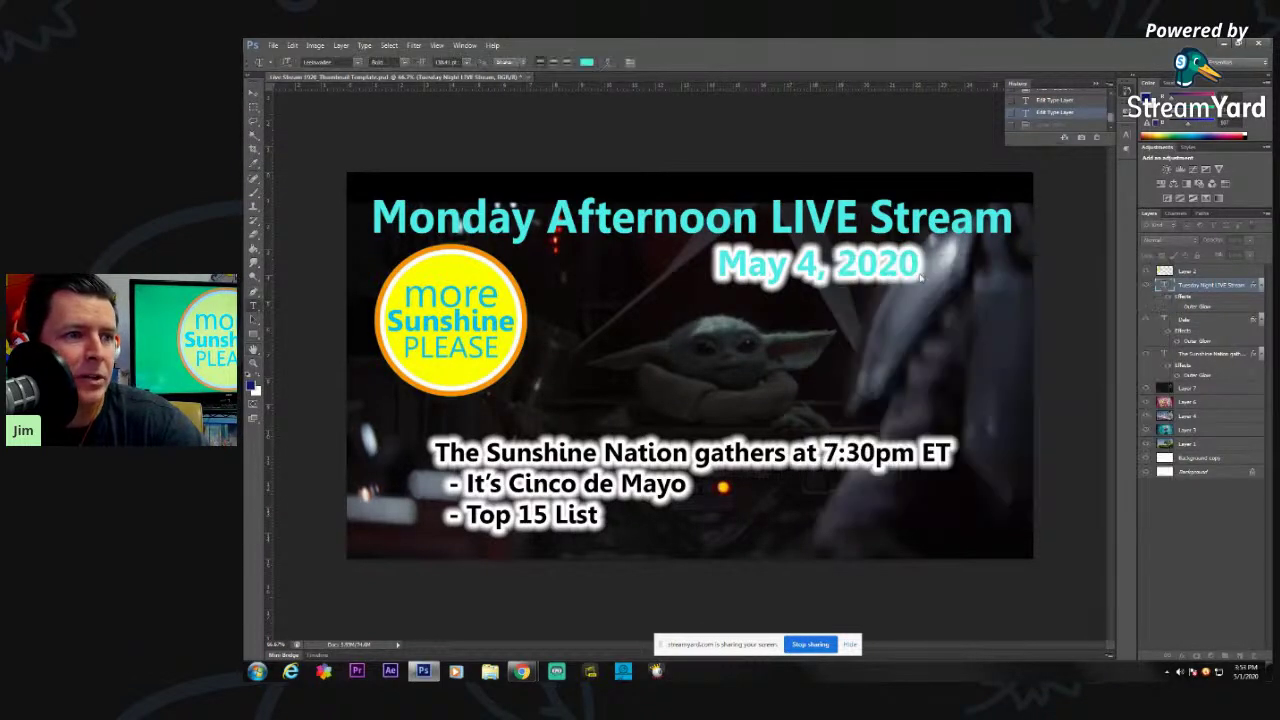
- Try hiding the outer glow on the date text, and revert the history to before both glow changes
left_click(1200, 322)
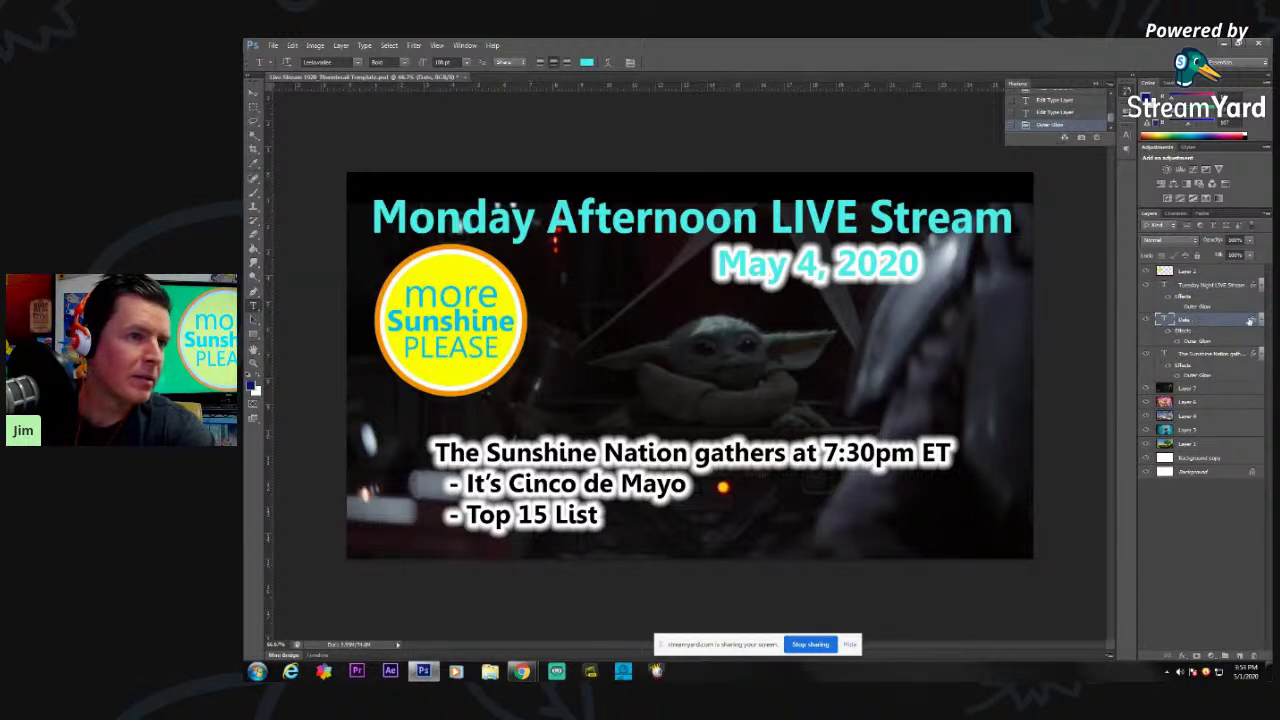
double_click(1221, 340)
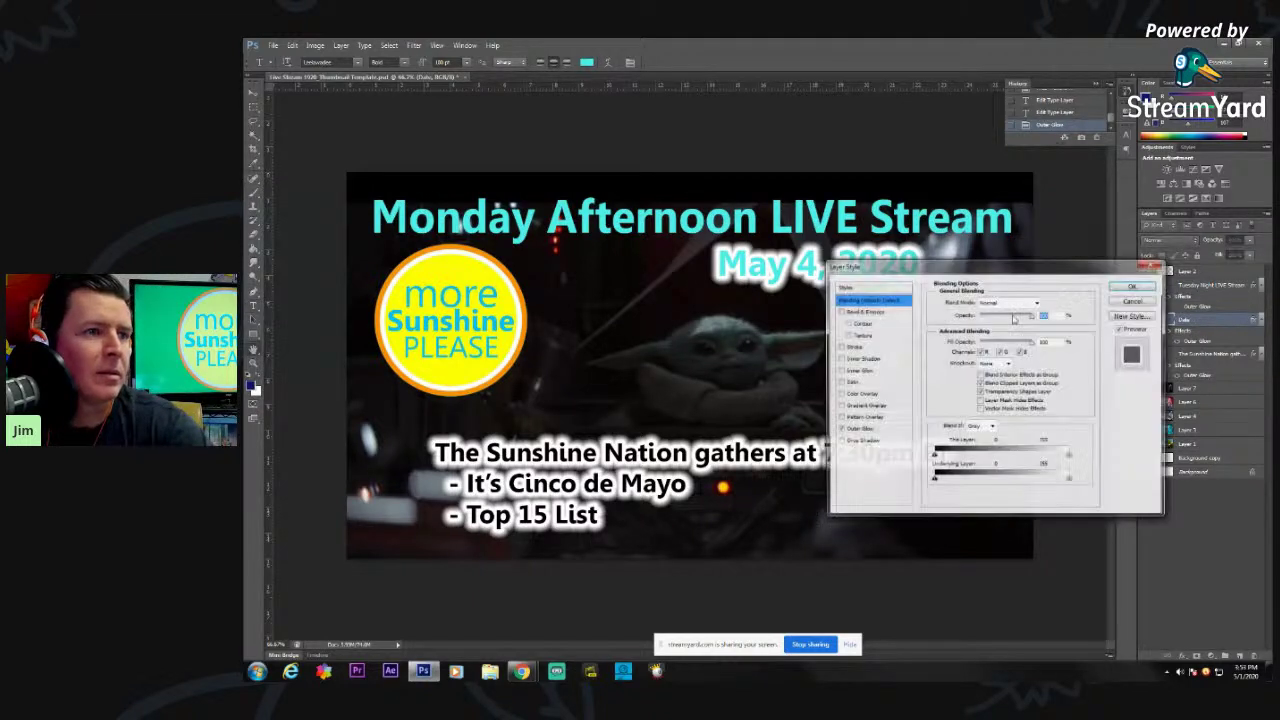
left_click(1135, 287)
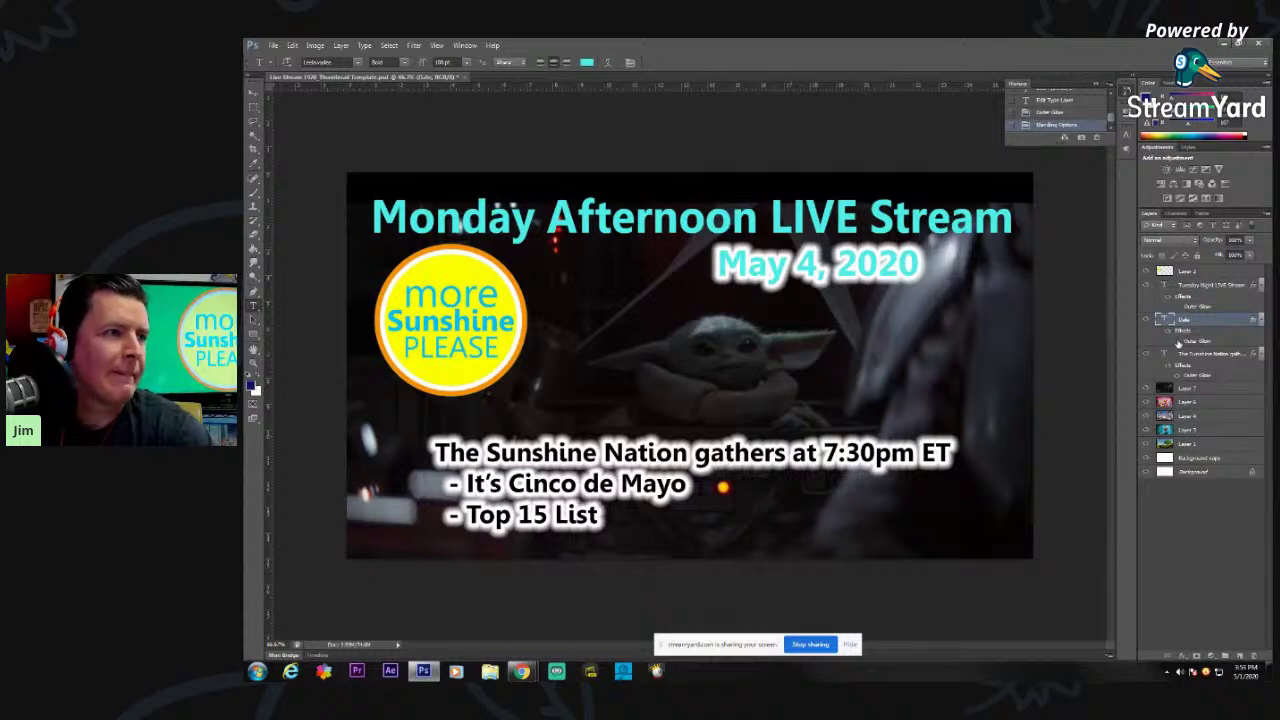
left_click(1177, 340)
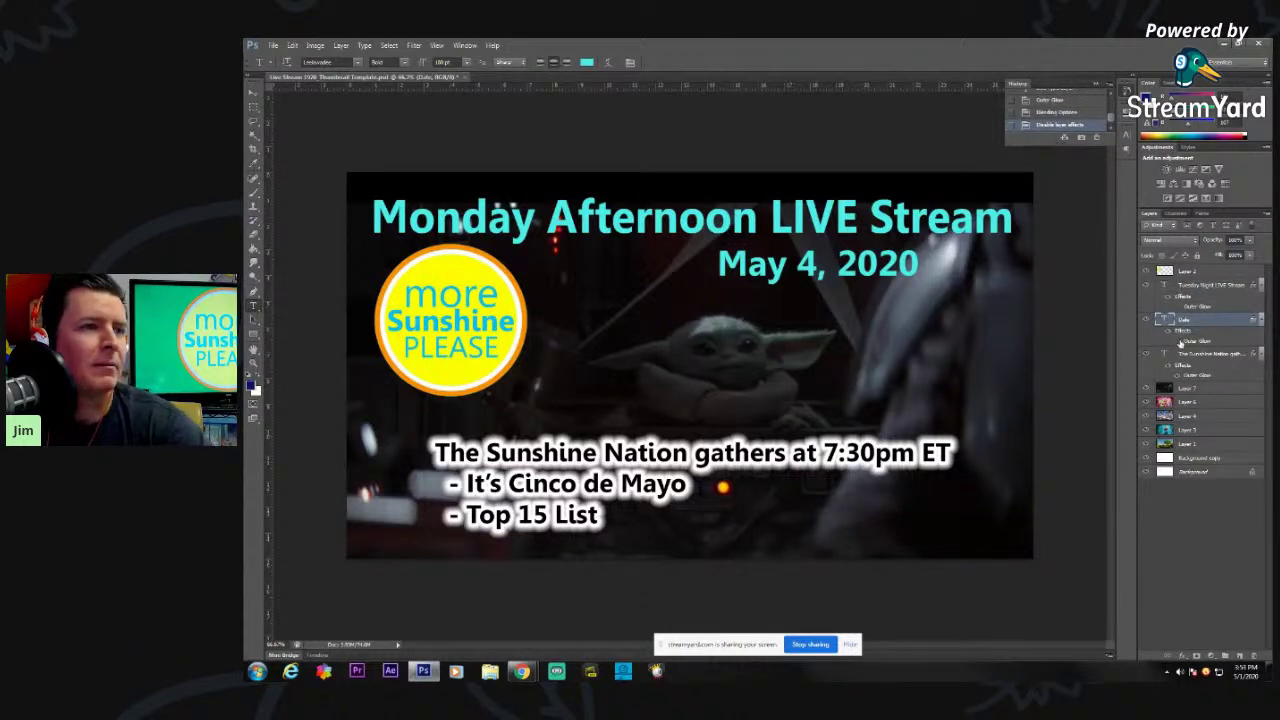
left_click(1066, 101)
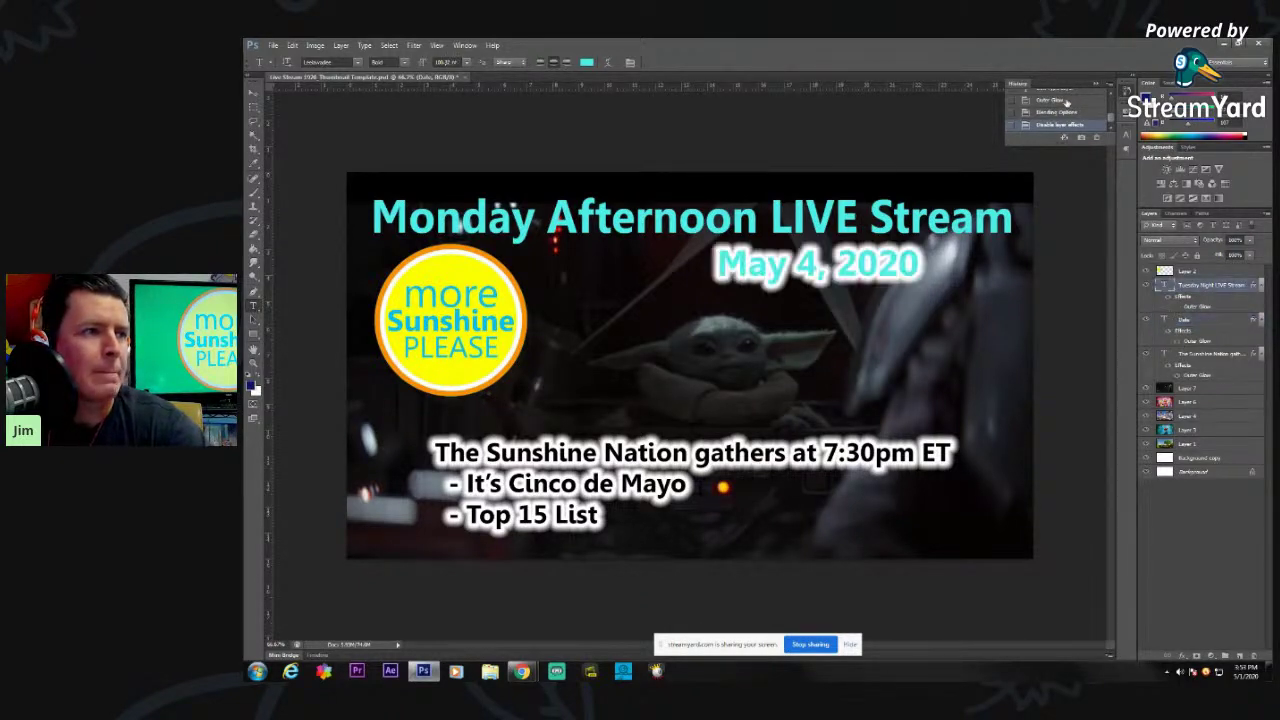
left_click(1066, 101)
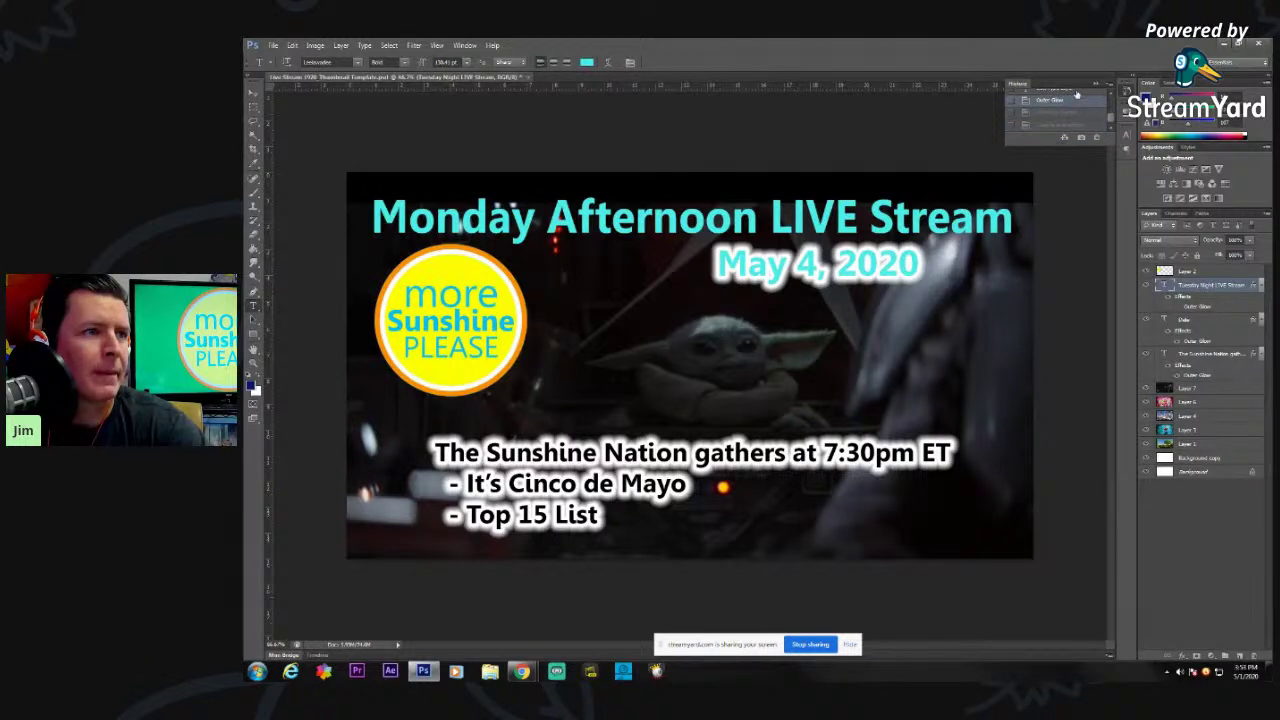
left_click(1077, 108)
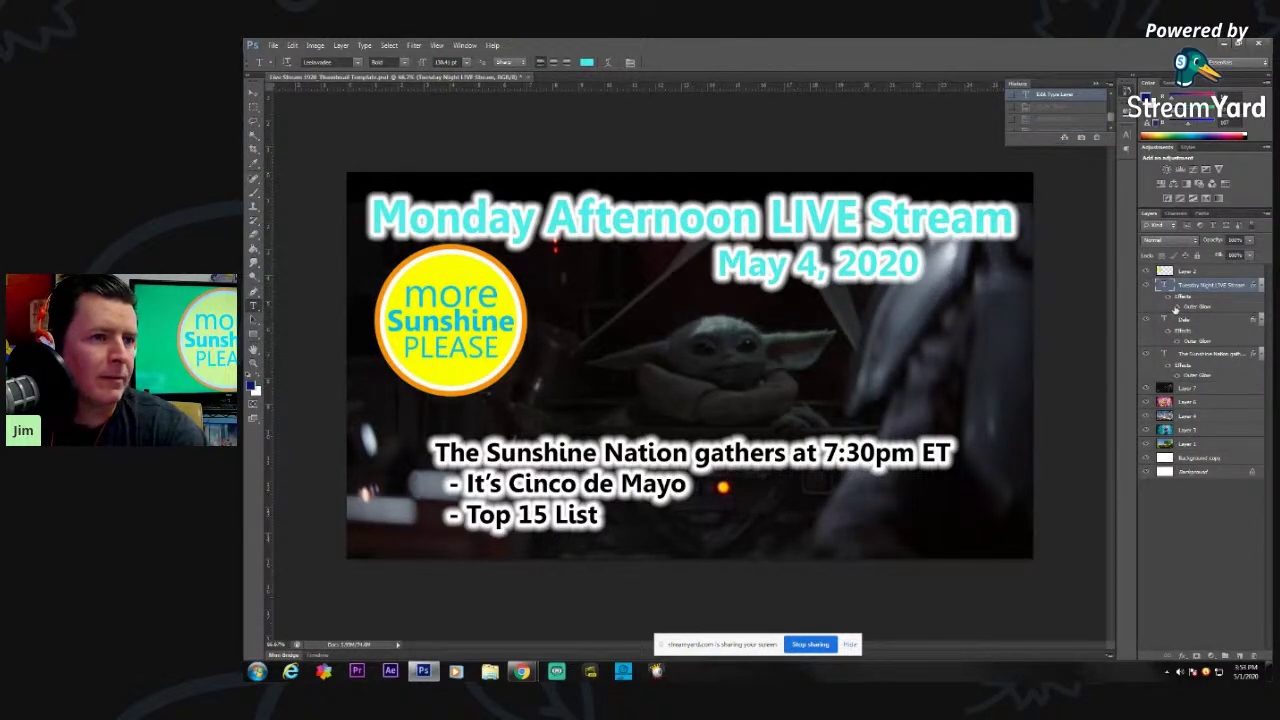
- Hide the outer glow effects of the Monday Afternoon LIVE Stream title and the May 4, 2020 date text
left_click(1170, 308)
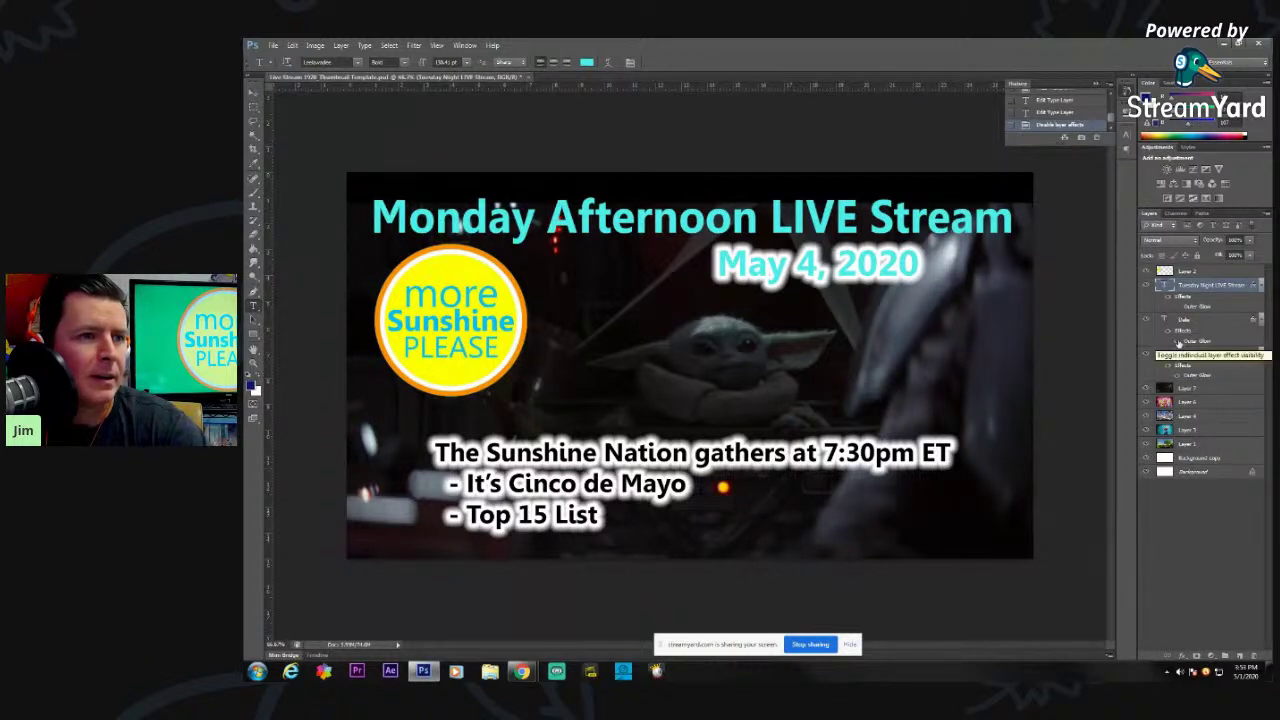
left_click(1176, 342)
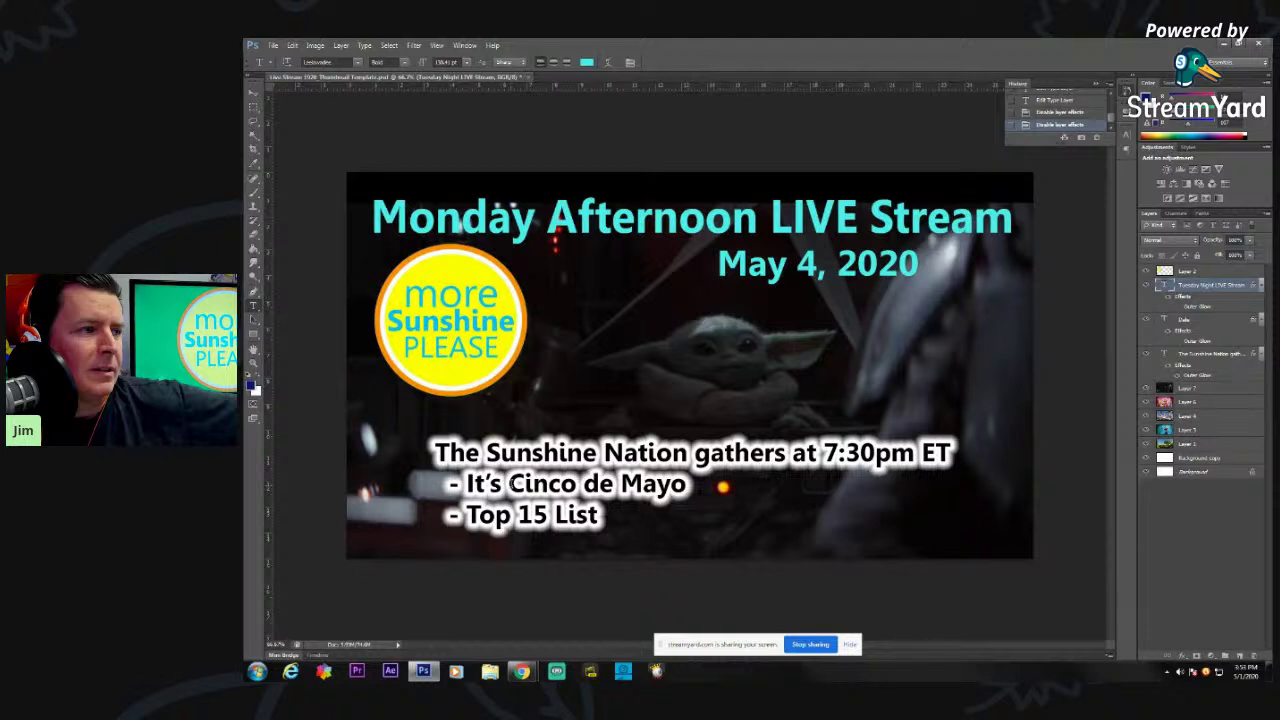
- Replace the whole three-line Sunshine Nation text block with "It's Star Wars Day!"
left_click(510, 484)
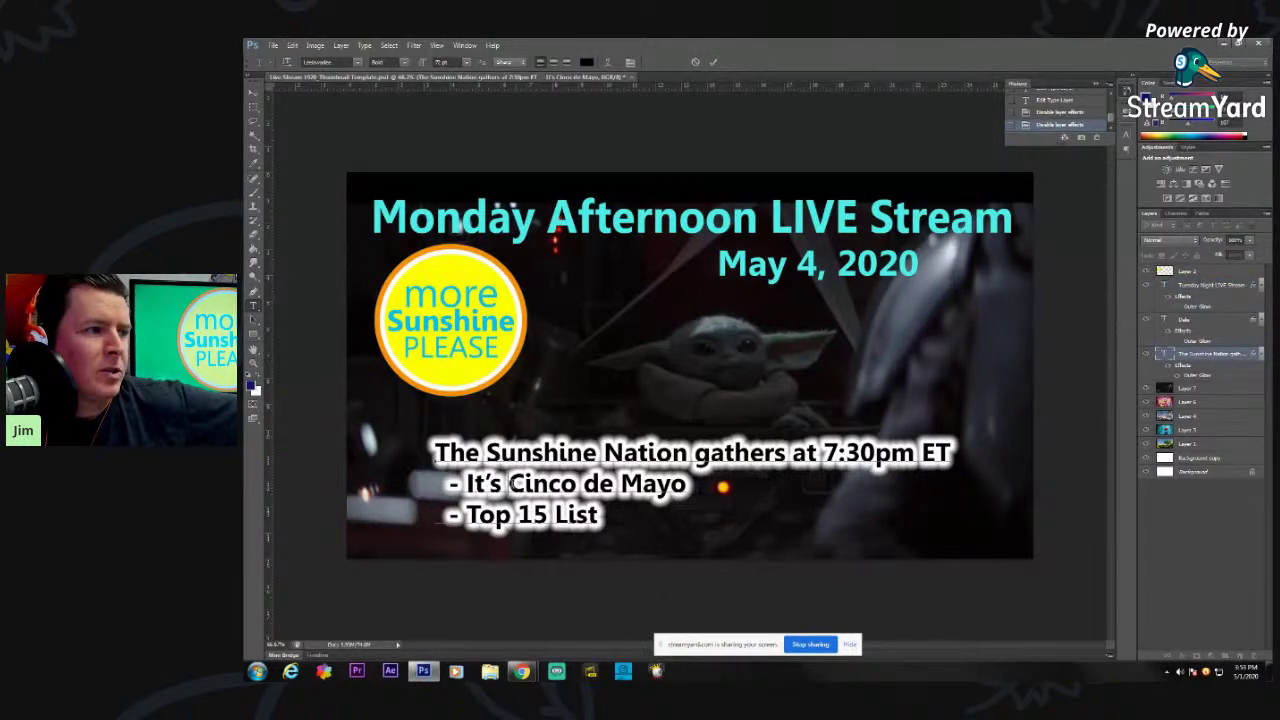
double_click(512, 484)
left_click(700, 490)
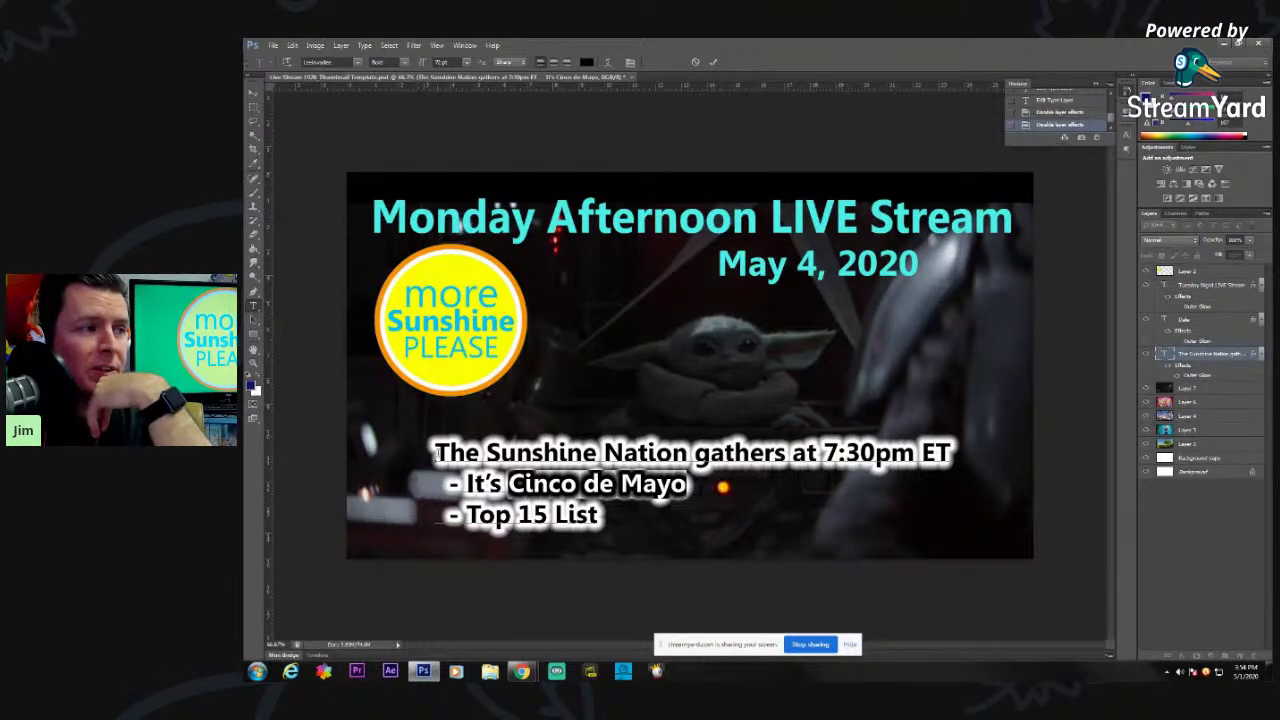
left_click_drag(433, 452, 689, 517)
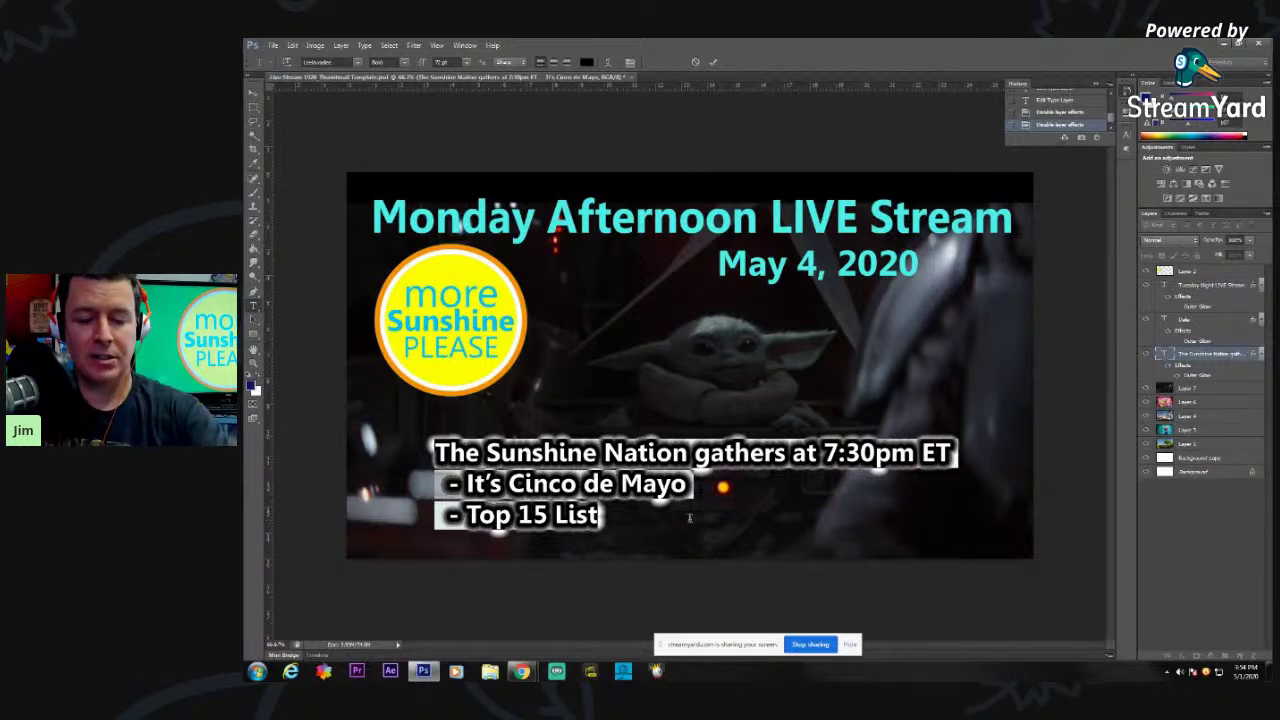
key("Left")
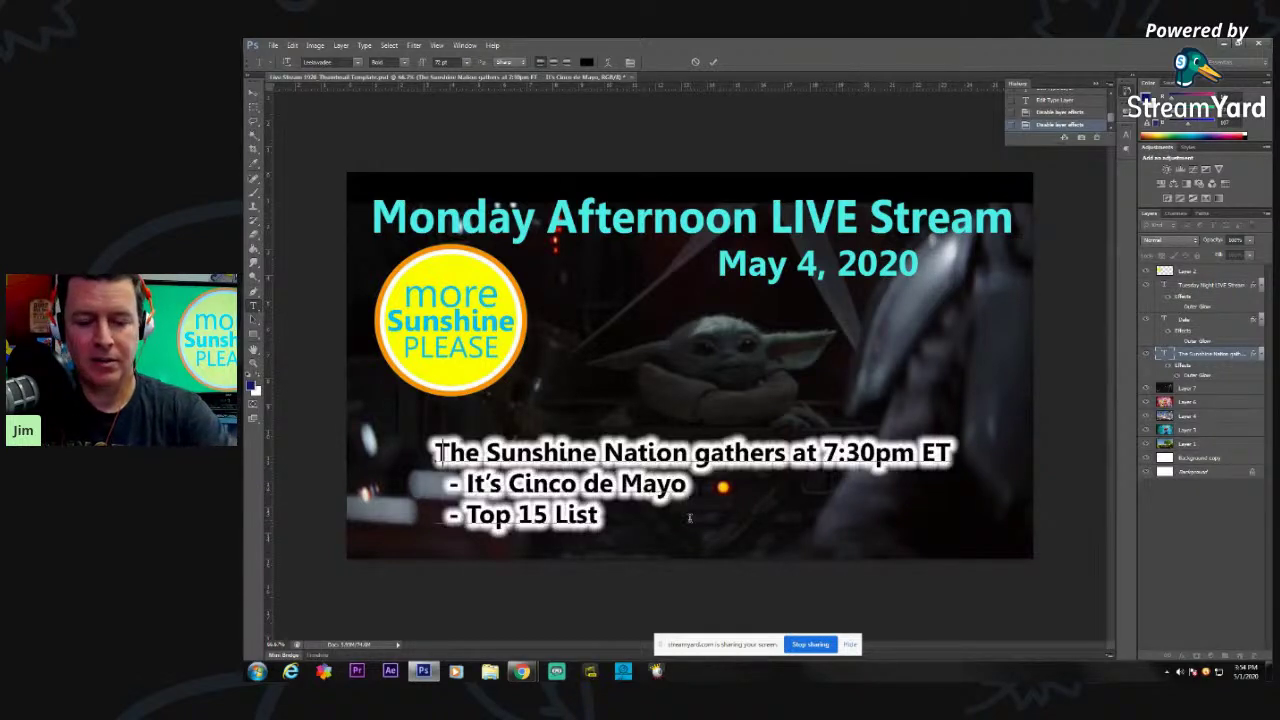
type("It's S")
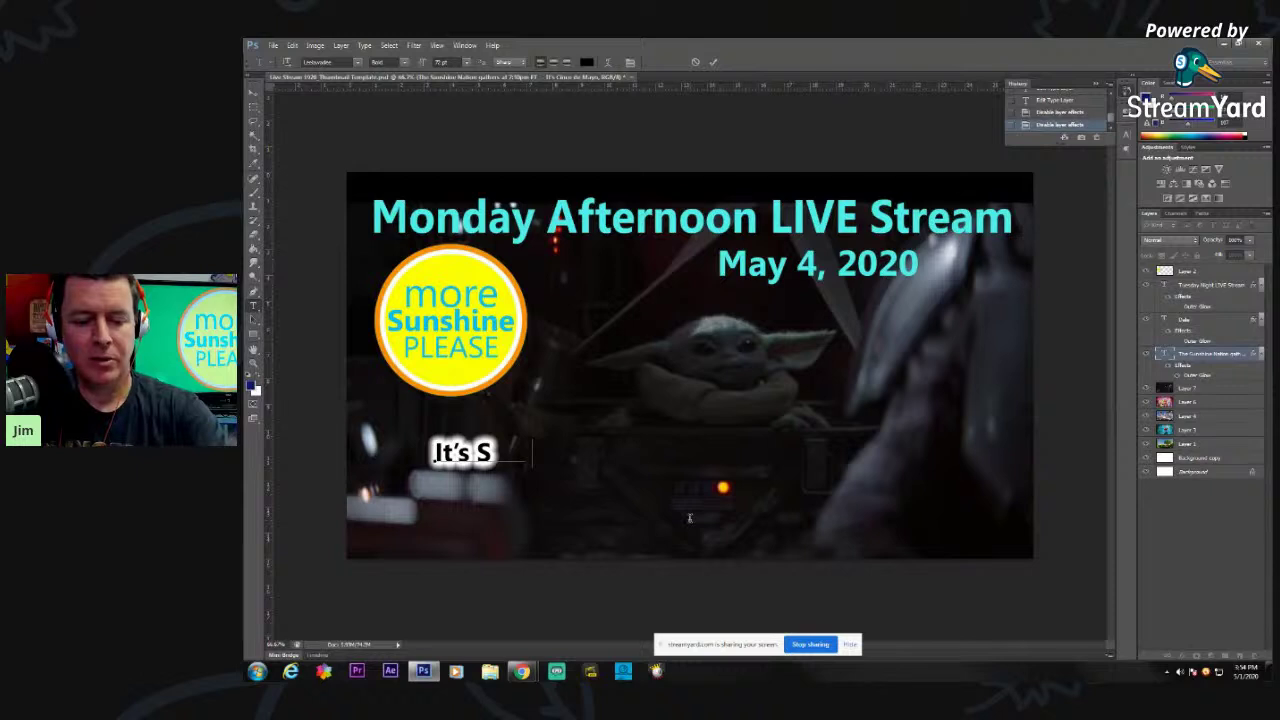
type("tar Wars Day!")
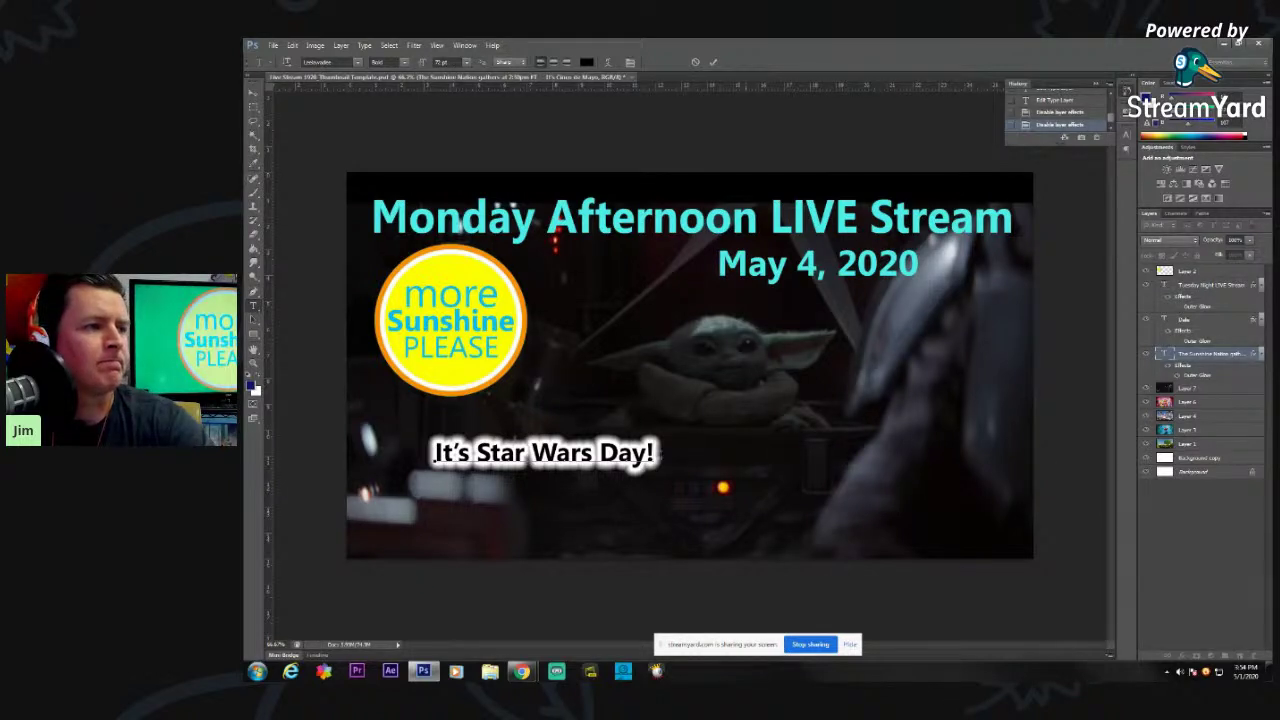
- Set the font size of the entire "It's Star Wars Day!" text to 200 pt
key("ctrl+a")
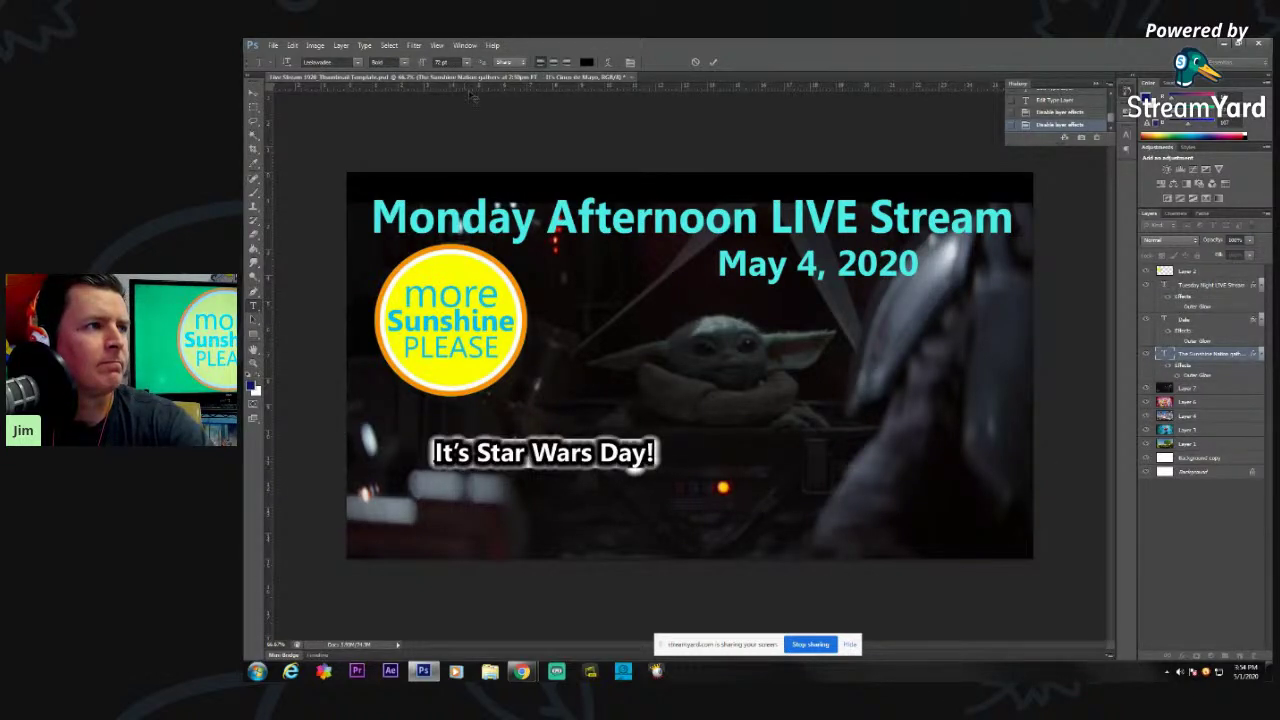
left_click(422, 64)
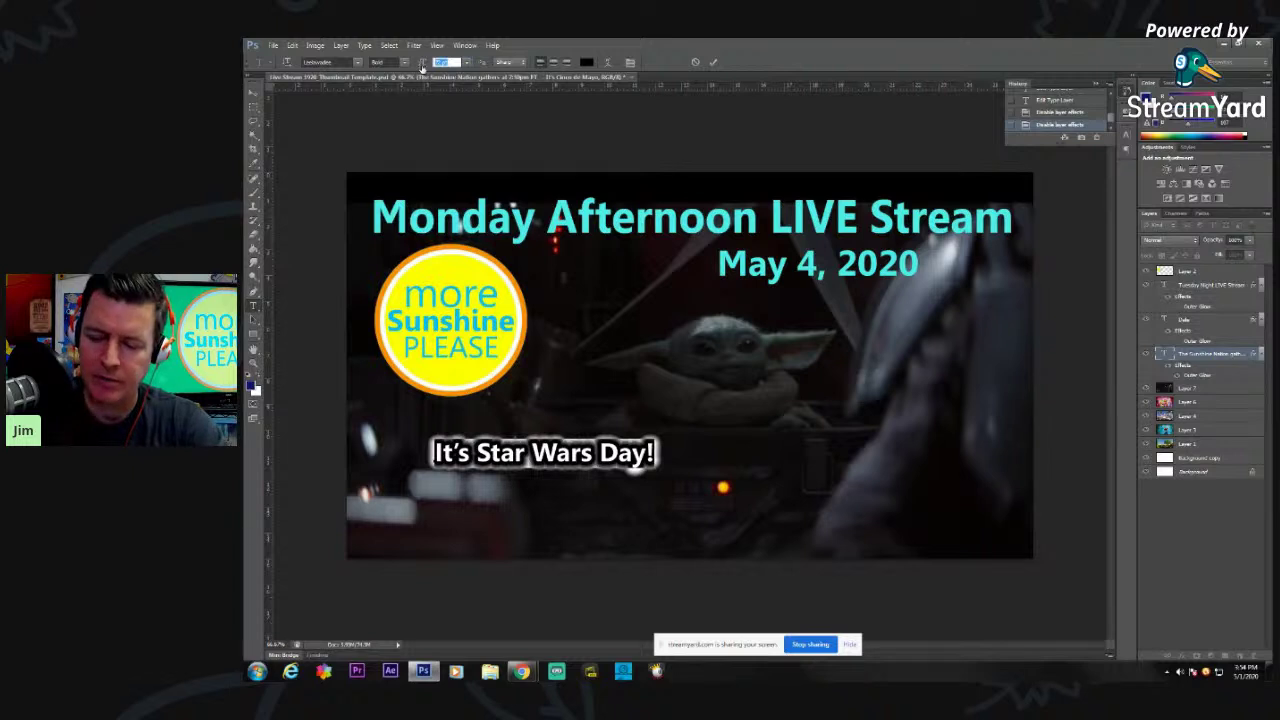
type("200")
key("Return")
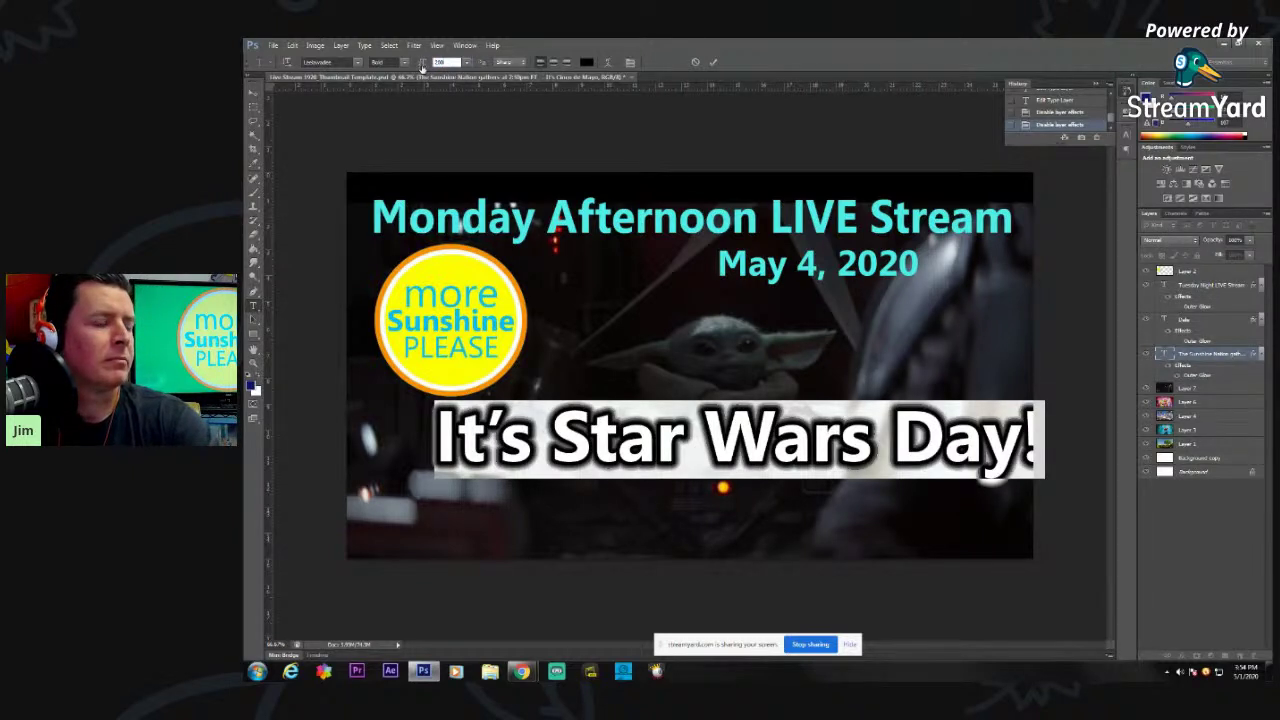
- Move the "It's Star Wars Day!" text so it fits centred across the canvas's lower part, below Baby Yoda
left_click(252, 94)
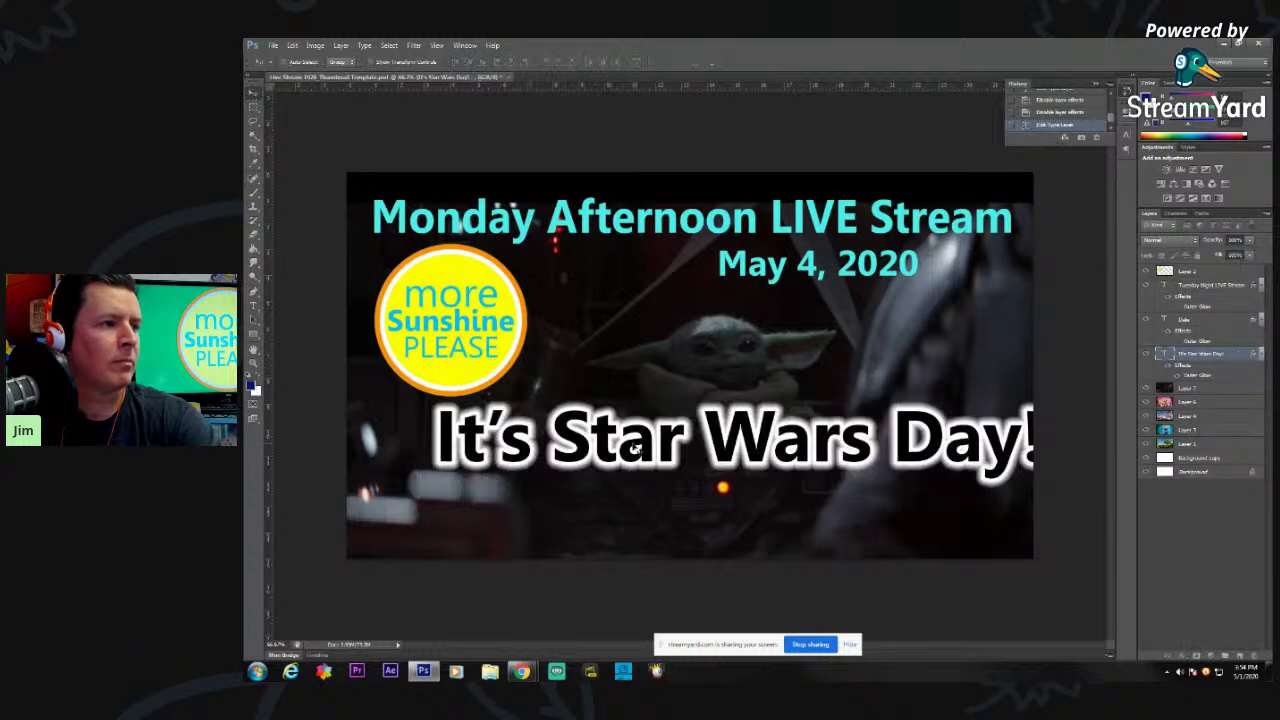
left_click_drag(643, 452, 605, 492)
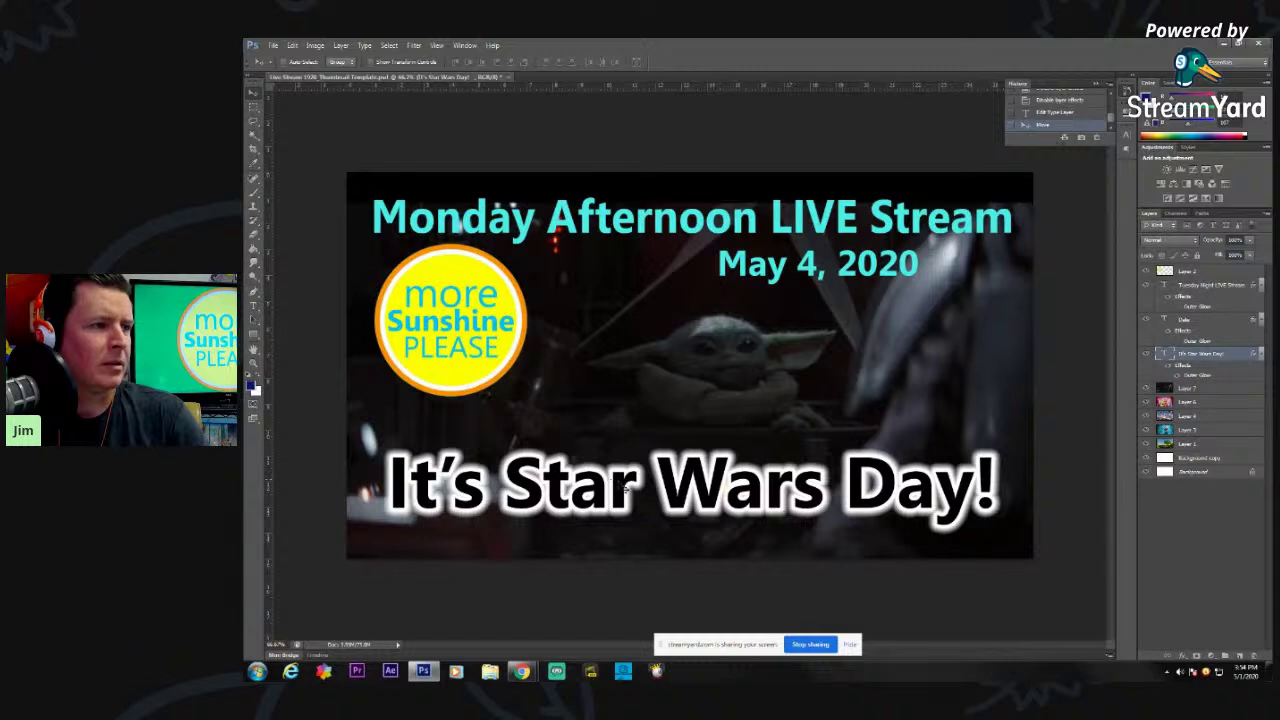
left_click_drag(621, 484, 625, 490)
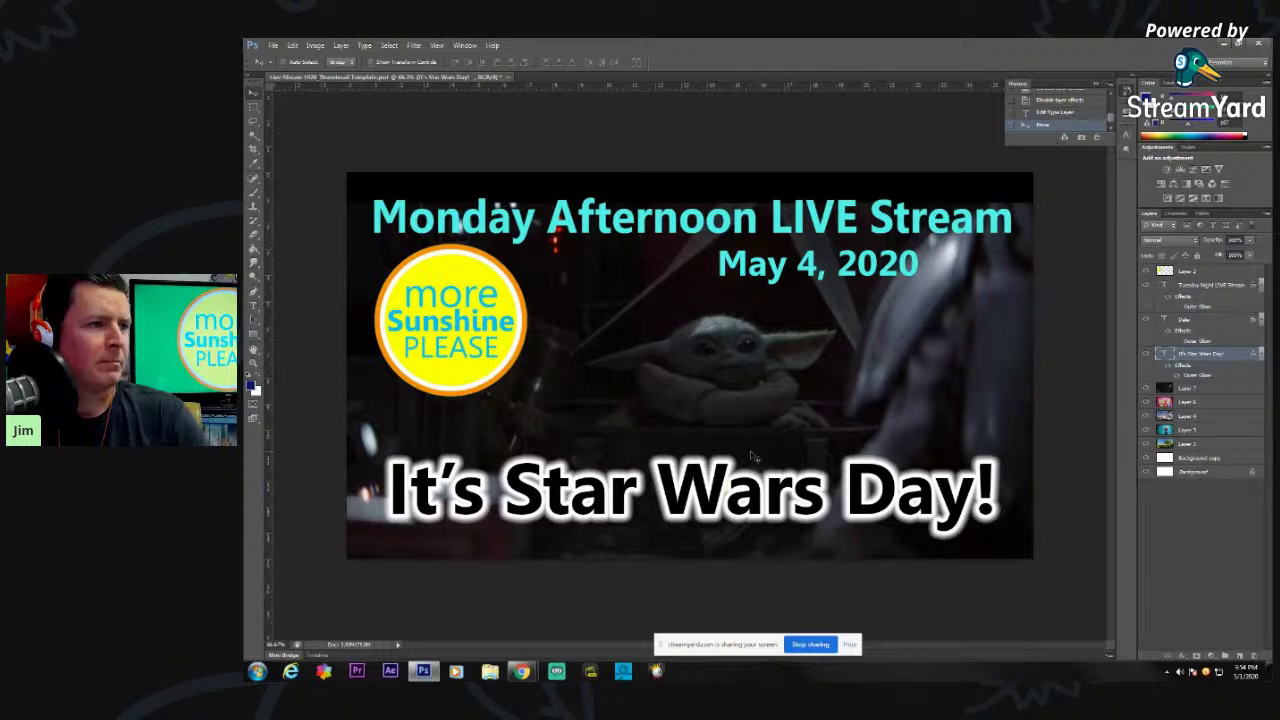
- Start saving the thumbnail under a new file with the format set to JPEG
left_click(273, 46)
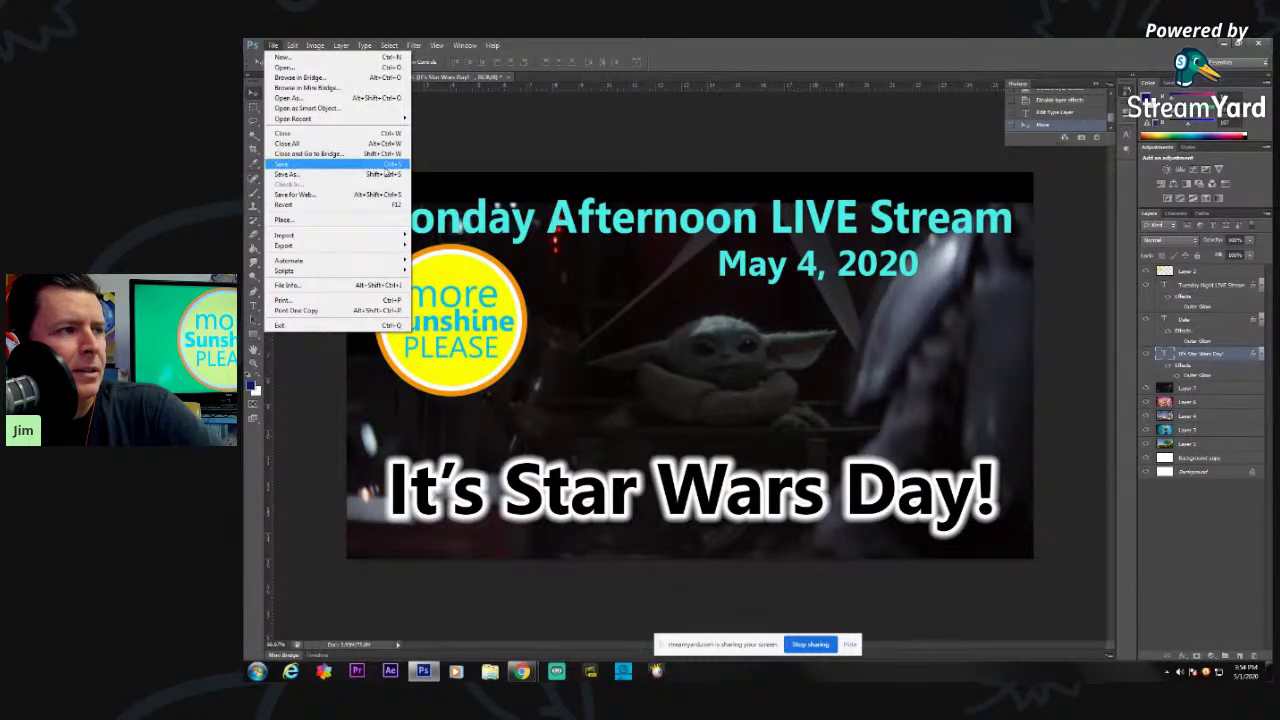
left_click(388, 175)
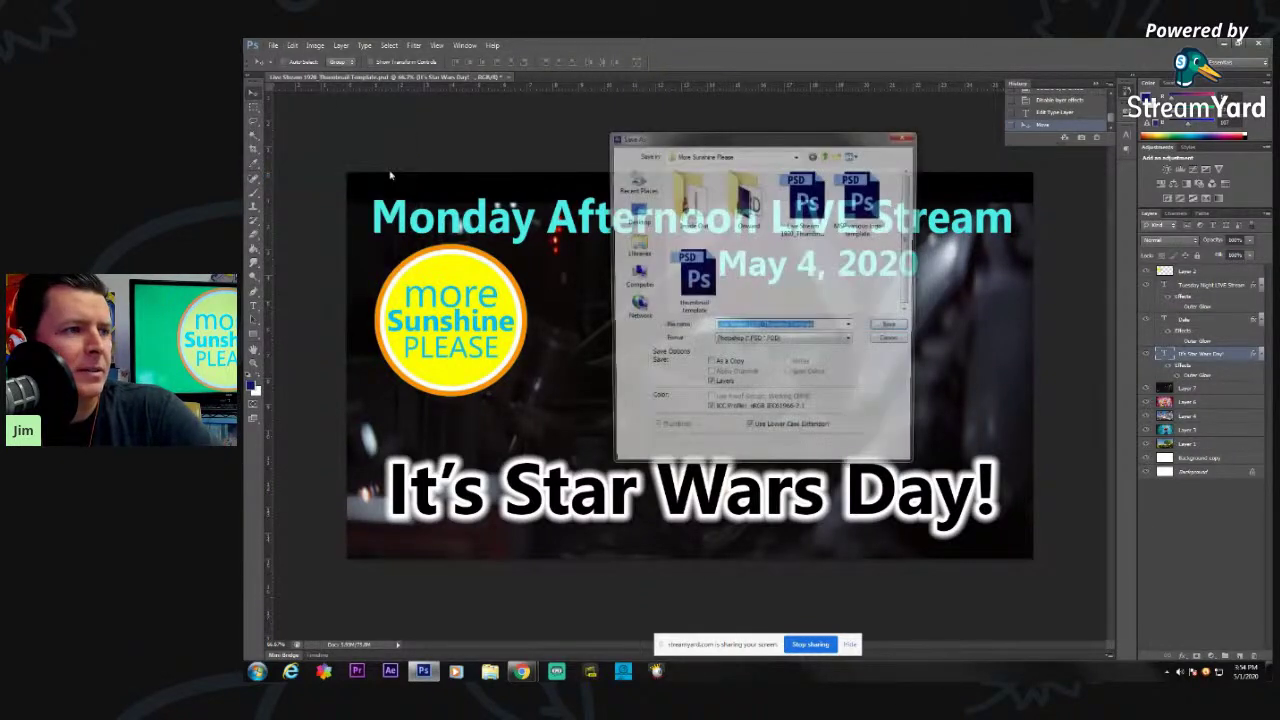
left_click(851, 343)
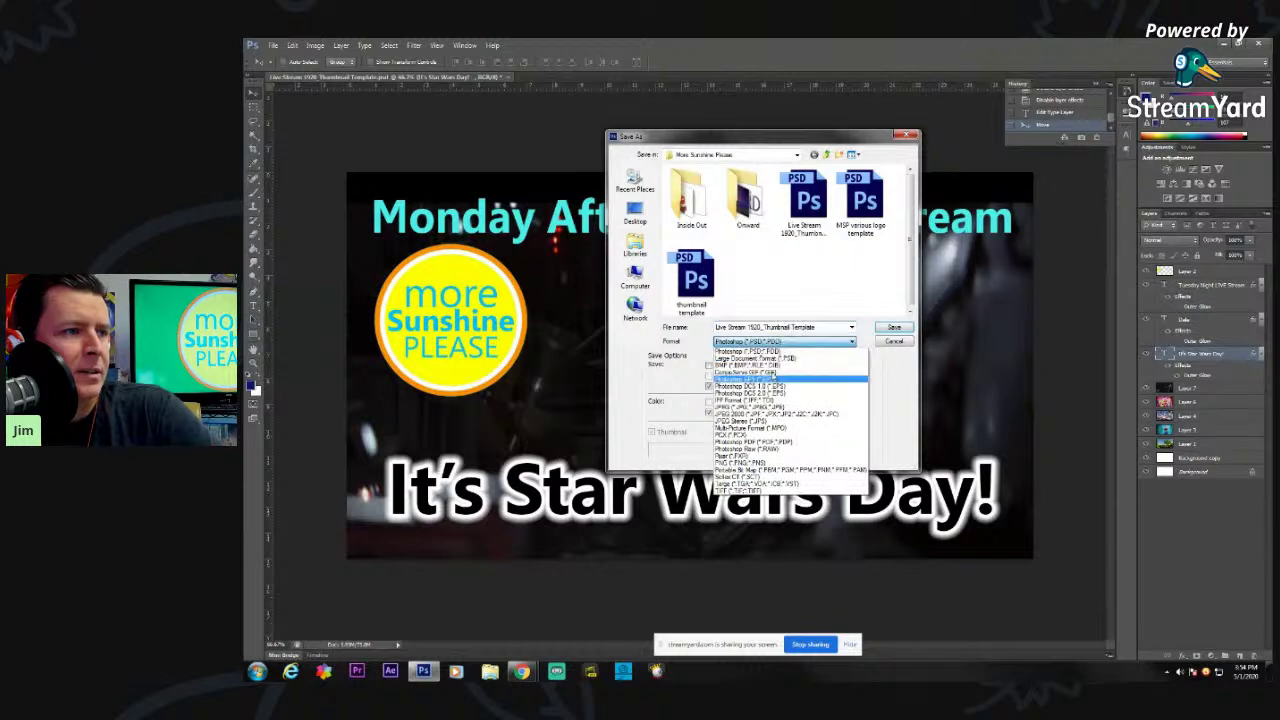
left_click(752, 409)
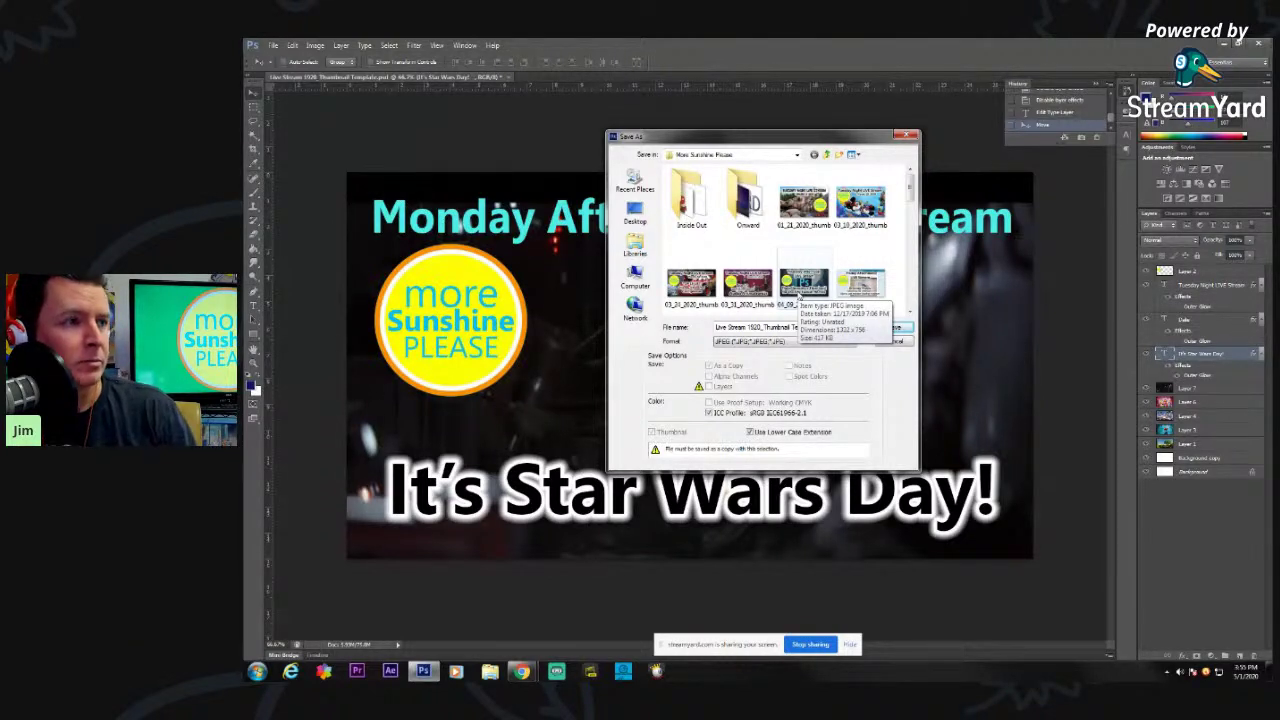
- Name the JPEG 05_04_2020_thumb, based on an existing thumbnail's name, and save it in the More Sunshine Please folder at Maximum quality
left_click(800, 288)
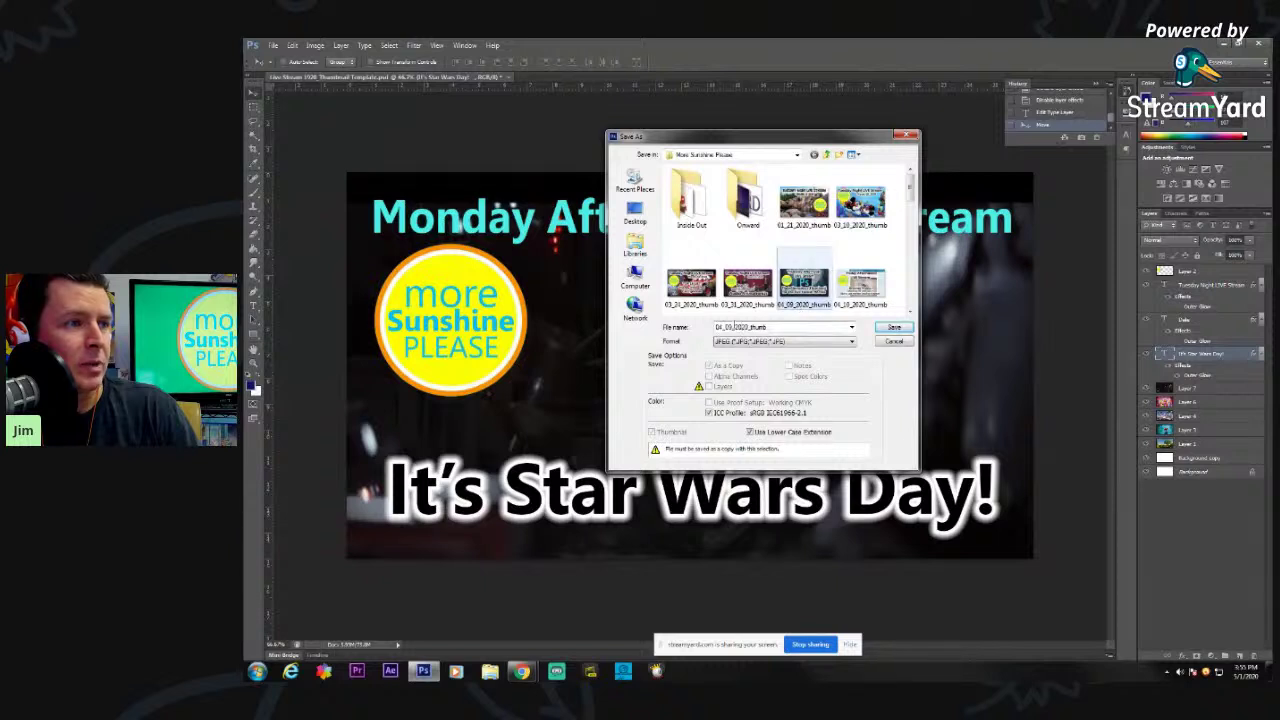
double_click(740, 327)
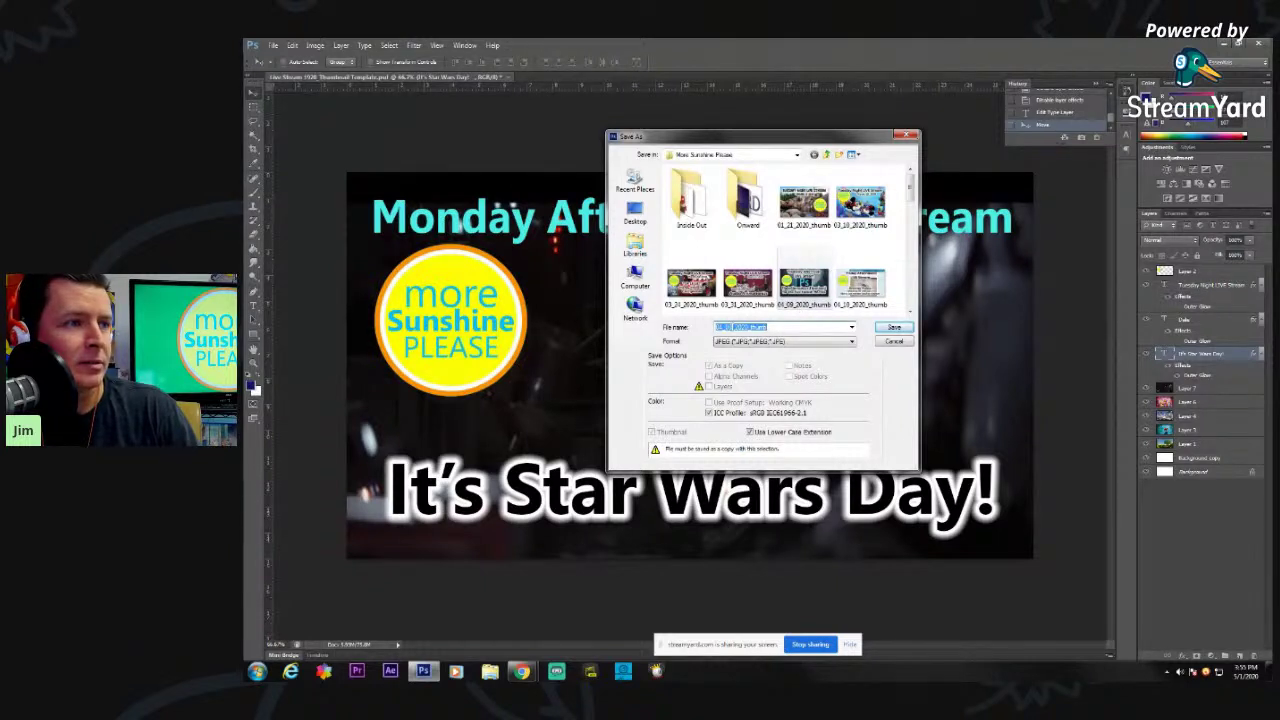
left_click(740, 327)
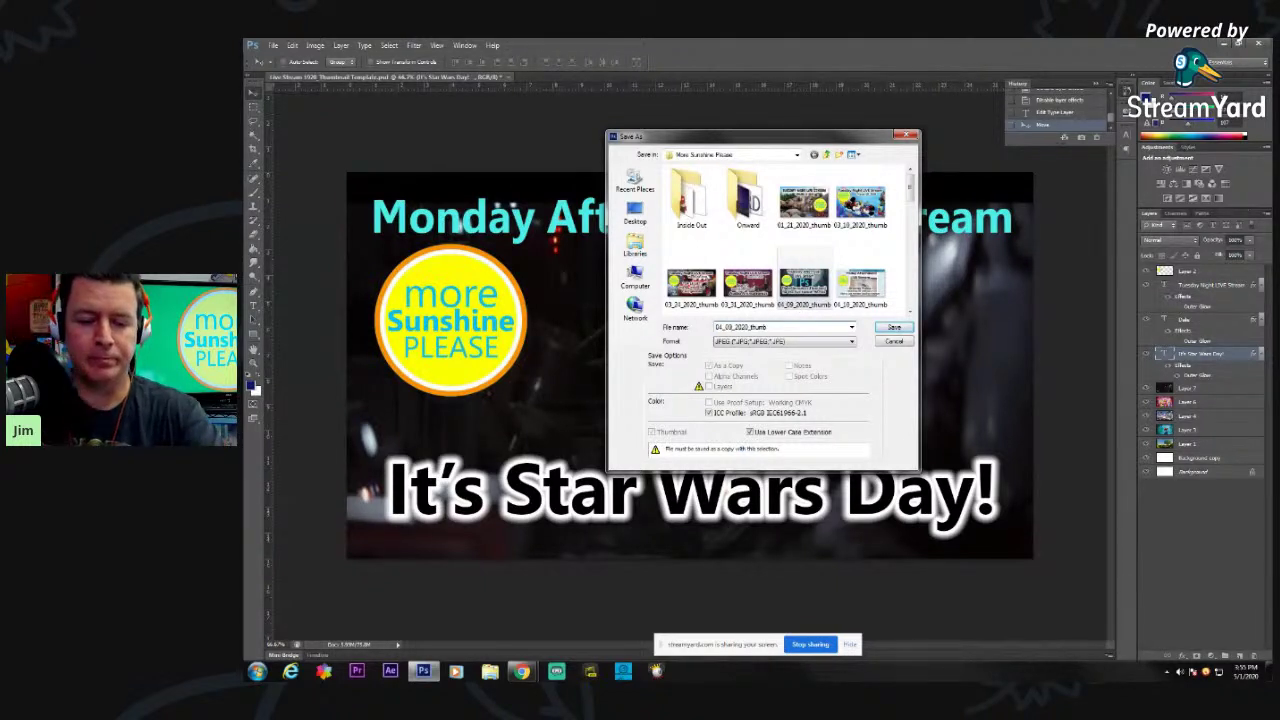
key("BackSpace")
type("4")
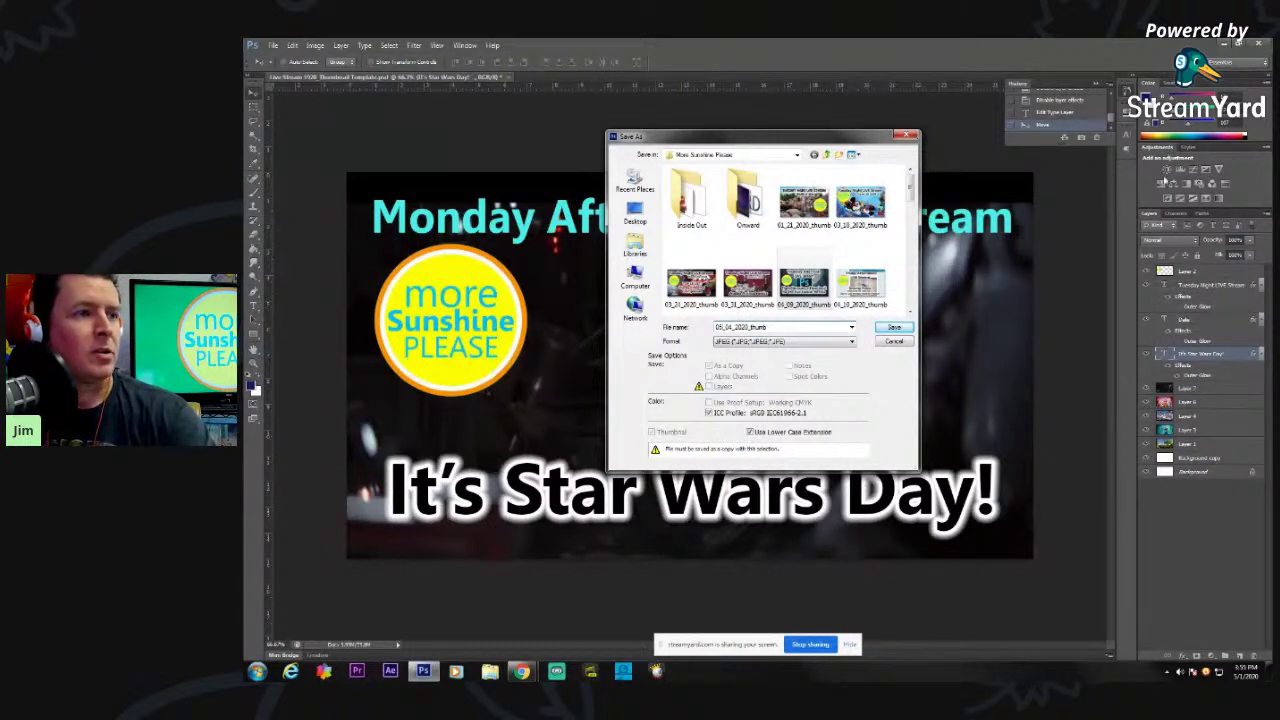
left_click(893, 328)
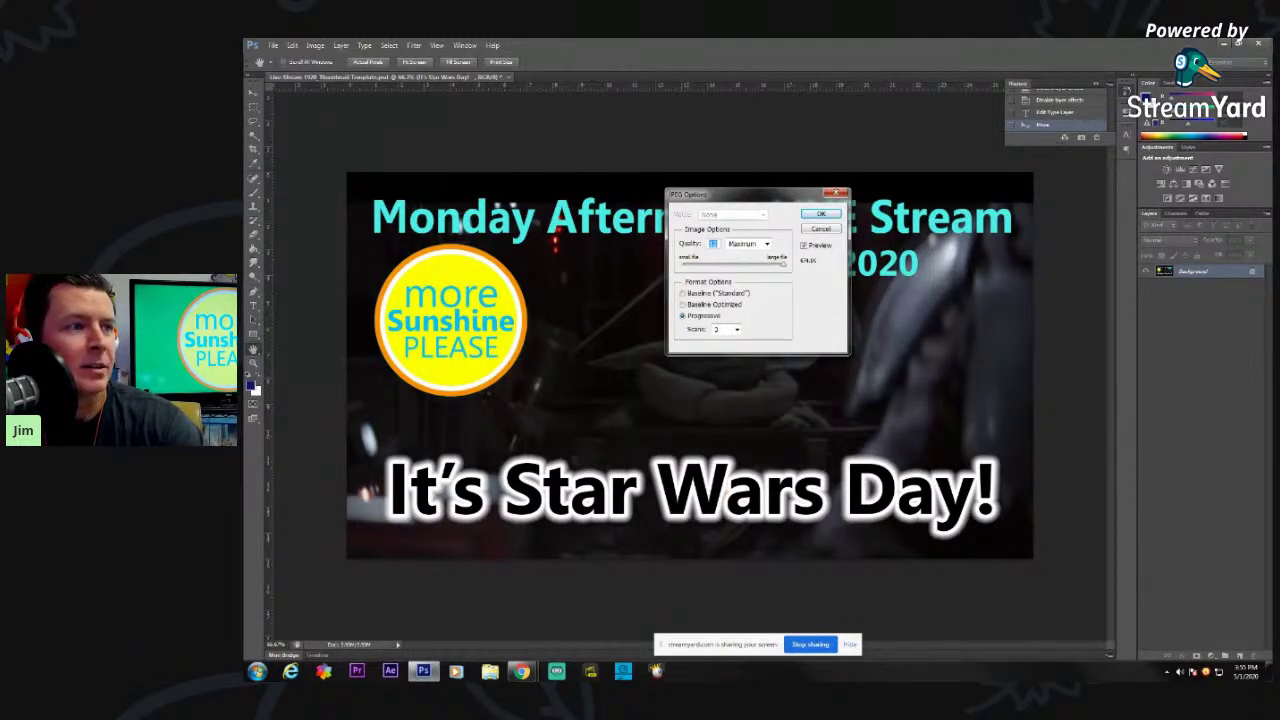
left_click(818, 216)
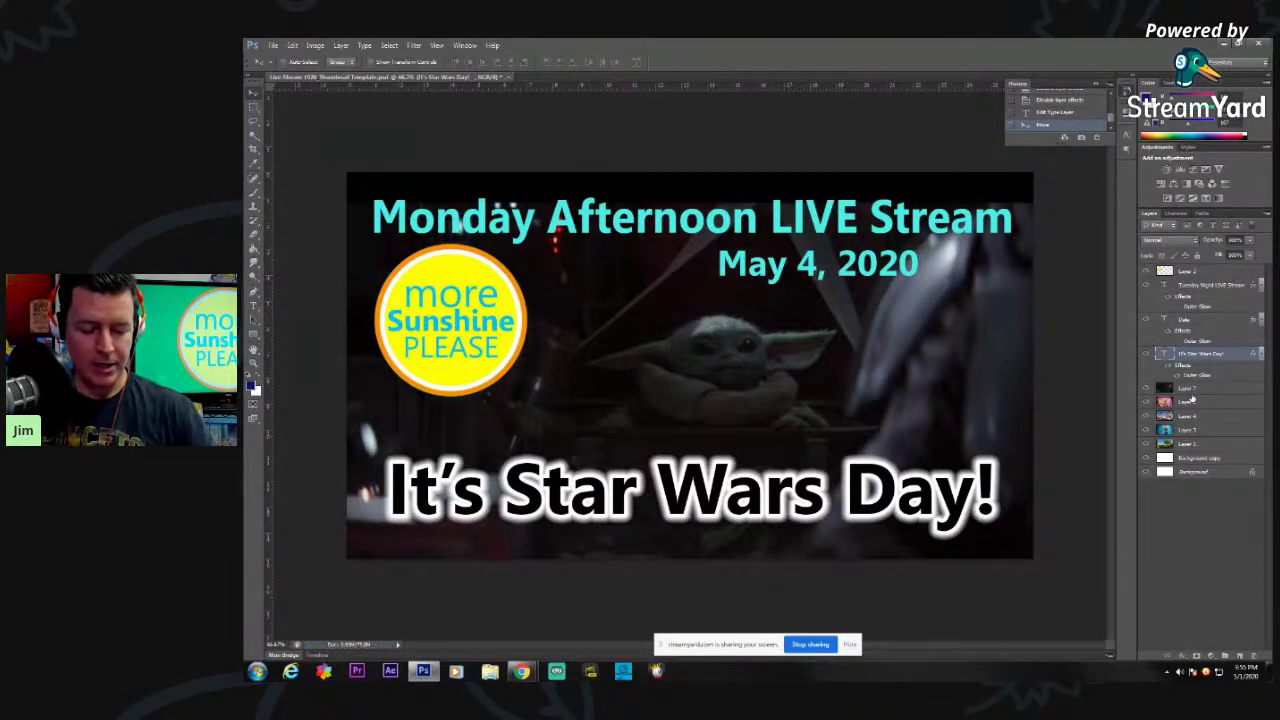